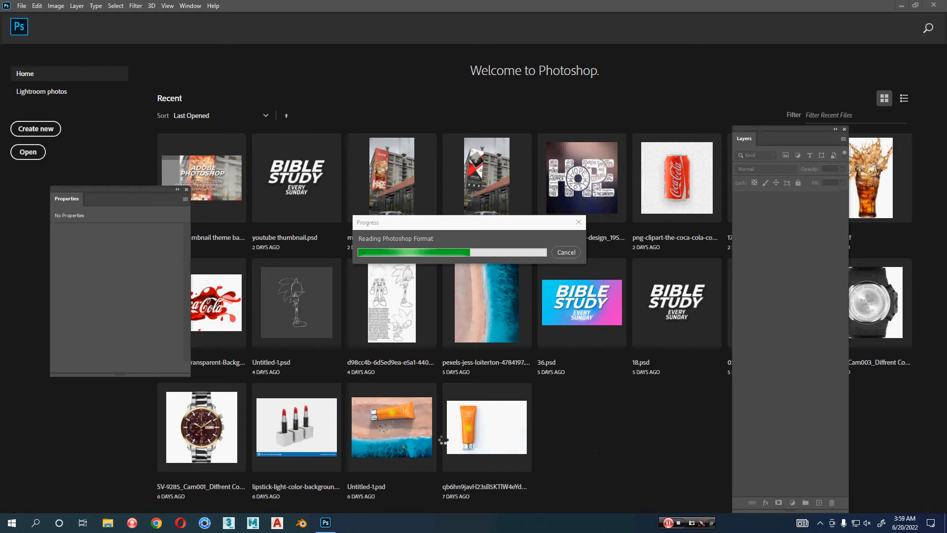
Open the Banner Manipulation folder inside the images folder on drive D: in File Explorer
{"action": "key", "text": "super+e"}
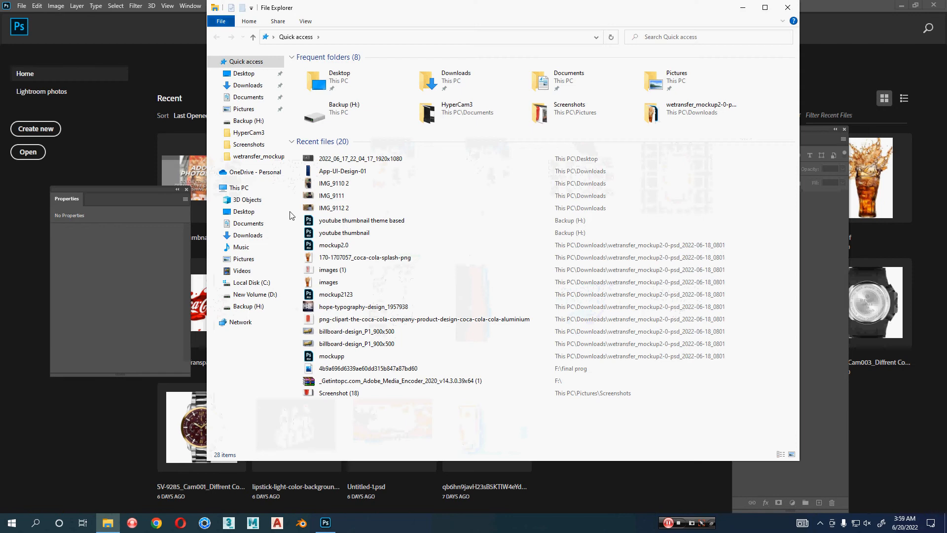
{"action": "left_click", "coordinate": [260, 121]}
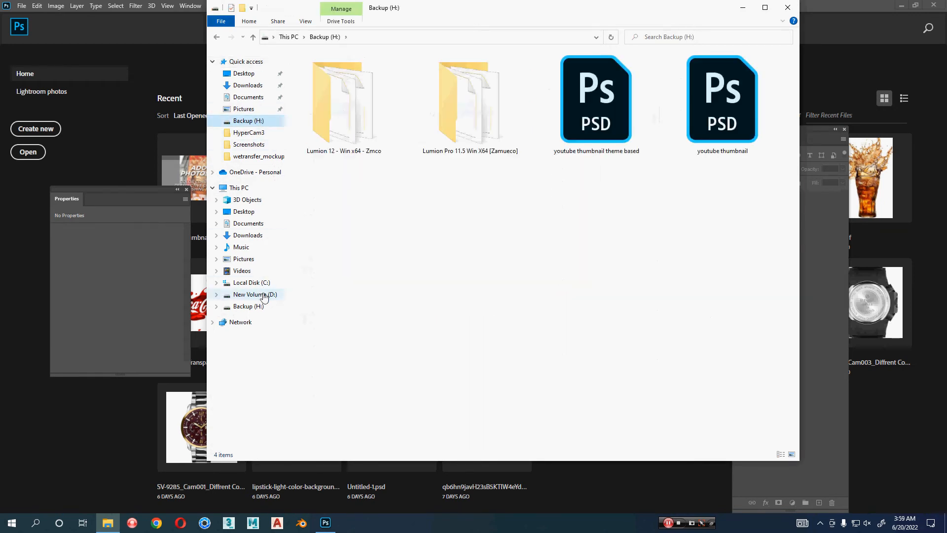
{"action": "left_click", "coordinate": [254, 294]}
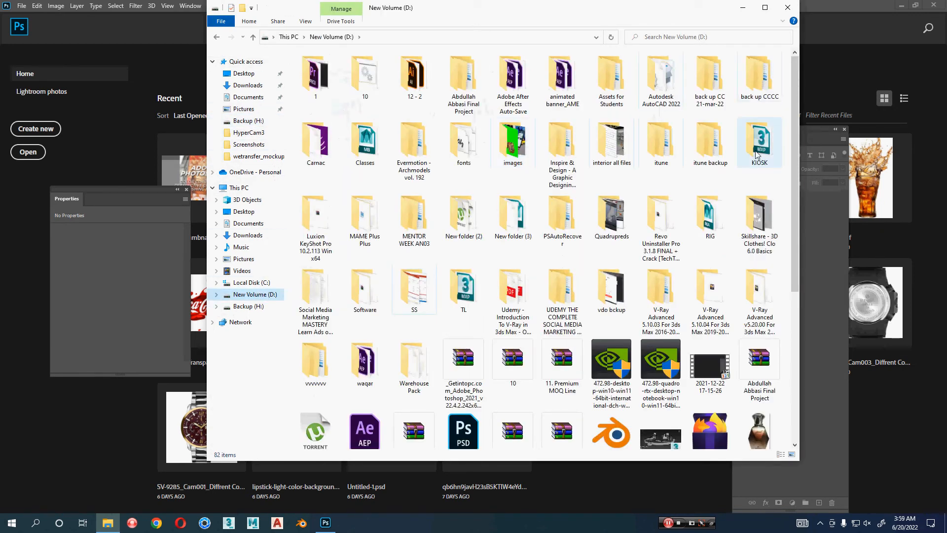
{"action": "left_click", "coordinate": [520, 157]}
{"action": "double_click", "coordinate": [519, 157]}
{"action": "double_click", "coordinate": [328, 91]}
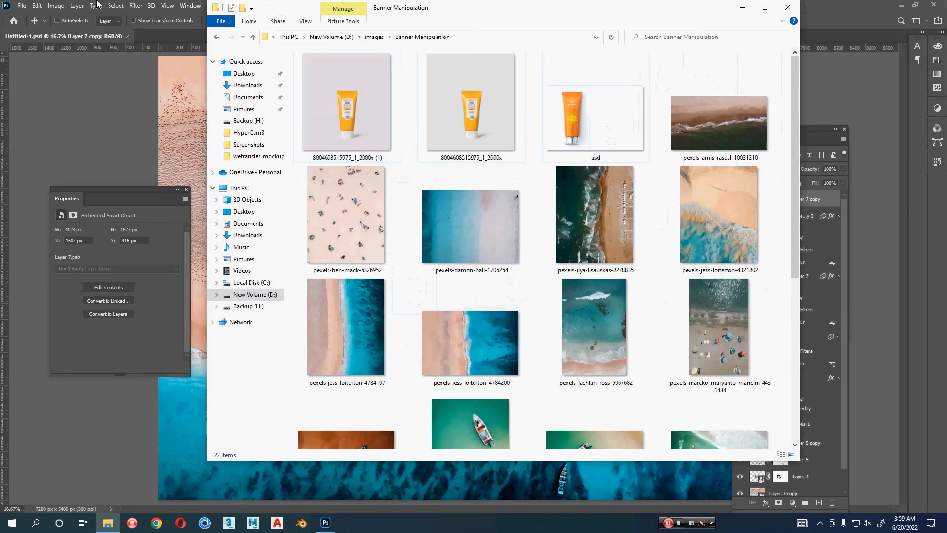
Open the asd image from the Banner Manipulation folder as a separate document in Photoshop
{"action": "left_click", "coordinate": [175, 40]}
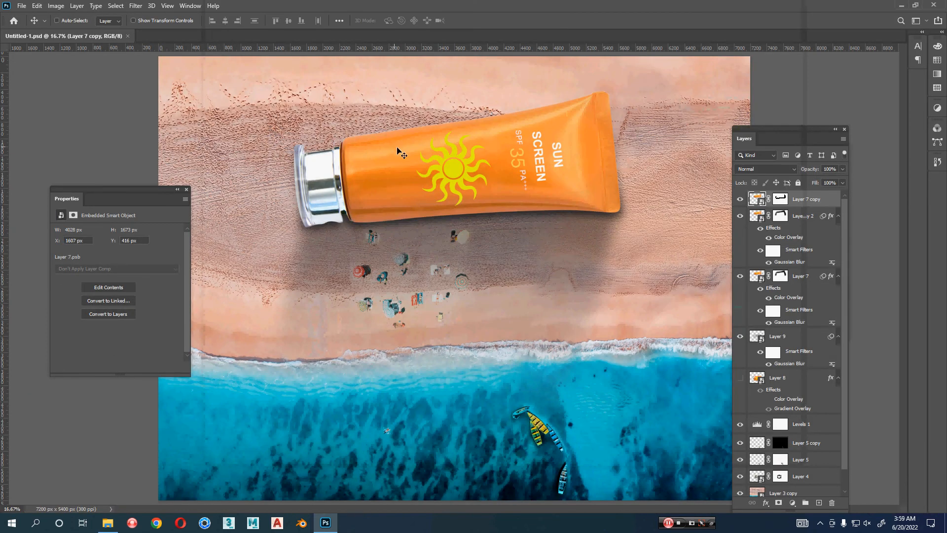
{"action": "key", "text": "alt+Tab"}
{"action": "left_click_drag", "start_coordinate": [597, 121], "coordinate": [300, 30]}
{"action": "key", "text": "alt+Tab"}
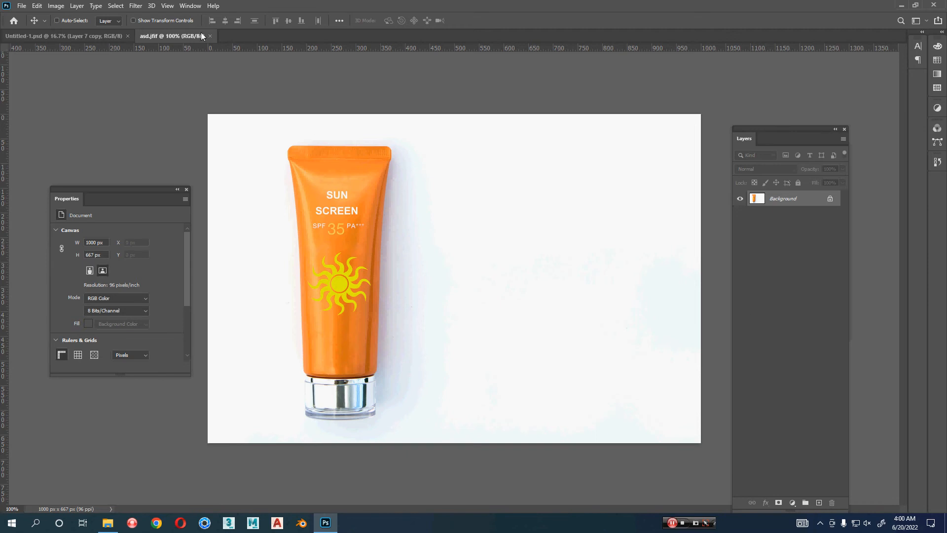
Show the Channels panel, enlarge it to list every channel, and float it separately beside the tube image
{"action": "left_click", "coordinate": [190, 5]}
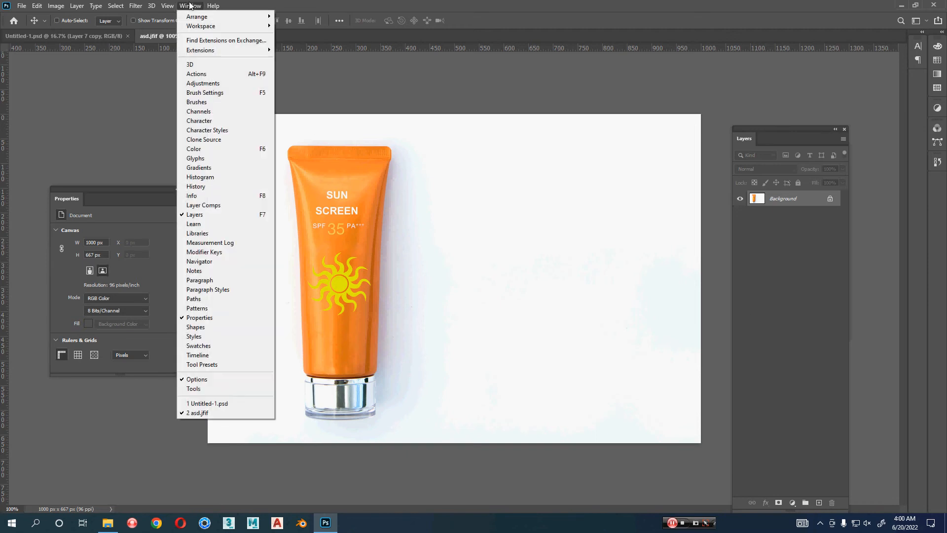
{"action": "left_click", "coordinate": [235, 111]}
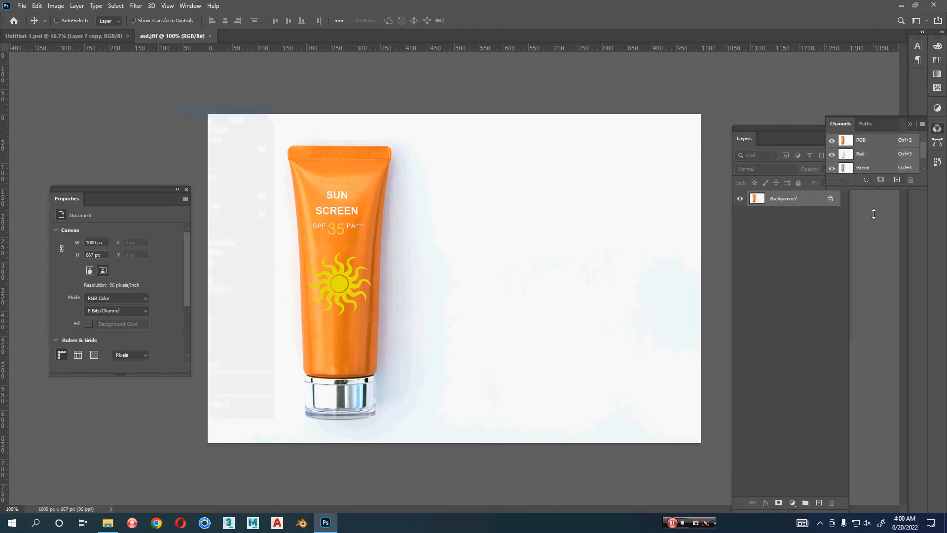
{"action": "left_click_drag", "start_coordinate": [874, 185], "coordinate": [877, 324]}
{"action": "left_click_drag", "start_coordinate": [840, 124], "coordinate": [629, 129]}
{"action": "left_click_drag", "start_coordinate": [560, 131], "coordinate": [560, 127]}
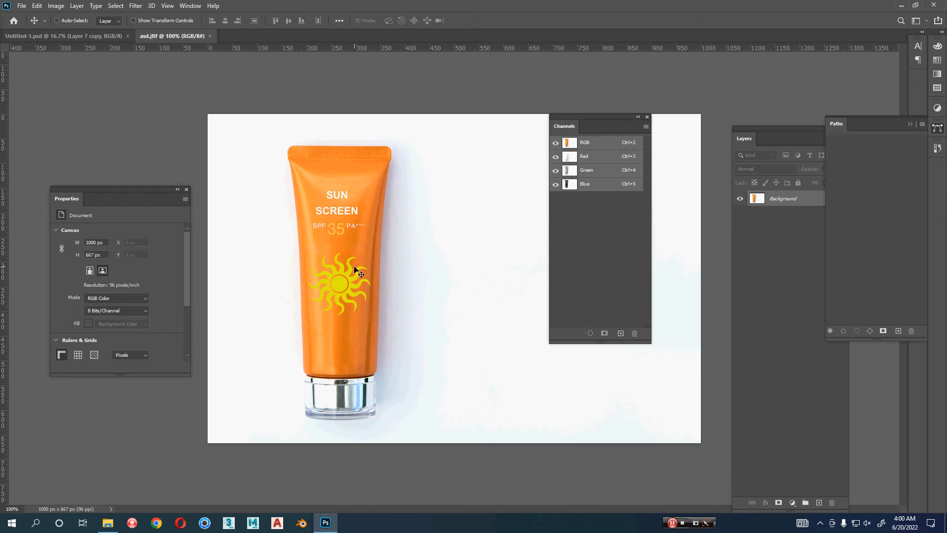
Duplicate the Blue channel of the sunscreen tube image
{"action": "left_click", "coordinate": [612, 185]}
{"action": "left_click_drag", "start_coordinate": [602, 186], "coordinate": [621, 333]}
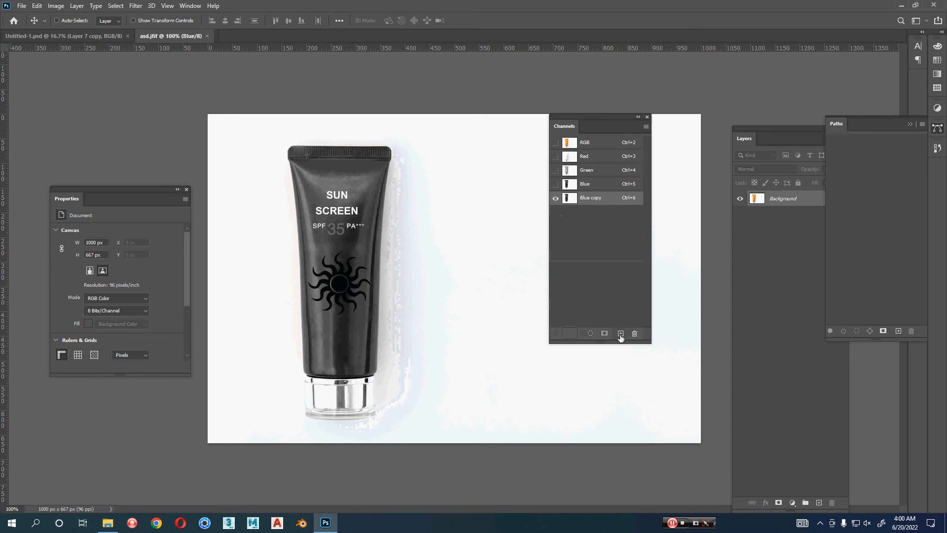
{"action": "left_click", "coordinate": [56, 5]}
{"action": "mouse_move", "coordinate": [126, 32]}
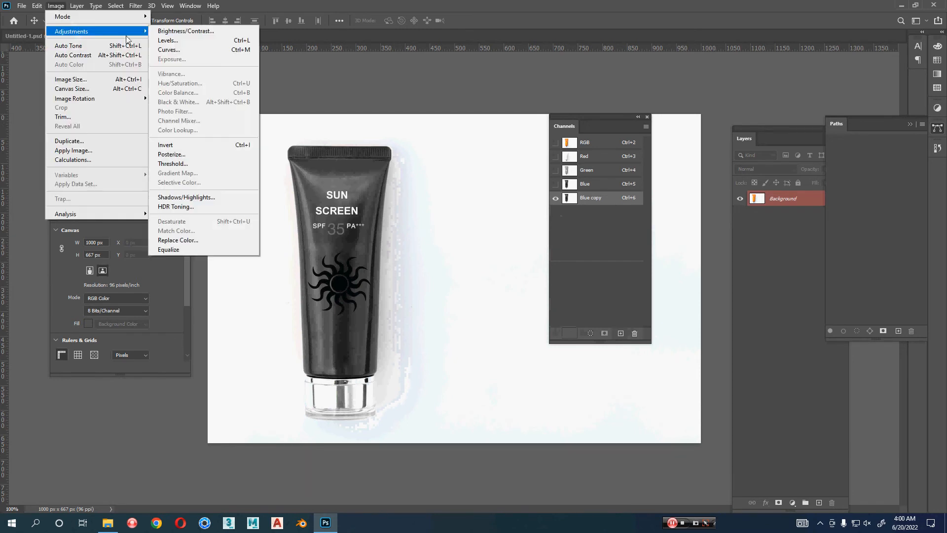
{"action": "left_click", "coordinate": [196, 42]}
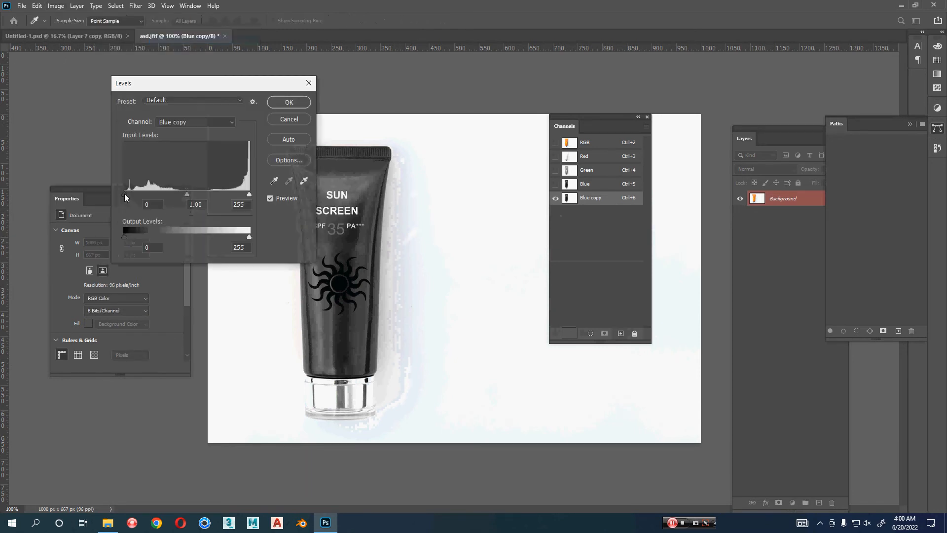
{"action": "left_click", "coordinate": [290, 119]}
Apply Levels to the Blue copy channel with input levels 116, 1.56 and 168
{"action": "scroll", "coordinate": [373, 261], "scroll_direction": "up", "scroll_amount": 8}
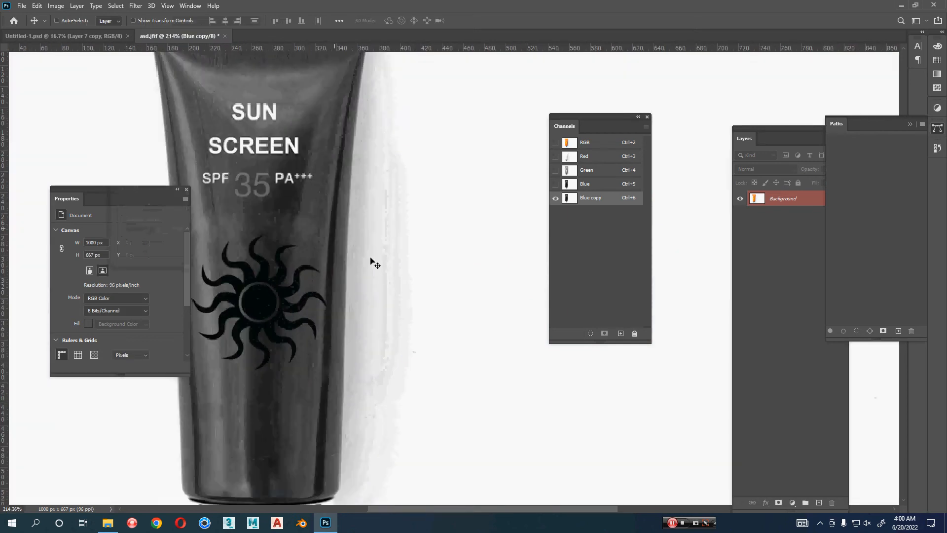
{"action": "left_click_drag", "start_coordinate": [380, 259], "coordinate": [434, 187]}
{"action": "left_click_drag", "start_coordinate": [471, 187], "coordinate": [472, 209]}
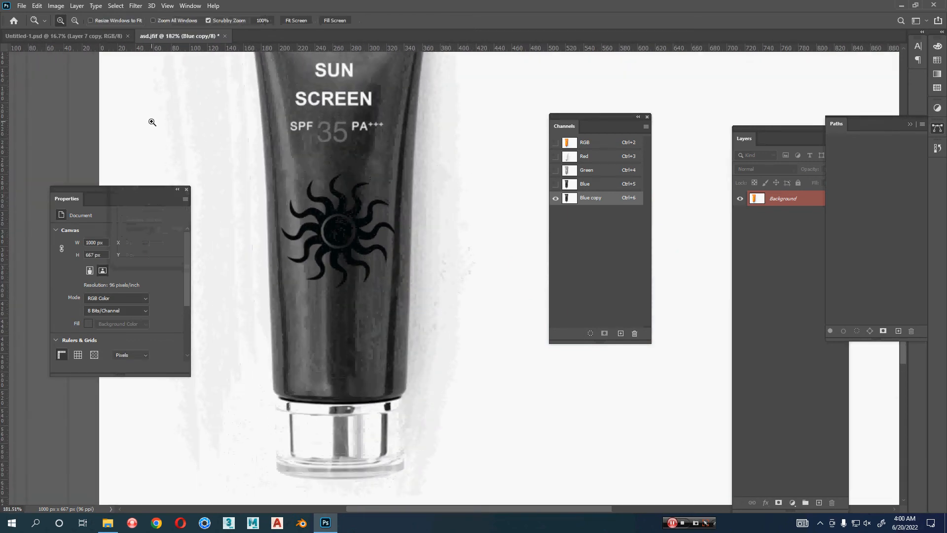
{"action": "left_click", "coordinate": [55, 6]}
{"action": "mouse_move", "coordinate": [79, 31]}
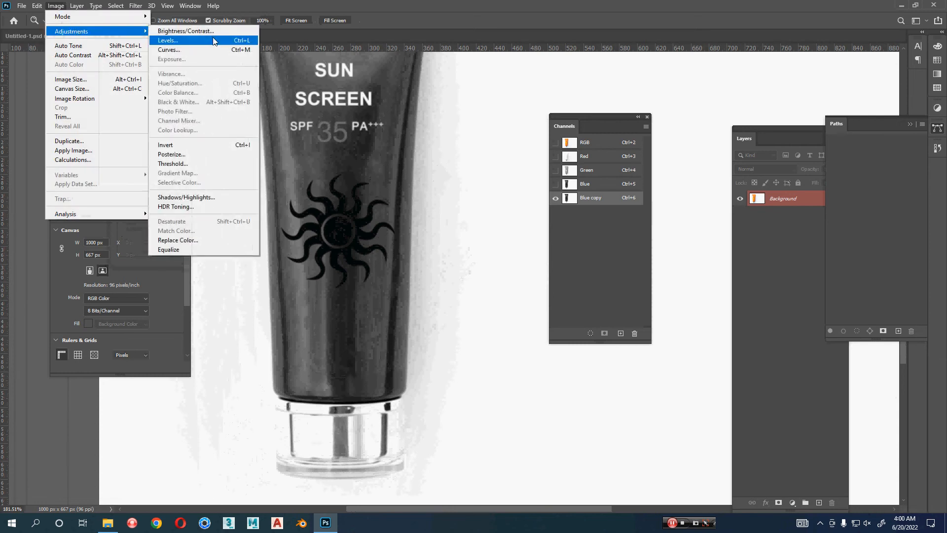
{"action": "left_click", "coordinate": [167, 40]}
{"action": "left_click_drag", "start_coordinate": [209, 80], "coordinate": [572, 55]}
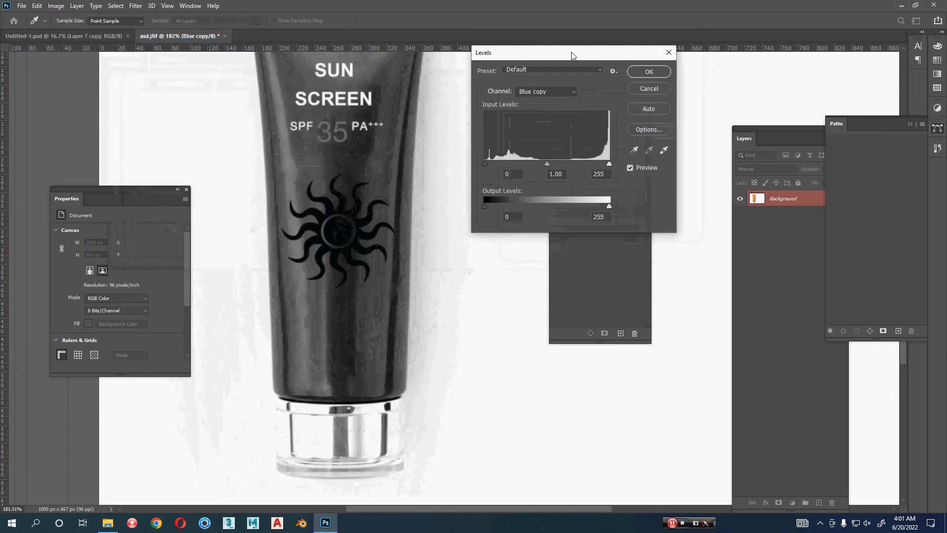
{"action": "left_click_drag", "start_coordinate": [487, 165], "coordinate": [541, 163]}
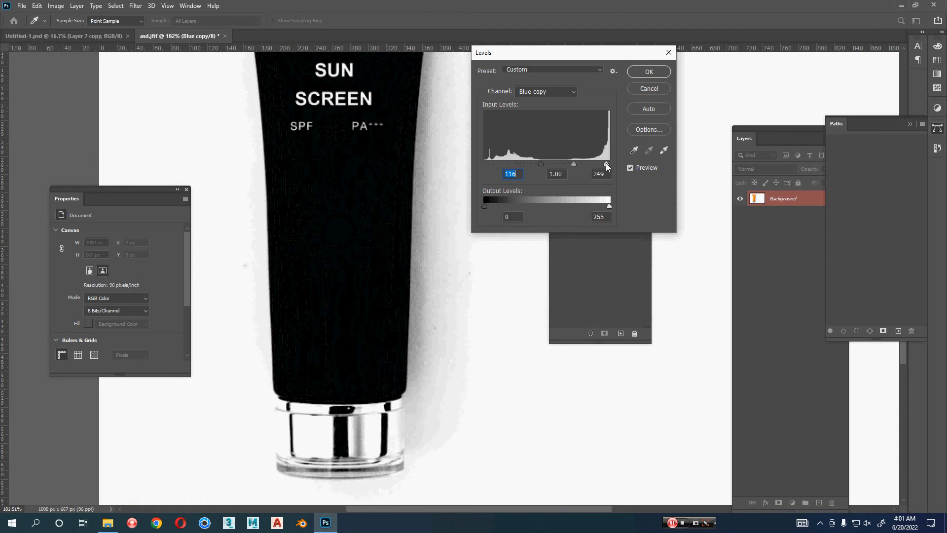
{"action": "left_click_drag", "start_coordinate": [605, 163], "coordinate": [573, 160]}
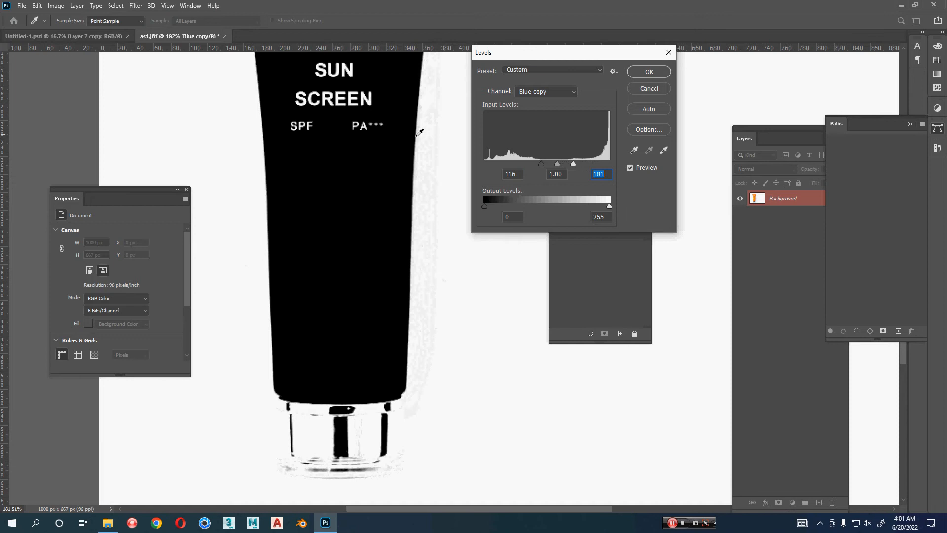
{"action": "left_click_drag", "start_coordinate": [572, 163], "coordinate": [550, 163]}
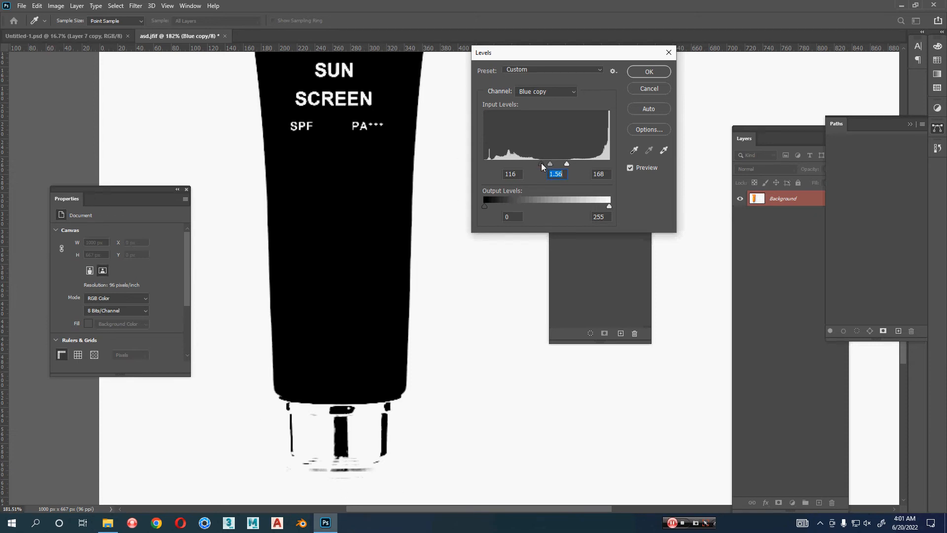
{"action": "left_click", "coordinate": [649, 71]}
Load the Blue copy channel as a selection and return to the RGB composite channel
{"action": "key", "text": "z"}
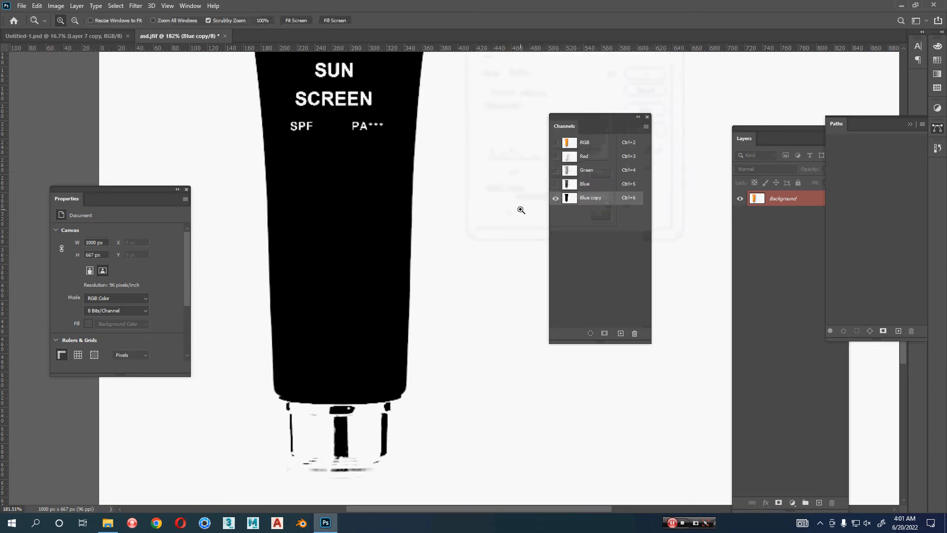
{"action": "left_click_drag", "start_coordinate": [427, 119], "coordinate": [423, 304]}
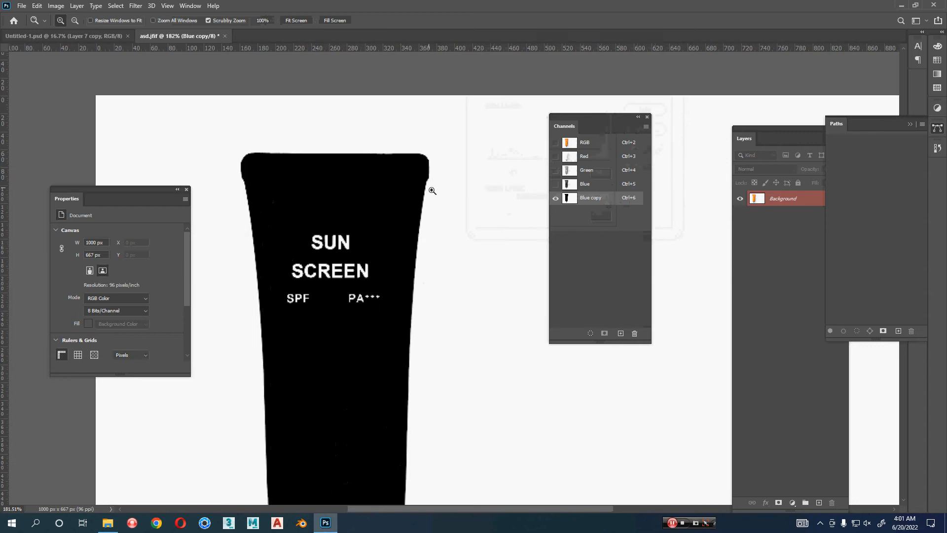
{"action": "mouse_move", "coordinate": [432, 190]}
{"action": "left_mouse_down"}
{"action": "mouse_move", "coordinate": [460, 207]}
{"action": "mouse_move", "coordinate": [431, 186]}
{"action": "left_mouse_up"}
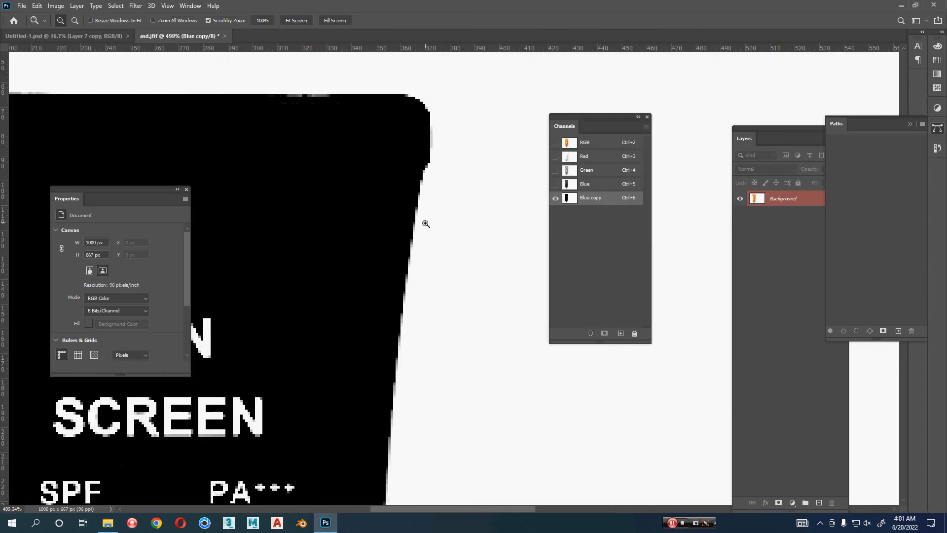
{"action": "left_click_drag", "start_coordinate": [425, 223], "coordinate": [402, 277]}
{"action": "left_click_drag", "start_coordinate": [456, 405], "coordinate": [463, 348]}
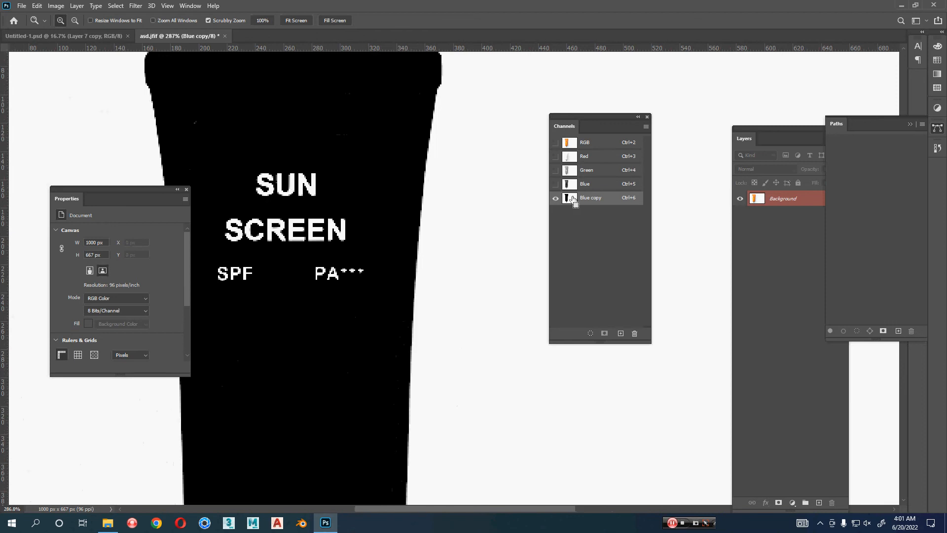
{"action": "left_click", "coordinate": [569, 198], "text": "ctrl"}
{"action": "left_click_drag", "start_coordinate": [433, 227], "coordinate": [409, 286]}
{"action": "left_click_drag", "start_coordinate": [473, 292], "coordinate": [465, 253]}
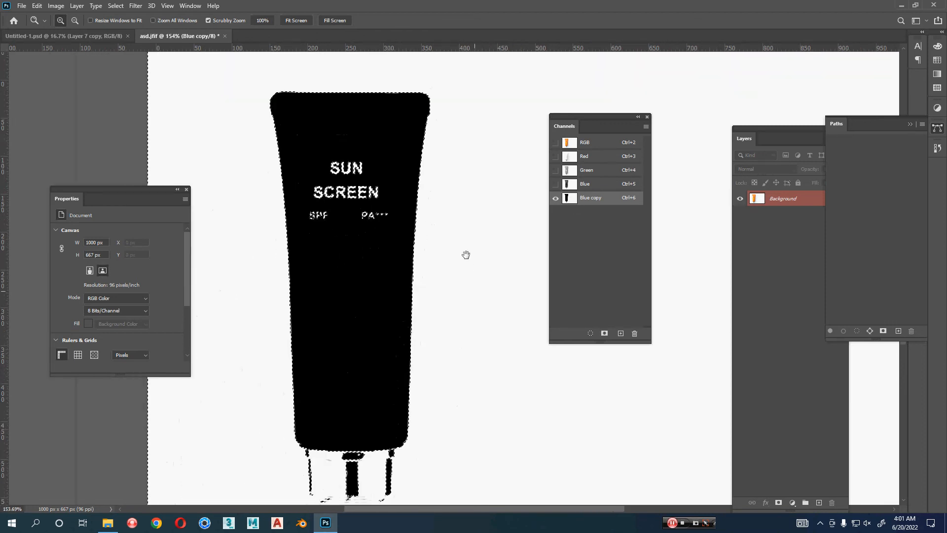
{"action": "left_click", "coordinate": [630, 142]}
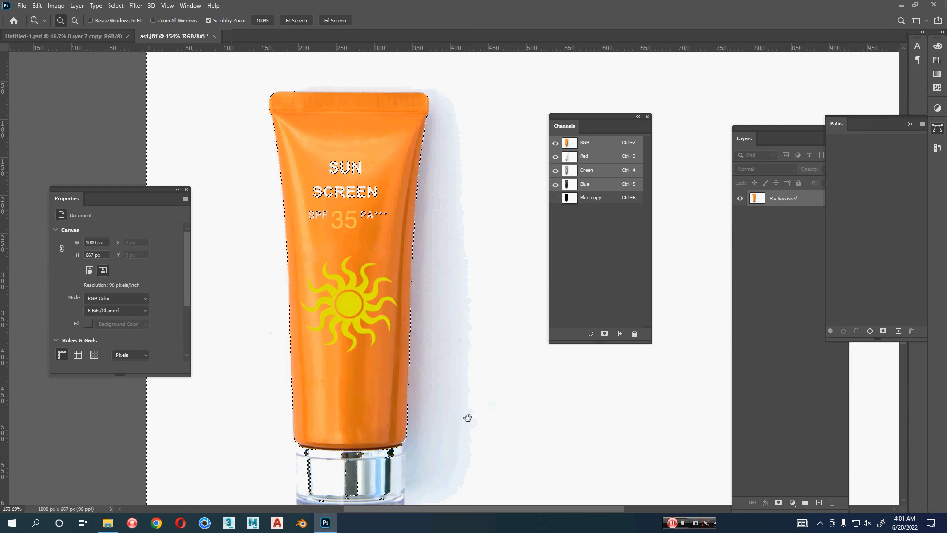
{"action": "left_click_drag", "start_coordinate": [468, 417], "coordinate": [420, 361]}
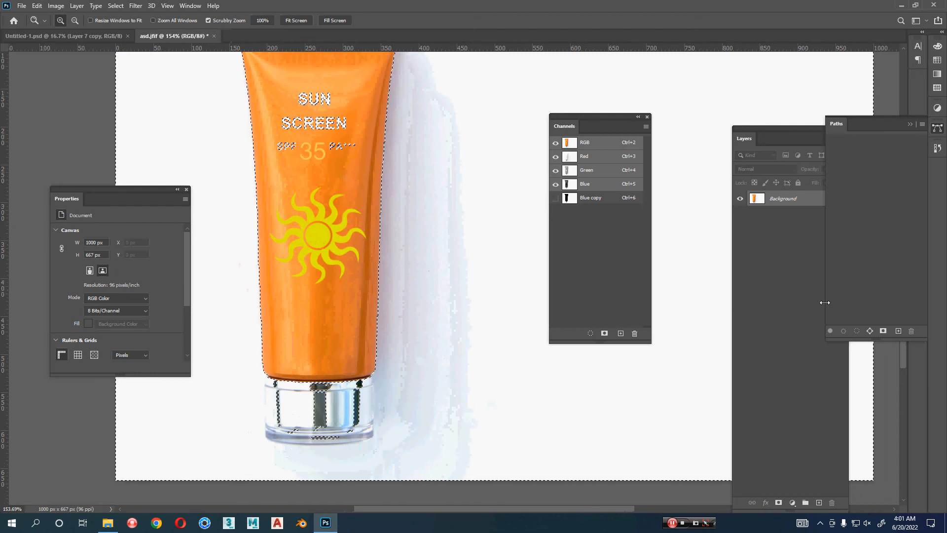
Add a layer mask to the Background layer from the selection and invert it to keep the tube
{"action": "left_click", "coordinate": [813, 276]}
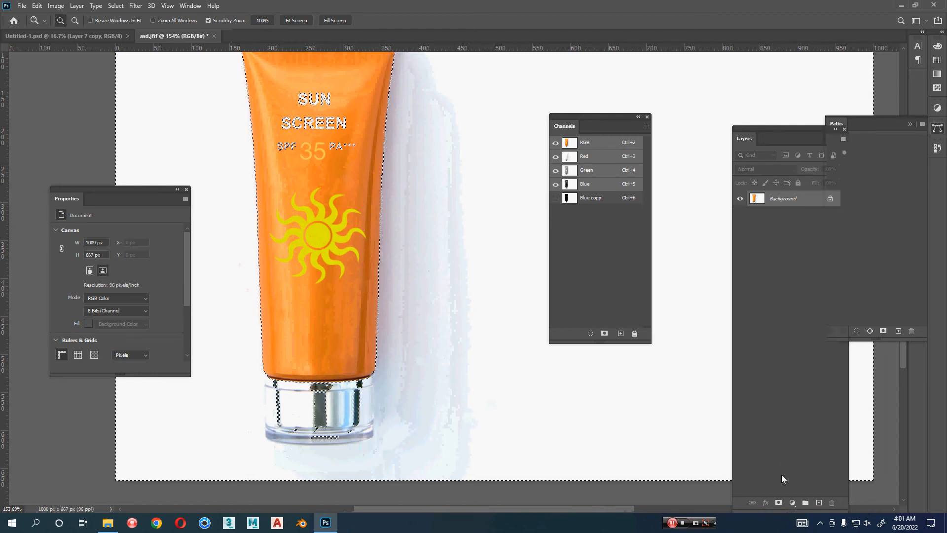
{"action": "left_click", "coordinate": [778, 502]}
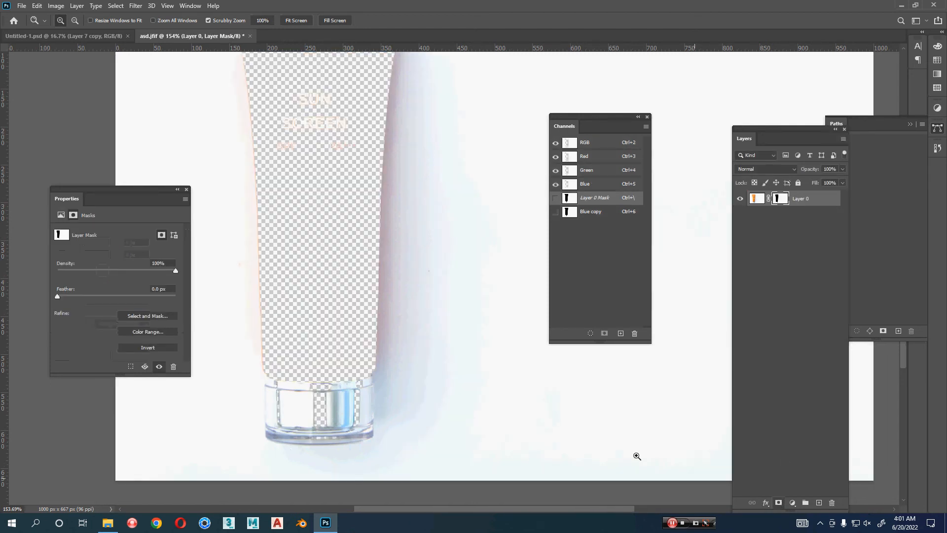
{"action": "key", "text": "ctrl+z"}
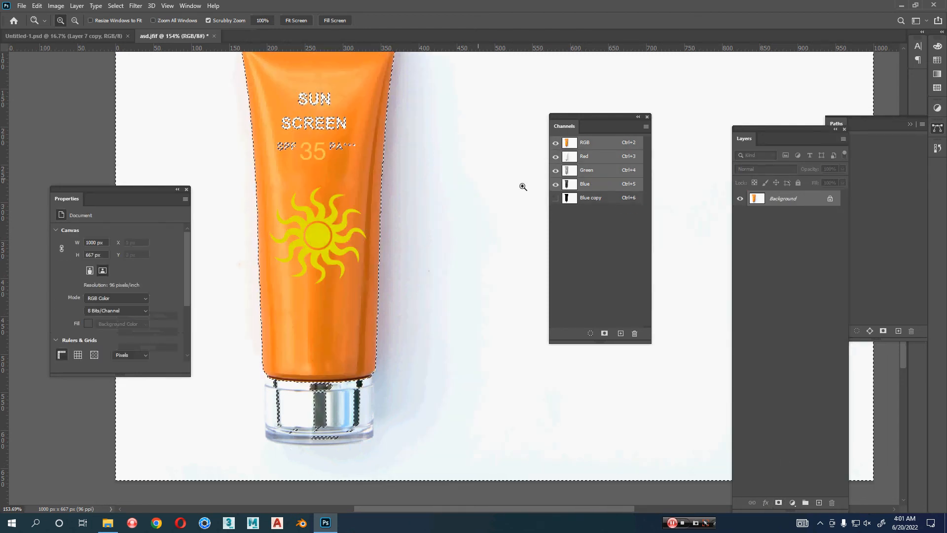
{"action": "key", "text": "ctrl+shift+z"}
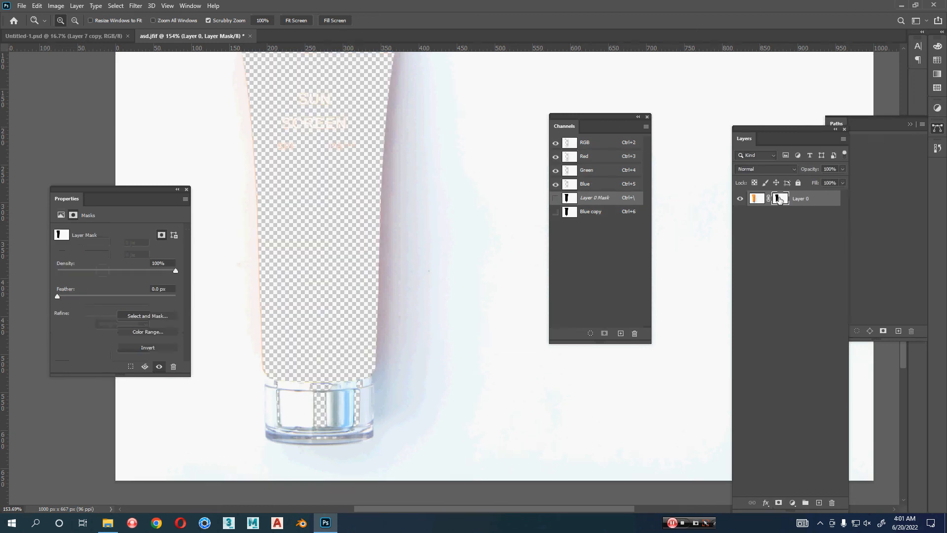
{"action": "key", "text": "ctrl+i"}
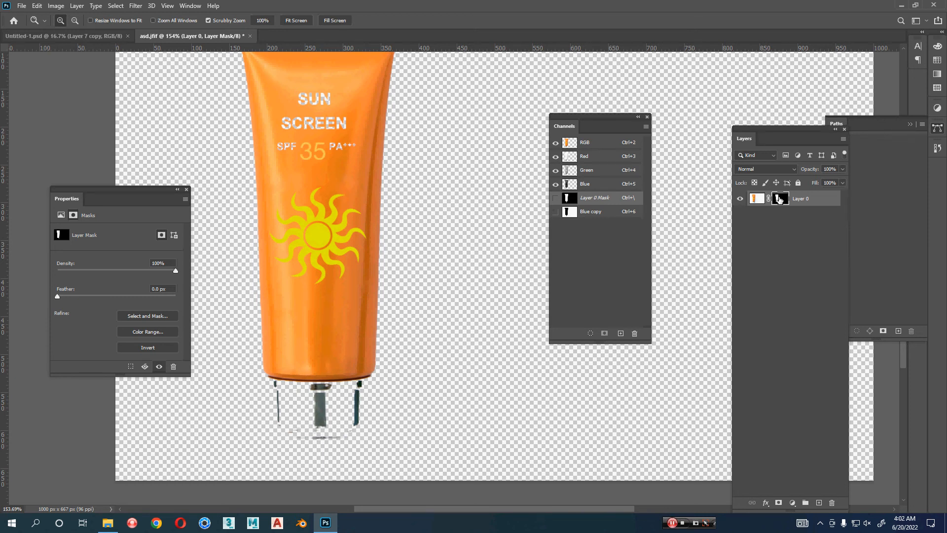
Reset the Essentials workspace to its default panel layout
{"action": "left_click_drag", "start_coordinate": [454, 246], "coordinate": [465, 291]}
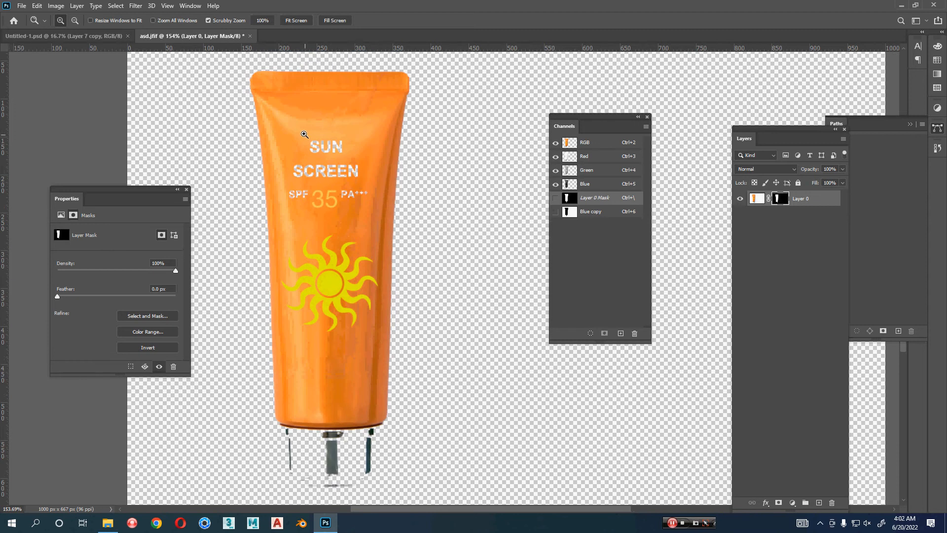
{"action": "left_click_drag", "start_coordinate": [332, 158], "coordinate": [393, 212]}
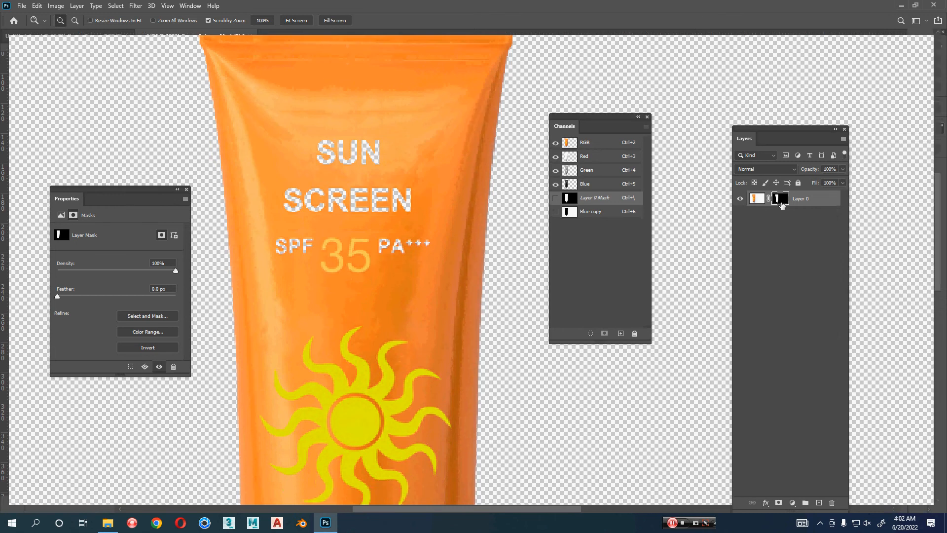
{"action": "key", "text": "Tab"}
{"action": "key", "text": "Tab"}
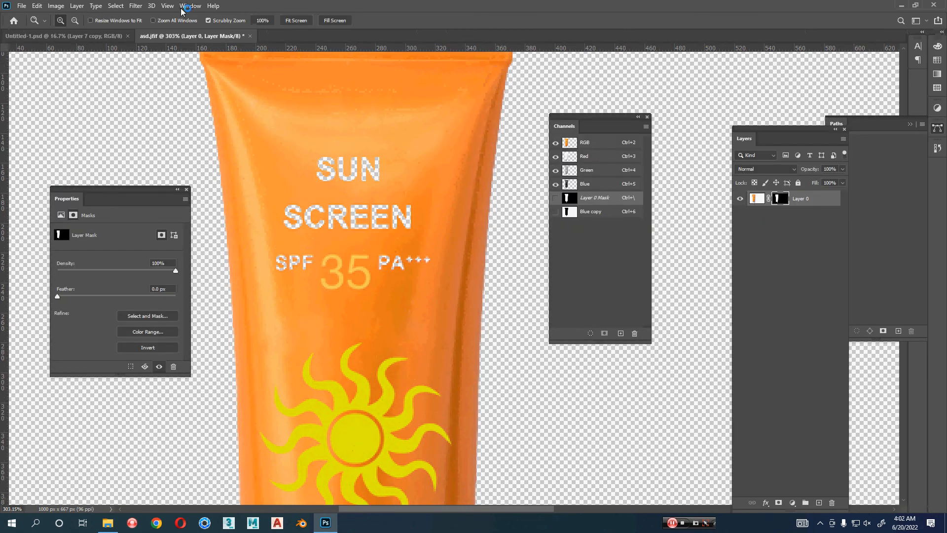
{"action": "left_click", "coordinate": [190, 6]}
{"action": "mouse_move", "coordinate": [205, 25]}
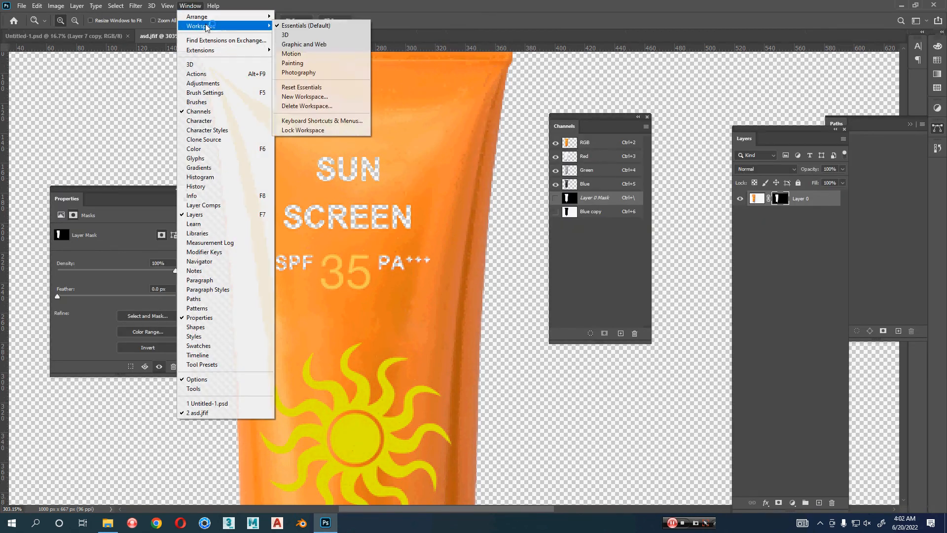
{"action": "left_click", "coordinate": [314, 84]}
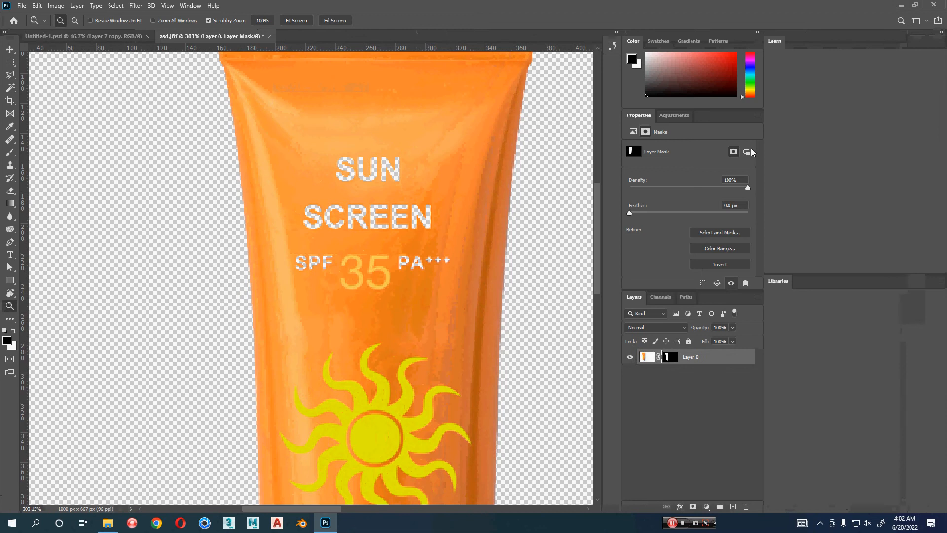
Remove the Learn and Libraries panels from the workspace and collapse the Color and Properties panel groups
{"action": "left_click_drag", "start_coordinate": [779, 41], "coordinate": [325, 95]}
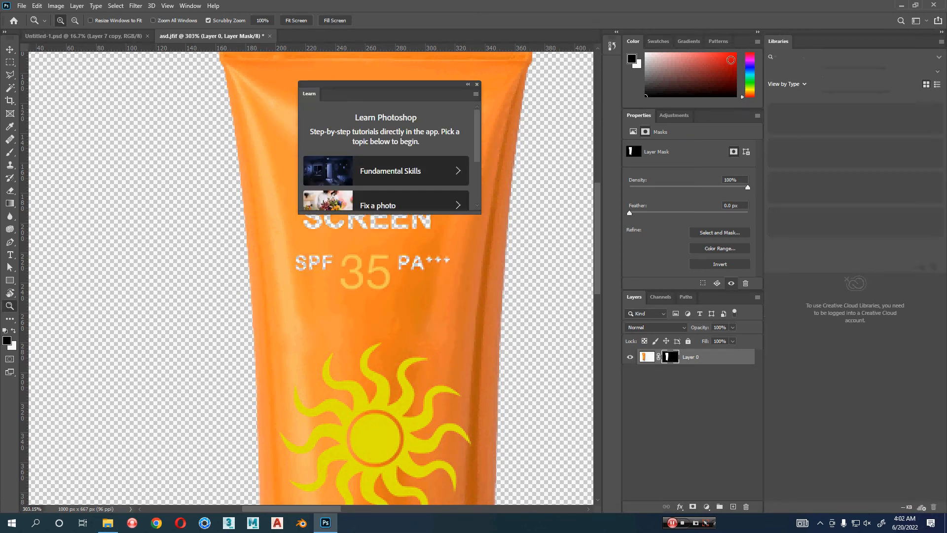
{"action": "left_click_drag", "start_coordinate": [774, 41], "coordinate": [409, 102]}
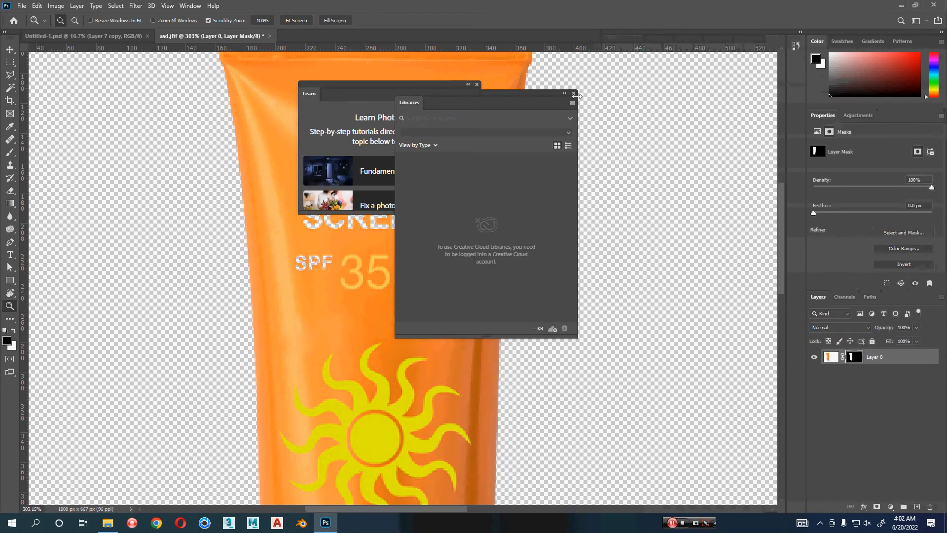
{"action": "left_click", "coordinate": [573, 94]}
{"action": "left_click", "coordinate": [476, 84]}
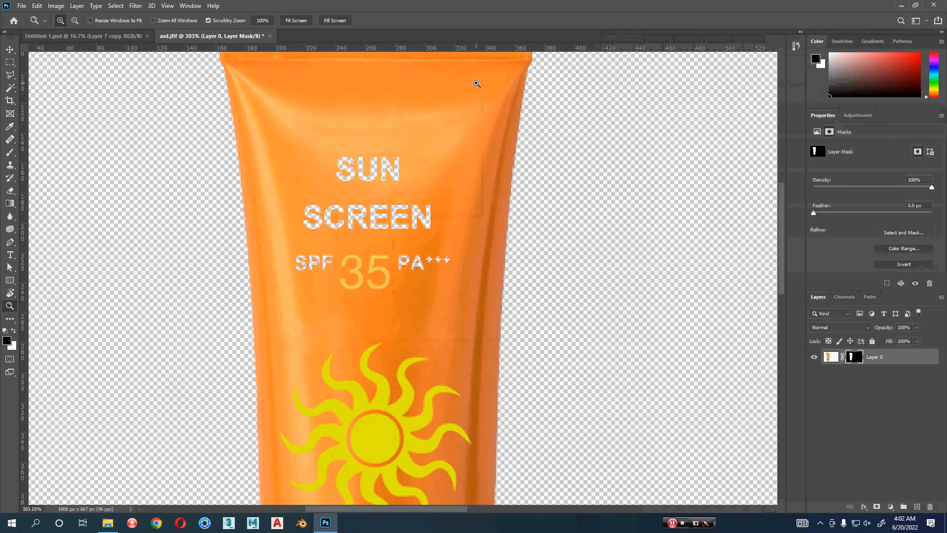
{"action": "double_click", "coordinate": [816, 41]}
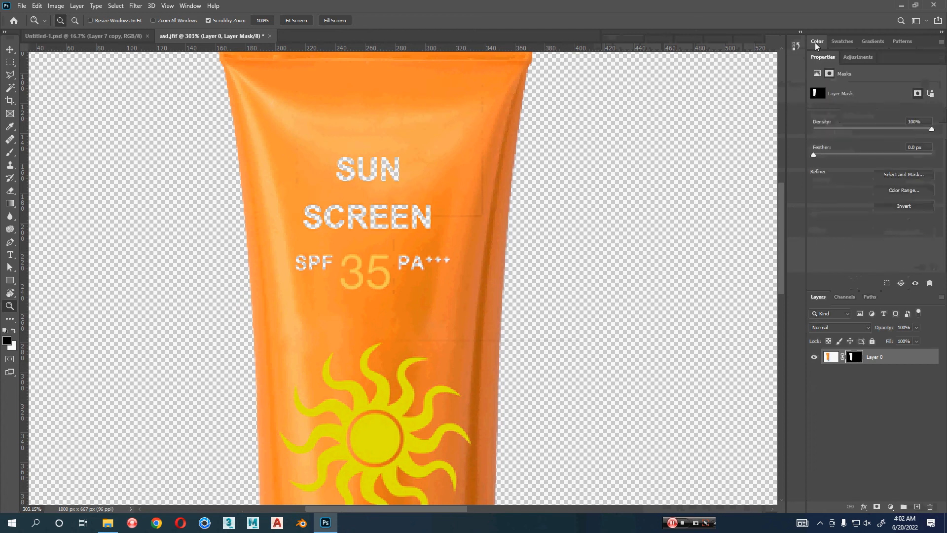
{"action": "double_click", "coordinate": [822, 57]}
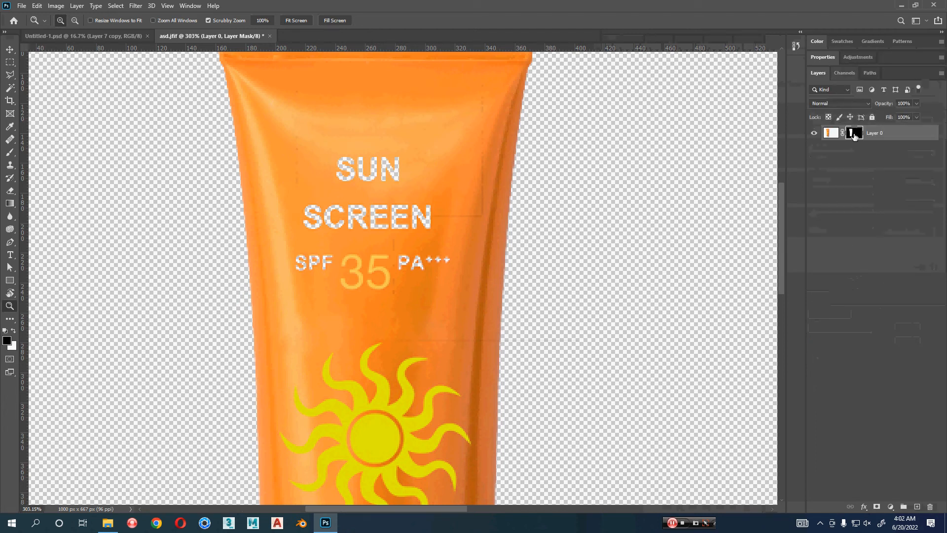
Paint white on the tube's layer mask with an 86 px Brush at 100% flow to restore the SUN SCREEN and SPF lettering
{"action": "left_click", "coordinate": [11, 156]}
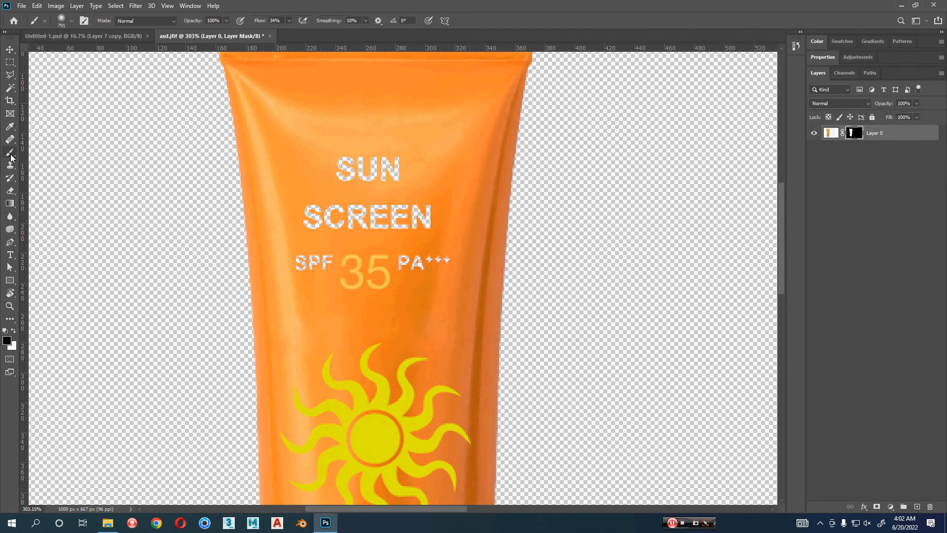
{"action": "mouse_move", "coordinate": [451, 248]}
{"action": "left_mouse_down"}
{"action": "mouse_move", "coordinate": [3, 254]}
{"action": "mouse_move", "coordinate": [374, 242]}
{"action": "mouse_move", "coordinate": [365, 459]}
{"action": "left_mouse_up"}
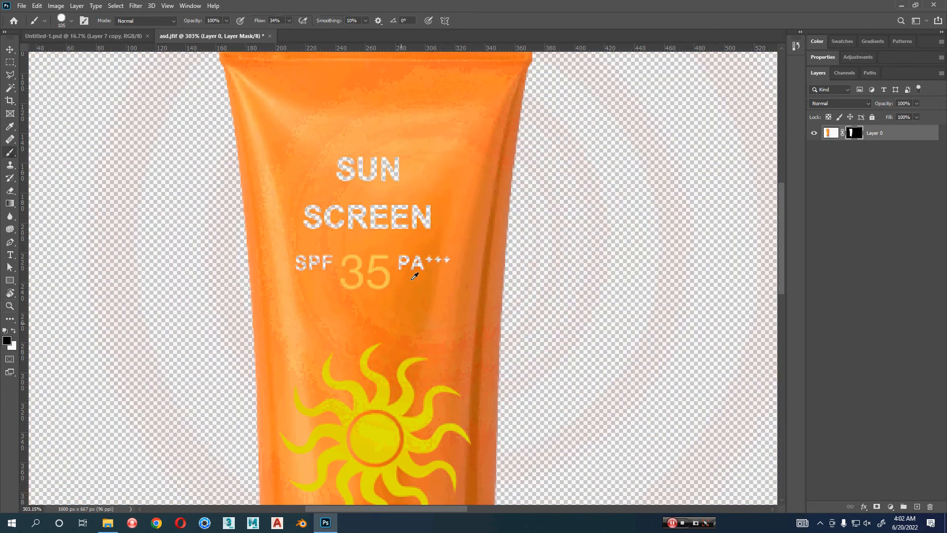
{"action": "left_click_drag", "start_coordinate": [431, 200], "coordinate": [418, 200]}
{"action": "left_click", "coordinate": [384, 175]}
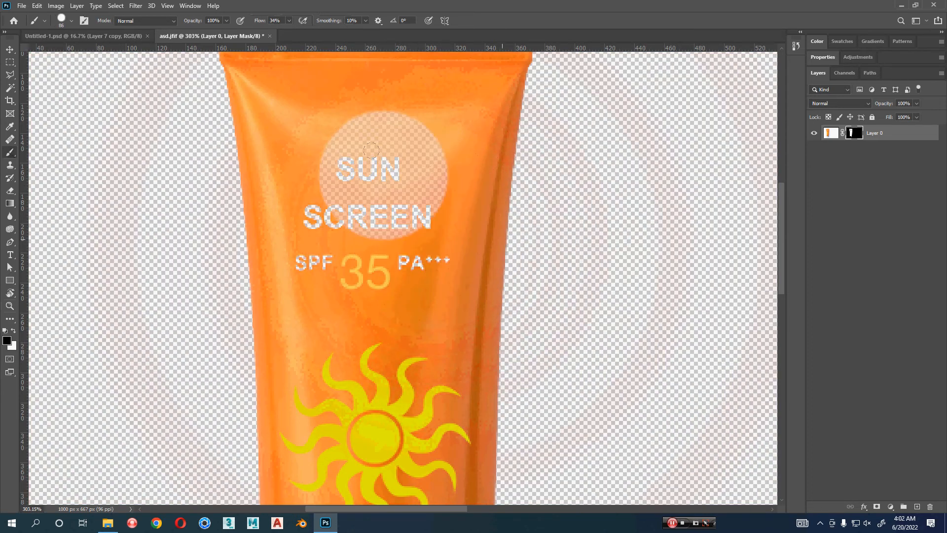
{"action": "key", "text": "ctrl+z"}
{"action": "key", "text": "x"}
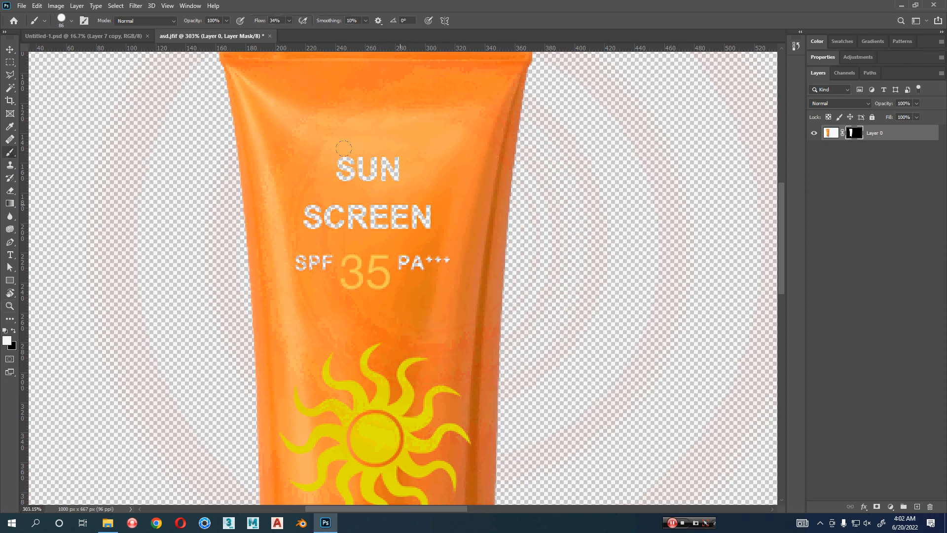
{"action": "left_click_drag", "start_coordinate": [260, 21], "coordinate": [394, 35]}
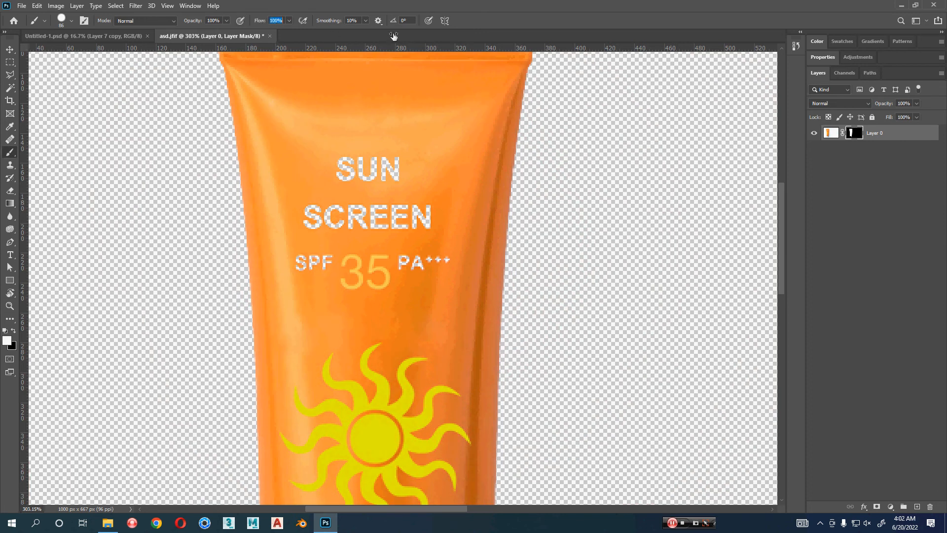
{"action": "mouse_move", "coordinate": [348, 122]}
{"action": "left_mouse_down"}
{"action": "mouse_move", "coordinate": [283, 134]}
{"action": "mouse_move", "coordinate": [281, 185]}
{"action": "mouse_move", "coordinate": [294, 203]}
{"action": "left_mouse_up"}
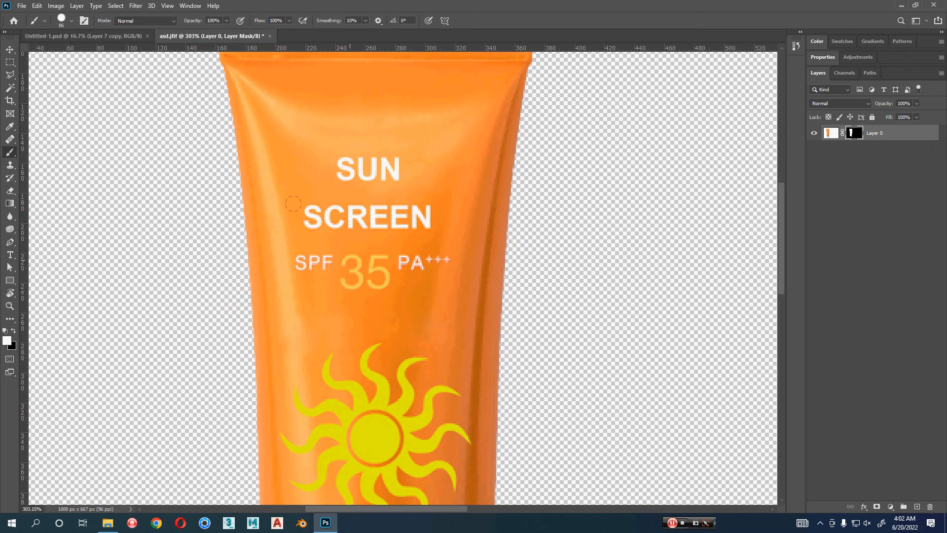
Examine the cutout edges from the tube's crimped end down to the transparent cap
{"action": "left_click_drag", "start_coordinate": [377, 209], "coordinate": [353, 343]}
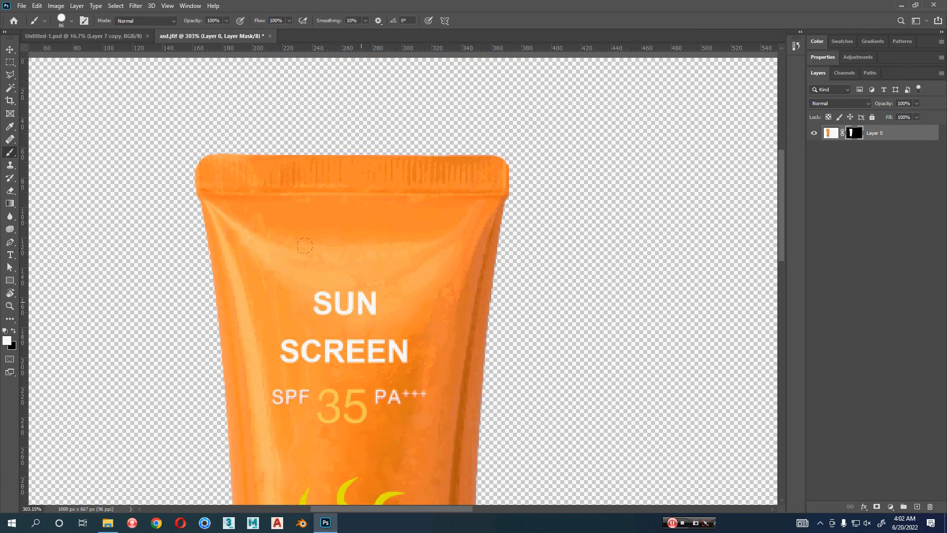
{"action": "key", "text": "z"}
{"action": "left_click_drag", "start_coordinate": [183, 150], "coordinate": [275, 191]}
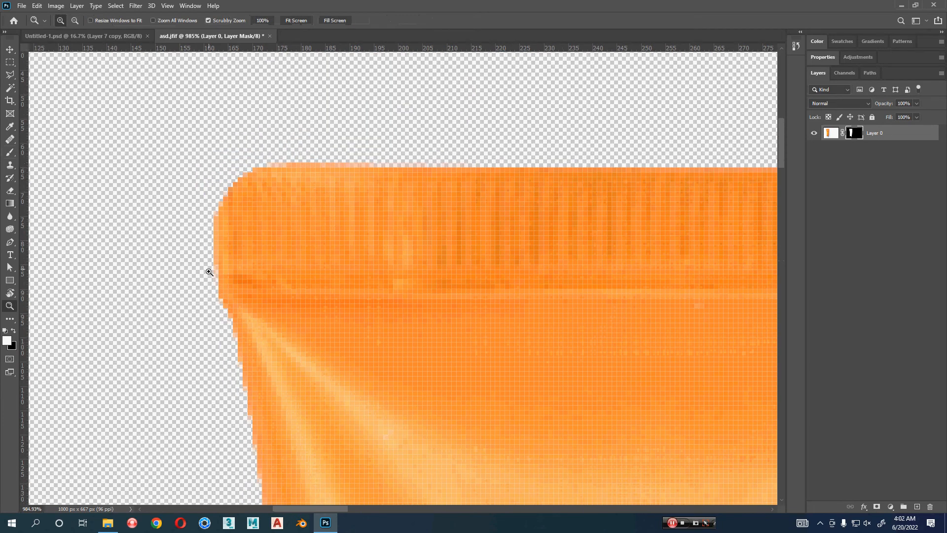
{"action": "left_click_drag", "start_coordinate": [344, 355], "coordinate": [293, 364]}
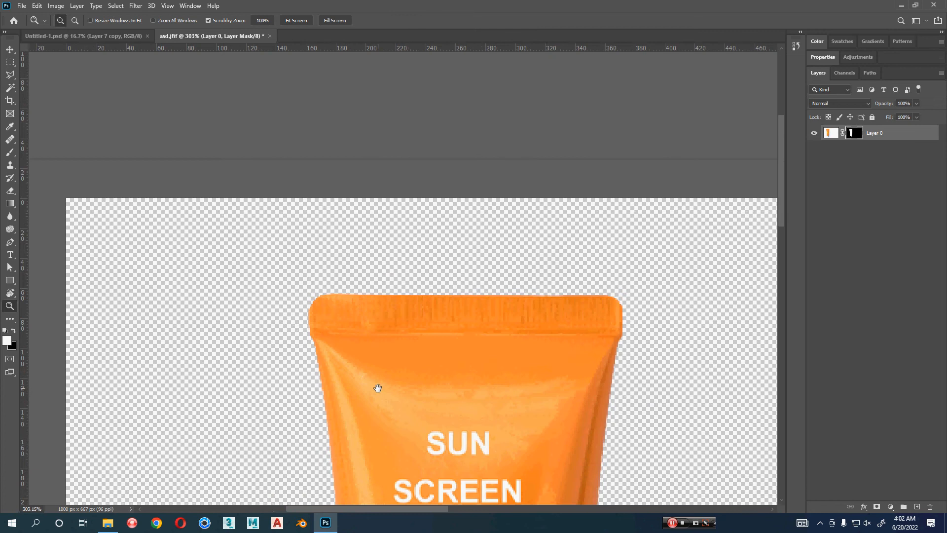
{"action": "left_click_drag", "start_coordinate": [379, 389], "coordinate": [367, 260]}
{"action": "left_click_drag", "start_coordinate": [379, 359], "coordinate": [383, 262]}
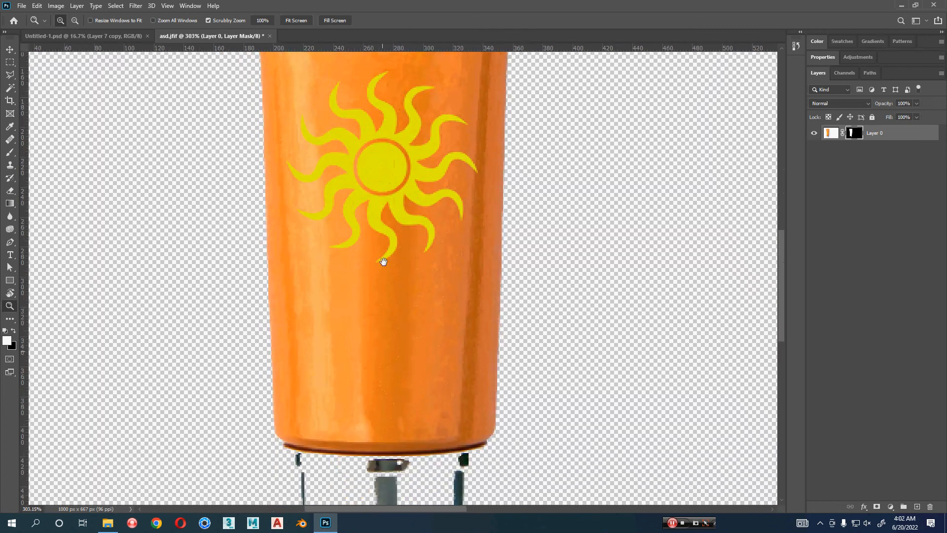
{"action": "left_click_drag", "start_coordinate": [385, 339], "coordinate": [383, 221]}
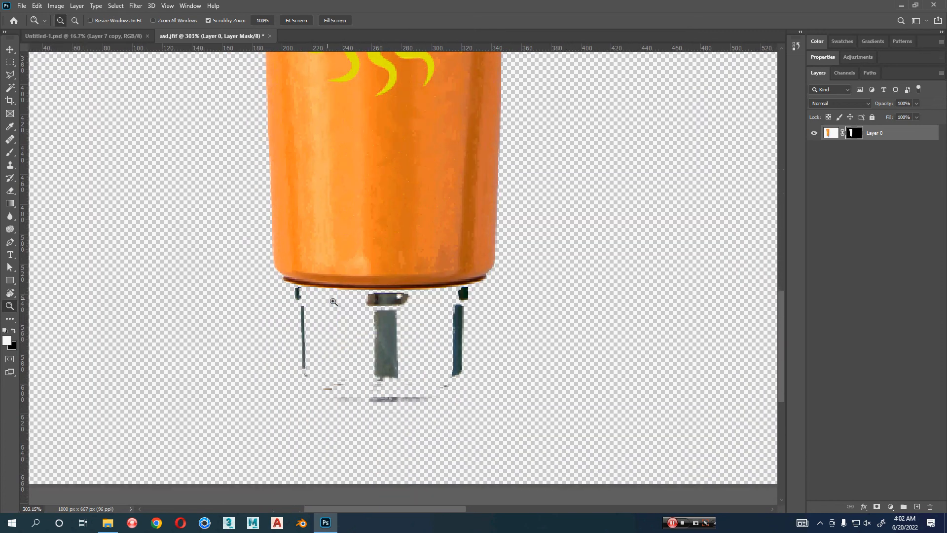
{"action": "scroll", "coordinate": [334, 301], "scroll_direction": "up", "scroll_amount": 2}
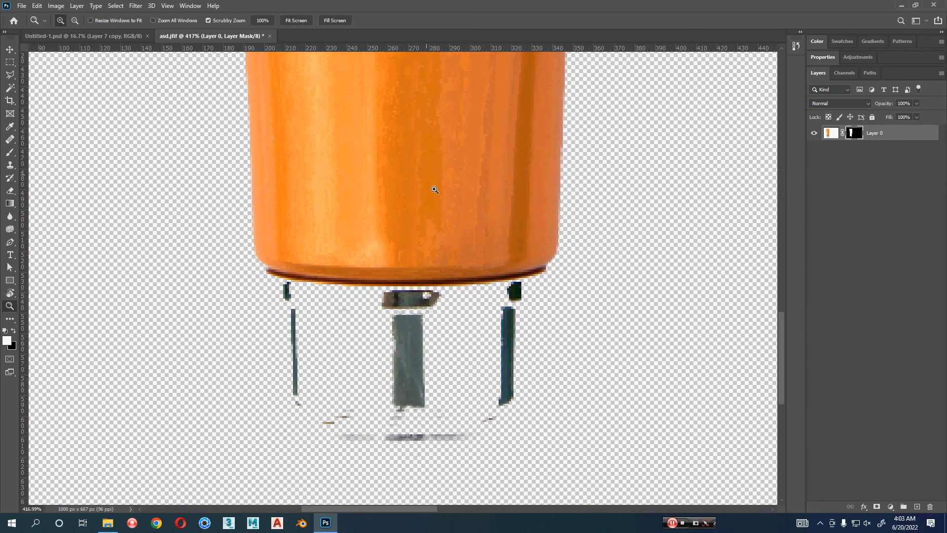
{"action": "scroll", "coordinate": [487, 203], "scroll_direction": "down", "scroll_amount": 1}
Duplicate Layer 0 with the original hidden, and disable the layer mask on the copy
{"action": "left_click", "coordinate": [919, 139]}
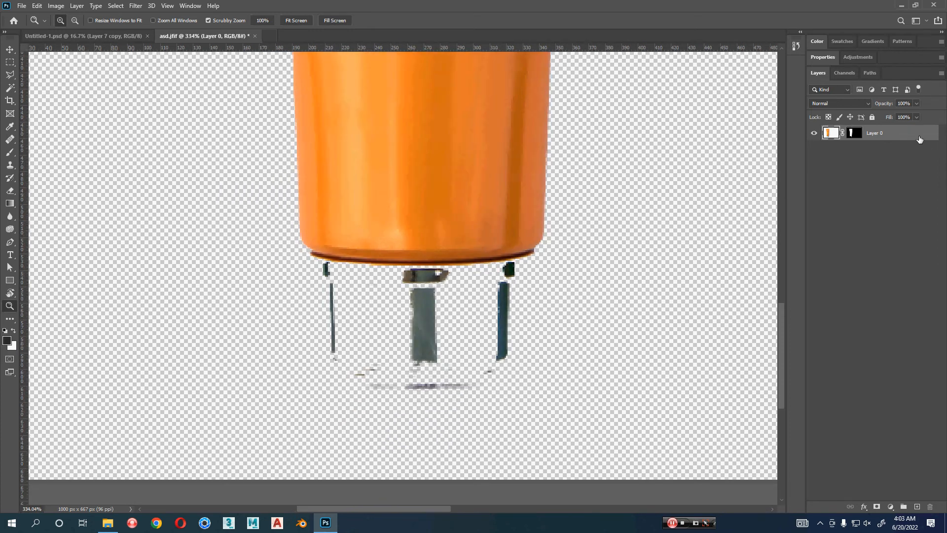
{"action": "key", "text": "ctrl+j"}
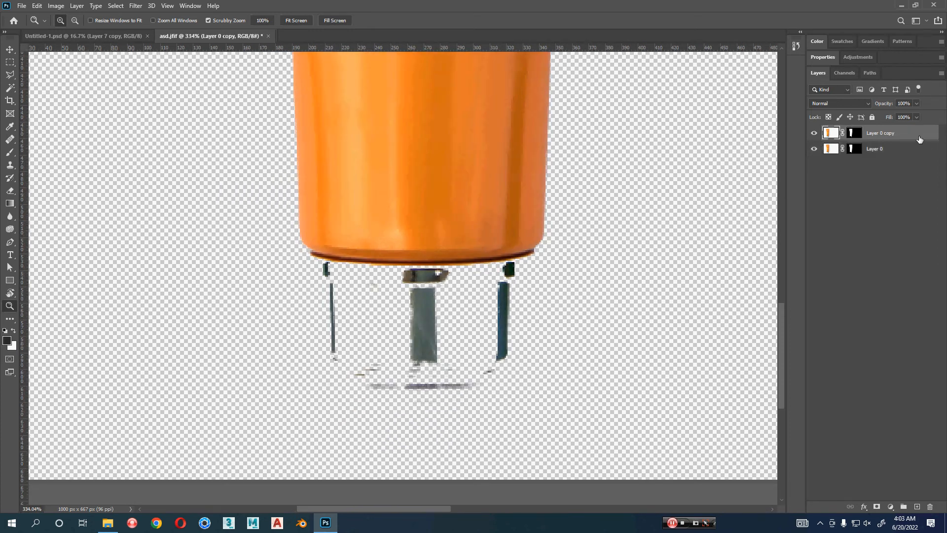
{"action": "left_click", "coordinate": [816, 151]}
{"action": "right_click", "coordinate": [852, 136]}
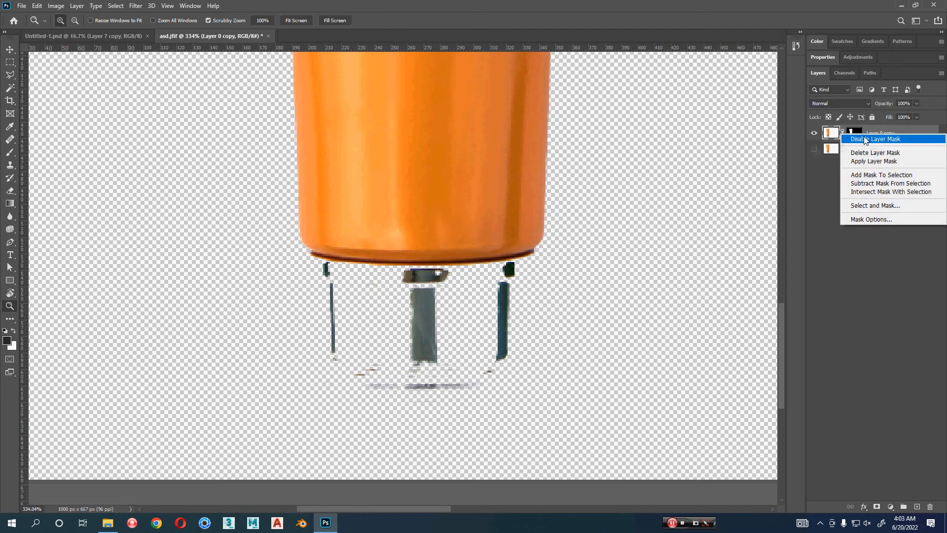
{"action": "left_click", "coordinate": [871, 140]}
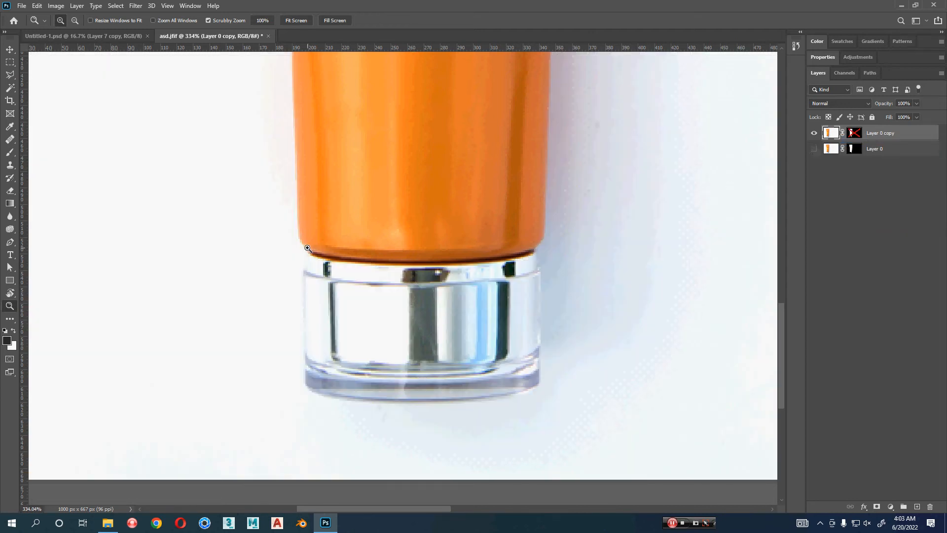
Draw a Pen path from the tube's lower-left rim down the left side of the transparent cap, adjusting anchors to its edge
{"action": "left_click_drag", "start_coordinate": [308, 248], "coordinate": [351, 251]}
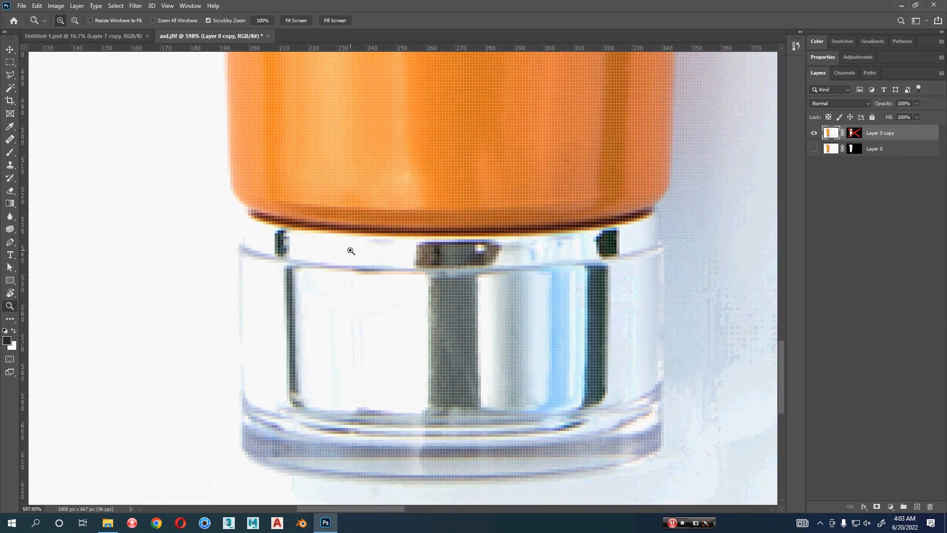
{"action": "left_click", "coordinate": [5, 33]}
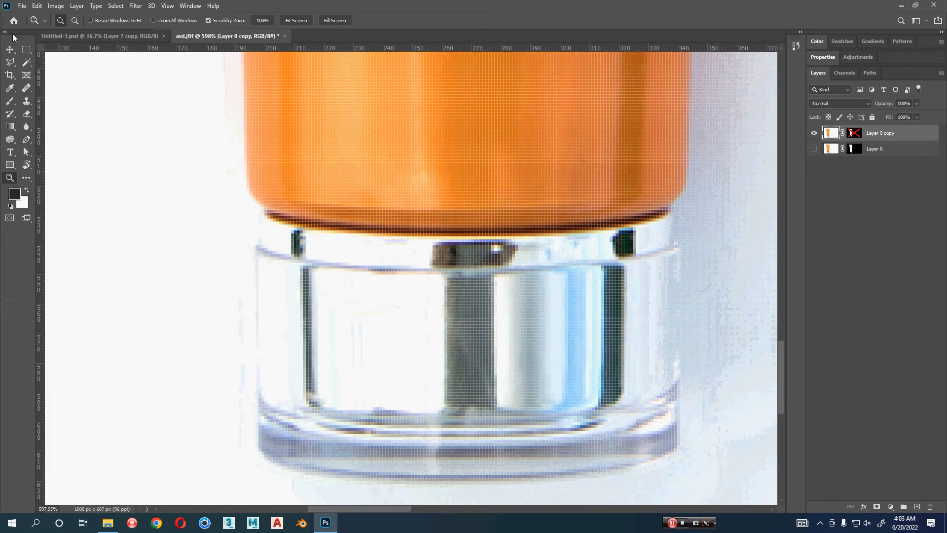
{"action": "left_click", "coordinate": [30, 138]}
{"action": "left_click_drag", "start_coordinate": [265, 210], "coordinate": [252, 357]}
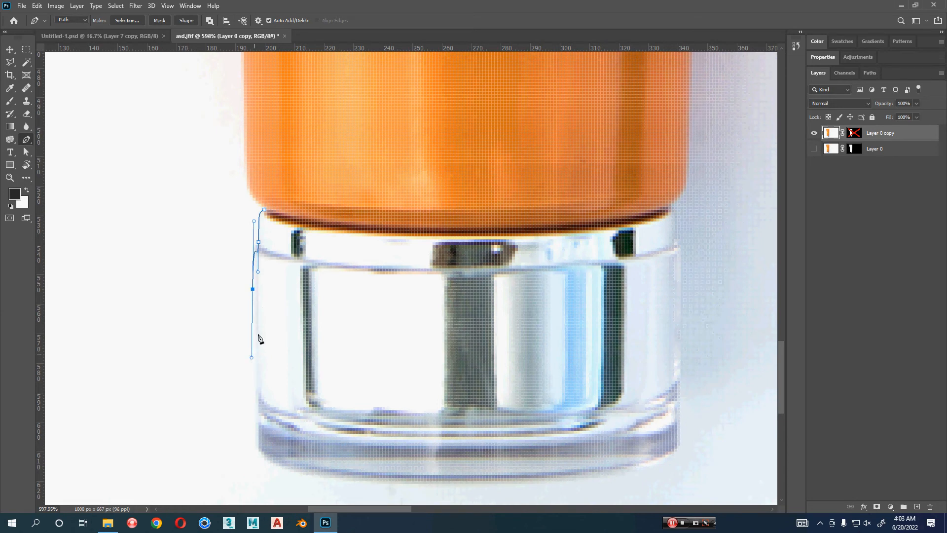
{"action": "left_click_drag", "start_coordinate": [258, 272], "coordinate": [253, 261]}
{"action": "left_click_drag", "start_coordinate": [254, 192], "coordinate": [253, 229]}
{"action": "left_click_drag", "start_coordinate": [253, 328], "coordinate": [251, 331]}
{"action": "left_click", "coordinate": [256, 439]}
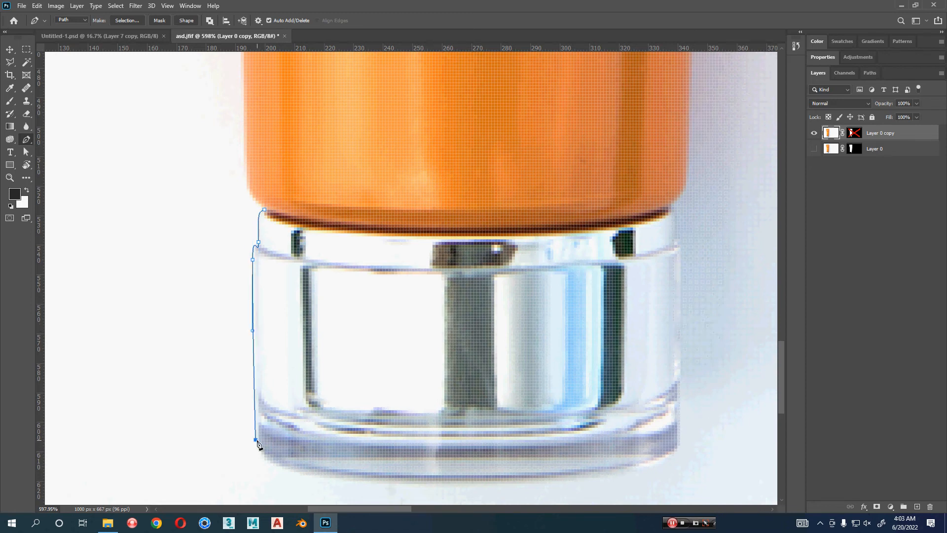
Extend the path around the cap's lower-left corner and along its base, refining the last anchor and handle to fit the curve
{"action": "left_click_drag", "start_coordinate": [257, 442], "coordinate": [257, 470]}
{"action": "left_click_drag", "start_coordinate": [332, 478], "coordinate": [363, 483]}
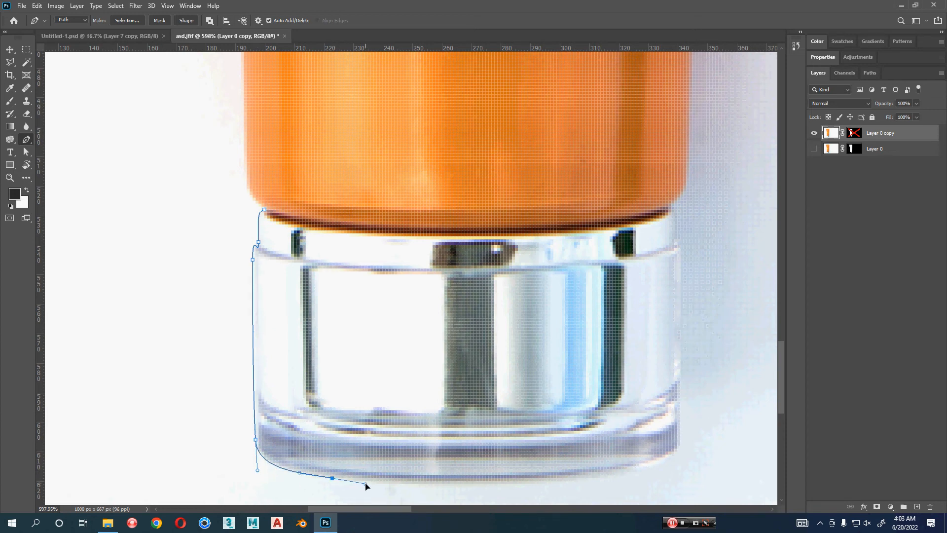
{"action": "left_click_drag", "start_coordinate": [645, 469], "coordinate": [756, 450]}
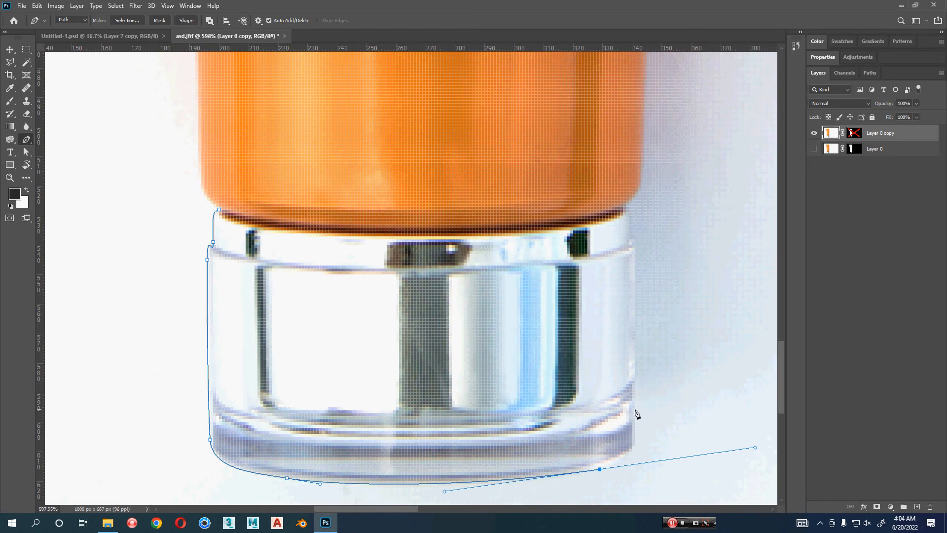
{"action": "left_click_drag", "start_coordinate": [599, 469], "coordinate": [546, 481]}
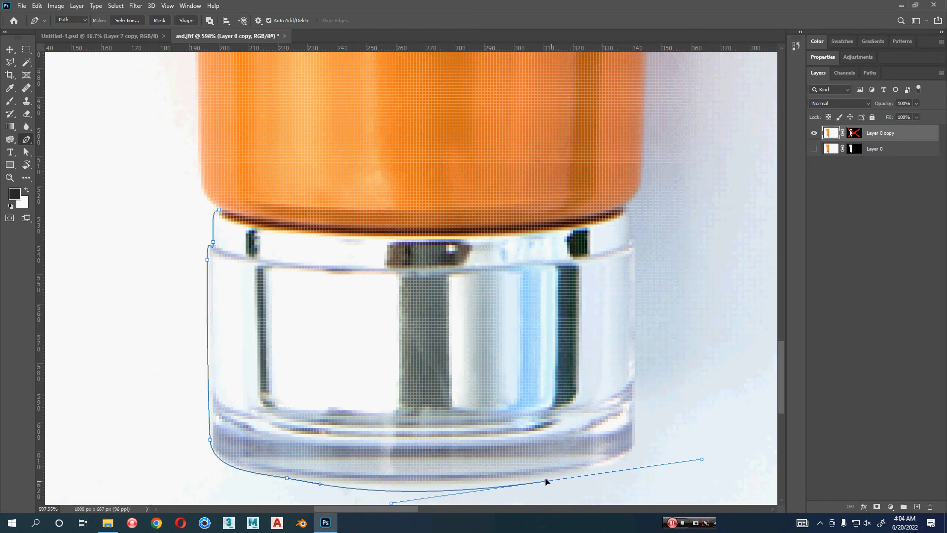
{"action": "scroll", "coordinate": [550, 459], "scroll_direction": "down", "scroll_amount": 3}
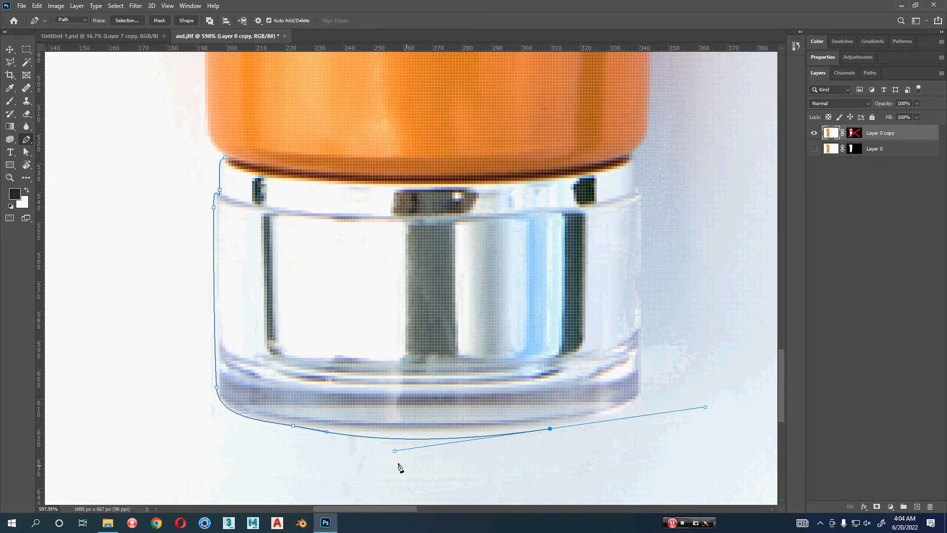
{"action": "left_click_drag", "start_coordinate": [394, 450], "coordinate": [439, 438]}
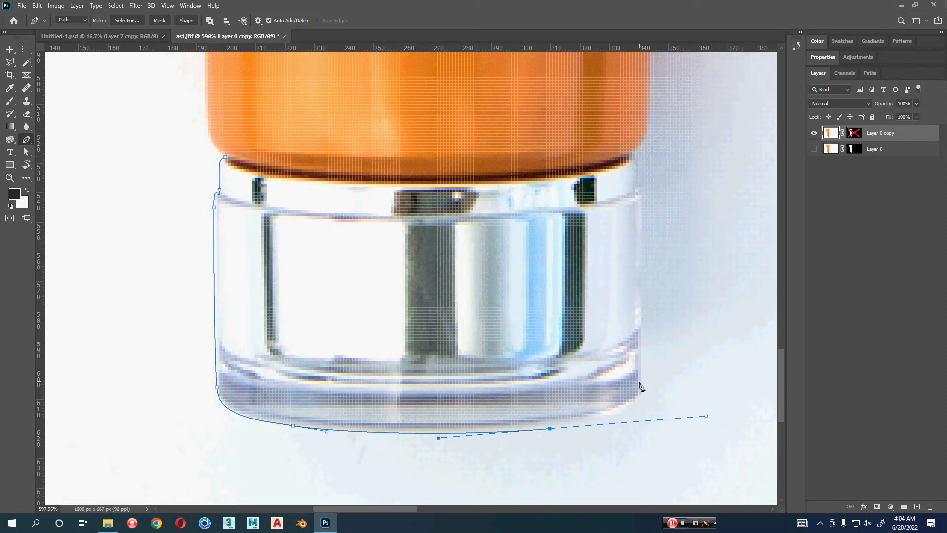
Extend the path around the cap's lower-right corner, adding an anchor there and shortening the preceding handle to fit the curve
{"action": "left_click_drag", "start_coordinate": [641, 381], "coordinate": [642, 366]}
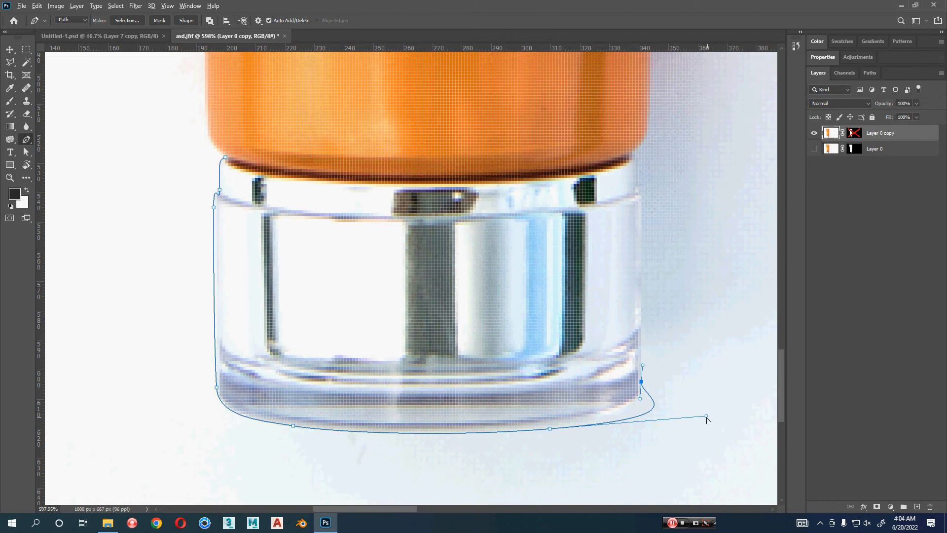
{"action": "left_click_drag", "start_coordinate": [706, 418], "coordinate": [643, 416]}
{"action": "left_click_drag", "start_coordinate": [672, 323], "coordinate": [671, 390]}
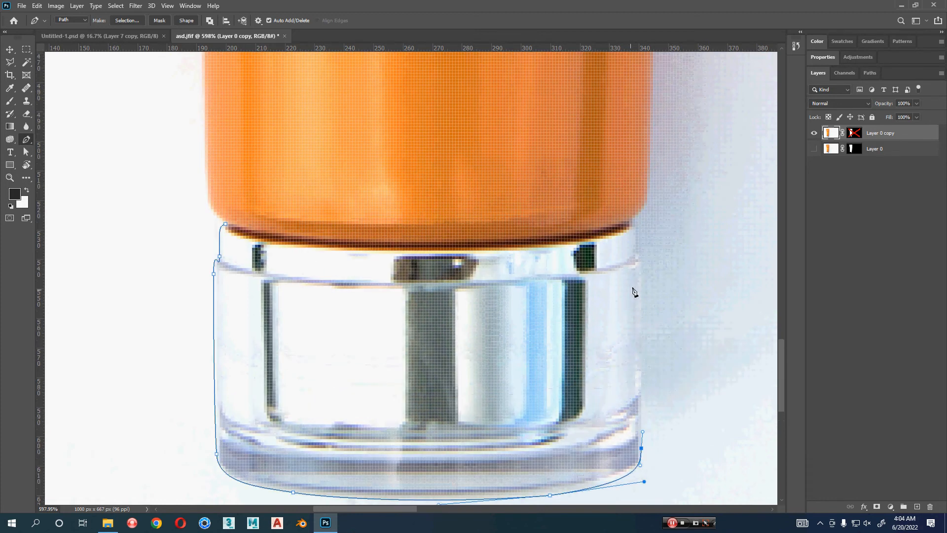
Continue the path up the cap's right side and back along the tube's lower rim, closing it at the first anchor
{"action": "left_click", "coordinate": [642, 266]}
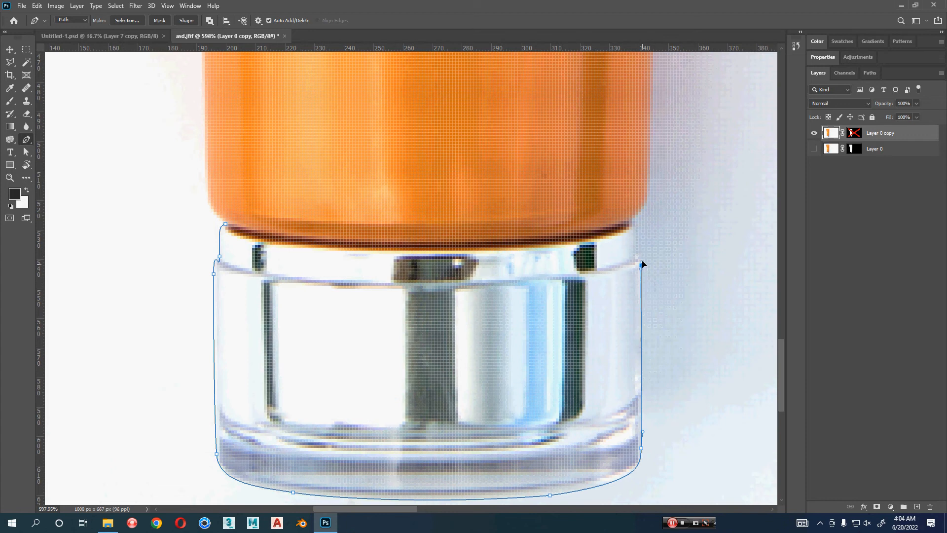
{"action": "left_click_drag", "start_coordinate": [642, 265], "coordinate": [618, 225]}
{"action": "left_click_drag", "start_coordinate": [423, 244], "coordinate": [286, 244]}
{"action": "left_click", "coordinate": [226, 225]}
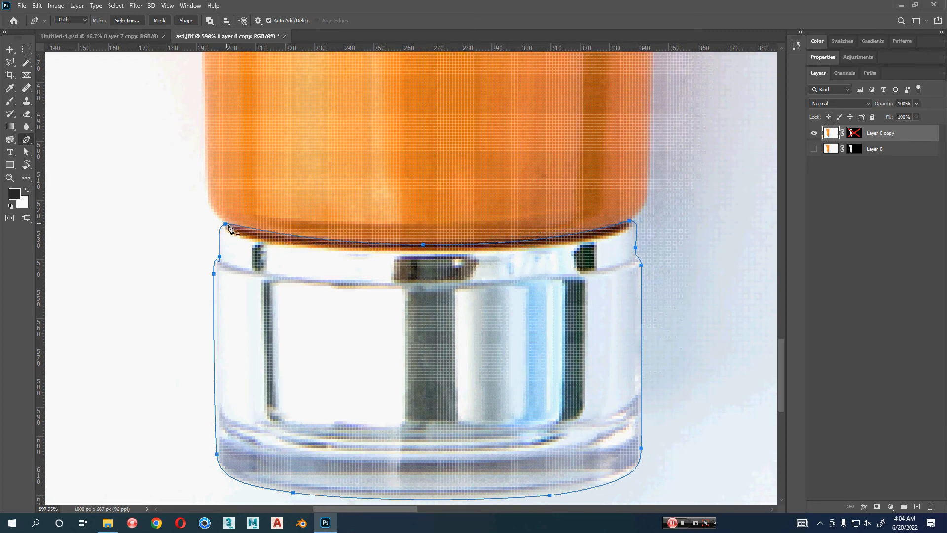
{"action": "scroll", "coordinate": [242, 447], "scroll_direction": "down", "scroll_amount": 2}
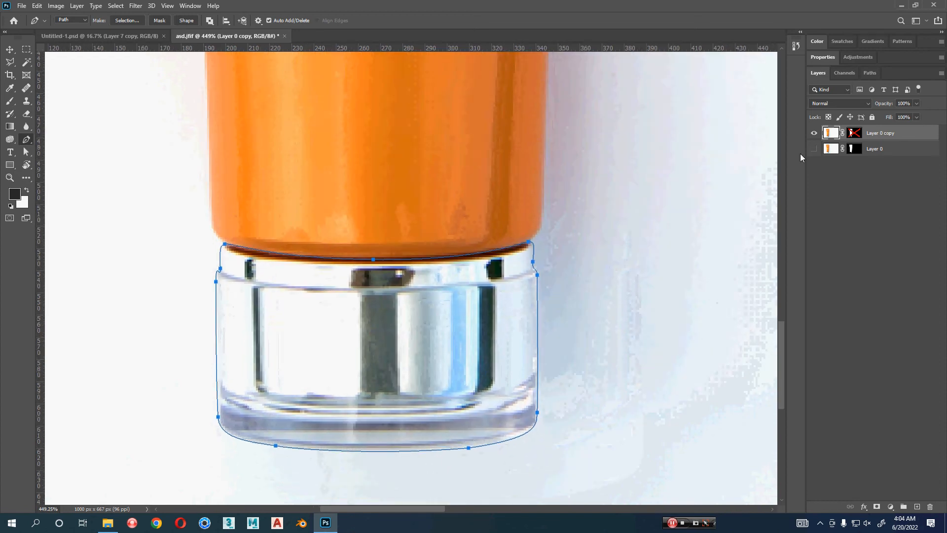
Hide Layer 0 copy, show Layer 0, and load the cap path as a selection with Layer 0's mask active
{"action": "left_click", "coordinate": [815, 132]}
{"action": "left_click", "coordinate": [815, 148]}
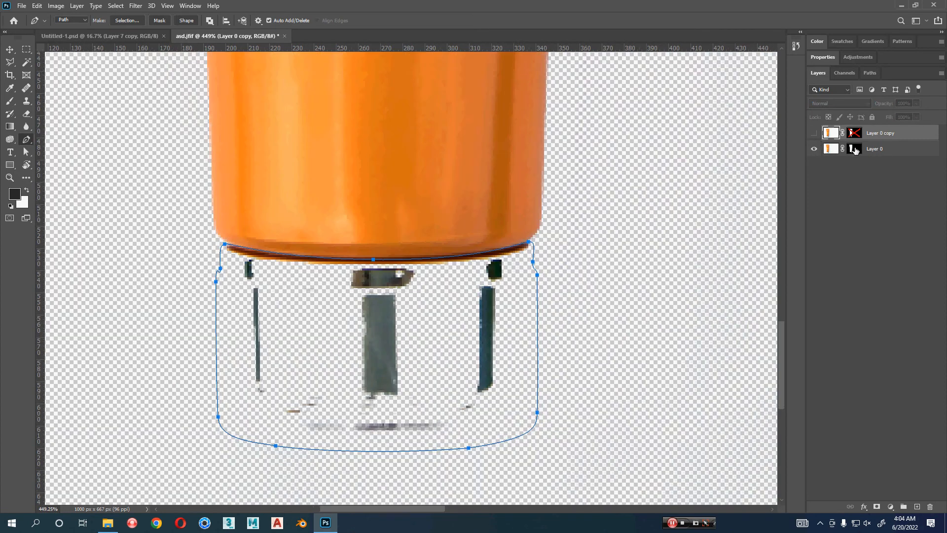
{"action": "left_click", "coordinate": [855, 148]}
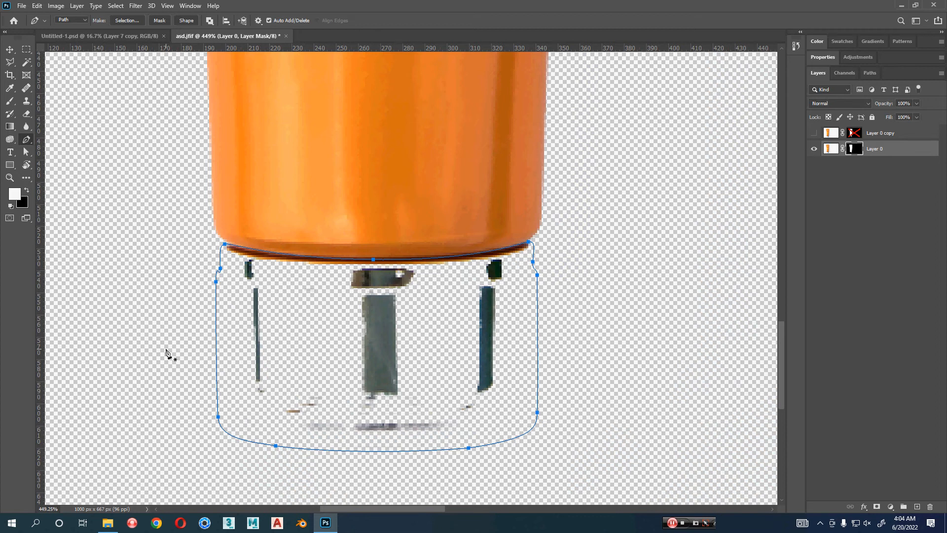
{"action": "key", "text": "ctrl+Return"}
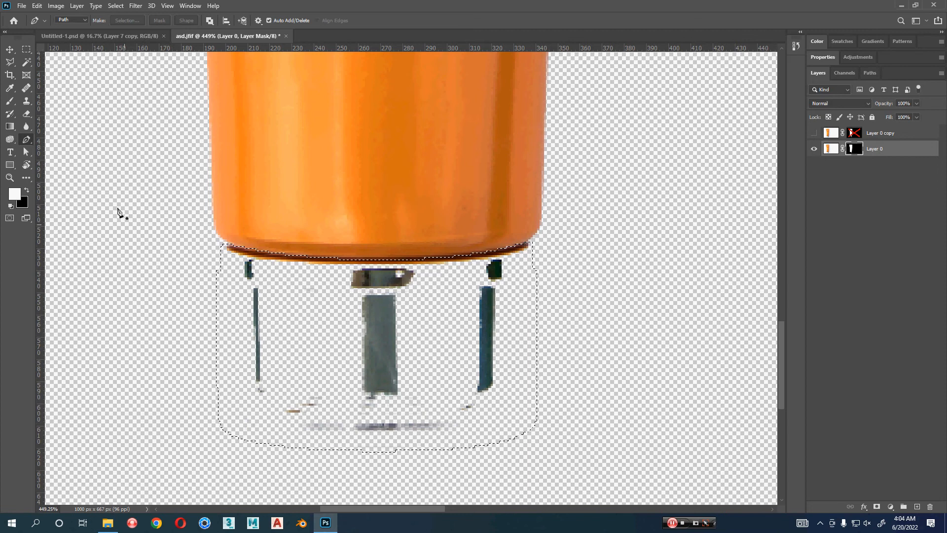
Brush white over the selected cap area on Layer 0's mask to reveal the whole cap, and deselect
{"action": "left_click", "coordinate": [10, 101]}
{"action": "mouse_move", "coordinate": [254, 241]}
{"action": "left_mouse_down"}
{"action": "mouse_move", "coordinate": [244, 392]}
{"action": "mouse_move", "coordinate": [383, 434]}
{"action": "left_mouse_up"}
{"action": "mouse_move", "coordinate": [330, 342]}
{"action": "left_mouse_down"}
{"action": "mouse_move", "coordinate": [464, 276]}
{"action": "mouse_move", "coordinate": [345, 321]}
{"action": "left_mouse_up"}
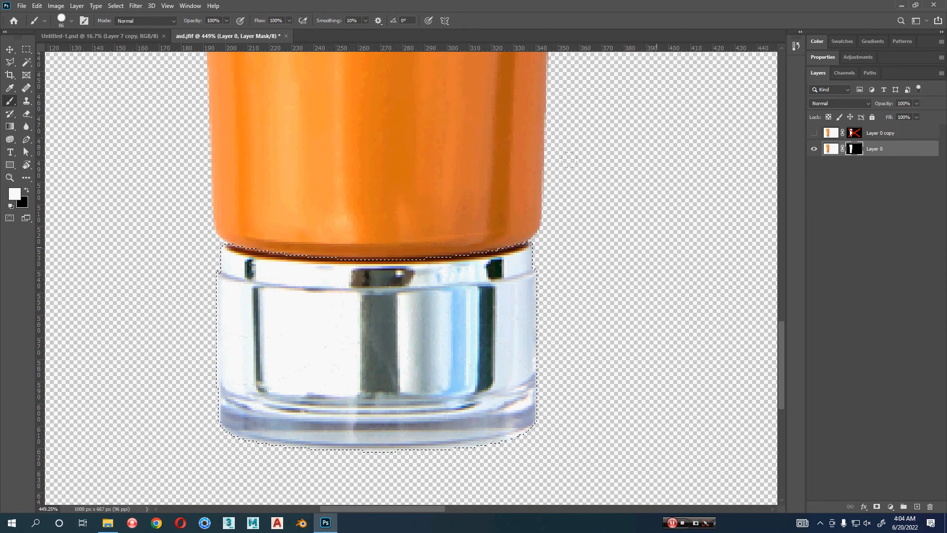
{"action": "key", "text": "ctrl+d"}
Convert the masked tube on Layer 0 into a Smart Object
{"action": "key", "text": "z"}
{"action": "left_click_drag", "start_coordinate": [598, 273], "coordinate": [570, 283]}
{"action": "left_click_drag", "start_coordinate": [620, 232], "coordinate": [545, 351]}
{"action": "left_click_drag", "start_coordinate": [556, 240], "coordinate": [527, 289]}
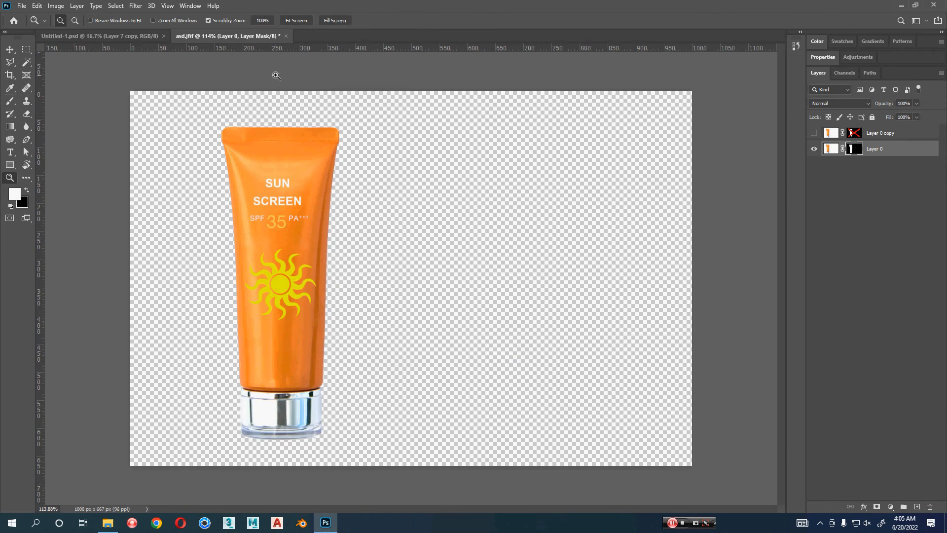
{"action": "key", "text": "ctrl+2"}
{"action": "right_click", "coordinate": [911, 149]}
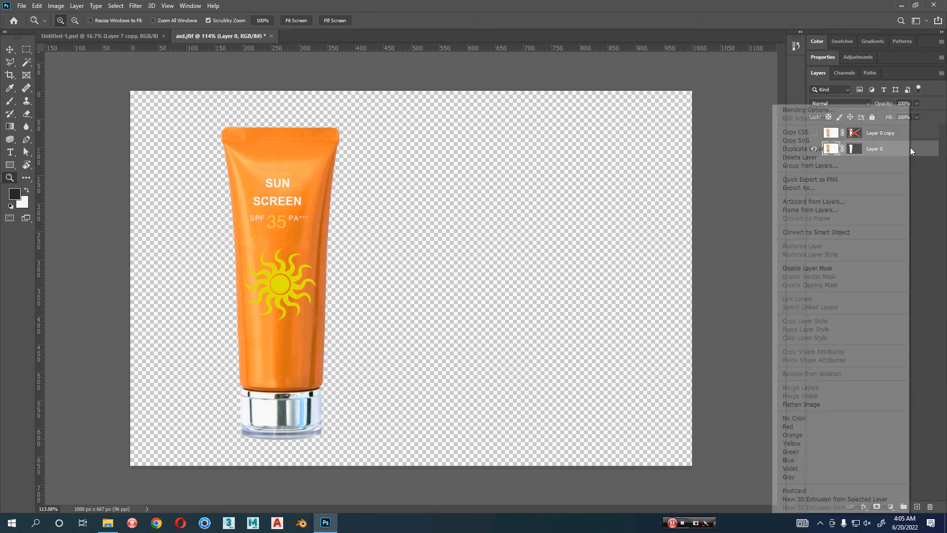
{"action": "left_click", "coordinate": [868, 232]}
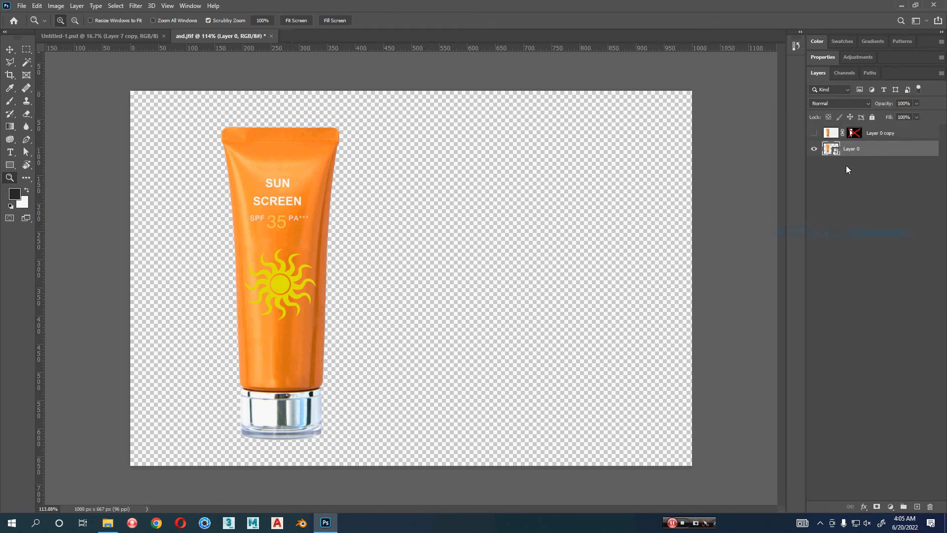
Open the contents of Layer 0's Smart Object and switch the layer previews to Large Thumbnails
{"action": "double_click", "coordinate": [837, 152]}
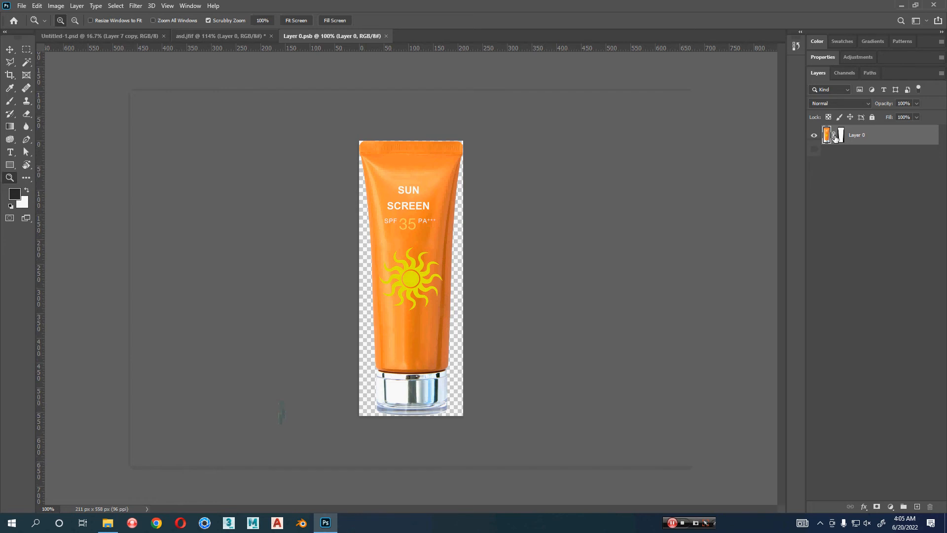
{"action": "right_click", "coordinate": [827, 138]}
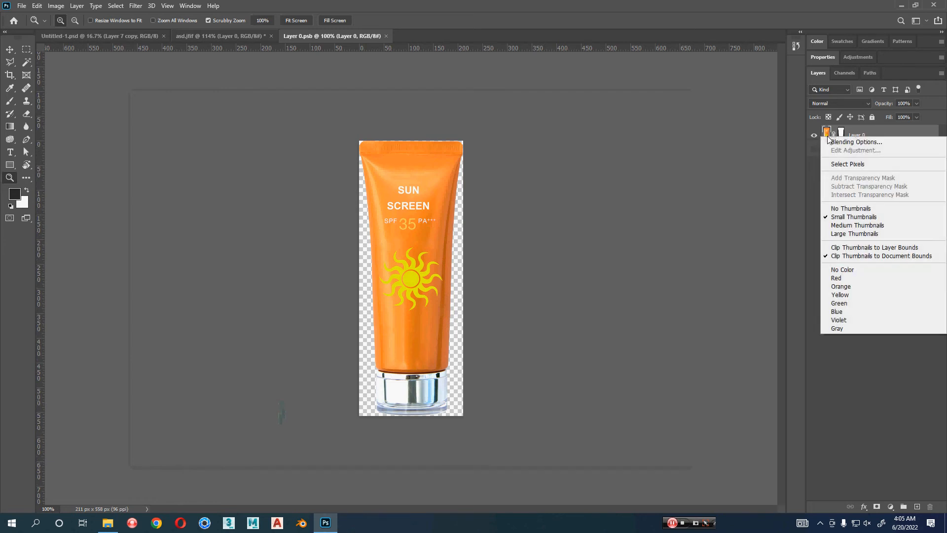
{"action": "left_click", "coordinate": [847, 236]}
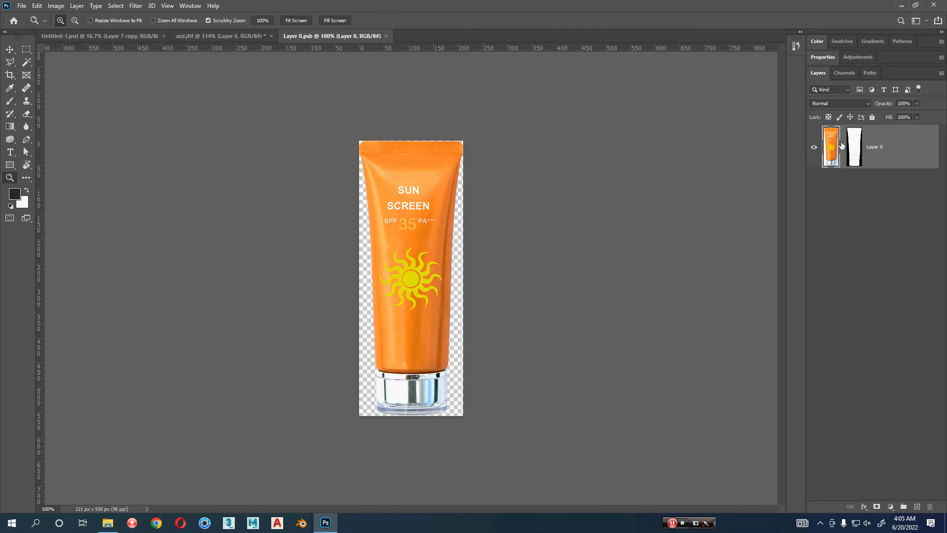
Go from asd.jfif to the Untitled-1.psd beach composition and open the contents of its existing sunscreen tube's Smart Object
{"action": "left_click", "coordinate": [196, 36]}
{"action": "key", "text": "v"}
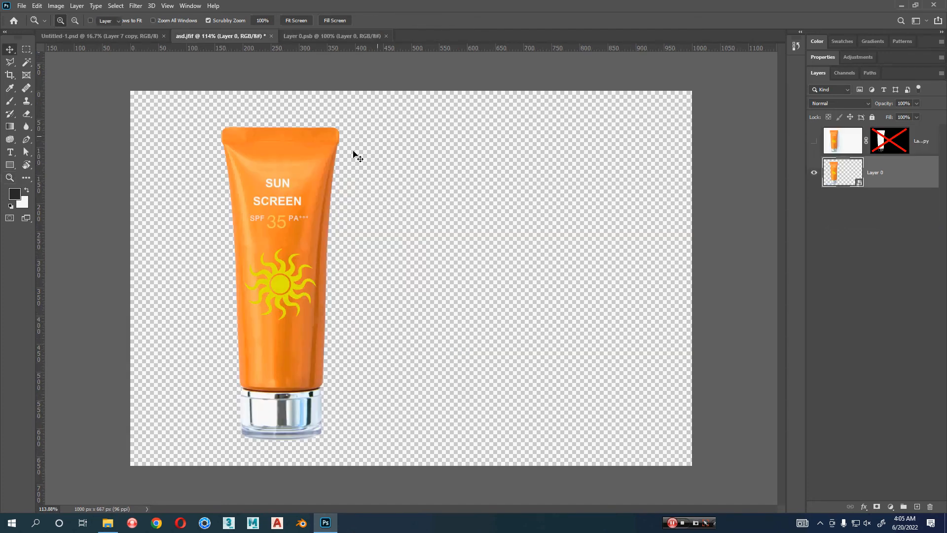
{"action": "left_click_drag", "start_coordinate": [355, 155], "coordinate": [76, 29]}
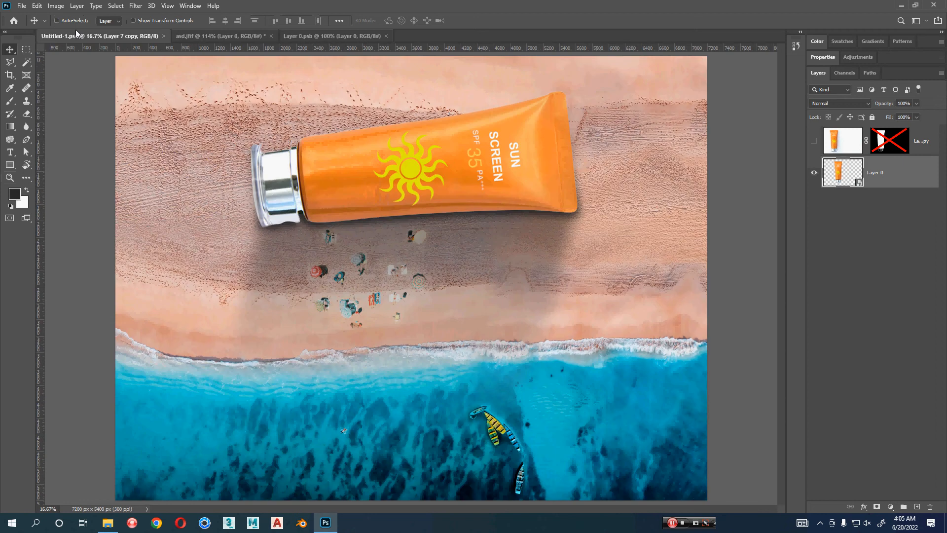
{"action": "double_click", "coordinate": [858, 154]}
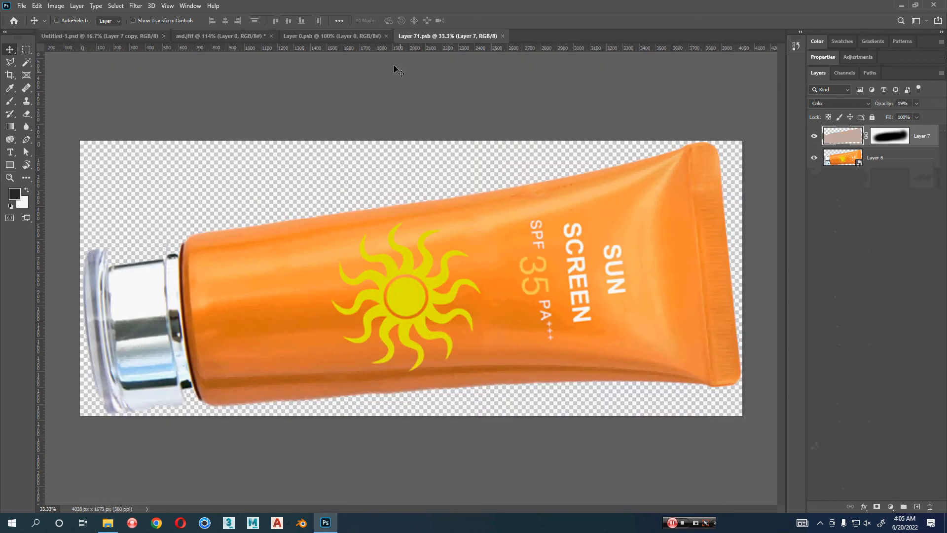
Copy the tube cutout from asd.jfif into Layer 71.psb, placing it over the existing tube
{"action": "left_click", "coordinate": [330, 37]}
{"action": "left_click", "coordinate": [244, 38]}
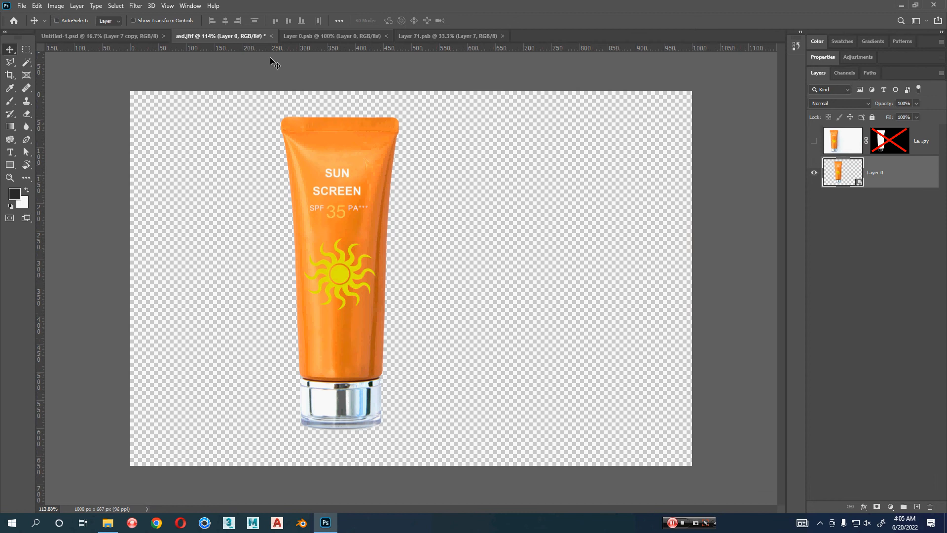
{"action": "left_click_drag", "start_coordinate": [331, 156], "coordinate": [428, 262]}
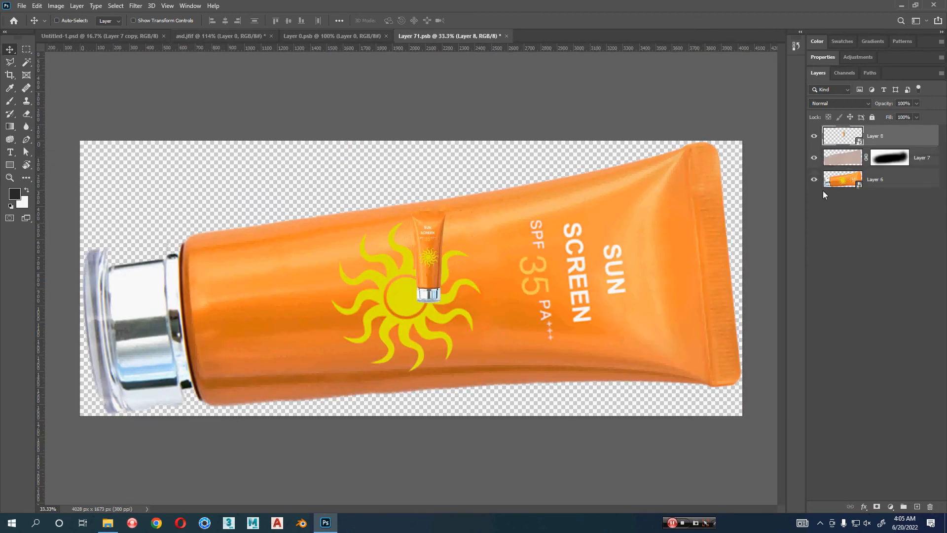
Rotate the new tube 90°, scale it to about 231% to span the canvas width, and shift it slightly down
{"action": "key", "text": "ctrl+t"}
{"action": "left_click_drag", "start_coordinate": [446, 187], "coordinate": [765, 340]}
{"action": "left_click_drag", "start_coordinate": [568, 312], "coordinate": [568, 313]}
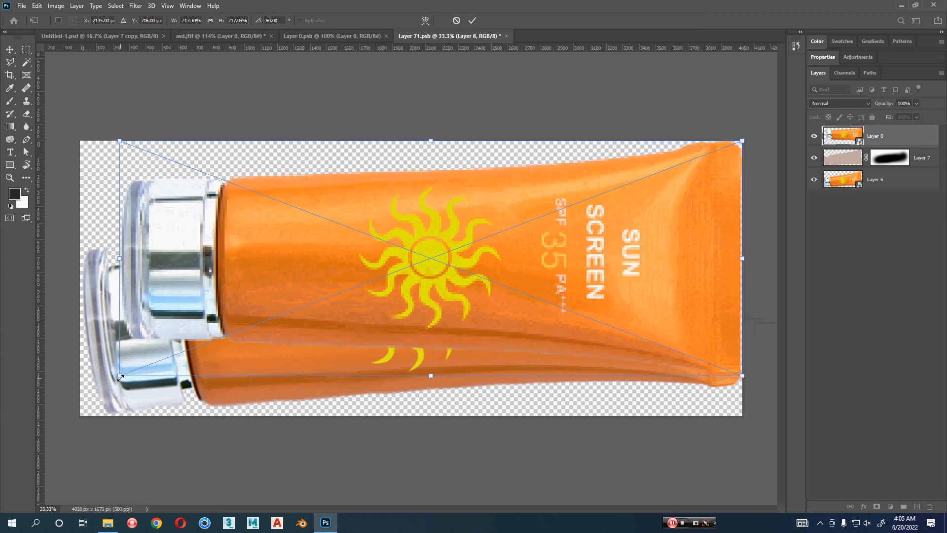
{"action": "left_click_drag", "start_coordinate": [120, 378], "coordinate": [84, 402]}
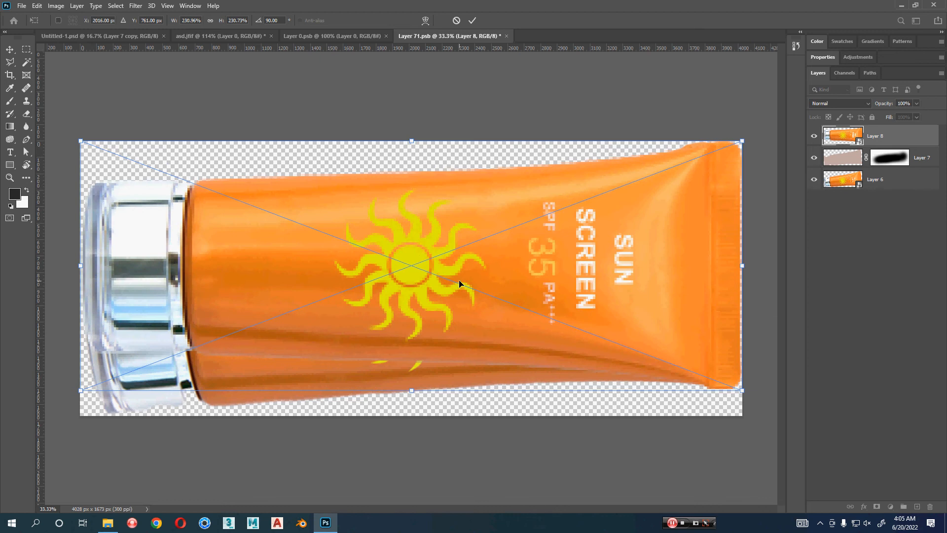
{"action": "key", "text": "Return"}
{"action": "left_click_drag", "start_coordinate": [459, 280], "coordinate": [460, 294]}
Hide the old tube on Layer 6 and move the new tube layer beneath Layer 7
{"action": "left_click", "coordinate": [817, 180]}
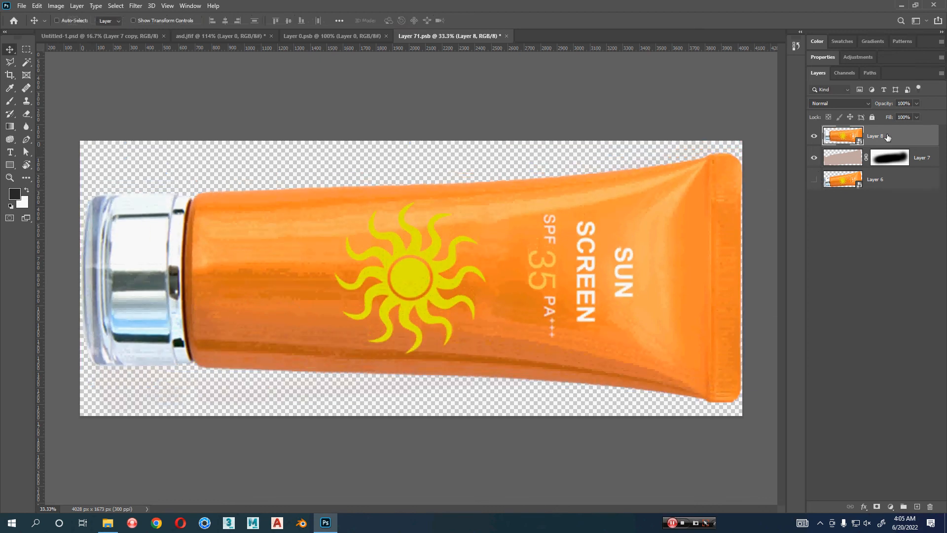
{"action": "left_click_drag", "start_coordinate": [880, 138], "coordinate": [889, 166]}
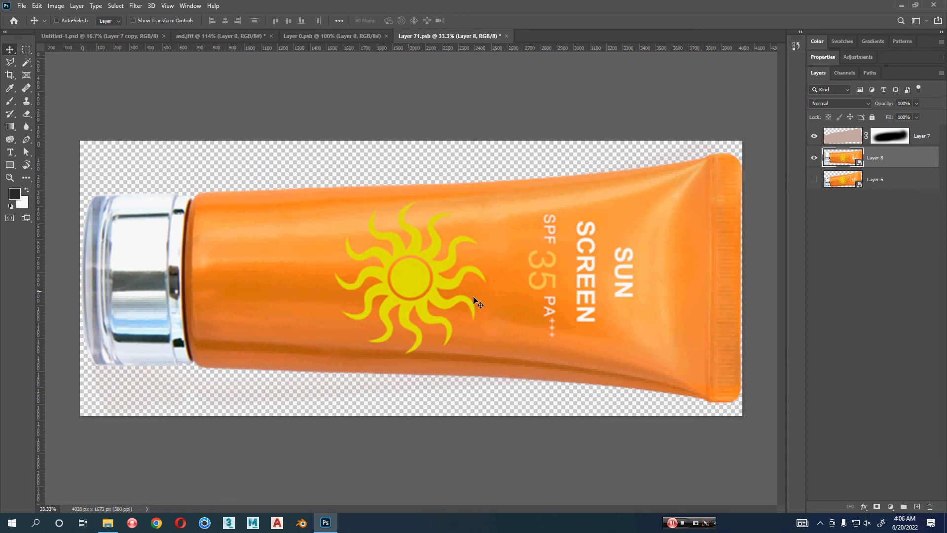
Retouch Layer 7's mask around the tube's crimped end with a softer brush of about 374 px
{"action": "left_click", "coordinate": [885, 138]}
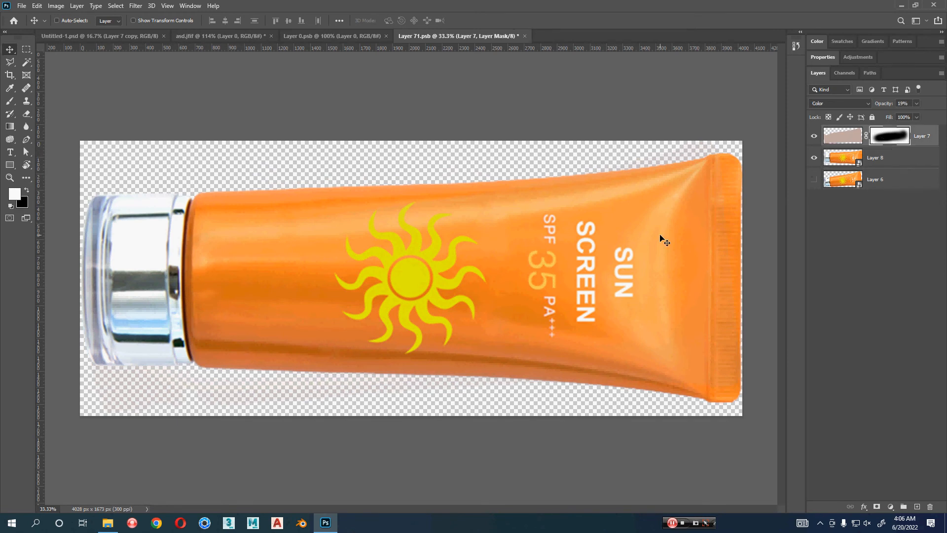
{"action": "key", "text": "b"}
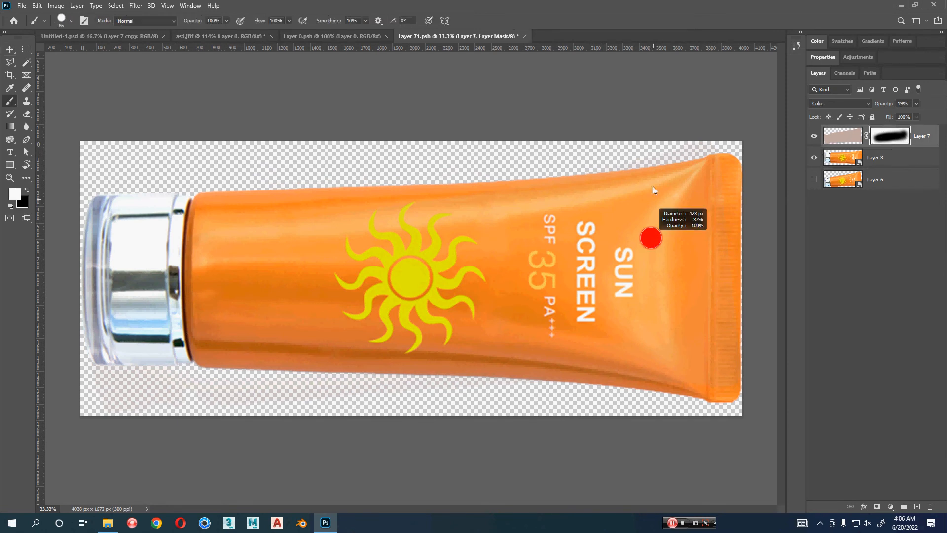
{"action": "left_click_drag", "start_coordinate": [644, 180], "coordinate": [666, 180]}
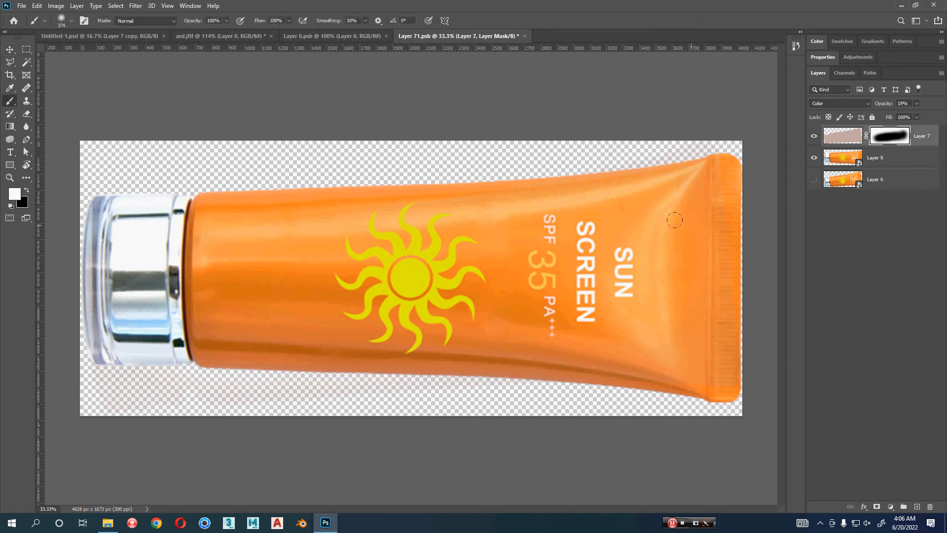
{"action": "key", "text": "x"}
{"action": "key", "text": "x"}
{"action": "key", "text": "x"}
{"action": "left_click_drag", "start_coordinate": [700, 370], "coordinate": [694, 369]}
Save the Layer 71.psb Smart Object and return to Untitled-1.psd
{"action": "key", "text": "z"}
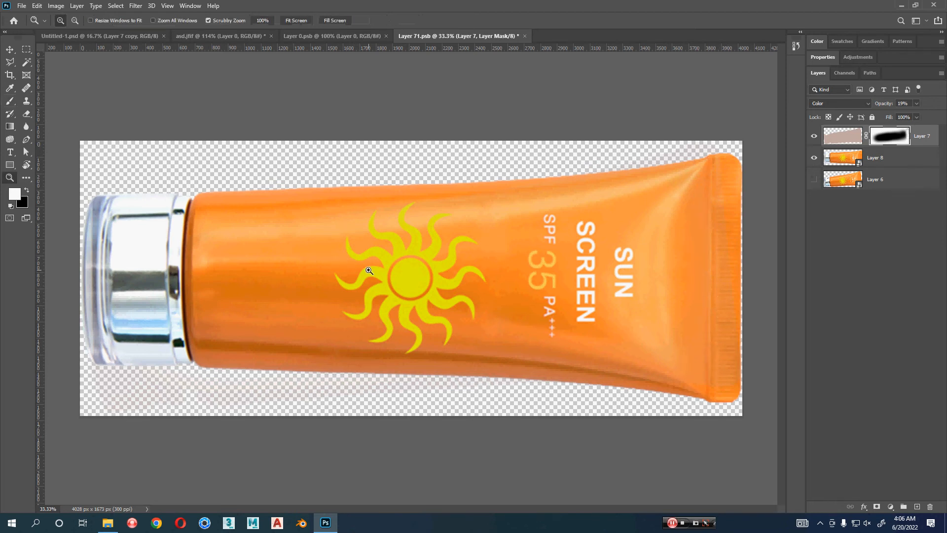
{"action": "key", "text": "ctrl+s"}
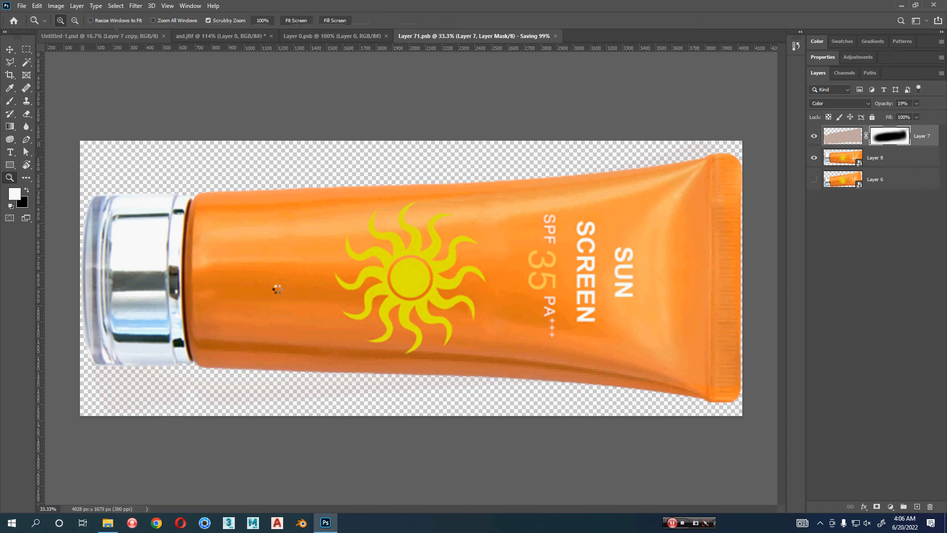
{"action": "key", "text": "v"}
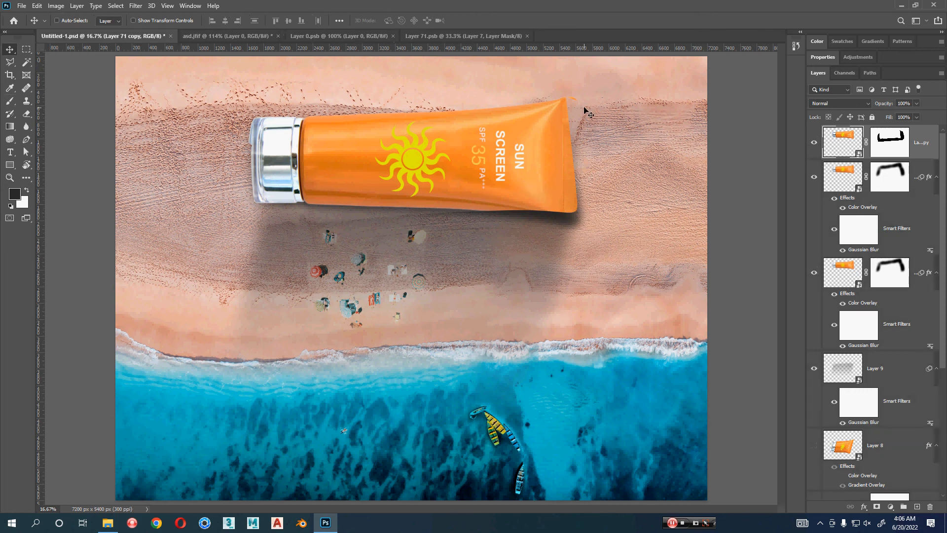
Disable the layer mask on Layer 71 copy, the top tube layer, so that its crimped end shows in full
{"action": "key", "text": "z"}
{"action": "left_click_drag", "start_coordinate": [583, 106], "coordinate": [624, 120]}
{"action": "scroll", "coordinate": [541, 136], "scroll_direction": "up", "scroll_amount": 2}
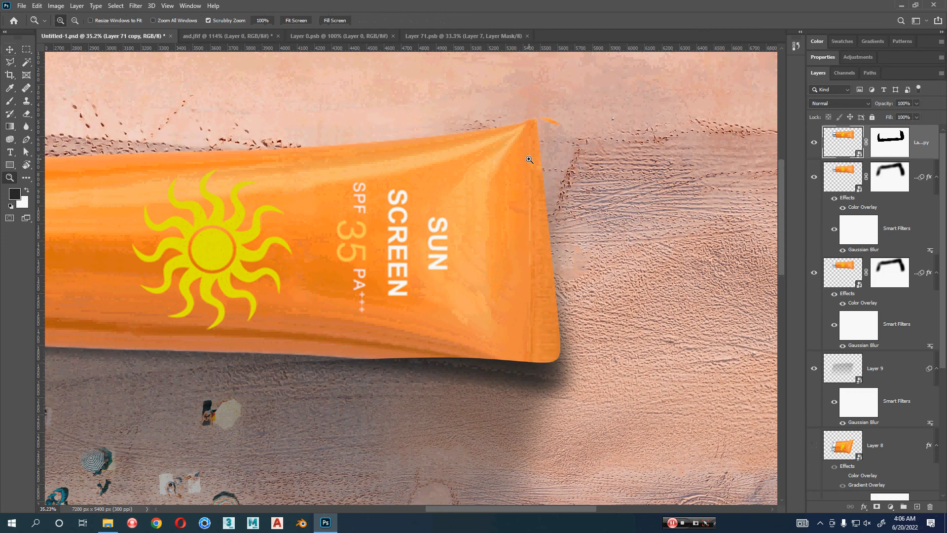
{"action": "right_click", "coordinate": [897, 144]}
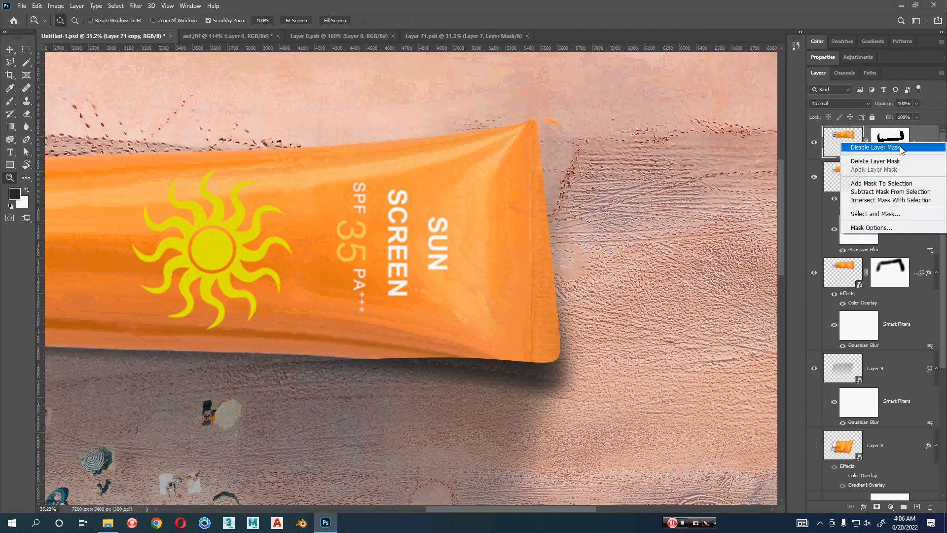
{"action": "left_click", "coordinate": [901, 148]}
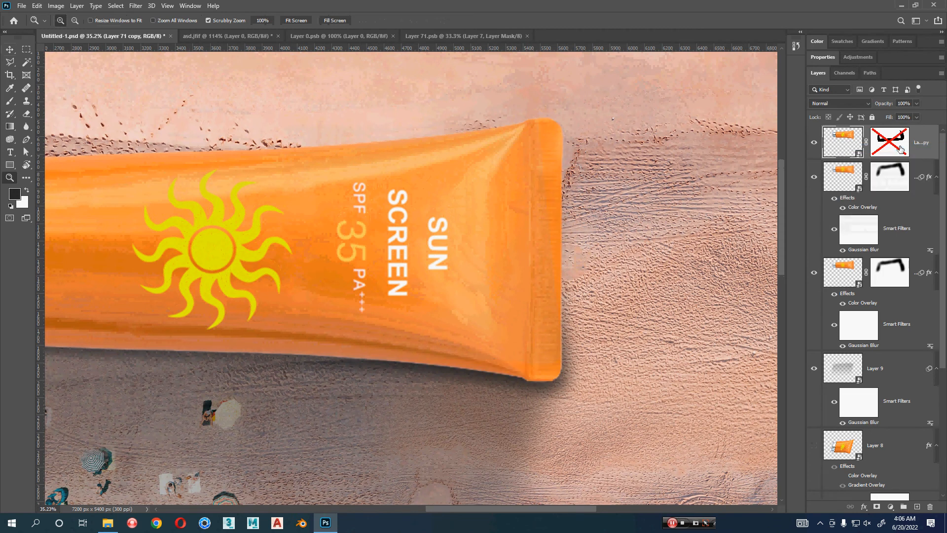
Hide the blurred Color Overlay copy directly below the top tube layer and check the crimped end's lower edge
{"action": "left_click", "coordinate": [814, 183]}
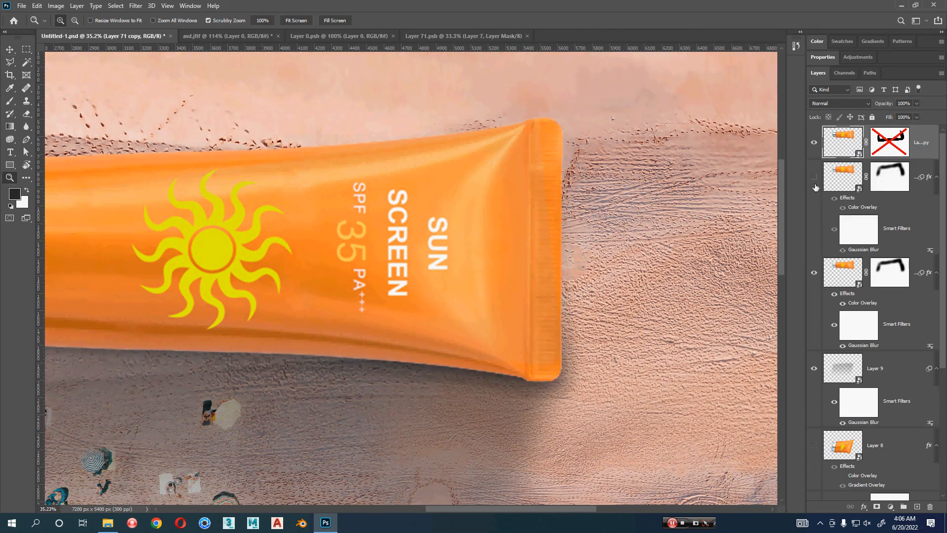
{"action": "left_click", "coordinate": [814, 182]}
{"action": "left_click", "coordinate": [815, 181]}
{"action": "left_click_drag", "start_coordinate": [483, 371], "coordinate": [499, 383]}
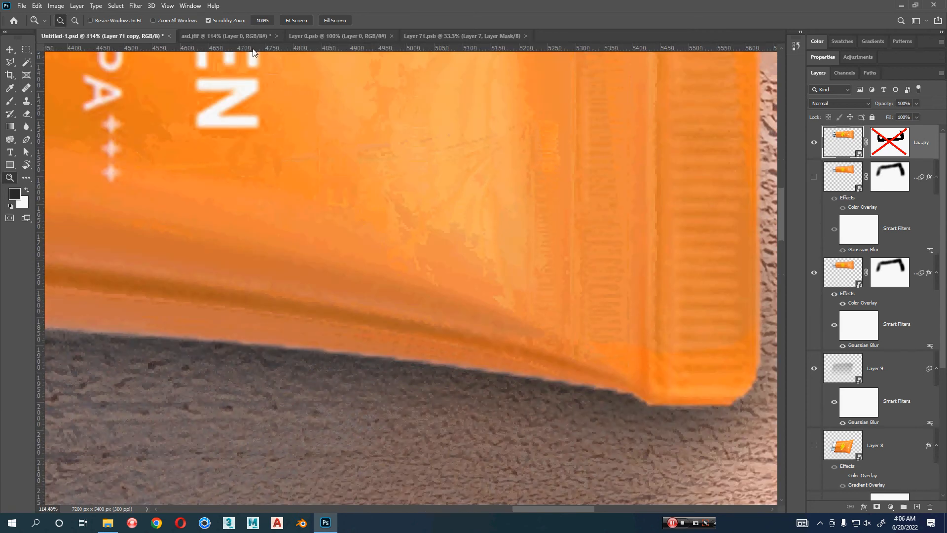
Close asd.jfif without saving its changes, and close the Layer 0.psb and Layer 71.psb documents
{"action": "left_click", "coordinate": [223, 38]}
{"action": "key", "text": "ctrl+w"}
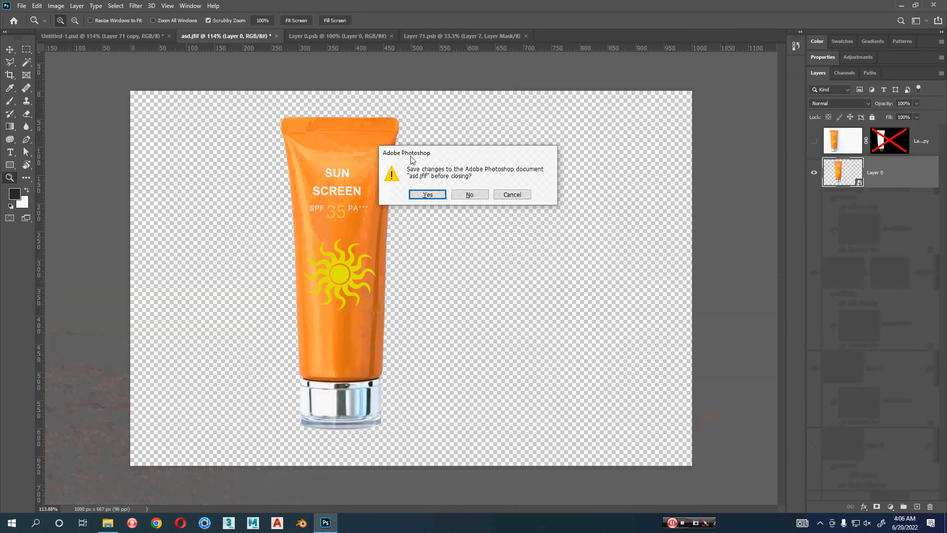
{"action": "left_click", "coordinate": [471, 195]}
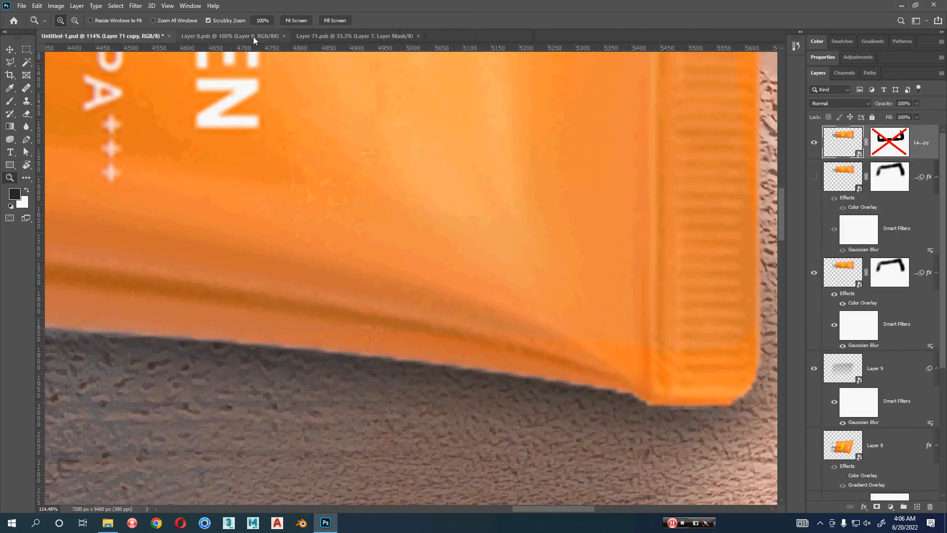
{"action": "left_click", "coordinate": [253, 36]}
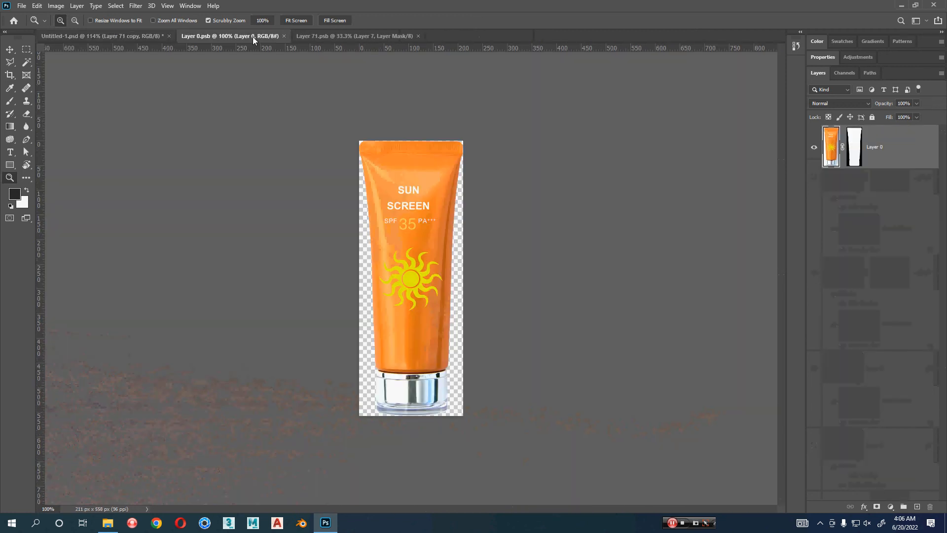
{"action": "left_click", "coordinate": [342, 37]}
{"action": "key", "text": "ctrl+w"}
{"action": "key", "text": "ctrl+w"}
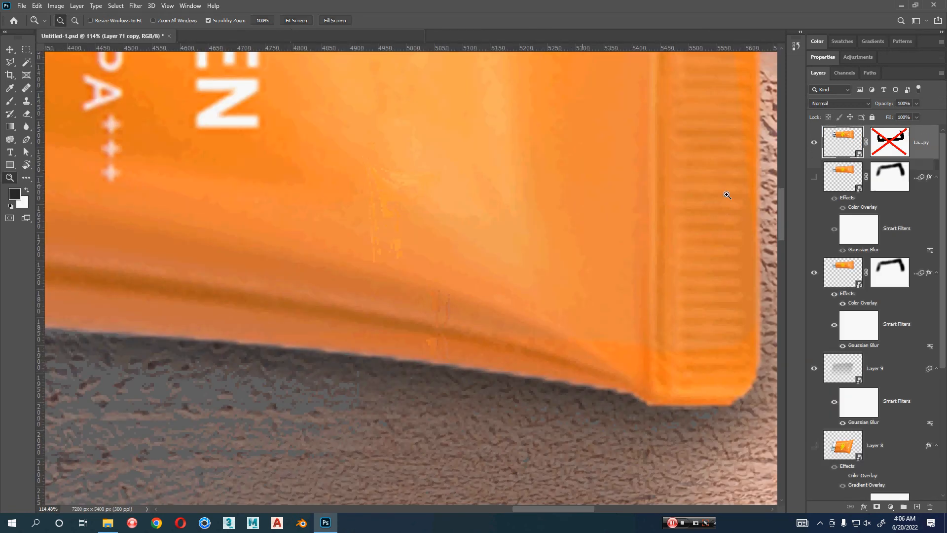
Open the Layer 71.psb Smart Object, make a rasterized copy of Layer 8 and hide the original Layer 8
{"action": "double_click", "coordinate": [861, 153]}
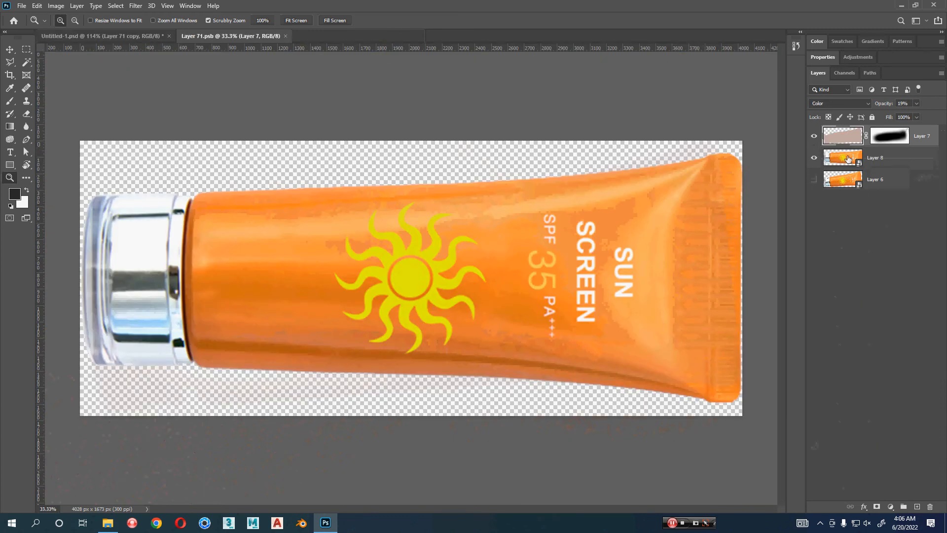
{"action": "left_click", "coordinate": [848, 160]}
{"action": "left_click", "coordinate": [75, 5]}
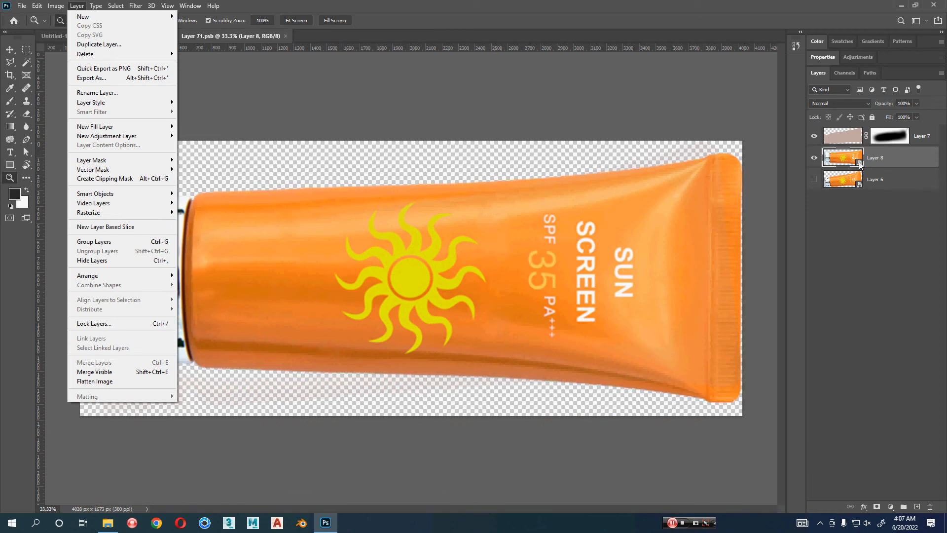
{"action": "left_click", "coordinate": [908, 161]}
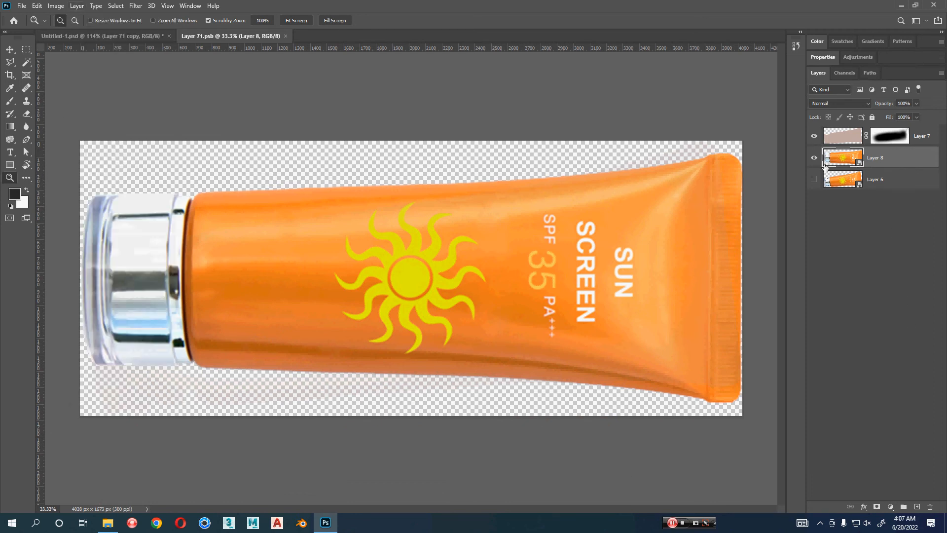
{"action": "key", "text": "ctrl+j"}
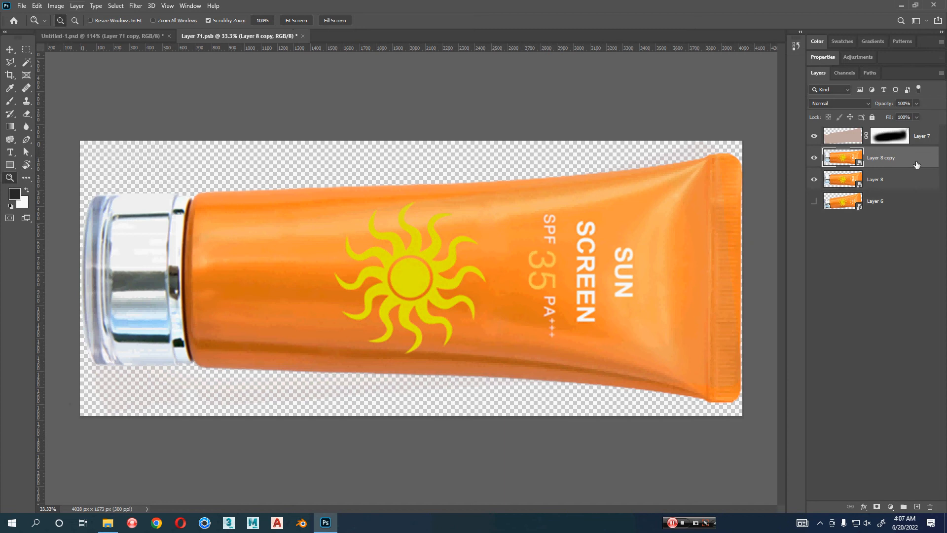
{"action": "left_click", "coordinate": [814, 179]}
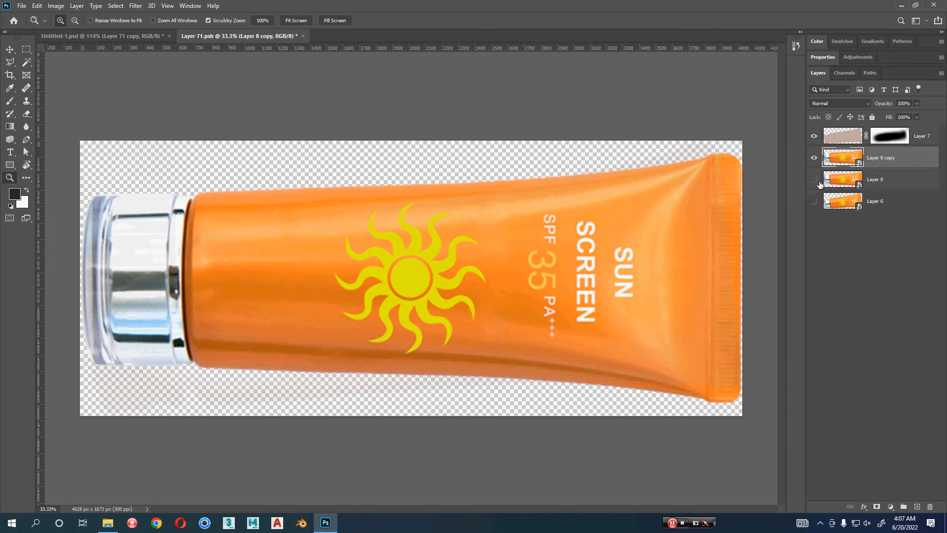
{"action": "right_click", "coordinate": [915, 166]}
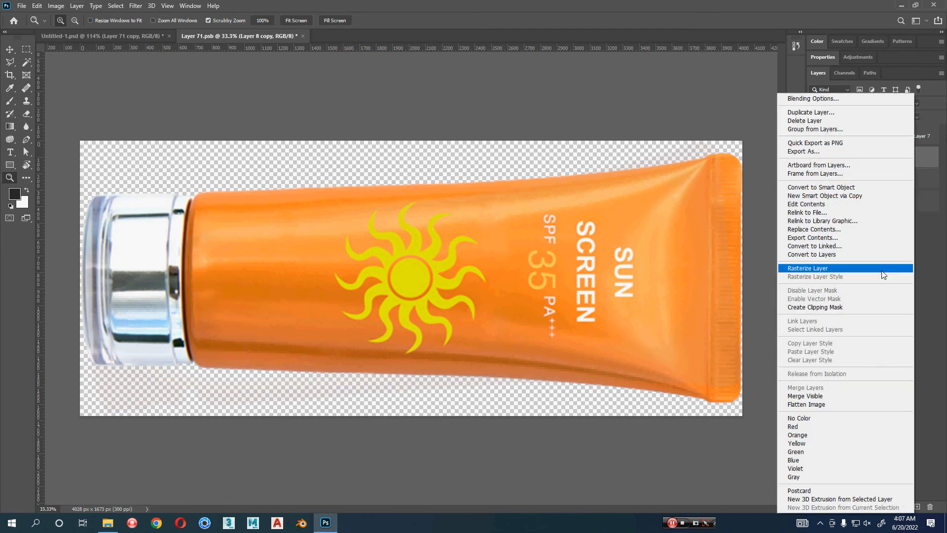
{"action": "left_click", "coordinate": [883, 274]}
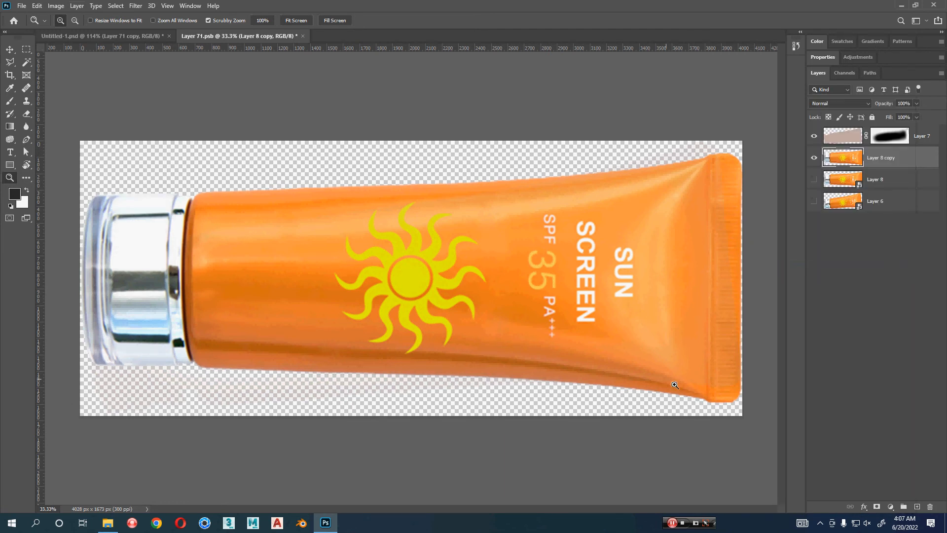
Defringe the rasterized Layer 8 copy, and save Layer 71.psb to update the tube in Untitled-1.psd
{"action": "left_click_drag", "start_coordinate": [642, 392], "coordinate": [655, 401]}
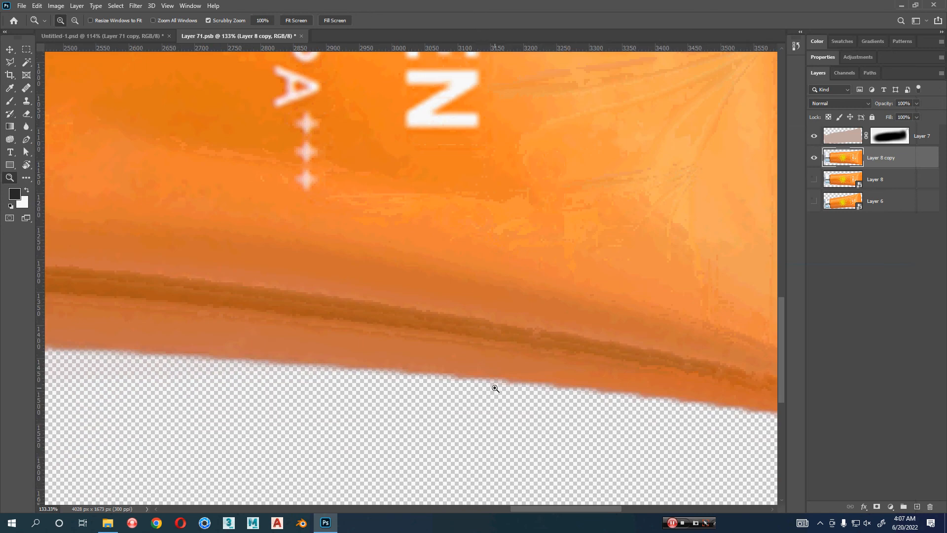
{"action": "left_click", "coordinate": [76, 6]}
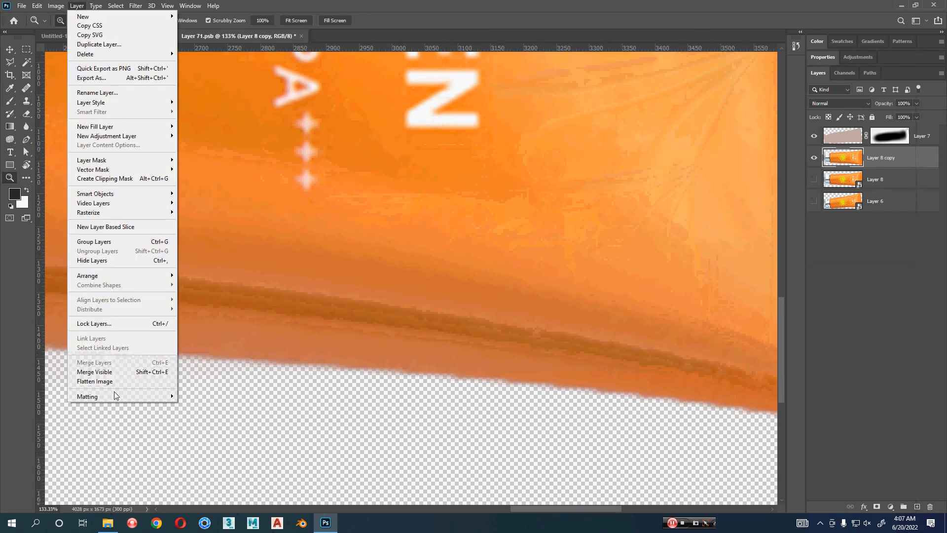
{"action": "mouse_move", "coordinate": [114, 394]}
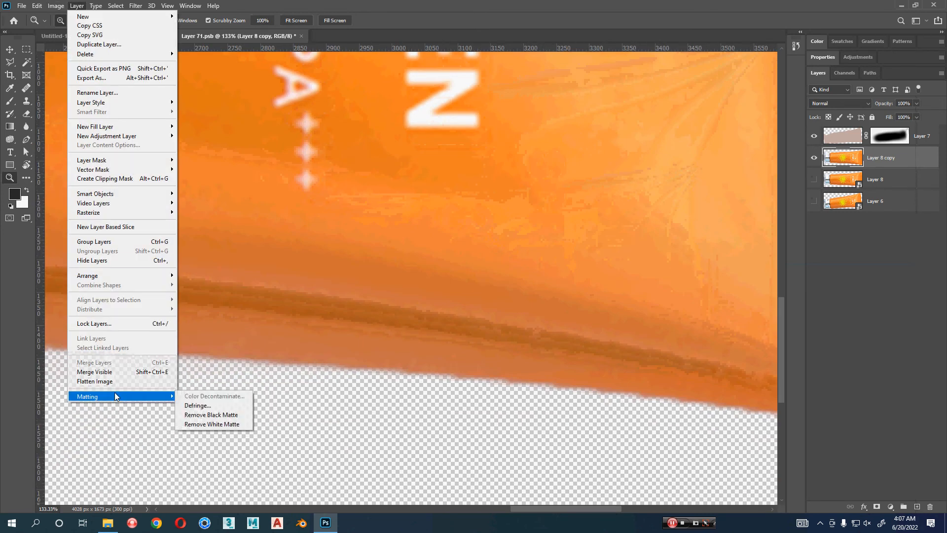
{"action": "left_click", "coordinate": [215, 406]}
{"action": "left_click", "coordinate": [506, 162]}
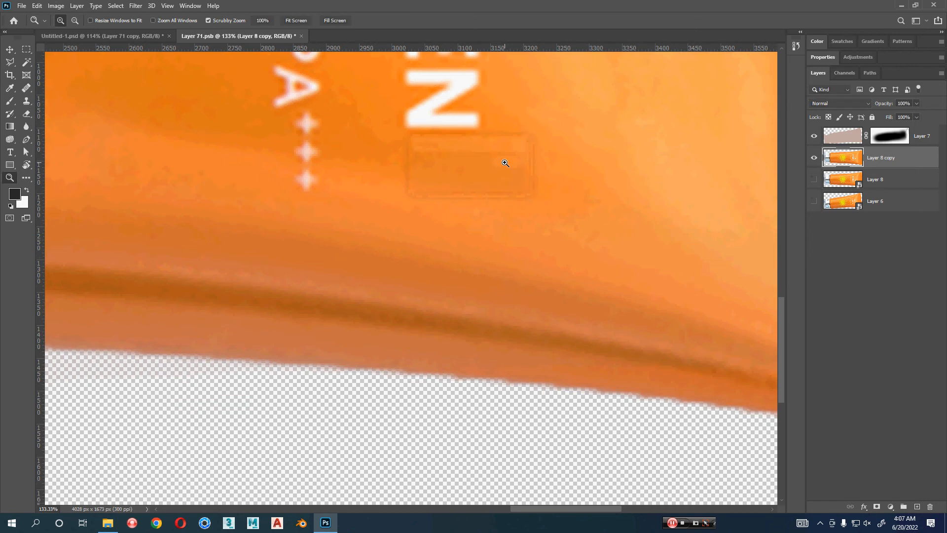
{"action": "key", "text": "ctrl+s"}
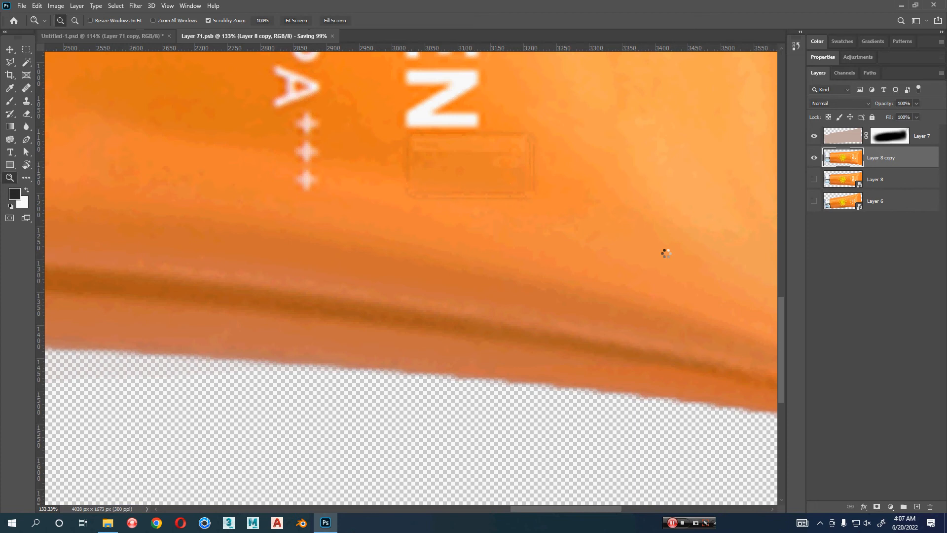
{"action": "key", "text": "ctrl+Tab"}
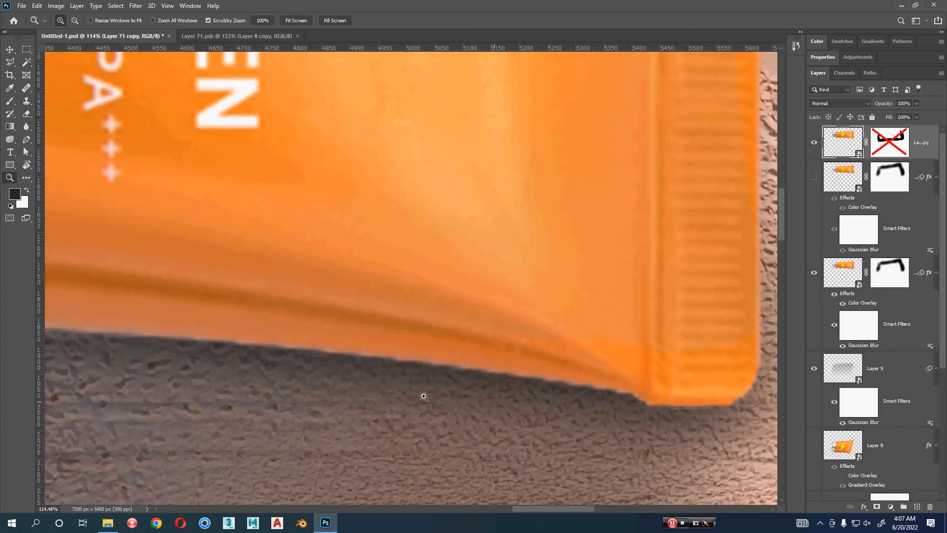
Check the tube's lower edge with the shadow layers hidden, and turn on both blurred Color Overlay copies and Layer 9
{"action": "left_click", "coordinate": [813, 273]}
{"action": "left_click", "coordinate": [814, 368]}
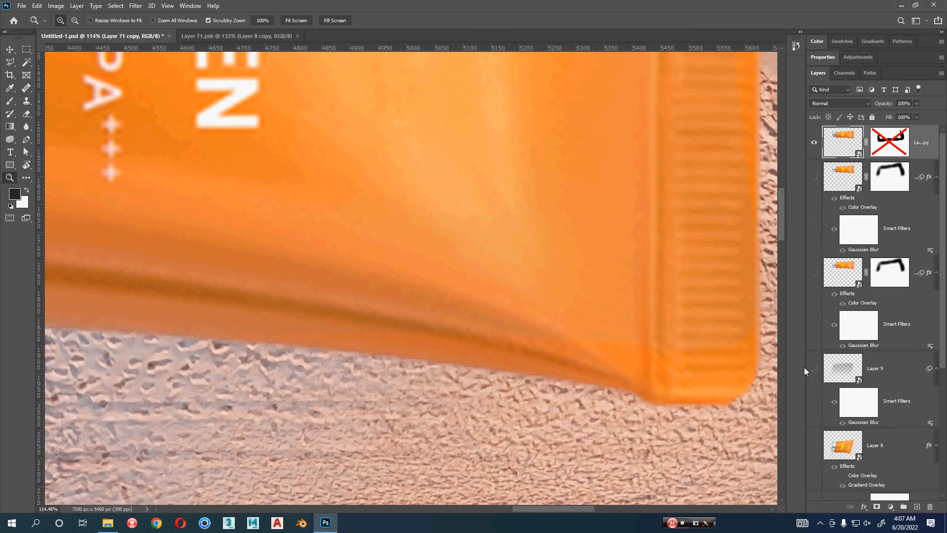
{"action": "left_click", "coordinate": [813, 368]}
{"action": "left_click", "coordinate": [814, 273]}
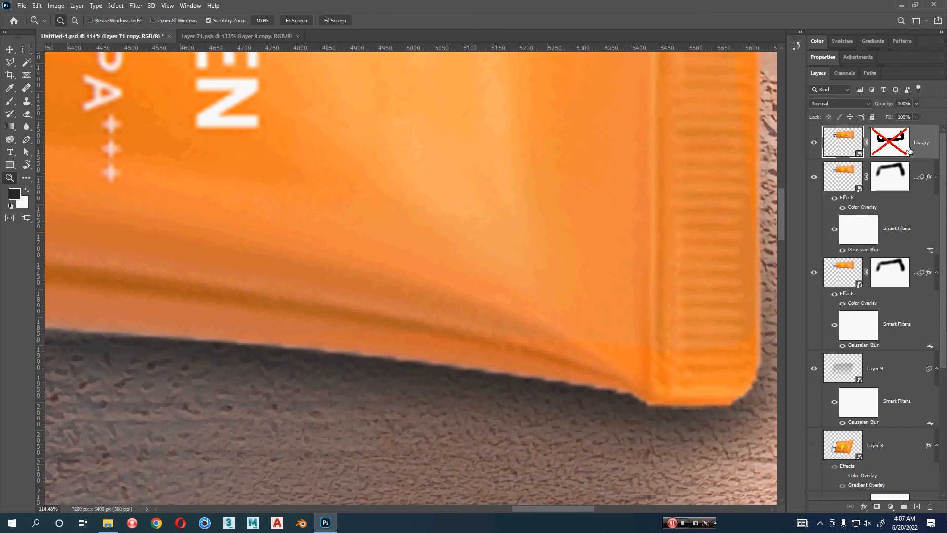
Delete the disabled layer mask from Layer 71 copy, the top tube layer
{"action": "scroll", "coordinate": [571, 287], "scroll_direction": "down", "scroll_amount": 10}
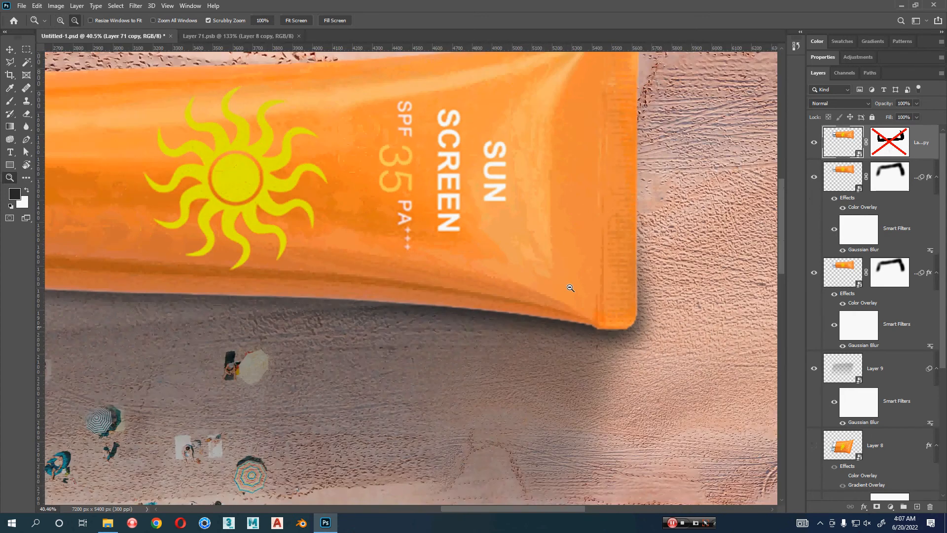
{"action": "left_click_drag", "start_coordinate": [571, 288], "coordinate": [569, 332]}
{"action": "right_click", "coordinate": [894, 153]}
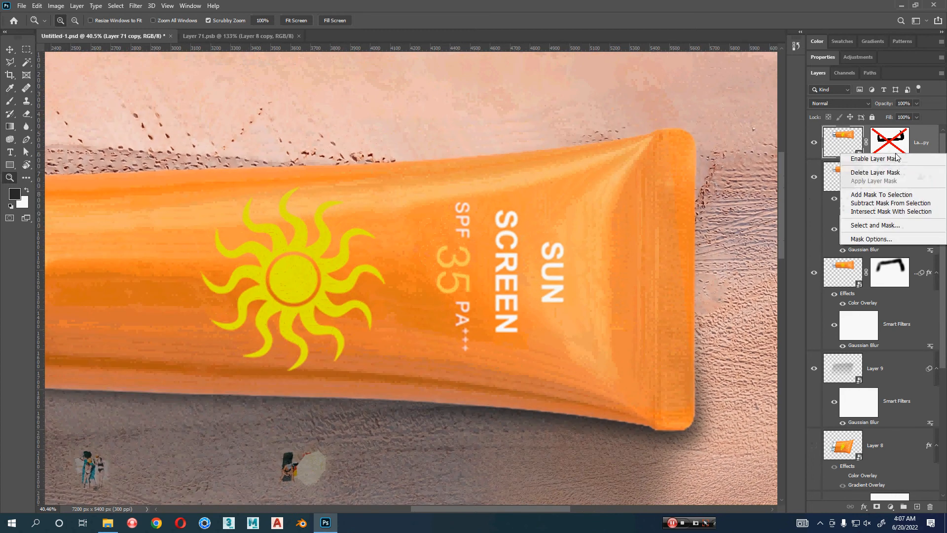
{"action": "left_click", "coordinate": [897, 174]}
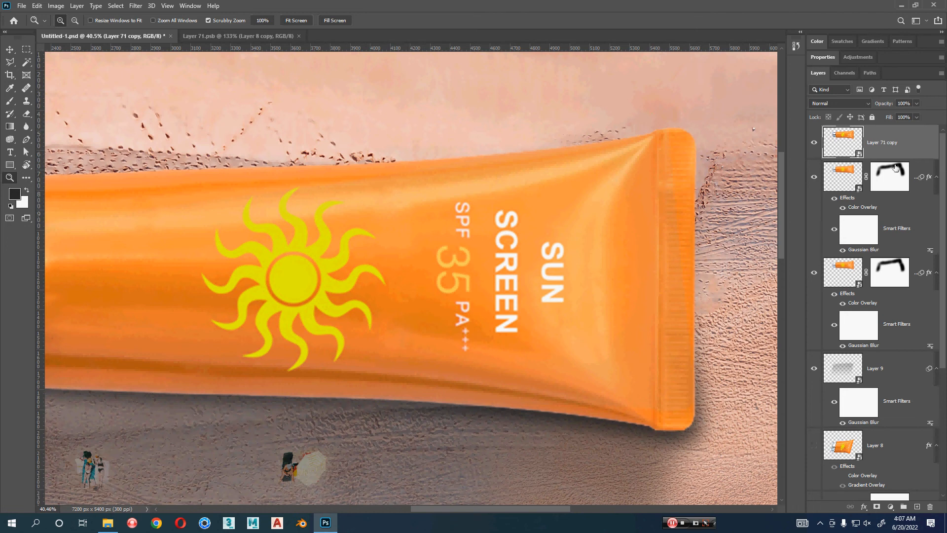
Mask Layer 71 copy with a selection of the tube's outline contracted by 5 pixels
{"action": "left_click", "coordinate": [853, 137], "text": "ctrl"}
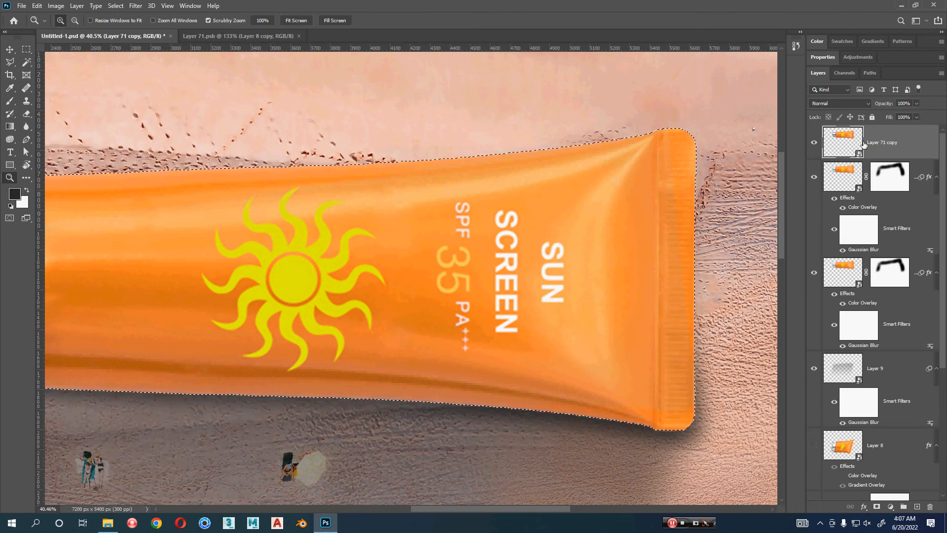
{"action": "left_click", "coordinate": [116, 5]}
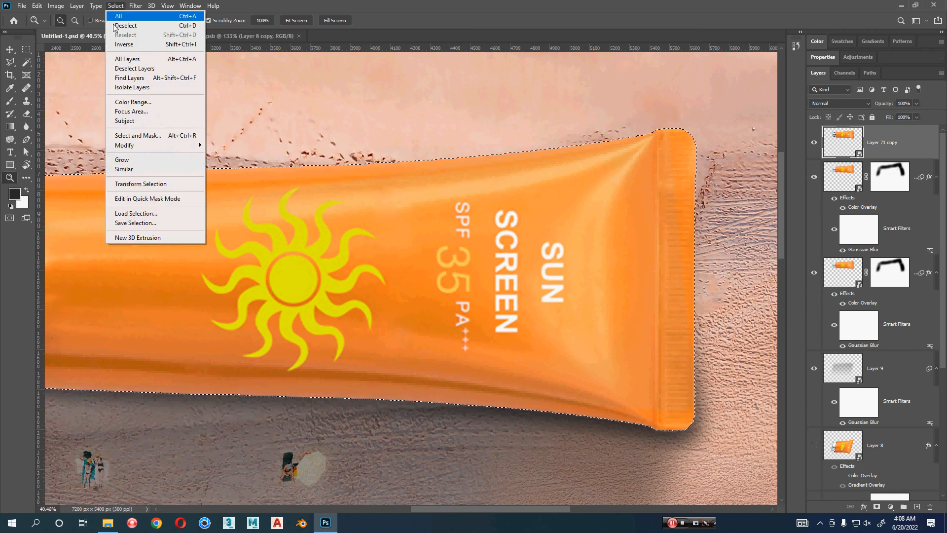
{"action": "mouse_move", "coordinate": [143, 145]}
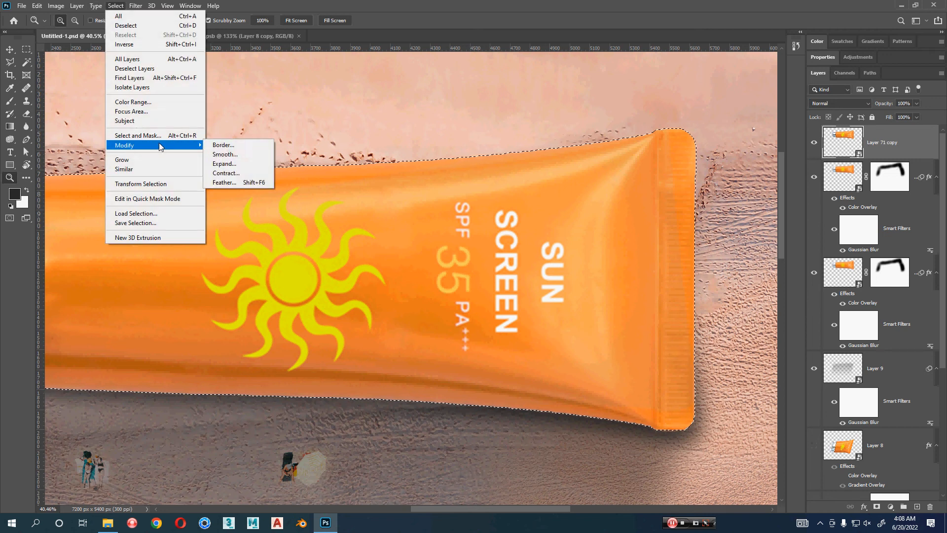
{"action": "left_click", "coordinate": [256, 171]}
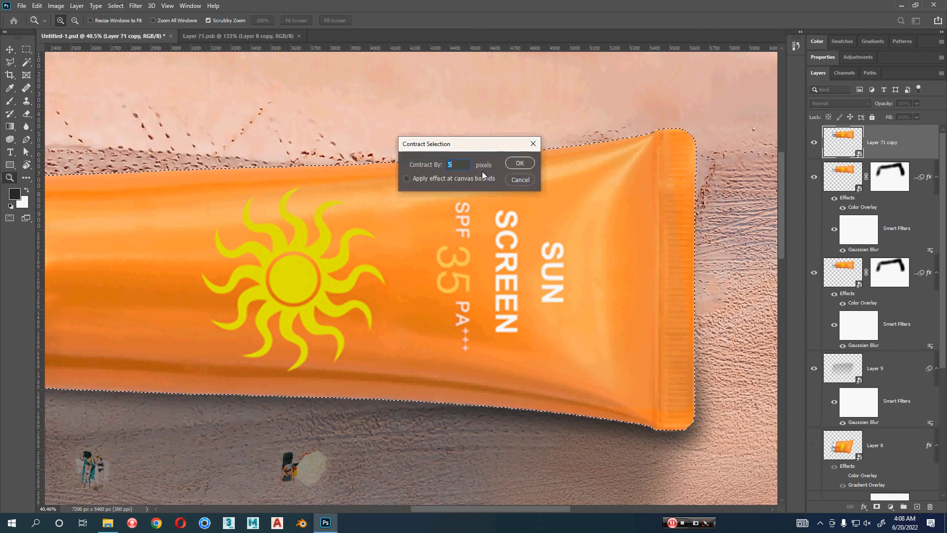
{"action": "left_click", "coordinate": [520, 162]}
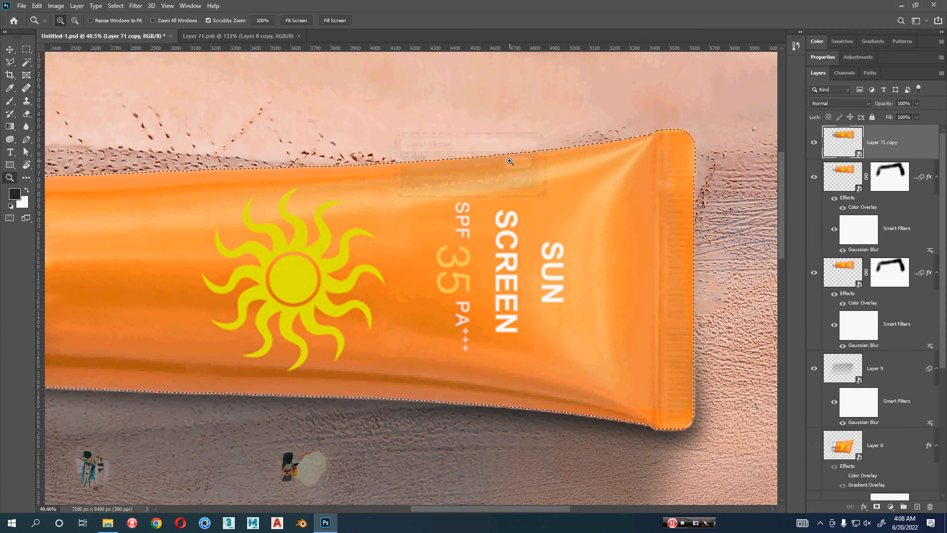
{"action": "left_click_drag", "start_coordinate": [511, 405], "coordinate": [479, 433]}
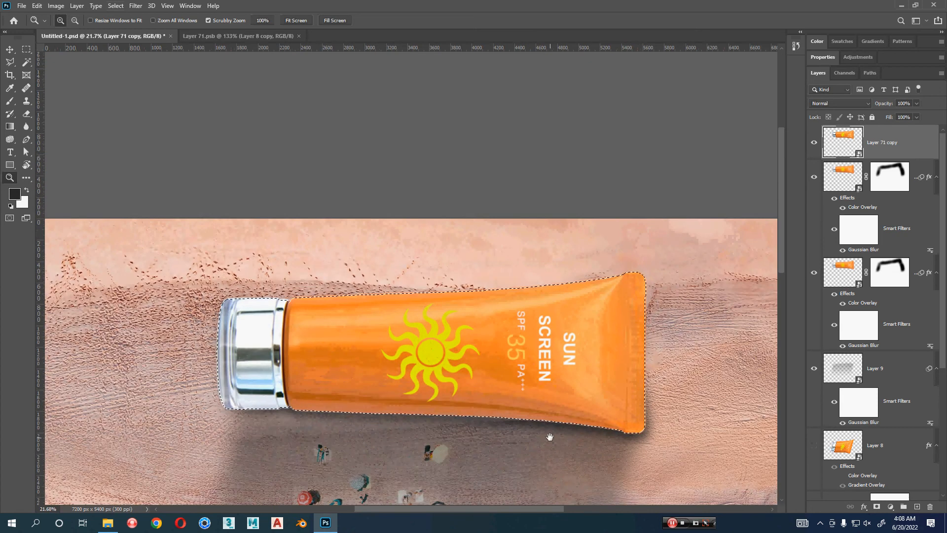
{"action": "left_click_drag", "start_coordinate": [549, 437], "coordinate": [529, 409]}
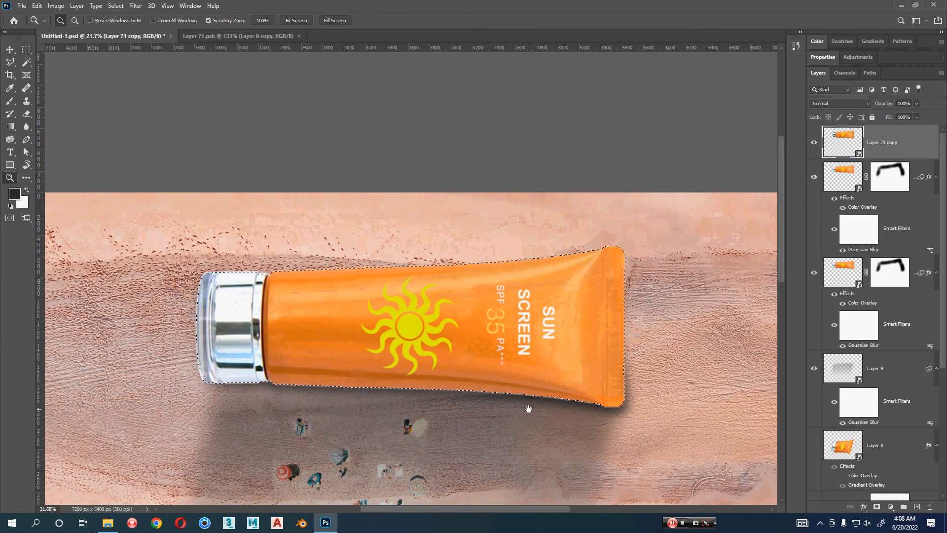
{"action": "left_click", "coordinate": [877, 507]}
Compare the tube's edge with Layer 71 copy's new mask disabled and enabled, and review the whole banner
{"action": "left_click_drag", "start_coordinate": [612, 419], "coordinate": [591, 393]}
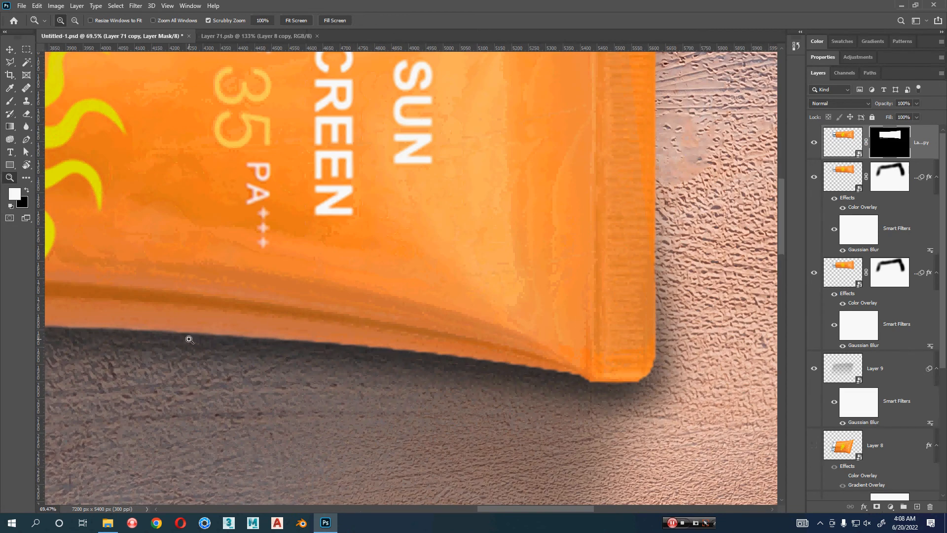
{"action": "right_click", "coordinate": [882, 143]}
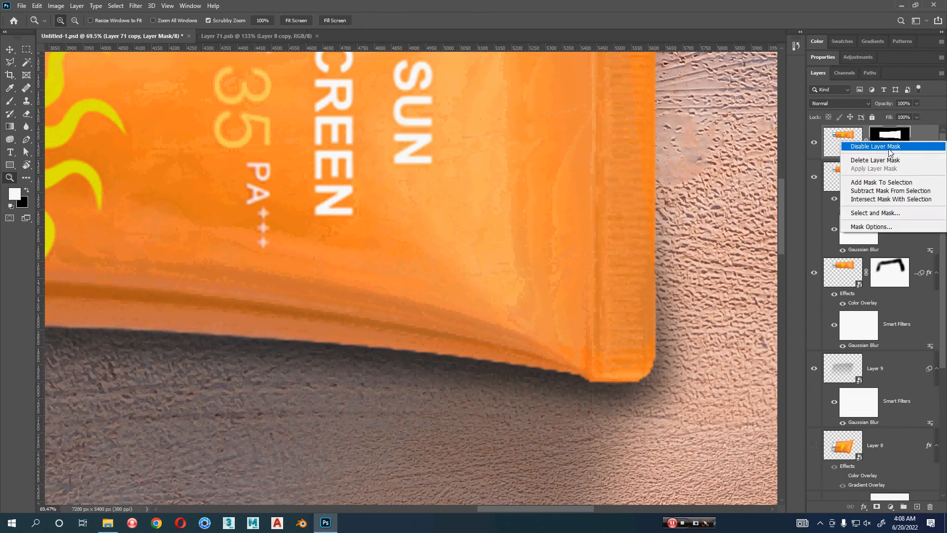
{"action": "left_click", "coordinate": [889, 148]}
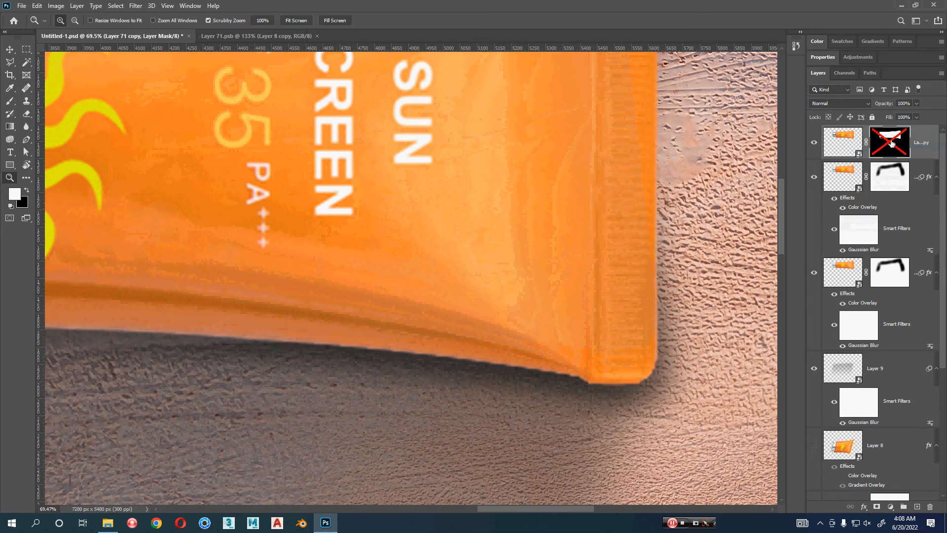
{"action": "right_click", "coordinate": [891, 143]}
{"action": "left_click", "coordinate": [895, 147]}
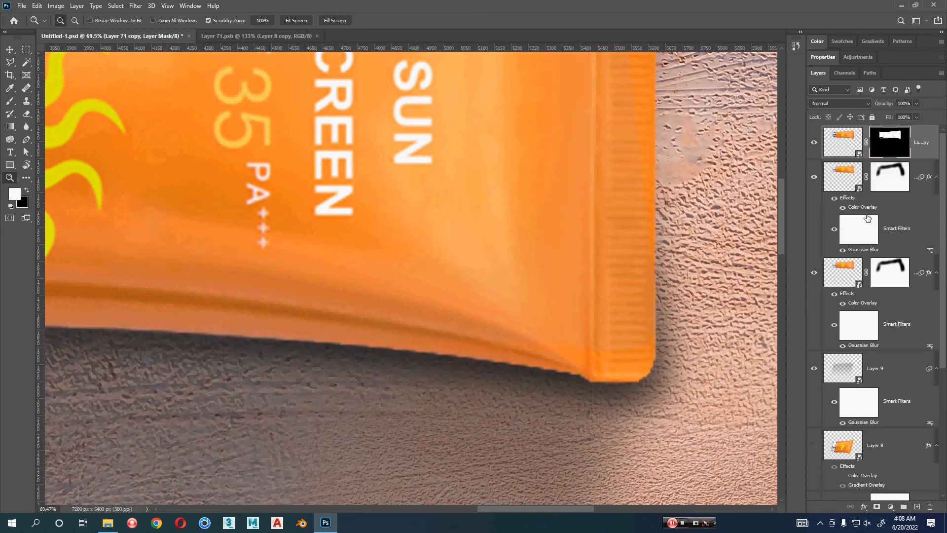
{"action": "left_click_drag", "start_coordinate": [596, 317], "coordinate": [567, 363]}
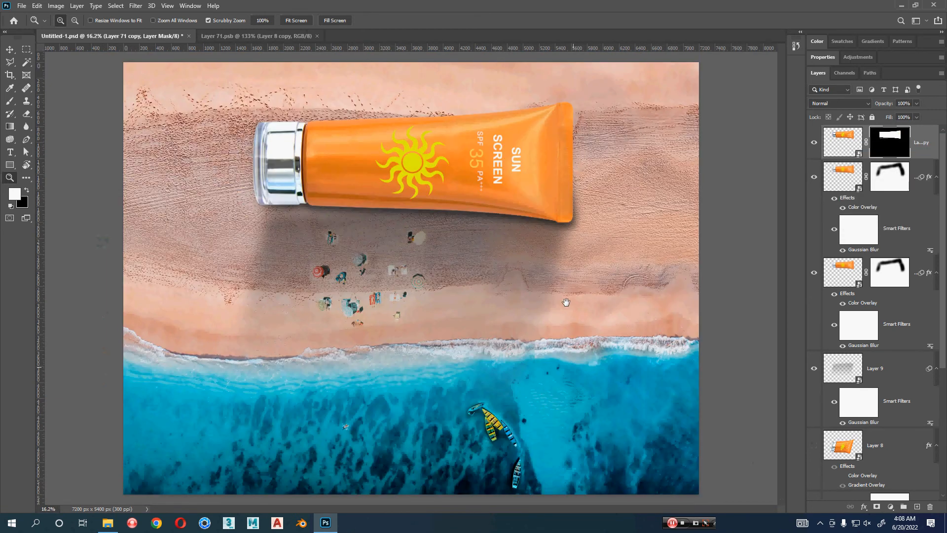
{"action": "key", "text": "v"}
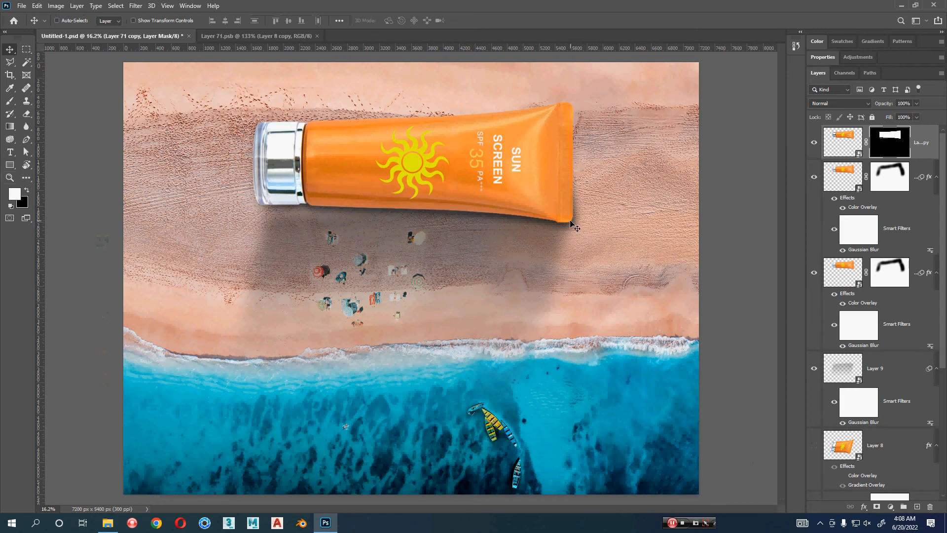
Brush in white on Layer 71 copy 2's mask along the tube's crimped end to refine its shadow
{"action": "left_click", "coordinate": [814, 179]}
{"action": "left_click", "coordinate": [890, 178]}
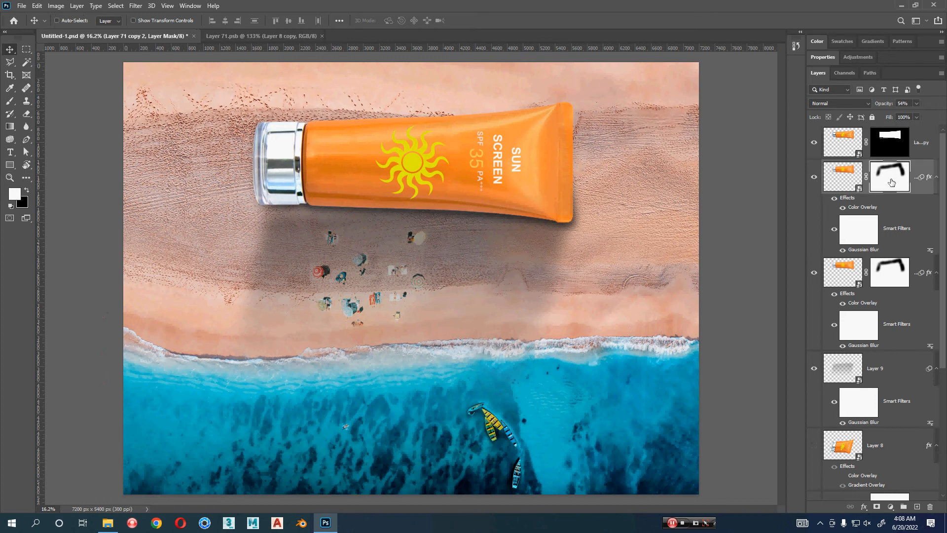
{"action": "key", "text": "z"}
{"action": "left_click", "coordinate": [616, 183]}
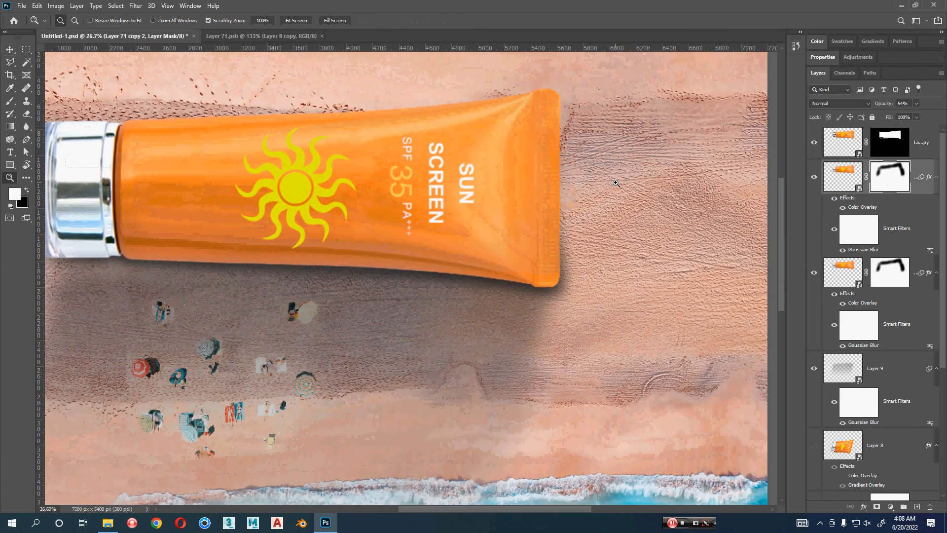
{"action": "key", "text": "b"}
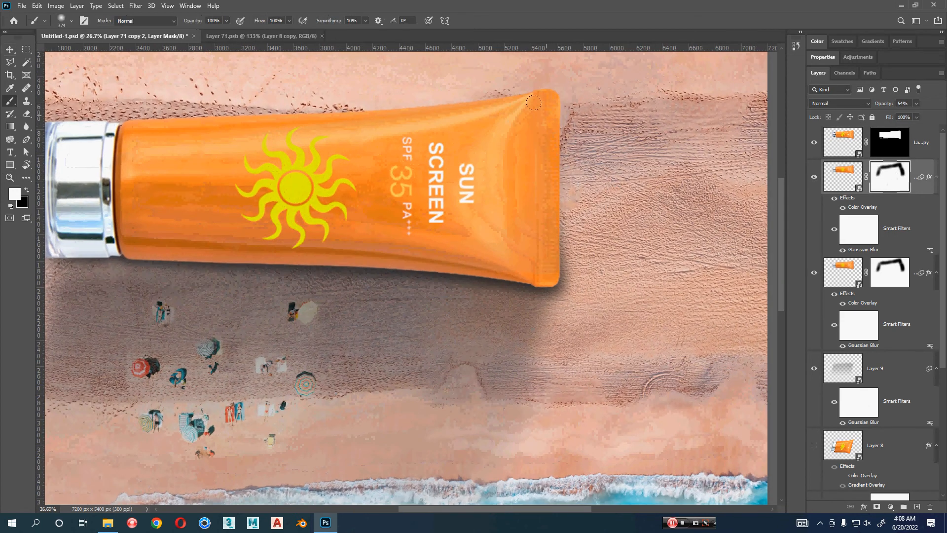
{"action": "left_click_drag", "start_coordinate": [530, 138], "coordinate": [535, 249]}
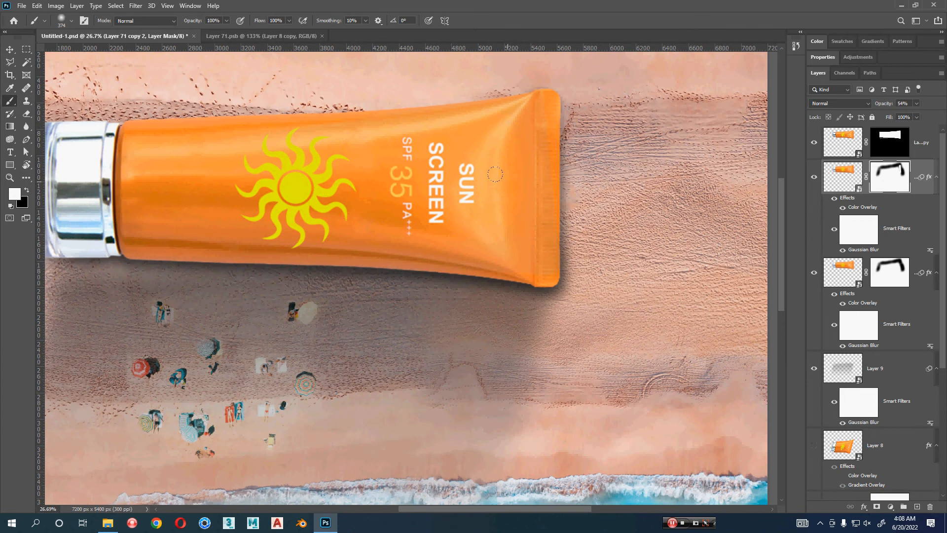
Refine the shadow at the cap's lower corner by brushing Layer 71 copy 2's mask in black and white
{"action": "key", "text": "x"}
{"action": "key", "text": "z"}
{"action": "left_click_drag", "start_coordinate": [329, 238], "coordinate": [402, 238]}
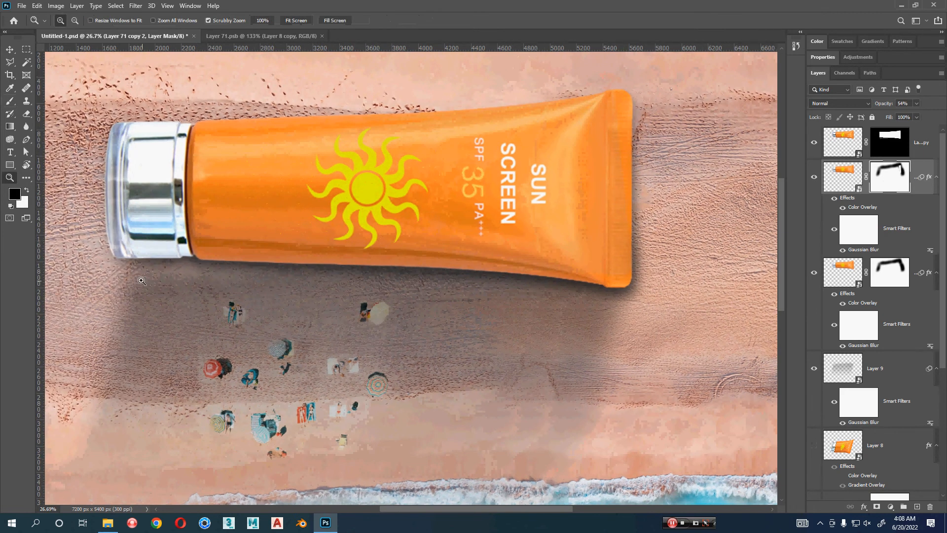
{"action": "key", "text": "v"}
{"action": "key", "text": "b"}
{"action": "left_click_drag", "start_coordinate": [122, 239], "coordinate": [113, 267]}
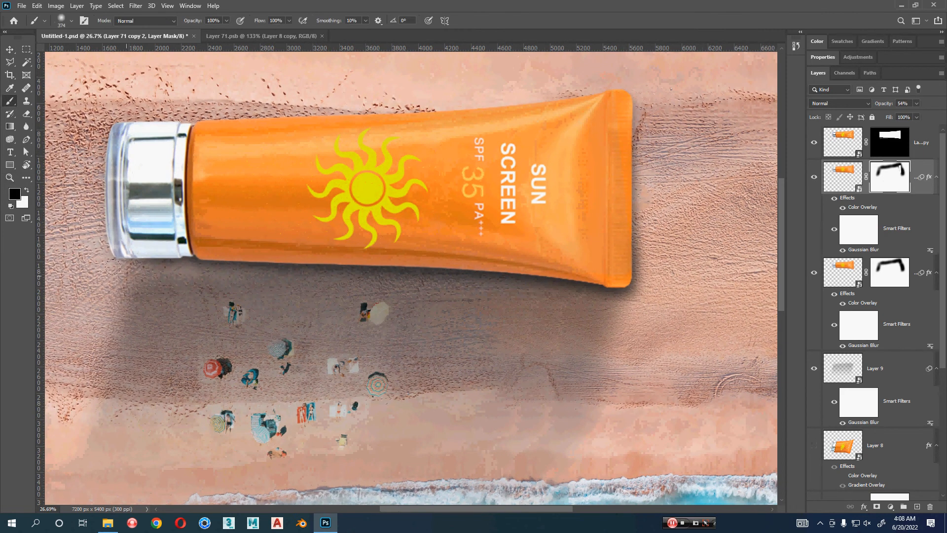
{"action": "key", "text": "x"}
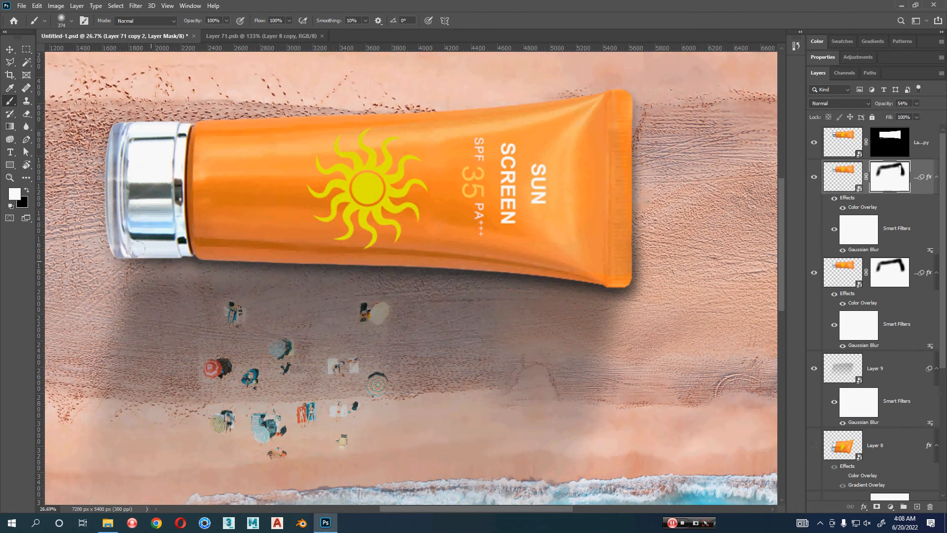
{"action": "left_click_drag", "start_coordinate": [123, 267], "coordinate": [124, 255]}
{"action": "scroll", "coordinate": [379, 384], "scroll_direction": "down", "scroll_amount": 2}
{"action": "key", "text": "v"}
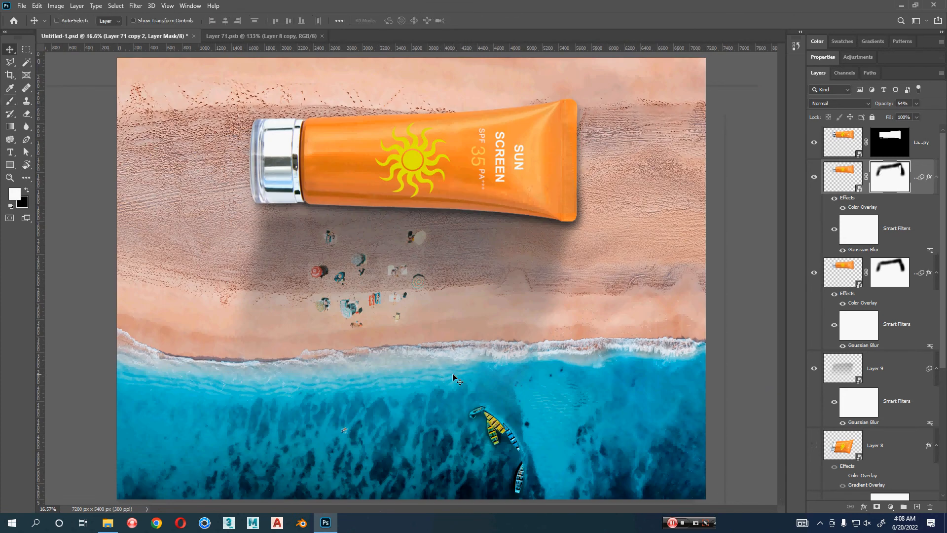
Duplicate Layer 9, the long cast shadow, and lower the copy's opacity to about 78%
{"action": "left_click", "coordinate": [534, 274]}
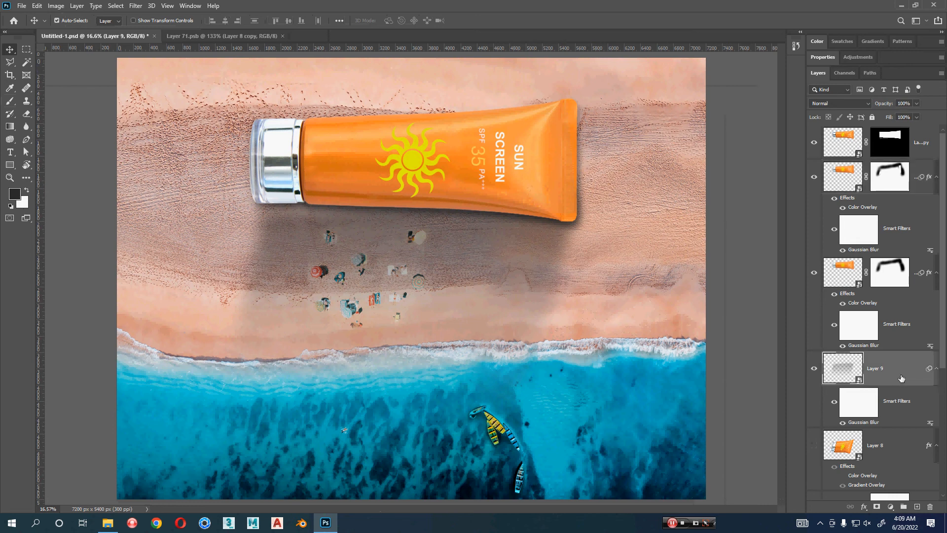
{"action": "key", "text": "ctrl+j"}
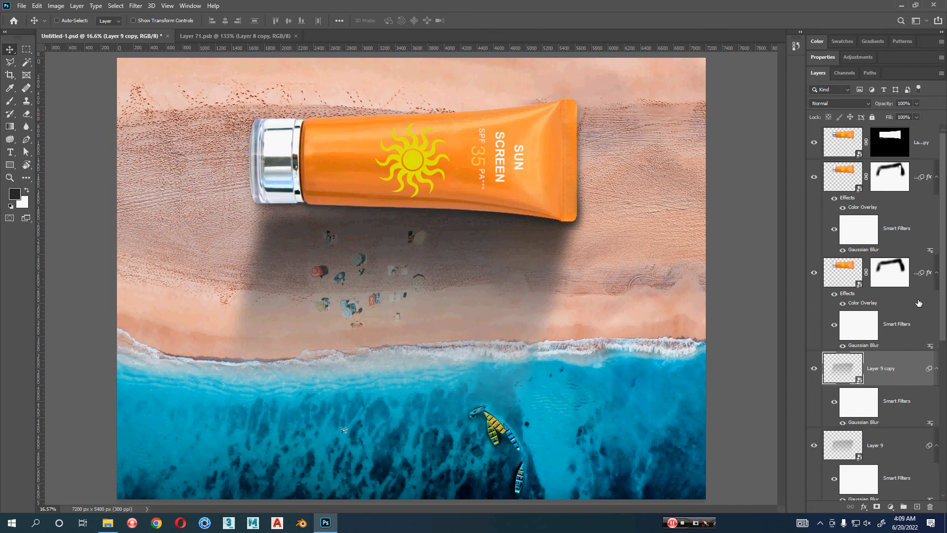
{"action": "left_click_drag", "start_coordinate": [886, 103], "coordinate": [878, 104]}
Rotate Layer 71 copy and Layer 71 copy 2 together by -4.79° and move them down to Y 1420 px
{"action": "left_click", "coordinate": [304, 216], "text": "ctrl"}
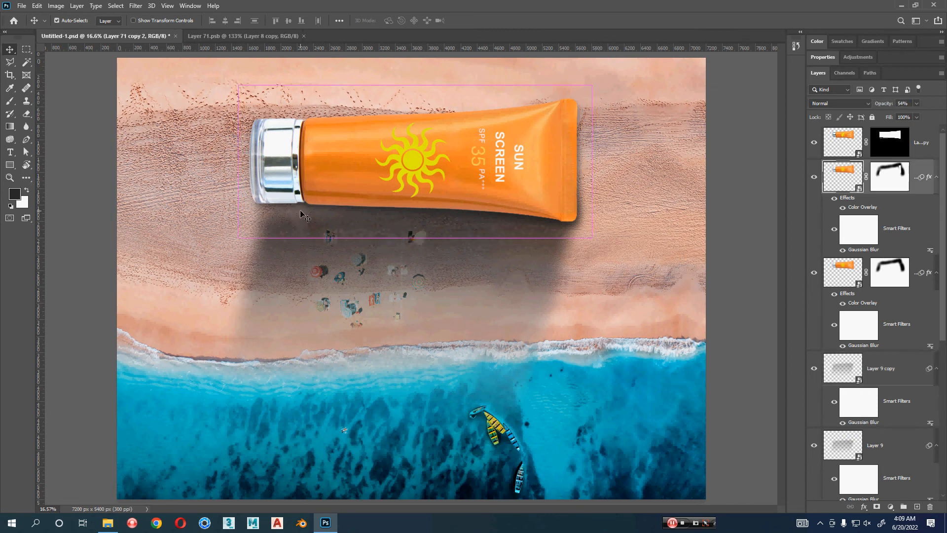
{"action": "left_click", "coordinate": [815, 176]}
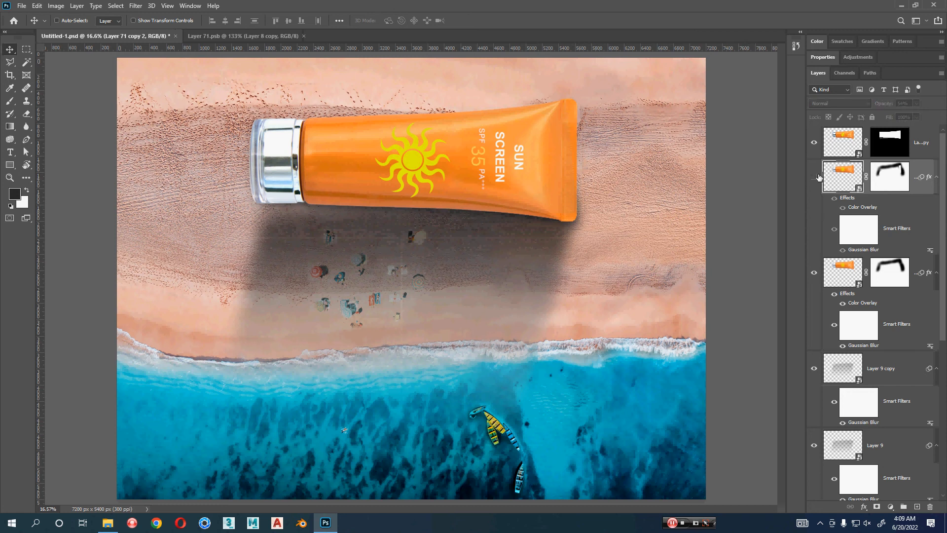
{"action": "left_click", "coordinate": [816, 176]}
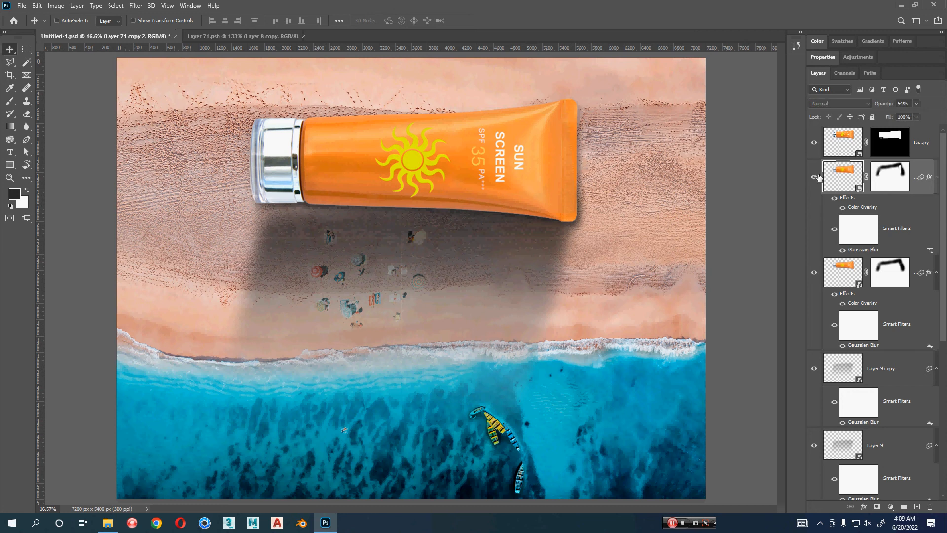
{"action": "left_click", "coordinate": [916, 151]}
{"action": "key", "text": "ctrl+t"}
{"action": "left_click_drag", "start_coordinate": [645, 259], "coordinate": [650, 240]}
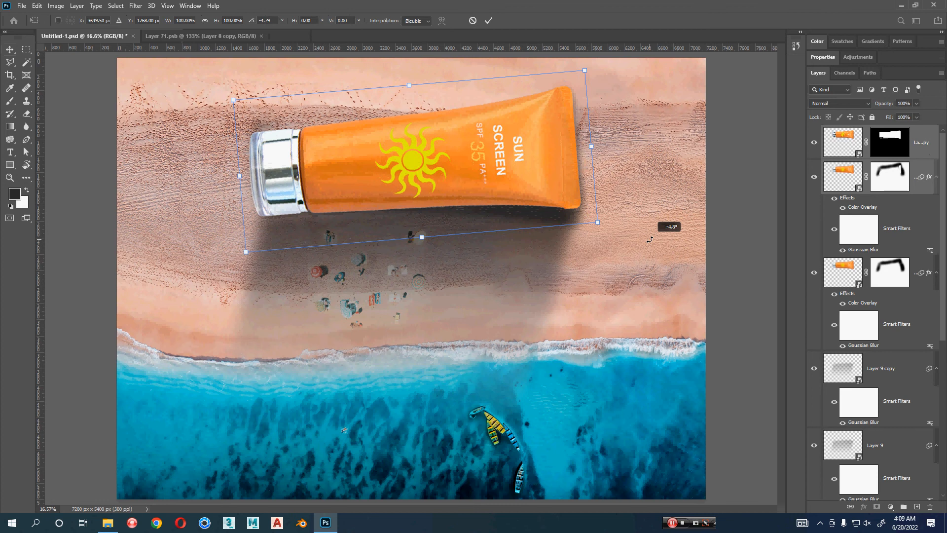
{"action": "left_click_drag", "start_coordinate": [571, 222], "coordinate": [571, 236]}
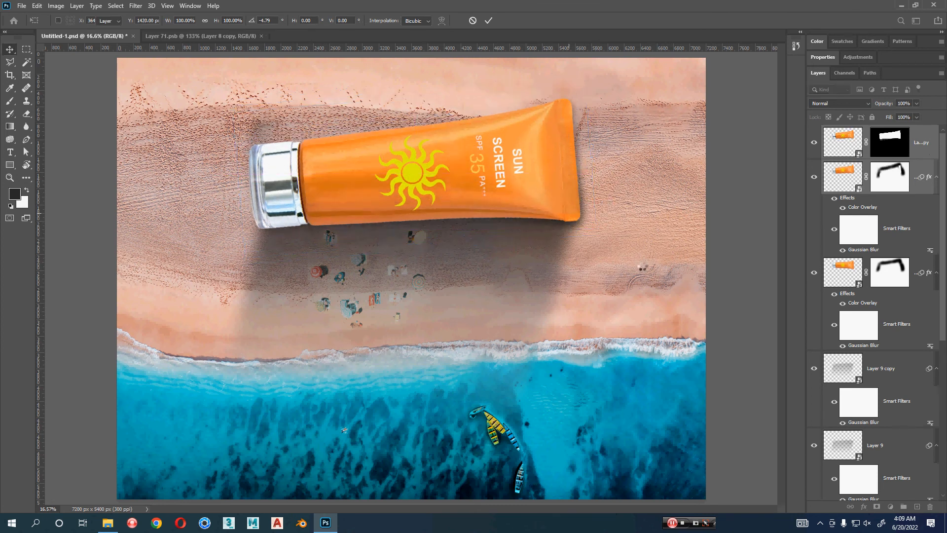
{"action": "key", "text": "Return"}
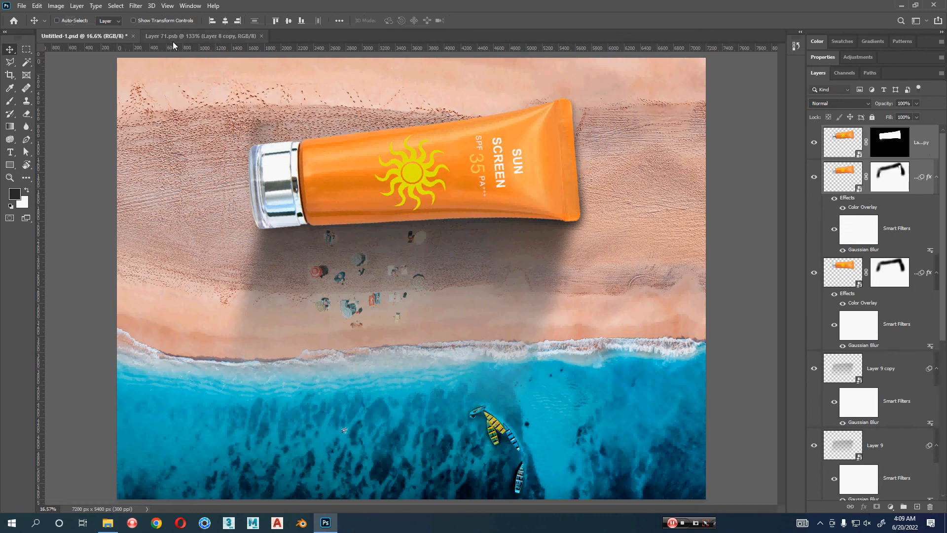
Brush in black on Layer 71's mask around the cap to hide the stray shadow above the rotated tube
{"action": "left_click", "coordinate": [259, 134], "text": "ctrl"}
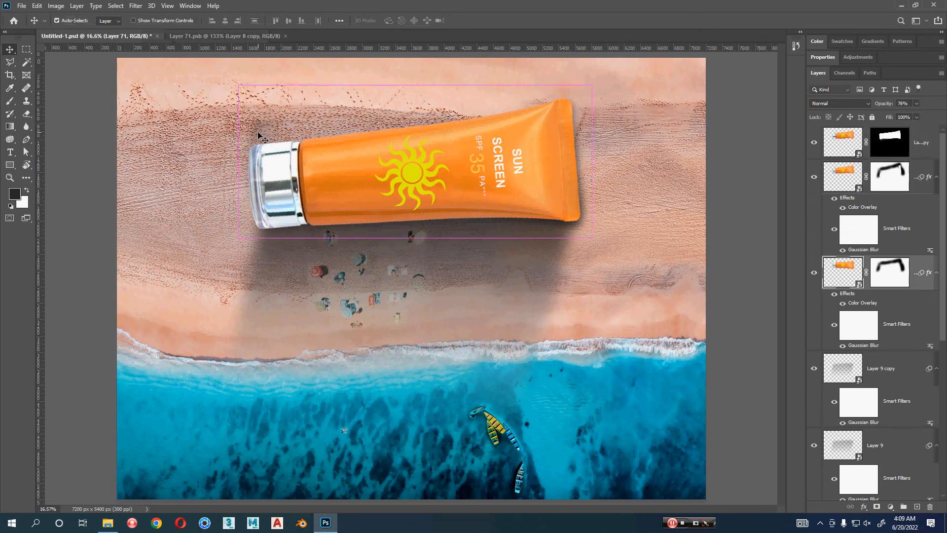
{"action": "left_click", "coordinate": [890, 272]}
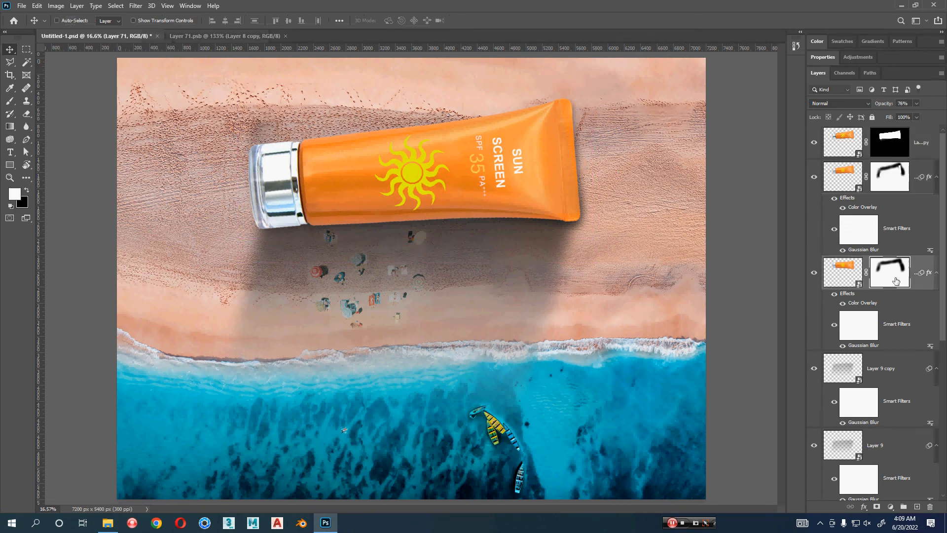
{"action": "key", "text": "b"}
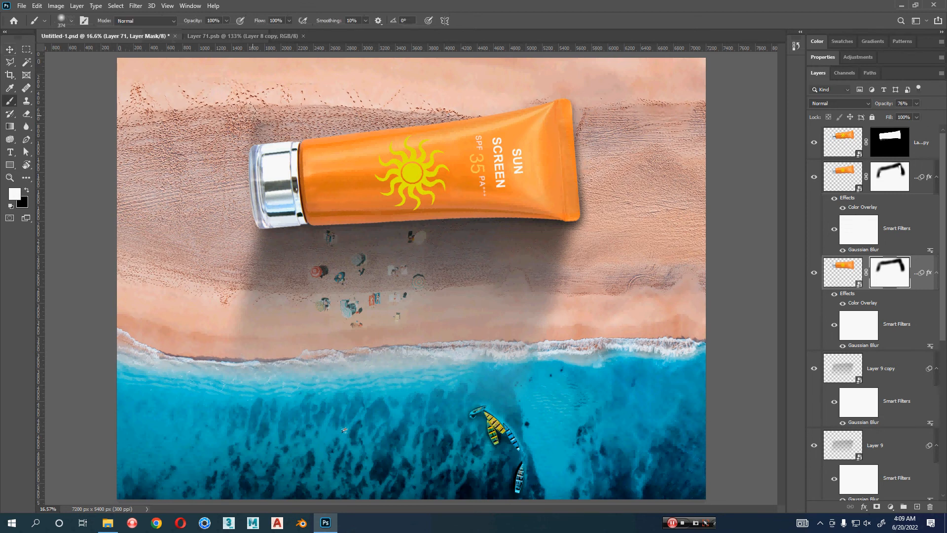
{"action": "key", "text": "x"}
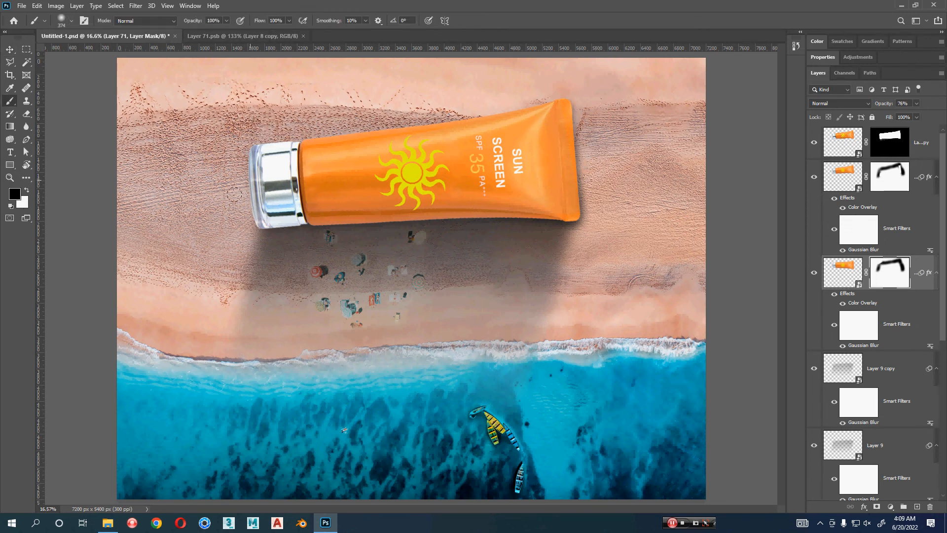
{"action": "key", "text": "x"}
Close the Layer 71.psb Smart Object document and return to the banner
{"action": "scroll", "coordinate": [192, 250], "scroll_direction": "down", "scroll_amount": 1}
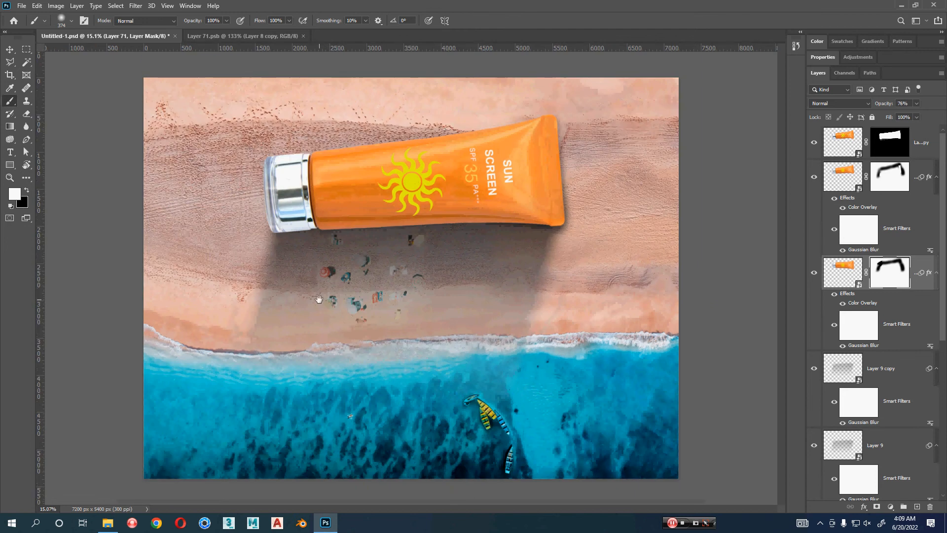
{"action": "key", "text": "v"}
{"action": "key", "text": "ctrl+Tab"}
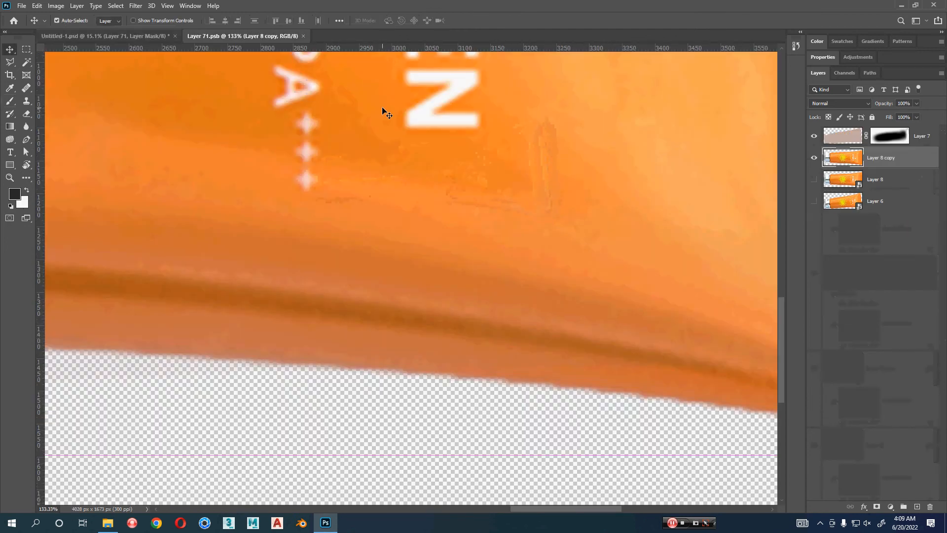
{"action": "key", "text": "ctrl+w"}
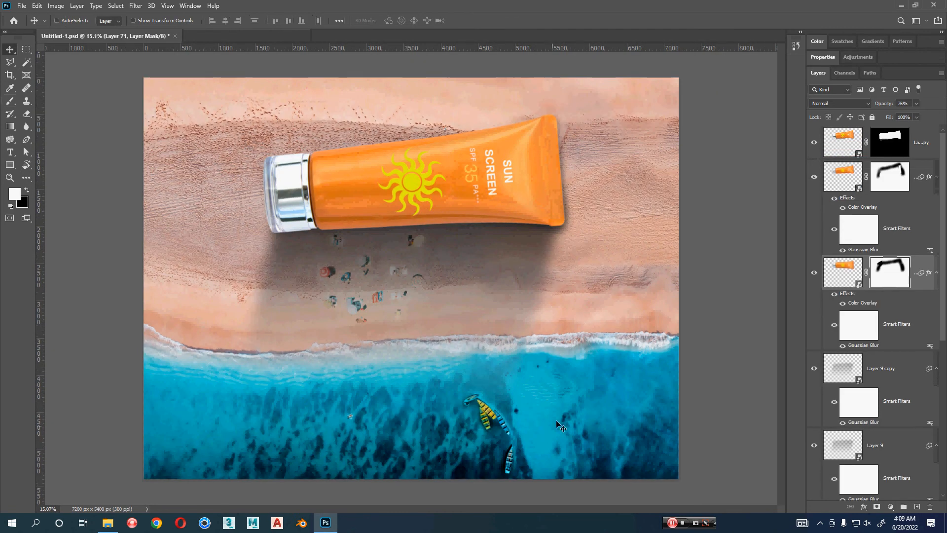
Open the aerial photo of sunbathers scattered on pale sand from the Banner Manipulation folder in Photoshop
{"action": "key", "text": "alt+Tab"}
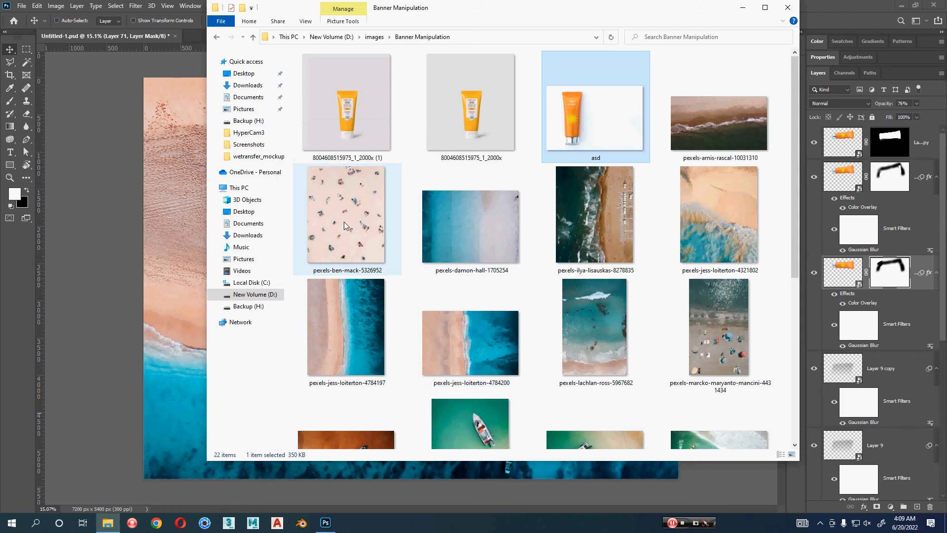
{"action": "left_click", "coordinate": [357, 214]}
{"action": "key", "text": "alt+Tab"}
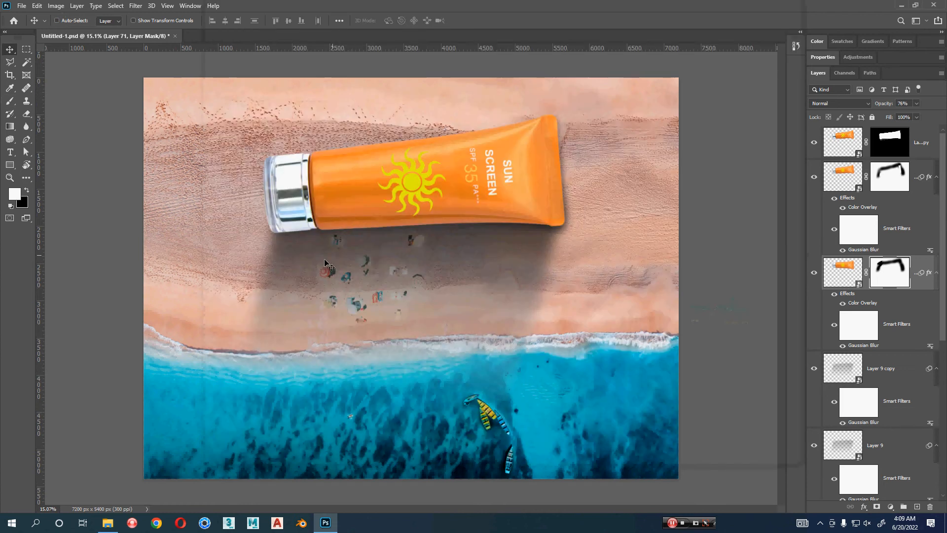
{"action": "key", "text": "alt+Tab"}
{"action": "double_click", "coordinate": [356, 223]}
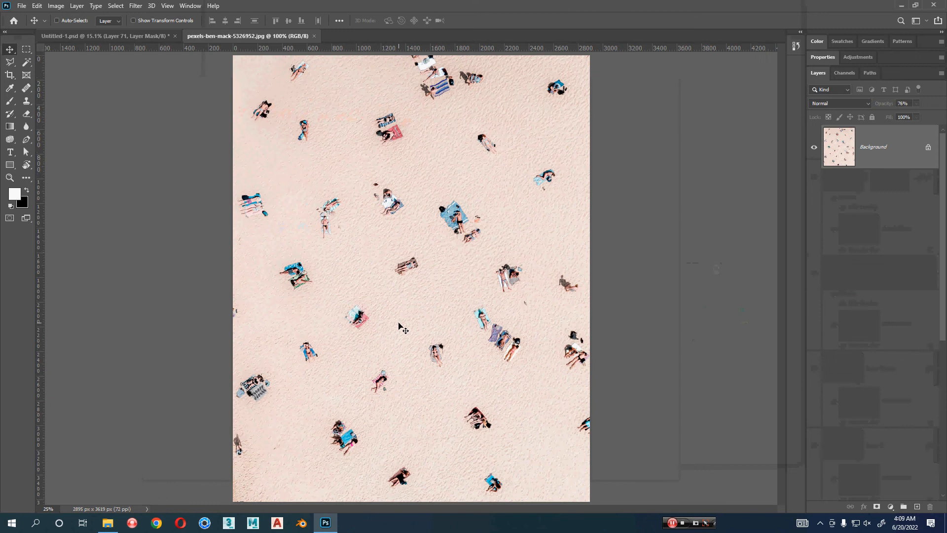
{"action": "key", "text": "x"}
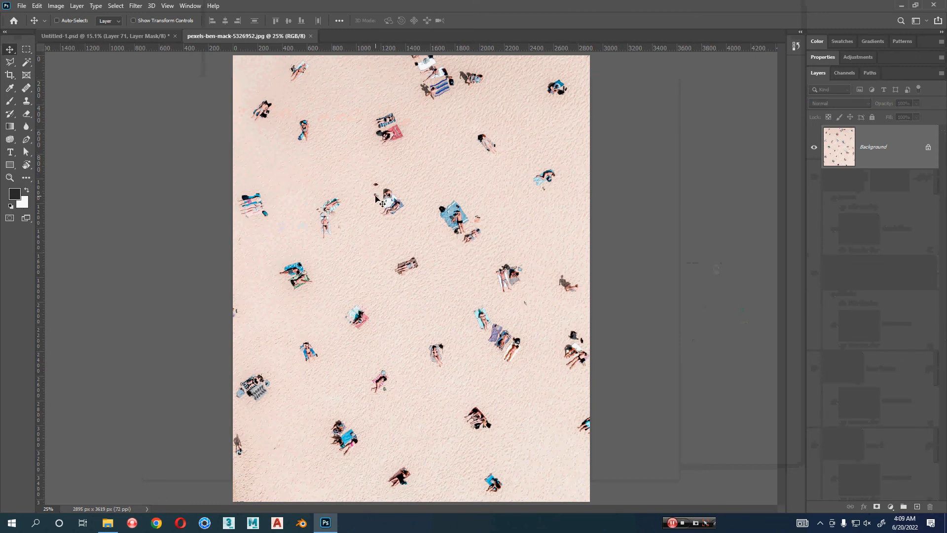
Hide Layer 4, the existing beachgoers in the banner, and make it the active layer
{"action": "left_click", "coordinate": [118, 36]}
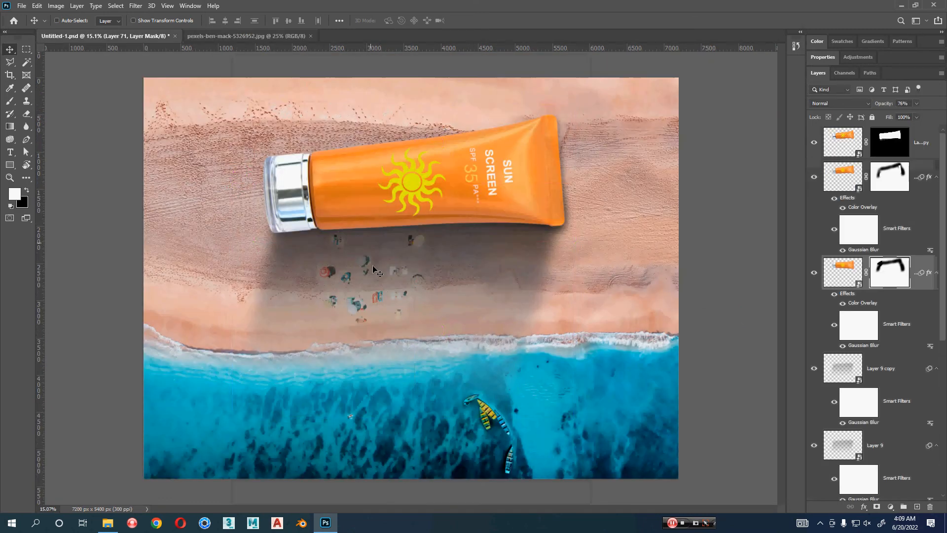
{"action": "left_click", "coordinate": [883, 372]}
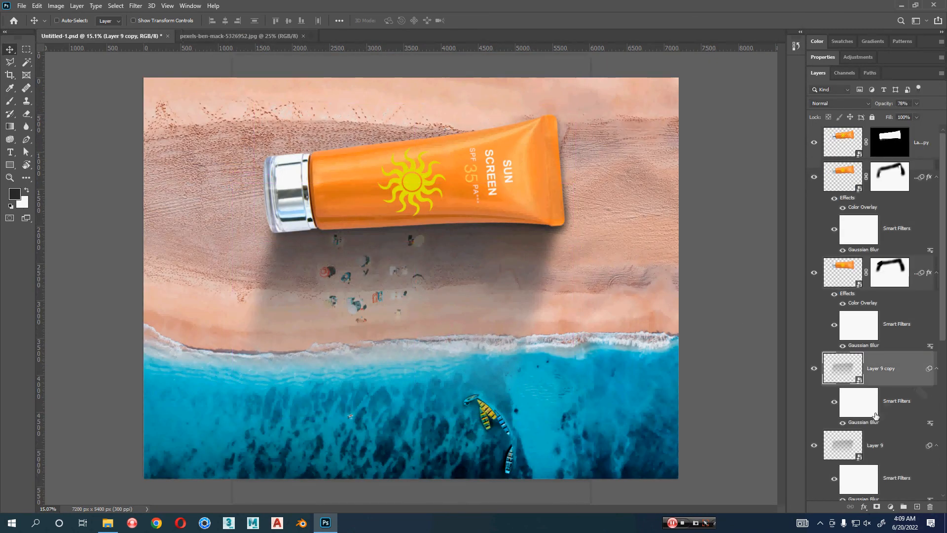
{"action": "scroll", "coordinate": [876, 415], "scroll_direction": "down", "scroll_amount": 4}
{"action": "scroll", "coordinate": [881, 436], "scroll_direction": "down", "scroll_amount": 4}
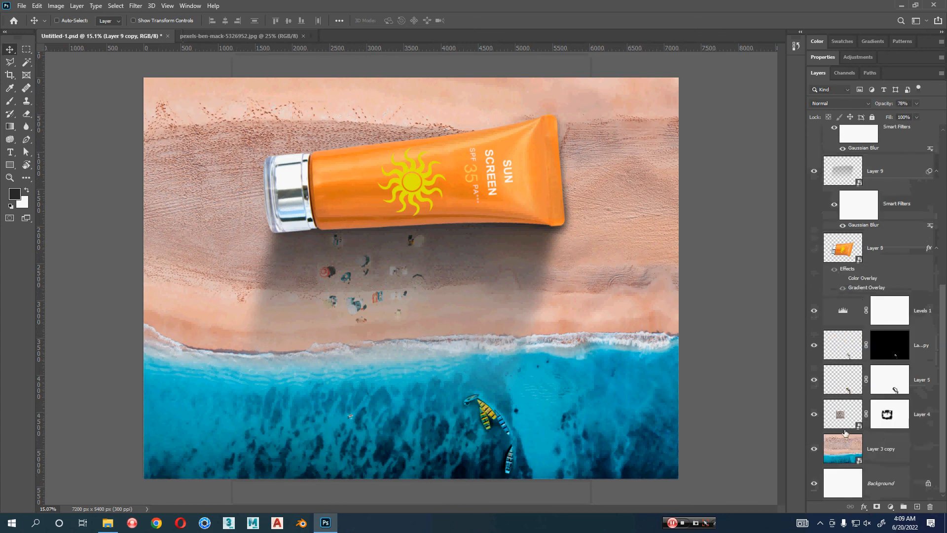
{"action": "left_click", "coordinate": [814, 414]}
{"action": "left_click", "coordinate": [934, 420]}
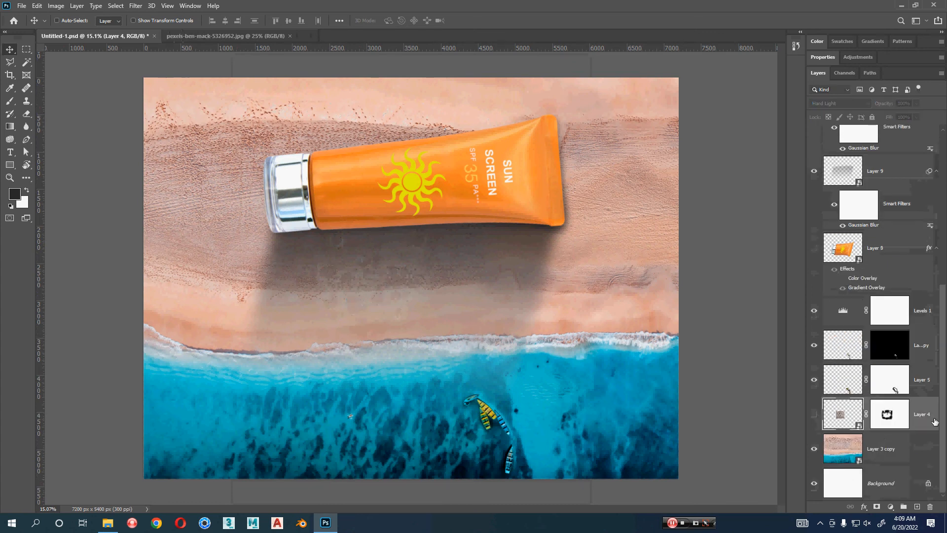
Bring the opened sunbathers photo into the banner as a new layer directly above Layer 4
{"action": "key", "text": "alt+Tab"}
{"action": "key", "text": "alt+Tab"}
{"action": "left_click", "coordinate": [202, 37]}
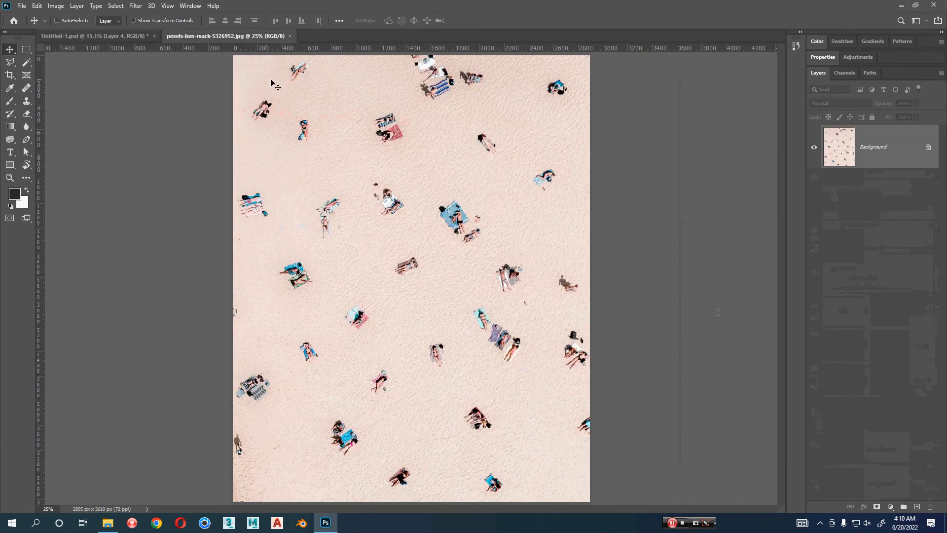
{"action": "left_click_drag", "start_coordinate": [271, 80], "coordinate": [367, 261]}
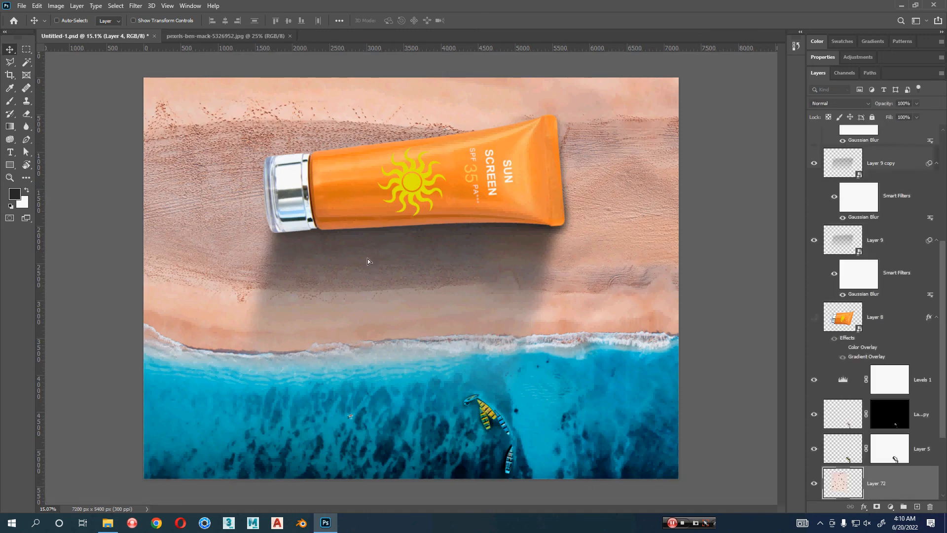
{"action": "scroll", "coordinate": [903, 485], "scroll_direction": "down", "scroll_amount": 3}
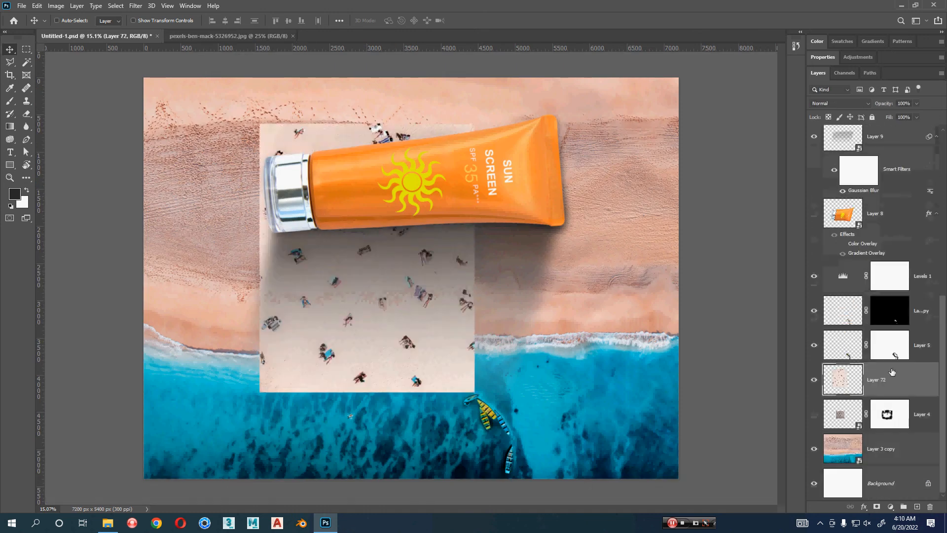
{"action": "scroll", "coordinate": [845, 277], "scroll_direction": "up", "scroll_amount": 5}
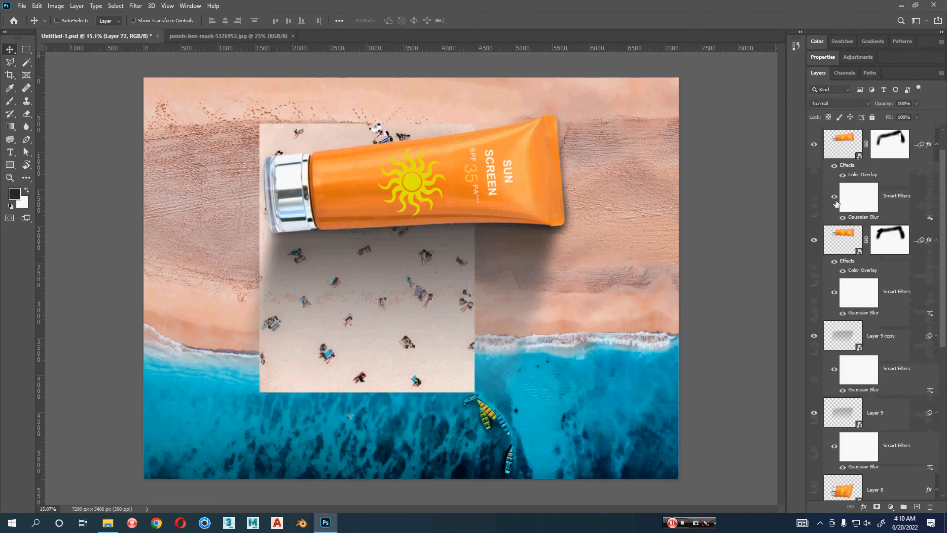
Set the layer thumbnails to small and float the Layers panel at full height beside the other panels collapsed to icons
{"action": "right_click", "coordinate": [823, 147]}
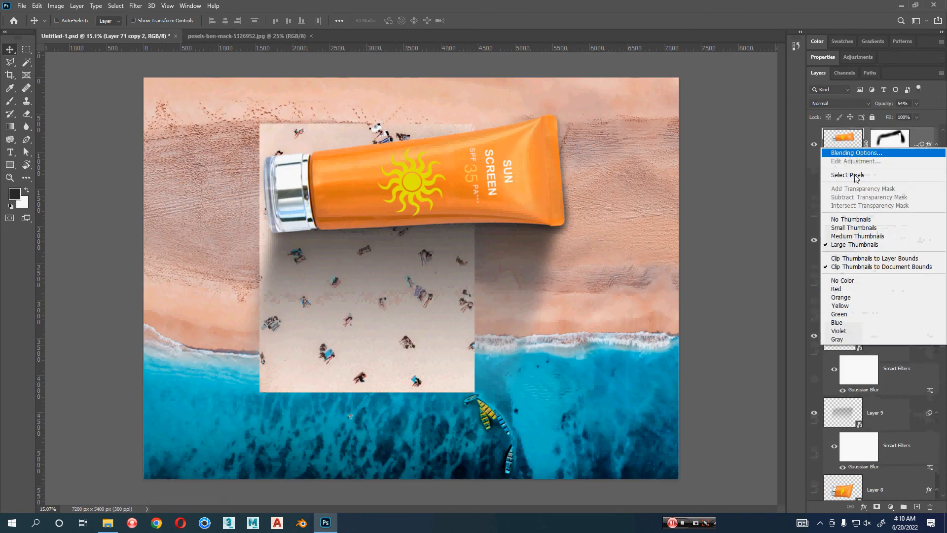
{"action": "left_click", "coordinate": [861, 228]}
{"action": "left_click_drag", "start_coordinate": [817, 72], "coordinate": [664, 14]}
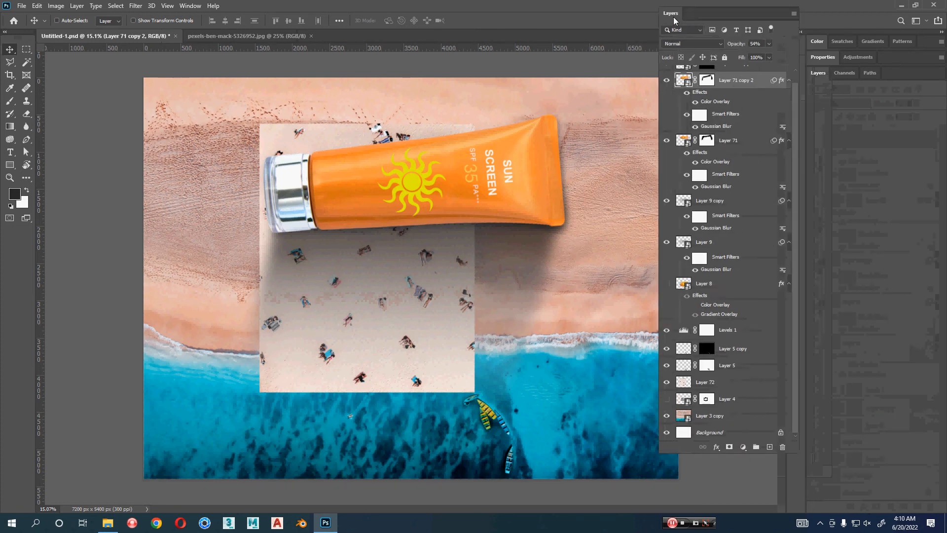
{"action": "left_click", "coordinate": [942, 31]}
{"action": "left_click_drag", "start_coordinate": [892, 94], "coordinate": [943, 92]}
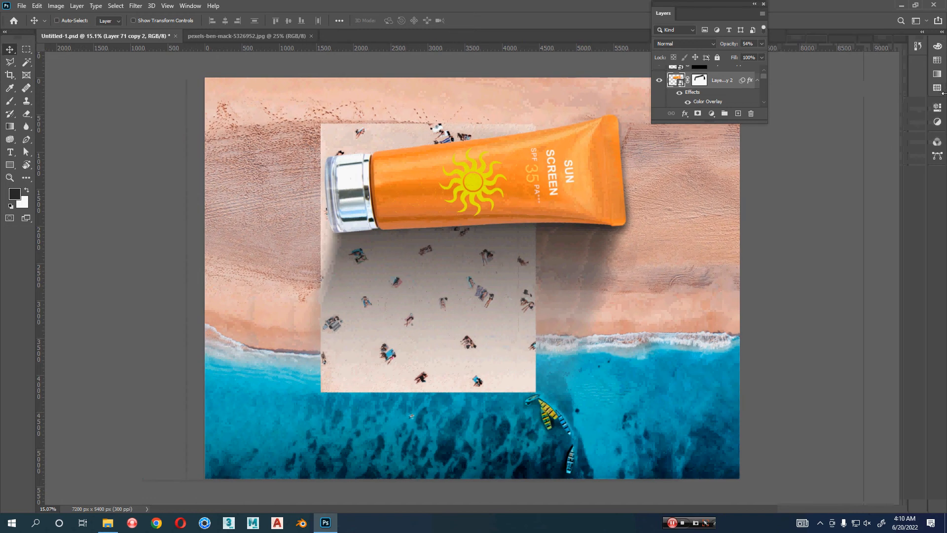
{"action": "left_click_drag", "start_coordinate": [741, 123], "coordinate": [743, 493]}
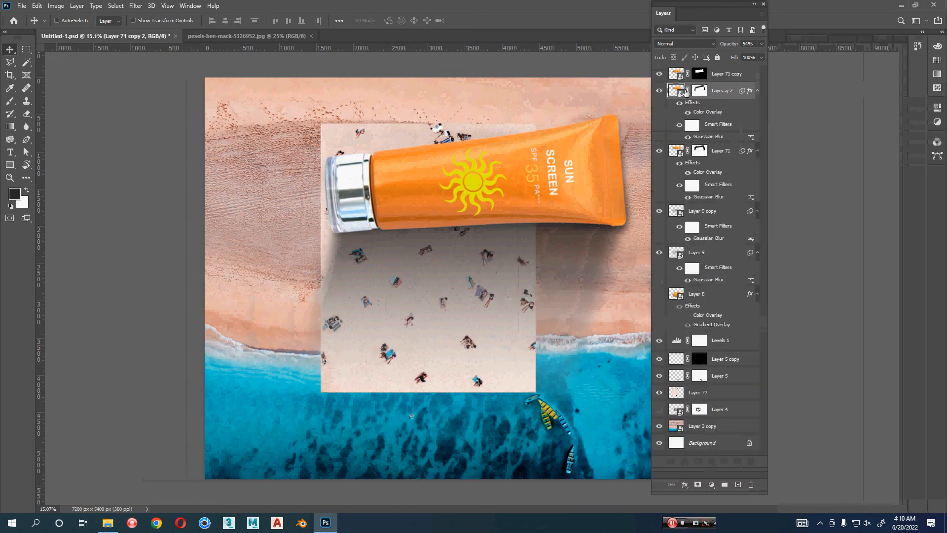
{"action": "left_click_drag", "start_coordinate": [696, 5], "coordinate": [816, 6]}
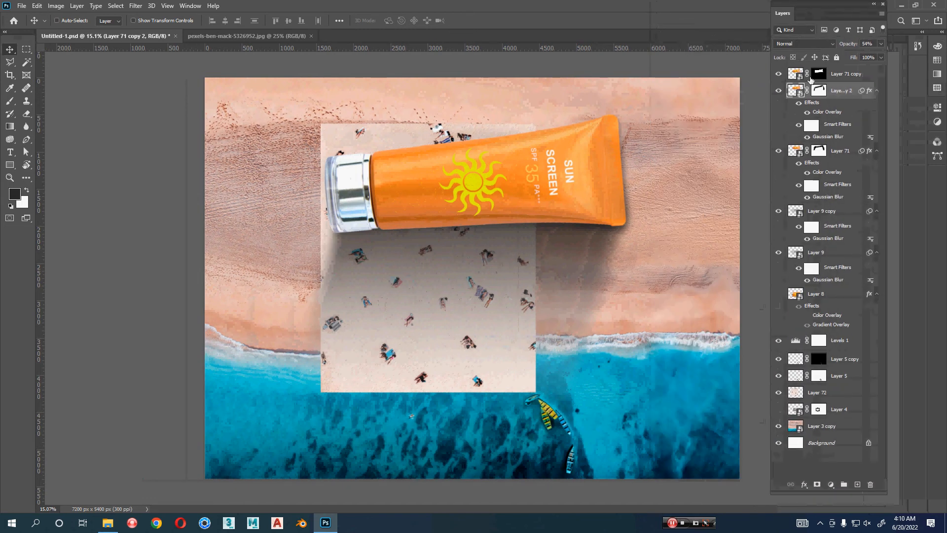
Group the tube and shadow layers from Layer 71 copy down through Layer 9
{"action": "left_click", "coordinate": [862, 74]}
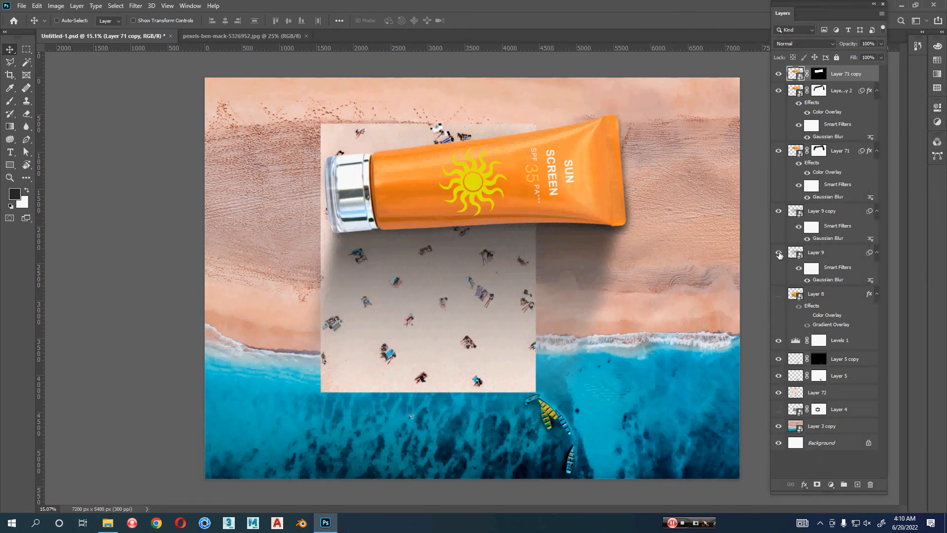
{"action": "left_click", "coordinate": [779, 252]}
{"action": "left_click", "coordinate": [779, 253]}
{"action": "left_click", "coordinate": [842, 258], "text": "shift"}
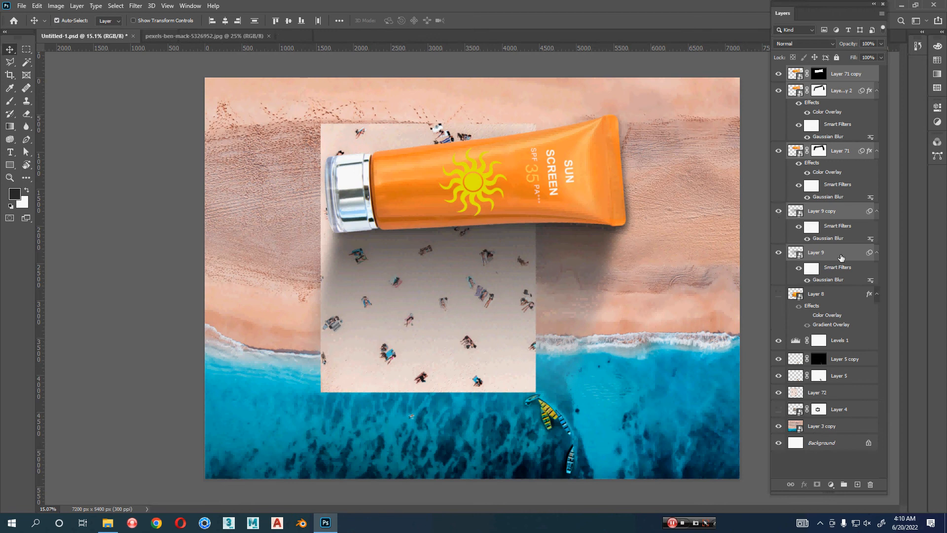
{"action": "key", "text": "ctrl+g"}
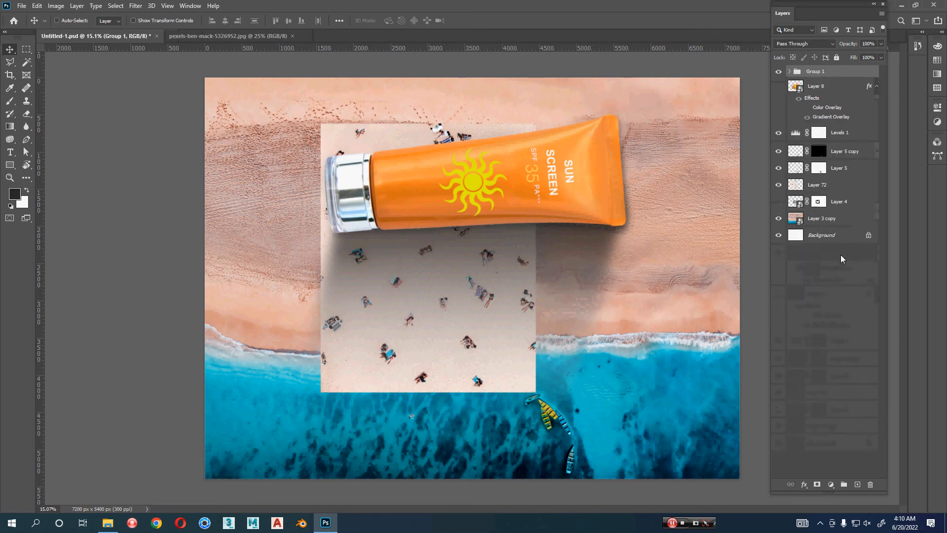
Convert Group 1 to a Smart Object, view its contents and return to the banner
{"action": "right_click", "coordinate": [833, 70]}
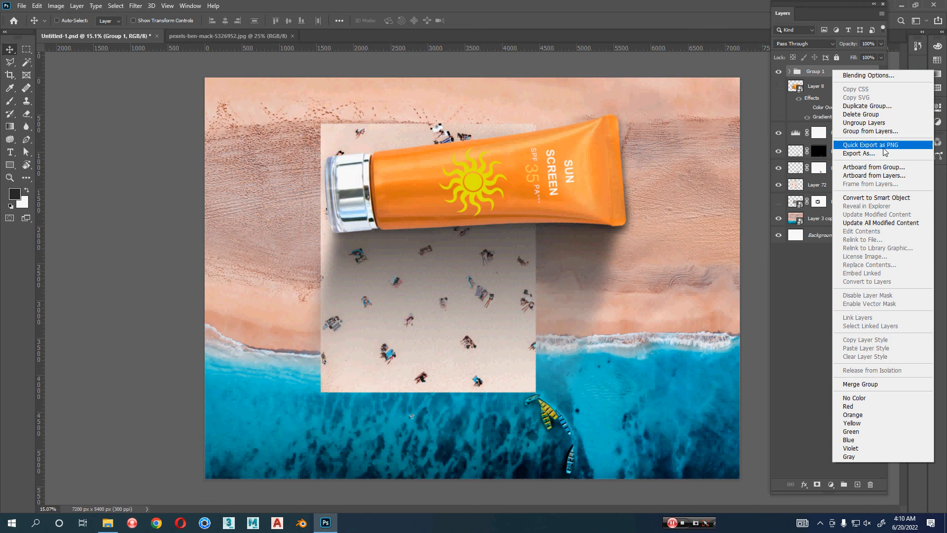
{"action": "left_click", "coordinate": [903, 198]}
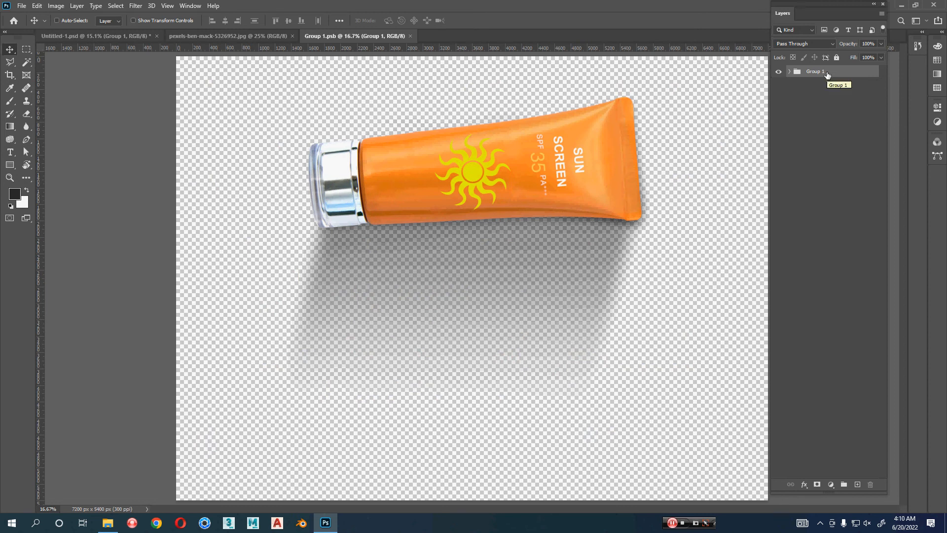
{"action": "key", "text": "ctrl+w"}
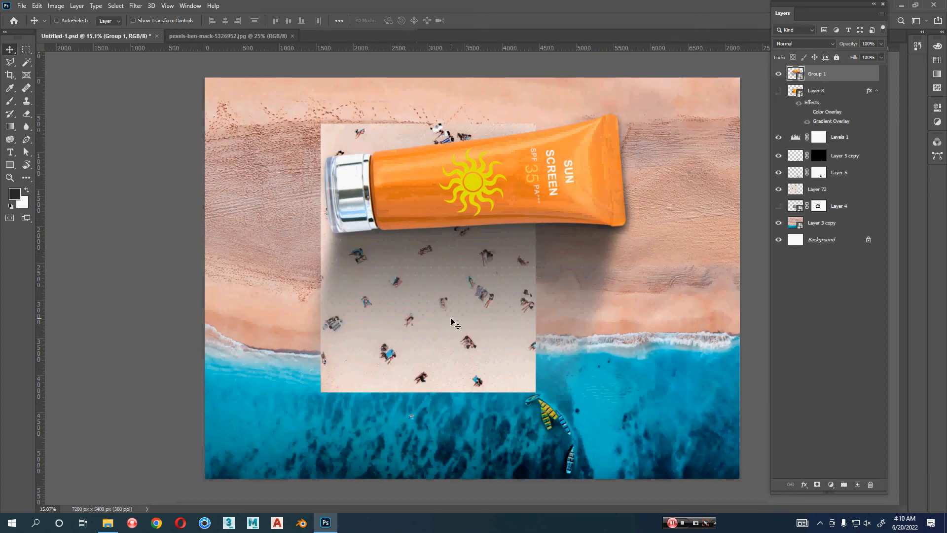
Delete the hidden Layer 8 with the old tube shadow
{"action": "left_click", "coordinate": [778, 90]}
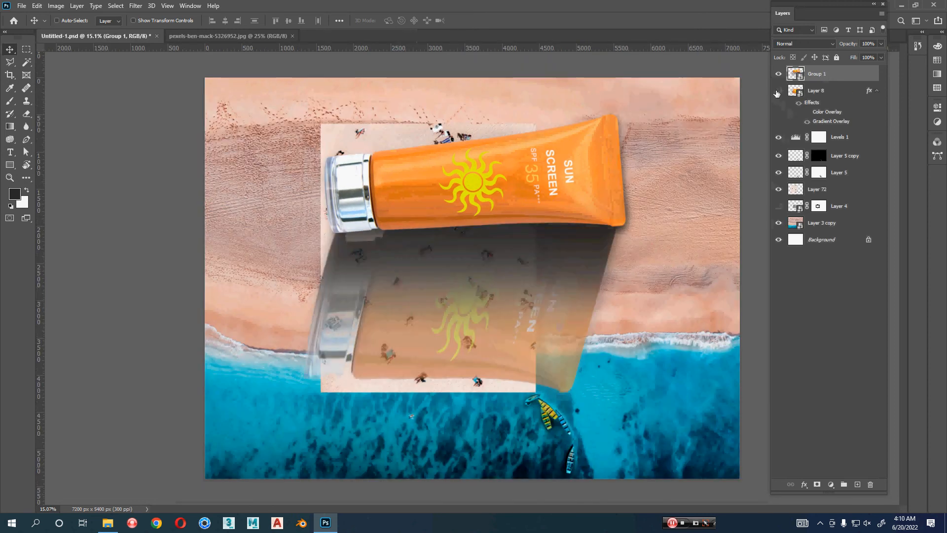
{"action": "left_click", "coordinate": [778, 92]}
{"action": "left_click", "coordinate": [829, 90]}
{"action": "key", "text": "Delete"}
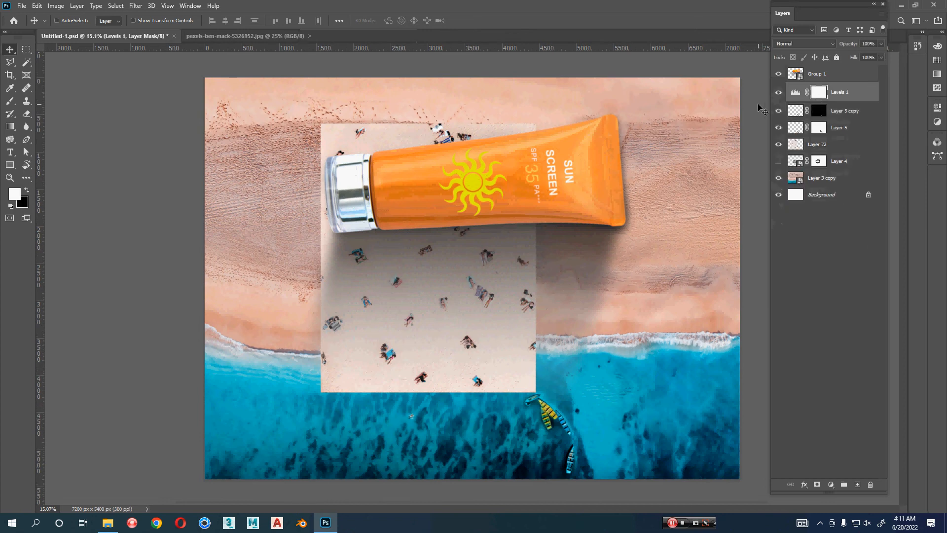
Move the Levels 1 adjustment layer above Group 1 at the top of the layer stack
{"action": "left_click", "coordinate": [778, 94]}
{"action": "left_click", "coordinate": [778, 93]}
{"action": "left_click_drag", "start_coordinate": [851, 95], "coordinate": [851, 75]}
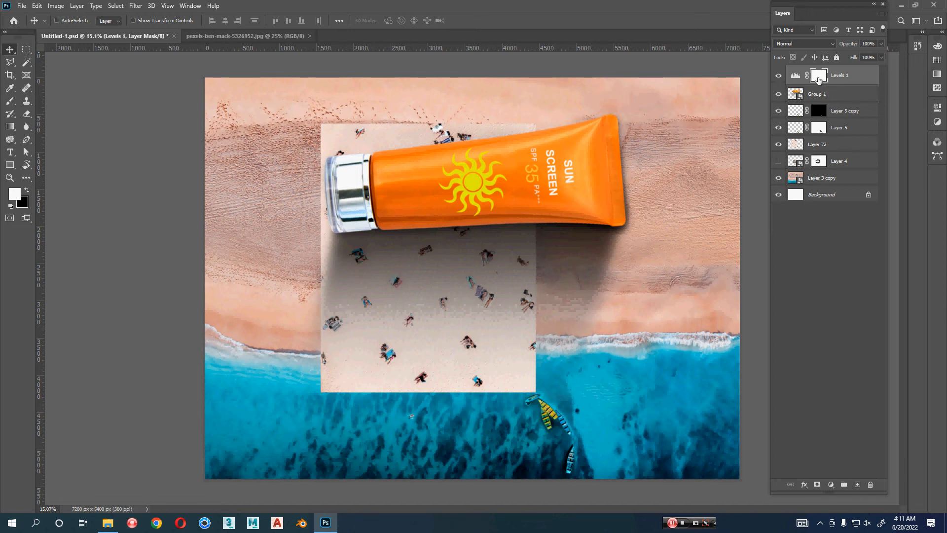
Paint black over the tube on the Levels 1 mask with a 719 px brush to exclude it from the adjustment
{"action": "key", "text": "b"}
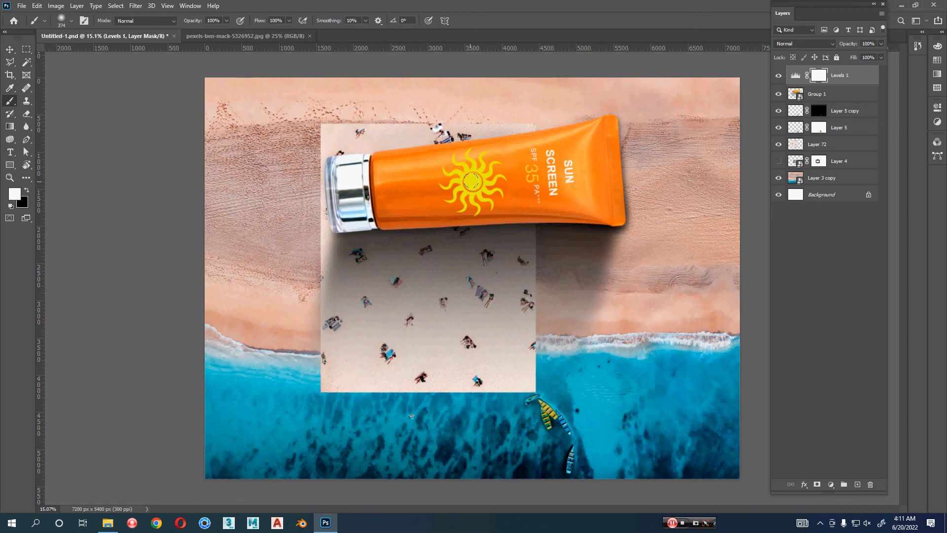
{"action": "left_click_drag", "start_coordinate": [482, 184], "coordinate": [503, 187]}
{"action": "key", "text": "x"}
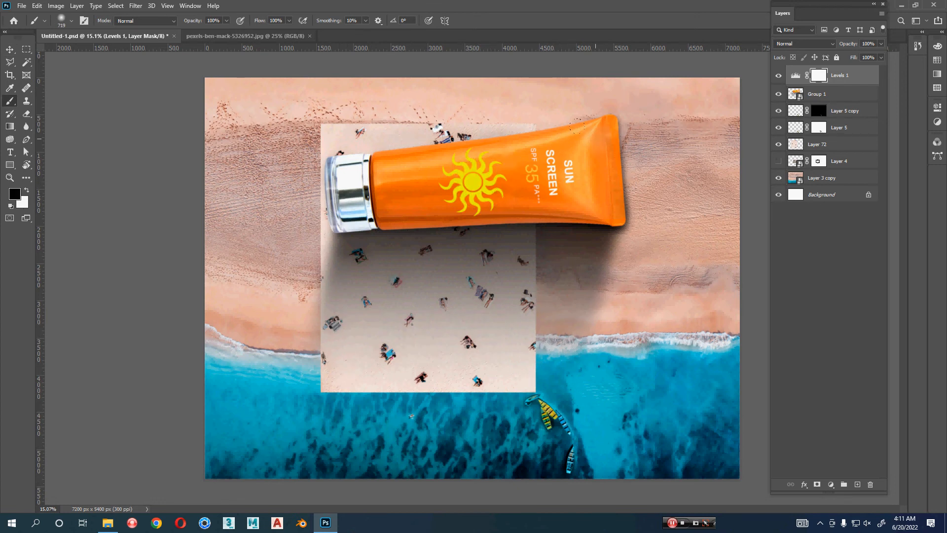
{"action": "mouse_move", "coordinate": [491, 149]}
{"action": "left_mouse_down"}
{"action": "mouse_move", "coordinate": [351, 181]}
{"action": "mouse_move", "coordinate": [367, 197]}
{"action": "mouse_move", "coordinate": [579, 188]}
{"action": "mouse_move", "coordinate": [494, 213]}
{"action": "mouse_move", "coordinate": [420, 220]}
{"action": "mouse_move", "coordinate": [468, 164]}
{"action": "left_mouse_up"}
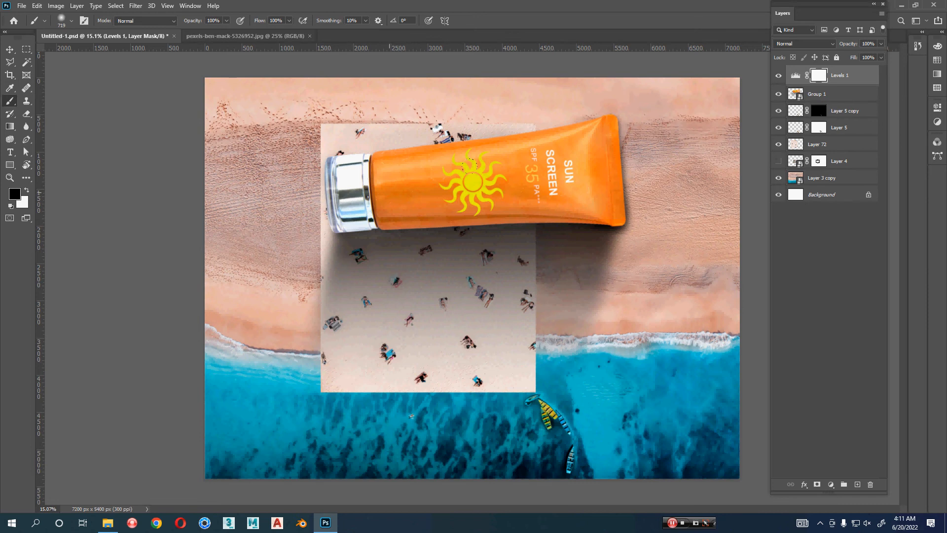
{"action": "left_click_drag", "start_coordinate": [587, 149], "coordinate": [600, 201]}
{"action": "left_click_drag", "start_coordinate": [551, 128], "coordinate": [376, 152]}
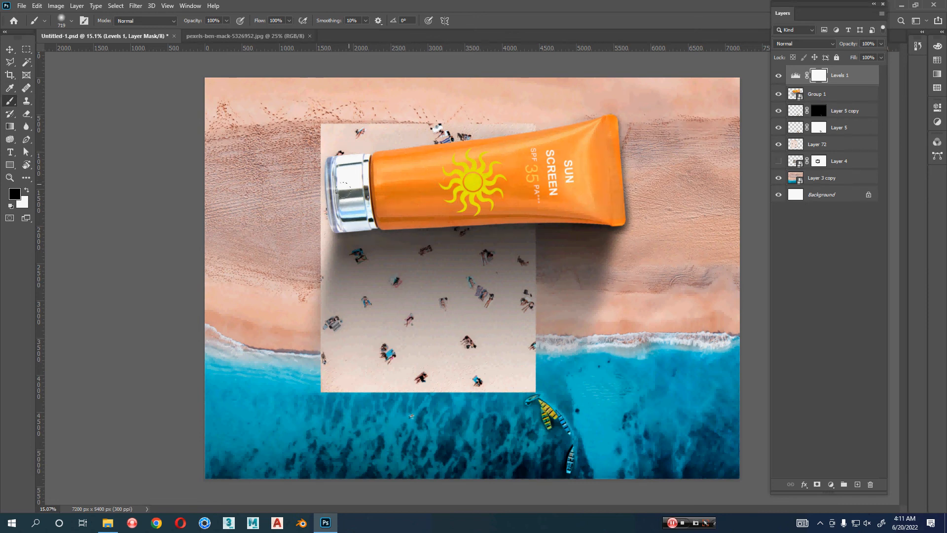
{"action": "mouse_move", "coordinate": [418, 231]}
{"action": "left_mouse_down"}
{"action": "mouse_move", "coordinate": [602, 232]}
{"action": "mouse_move", "coordinate": [341, 244]}
{"action": "mouse_move", "coordinate": [580, 248]}
{"action": "left_mouse_up"}
{"action": "key", "text": "x"}
{"action": "key", "text": "v"}
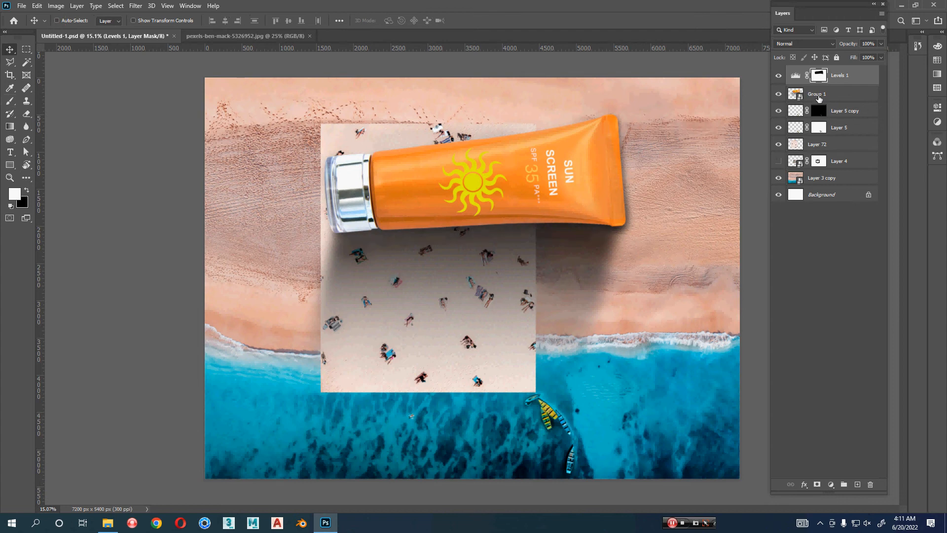
Rename the Group 1 Smart Object layer as product
{"action": "double_click", "coordinate": [817, 94]}
{"action": "type", "text": "product"}
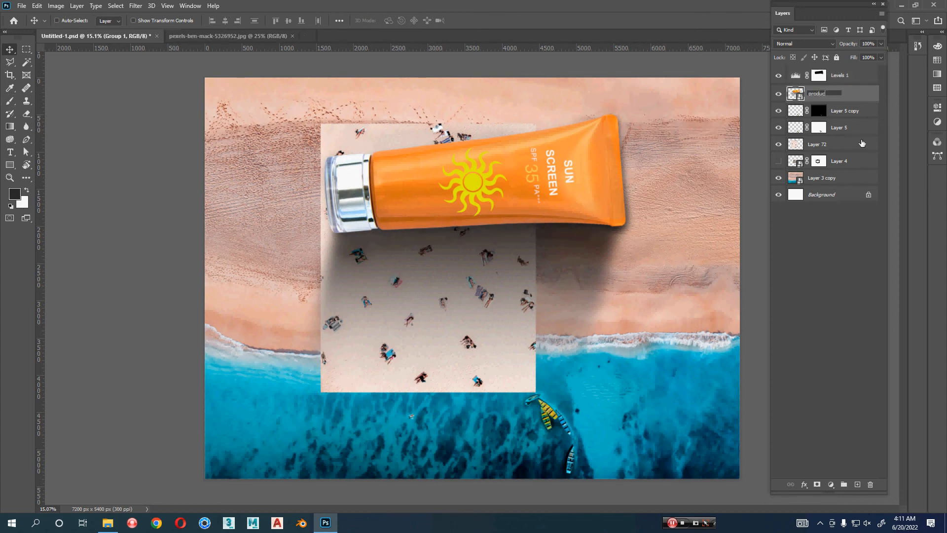
{"action": "key", "text": "Return"}
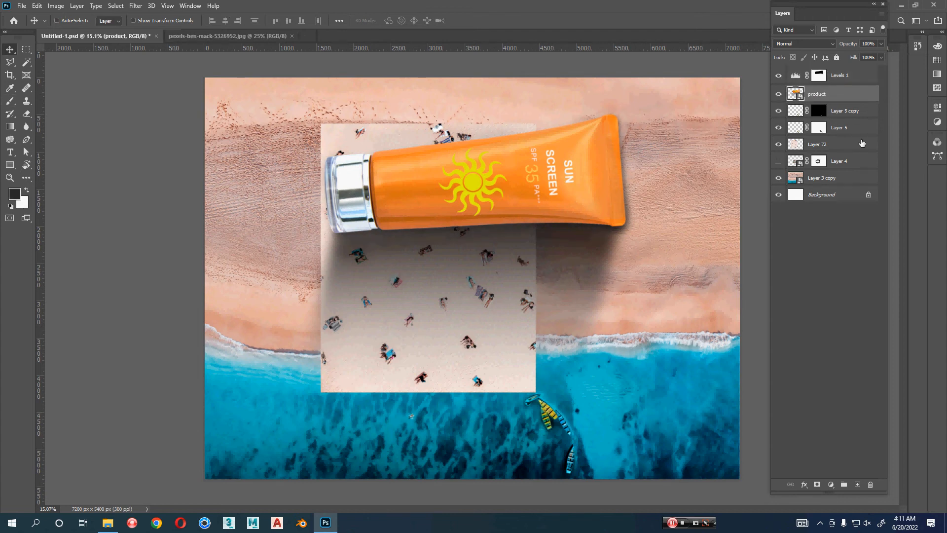
Delete Layer 72, the full sunbathers photo, from the banner
{"action": "left_click", "coordinate": [779, 128]}
{"action": "left_click", "coordinate": [778, 129]}
{"action": "left_click", "coordinate": [778, 145]}
{"action": "left_click", "coordinate": [778, 145]}
{"action": "left_click", "coordinate": [864, 148]}
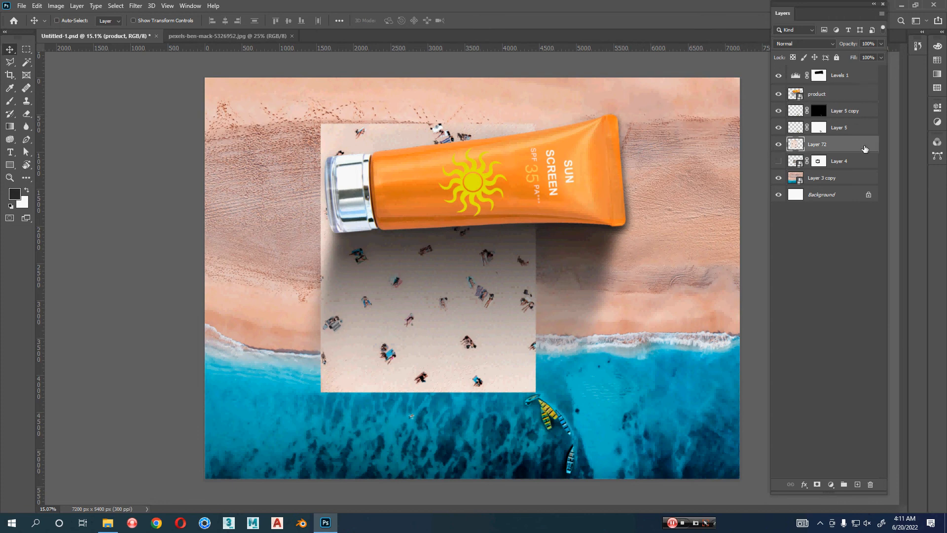
{"action": "key", "text": "ctrl+t"}
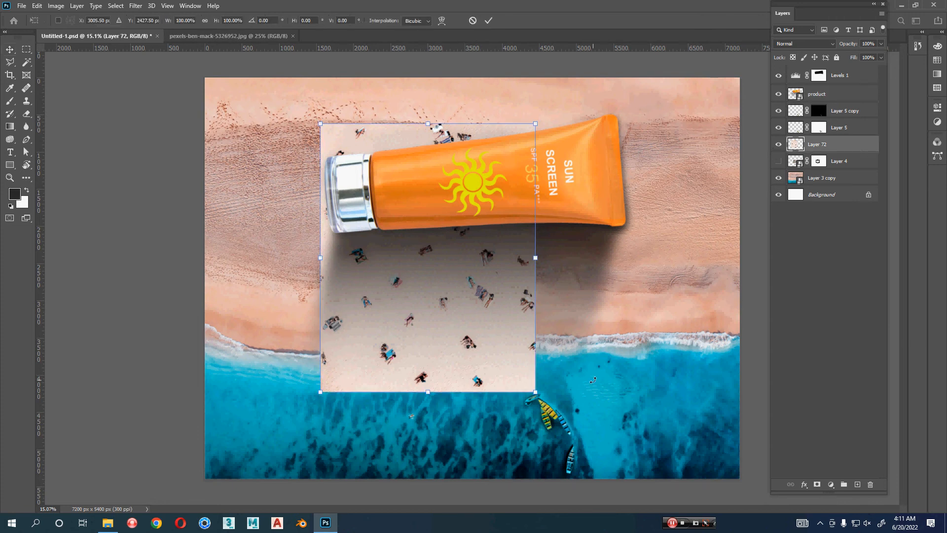
{"action": "left_click_drag", "start_coordinate": [593, 380], "coordinate": [560, 347]}
{"action": "key", "text": "Escape"}
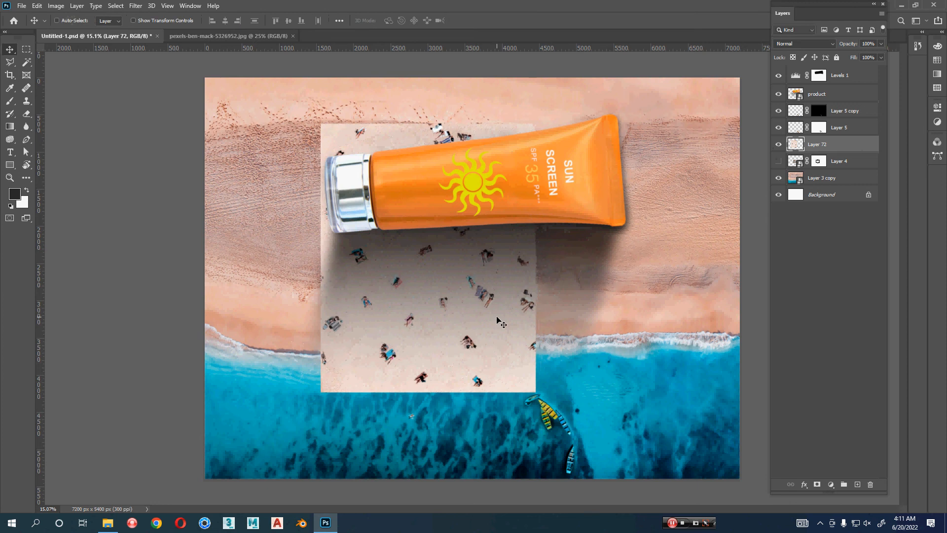
{"action": "key", "text": "Delete"}
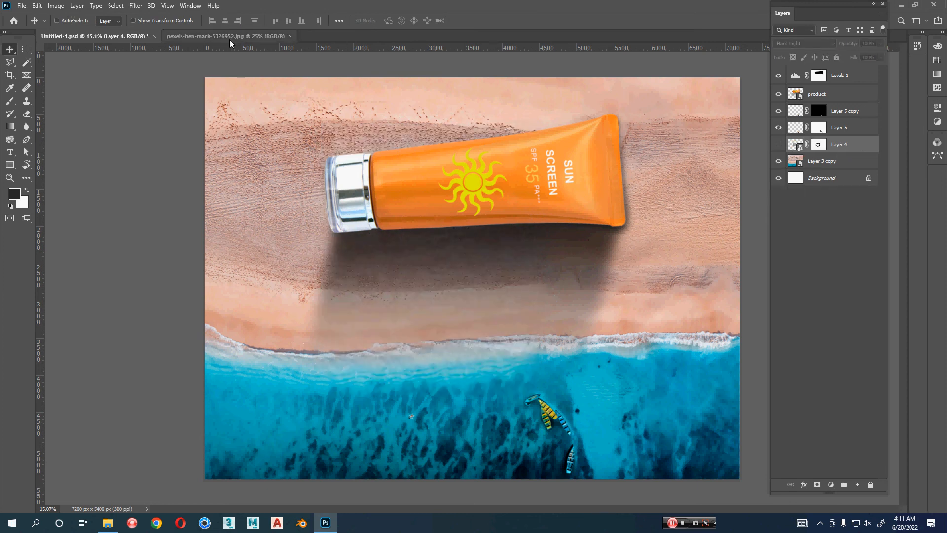
Lasso and copy the diagonal group of sunbathers on turquoise and purple towels, with some surrounding sand, in the aerial photo
{"action": "left_click", "coordinate": [230, 38]}
{"action": "scroll", "coordinate": [551, 352], "scroll_direction": "up", "scroll_amount": 3}
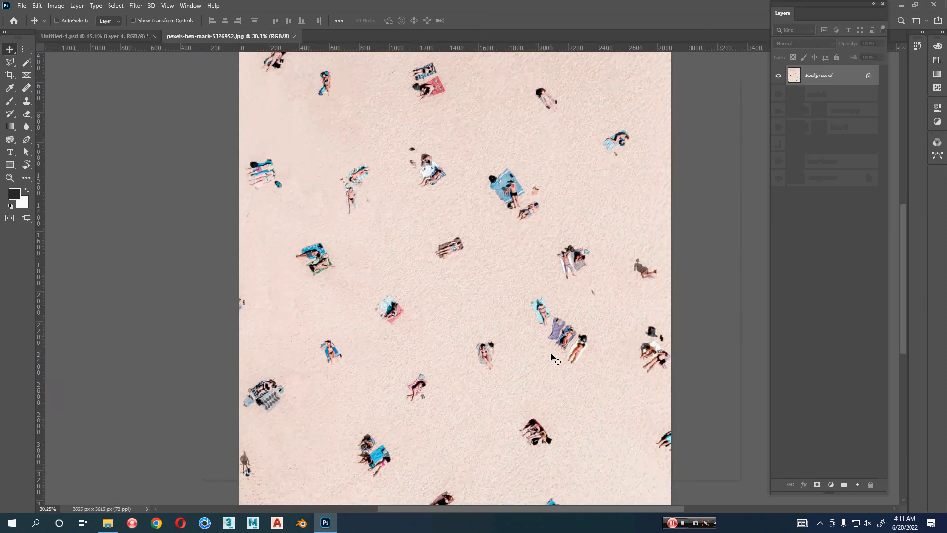
{"action": "left_click_drag", "start_coordinate": [546, 369], "coordinate": [468, 346]}
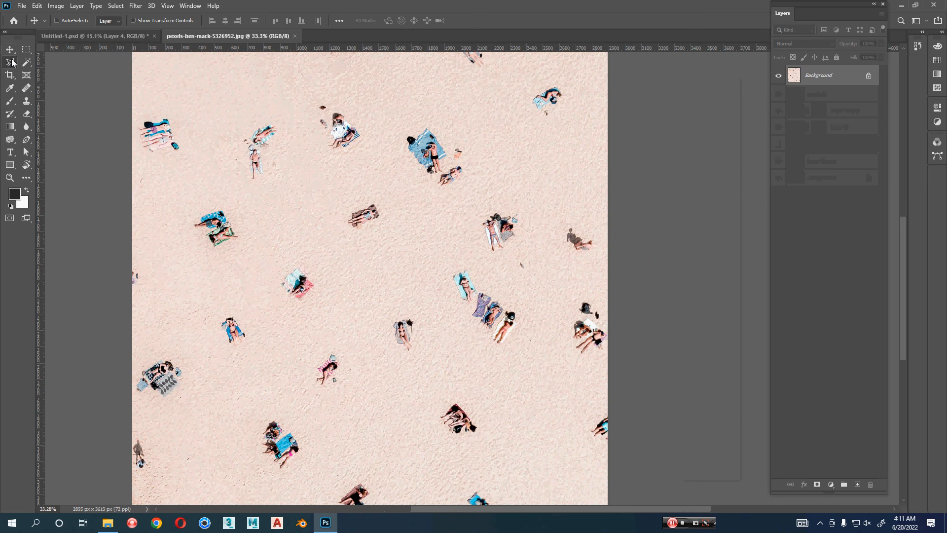
{"action": "left_click_drag", "start_coordinate": [10, 62], "coordinate": [35, 64]}
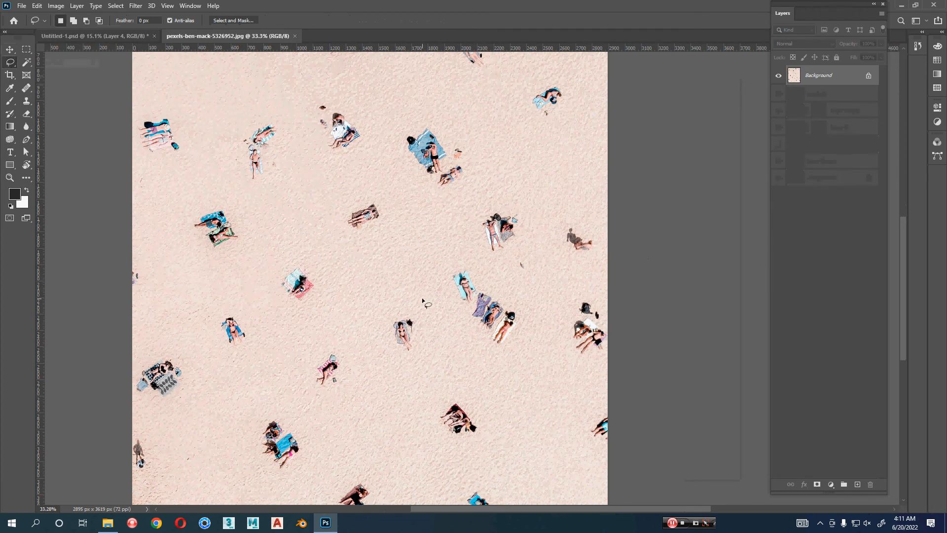
{"action": "mouse_move", "coordinate": [411, 282]}
{"action": "left_mouse_down"}
{"action": "mouse_move", "coordinate": [419, 260]}
{"action": "mouse_move", "coordinate": [491, 247]}
{"action": "mouse_move", "coordinate": [520, 282]}
{"action": "mouse_move", "coordinate": [534, 355]}
{"action": "mouse_move", "coordinate": [489, 396]}
{"action": "mouse_move", "coordinate": [441, 357]}
{"action": "mouse_move", "coordinate": [414, 306]}
{"action": "left_mouse_up"}
{"action": "left_click", "coordinate": [437, 274]}
{"action": "mouse_move", "coordinate": [394, 277]}
{"action": "left_mouse_down"}
{"action": "mouse_move", "coordinate": [489, 244]}
{"action": "mouse_move", "coordinate": [543, 283]}
{"action": "mouse_move", "coordinate": [550, 316]}
{"action": "mouse_move", "coordinate": [533, 372]}
{"action": "mouse_move", "coordinate": [494, 379]}
{"action": "mouse_move", "coordinate": [448, 356]}
{"action": "mouse_move", "coordinate": [407, 314]}
{"action": "left_mouse_up"}
Paste the copied sunbathers into the banner above Layer 4 and move the patch below the tube's cap end
{"action": "left_click", "coordinate": [119, 36]}
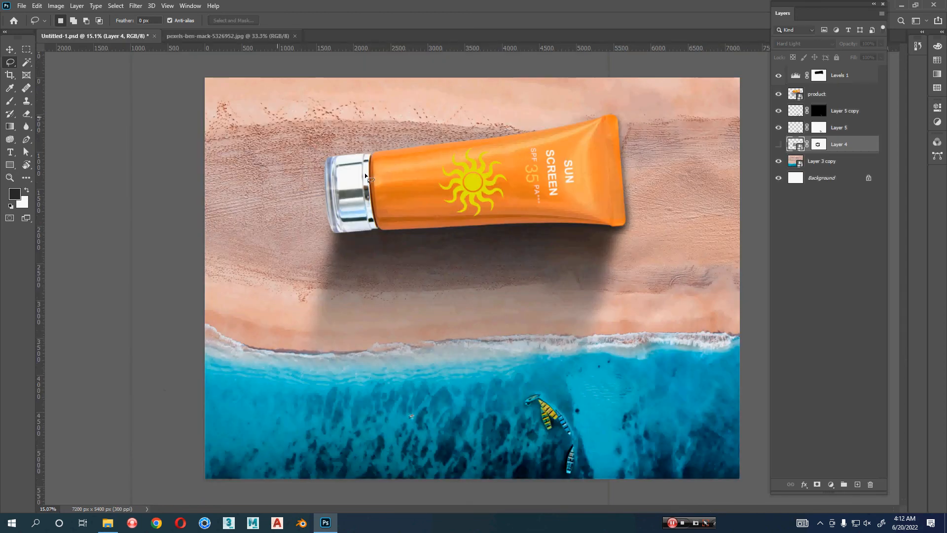
{"action": "key", "text": "ctrl+v"}
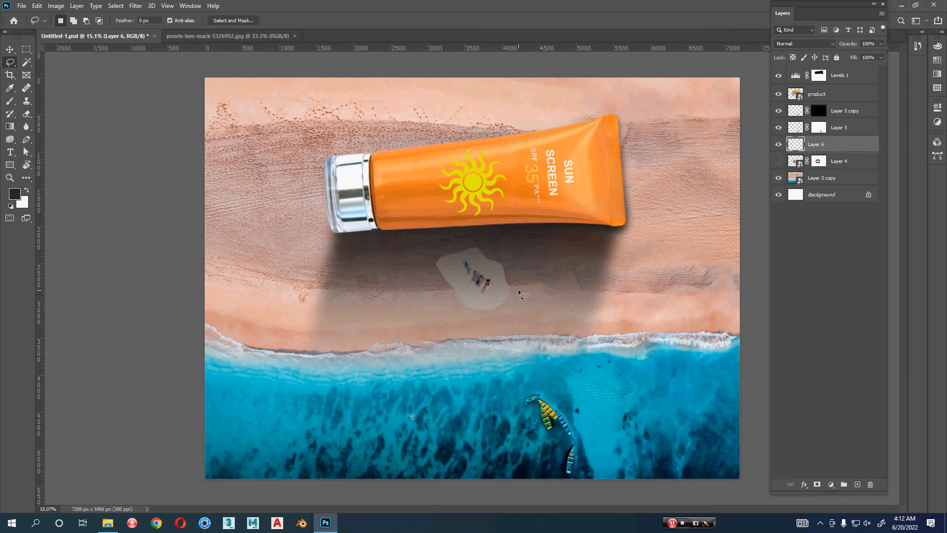
{"action": "key", "text": "v"}
{"action": "key", "text": "ctrl+space"}
{"action": "left_click_drag", "start_coordinate": [512, 292], "coordinate": [495, 304]}
{"action": "key", "text": "ctrl+1"}
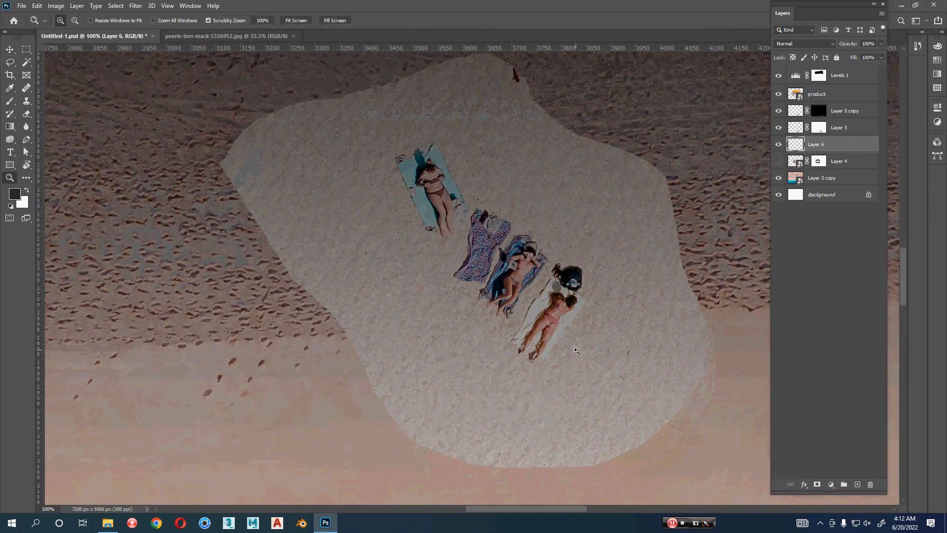
{"action": "left_click_drag", "start_coordinate": [595, 329], "coordinate": [560, 355]}
{"action": "left_click_drag", "start_coordinate": [616, 363], "coordinate": [368, 259]}
{"action": "key", "text": "v"}
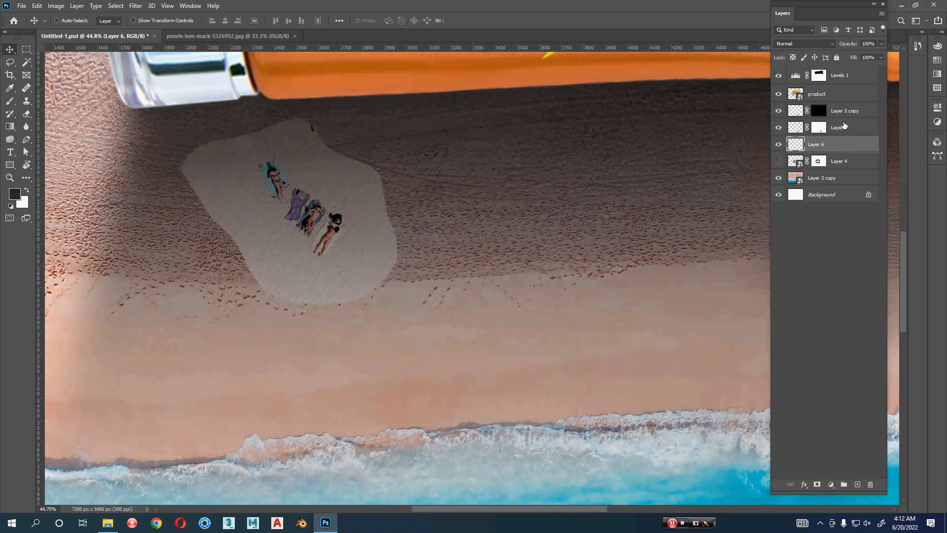
Hide the product layer to expose the pasted sunbathers patch on the beach
{"action": "left_click", "coordinate": [776, 99]}
{"action": "left_click", "coordinate": [775, 99]}
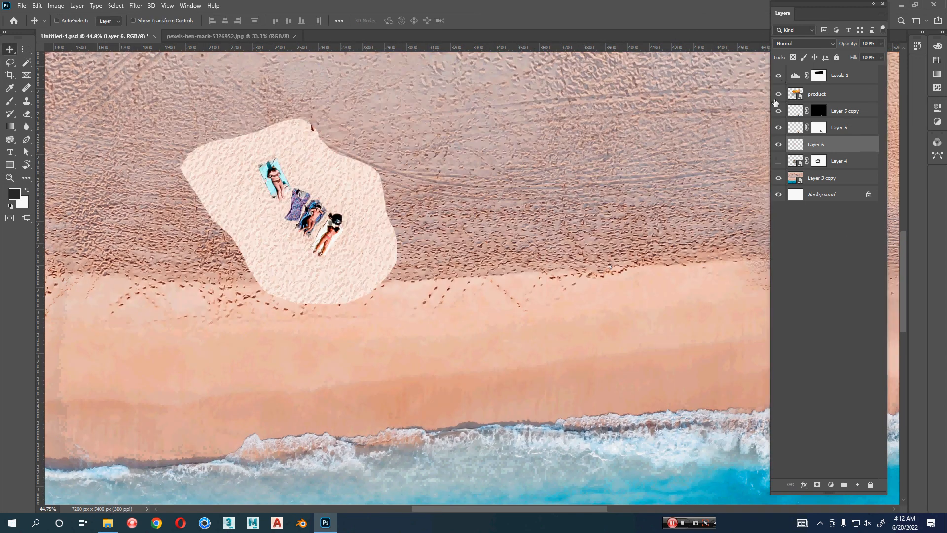
{"action": "left_click", "coordinate": [776, 100]}
{"action": "scroll", "coordinate": [348, 238], "scroll_direction": "down", "scroll_amount": 5}
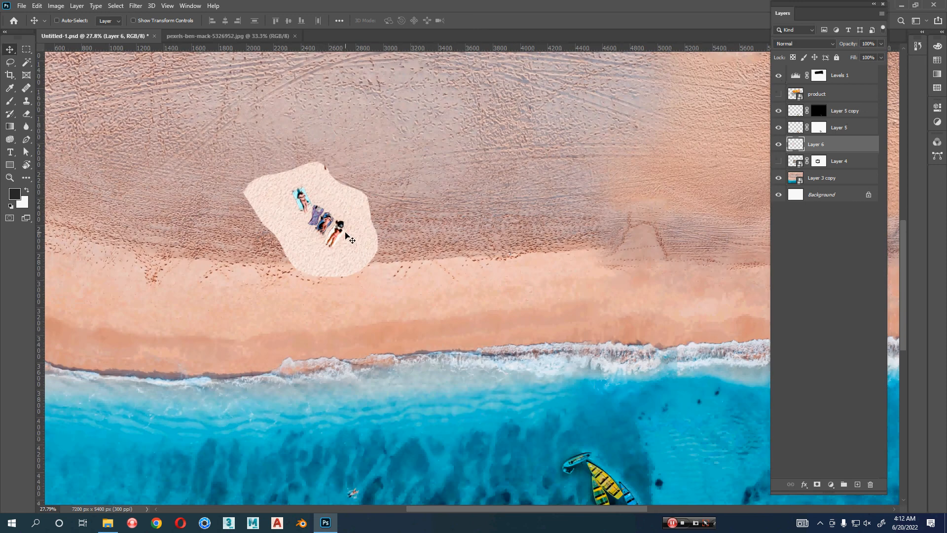
{"action": "left_click_drag", "start_coordinate": [414, 241], "coordinate": [413, 278]}
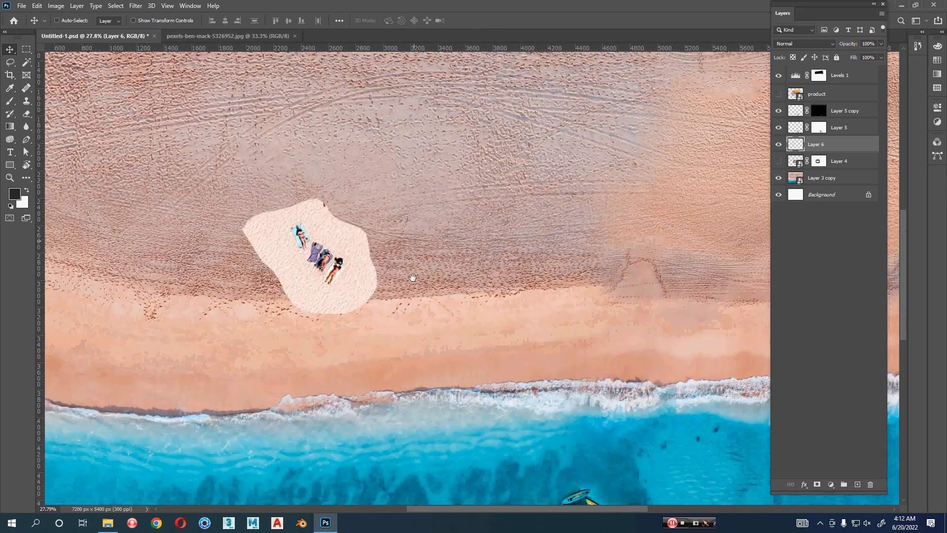
Try the blend modes from Darken through Luminosity on the pasted sunbathers patch in Layer 6 and restore Normal
{"action": "left_click", "coordinate": [814, 44]}
{"action": "left_click", "coordinate": [813, 45]}
{"action": "key", "text": "Down"}
{"action": "key", "text": "Down"}
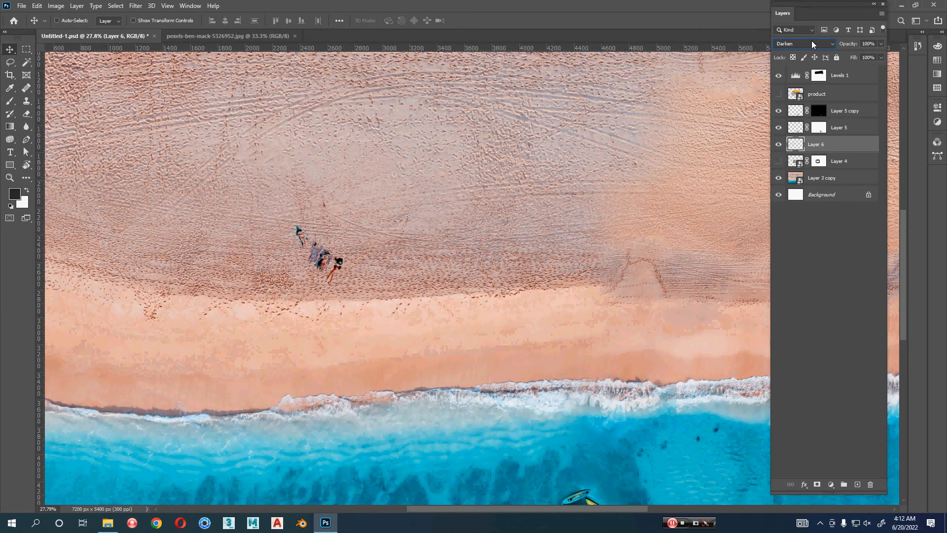
{"action": "key", "text": "Down"}
{"action": "key", "text": "Down"}
{"action": "key", "text": "Down"}
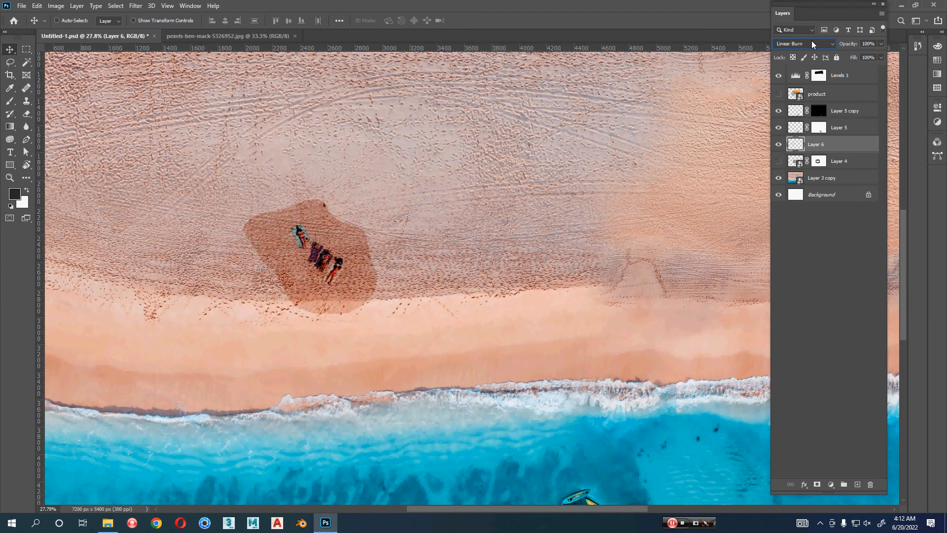
{"action": "key", "text": "Down"}
{"action": "key", "text": "Down"}
{"action": "key", "text": "Down"}
{"action": "key", "text": "Down"}
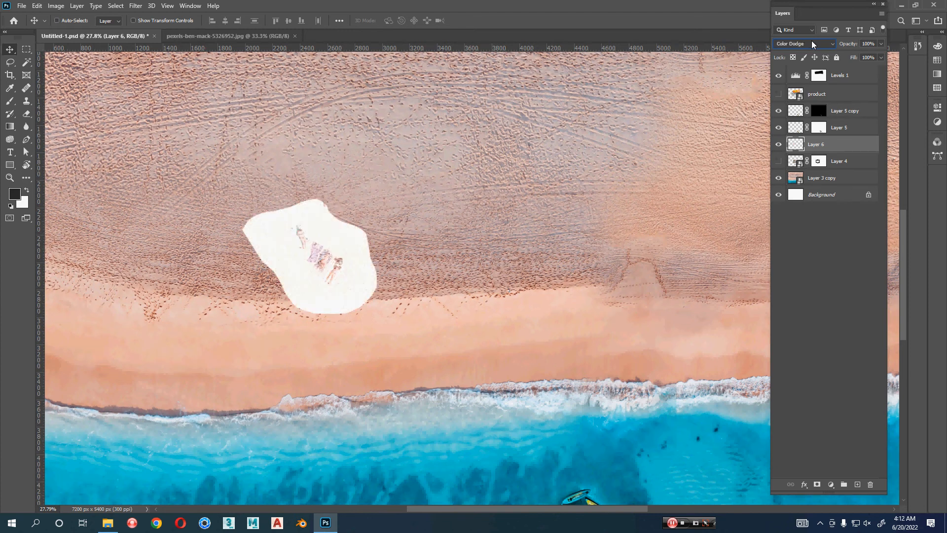
{"action": "key", "text": "Down"}
{"action": "key", "text": "Down"}
{"action": "key", "text": "Down"}
{"action": "key", "text": "Down"}
{"action": "key", "text": "Down"}
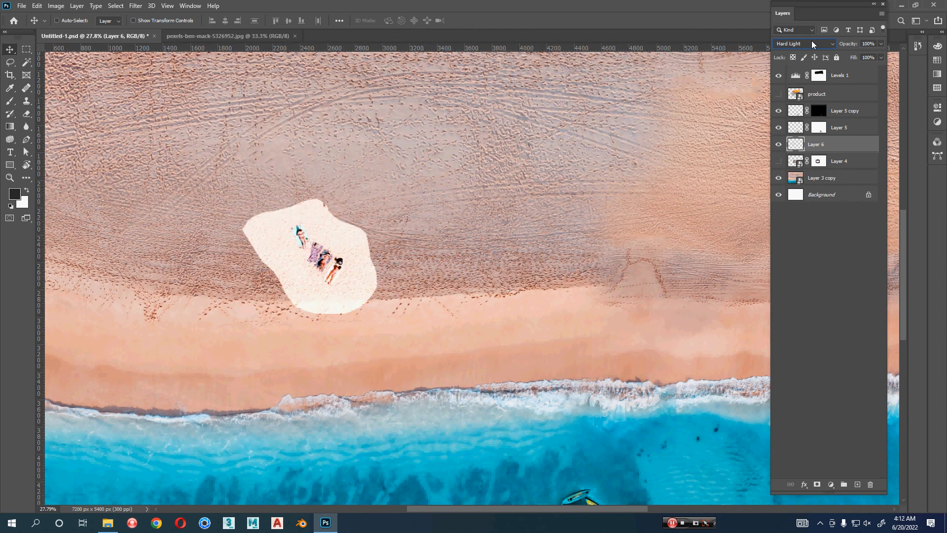
{"action": "key", "text": "Down"}
{"action": "key", "text": "Down"}
{"action": "key", "text": "Down"}
{"action": "key", "text": "Down"}
{"action": "key", "text": "Down"}
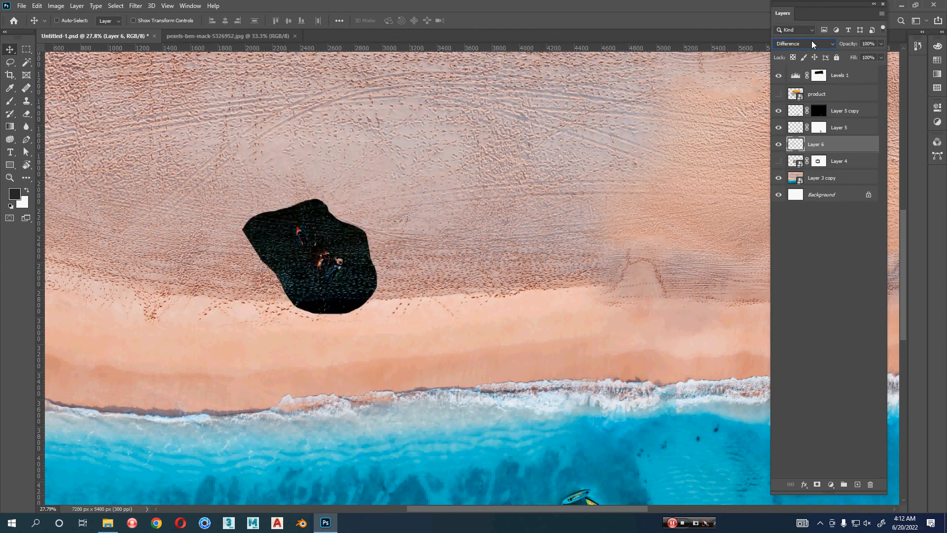
{"action": "key", "text": "Down"}
{"action": "key", "text": "Down"}
{"action": "key", "text": "Down"}
{"action": "key", "text": "Down"}
{"action": "key", "text": "Down"}
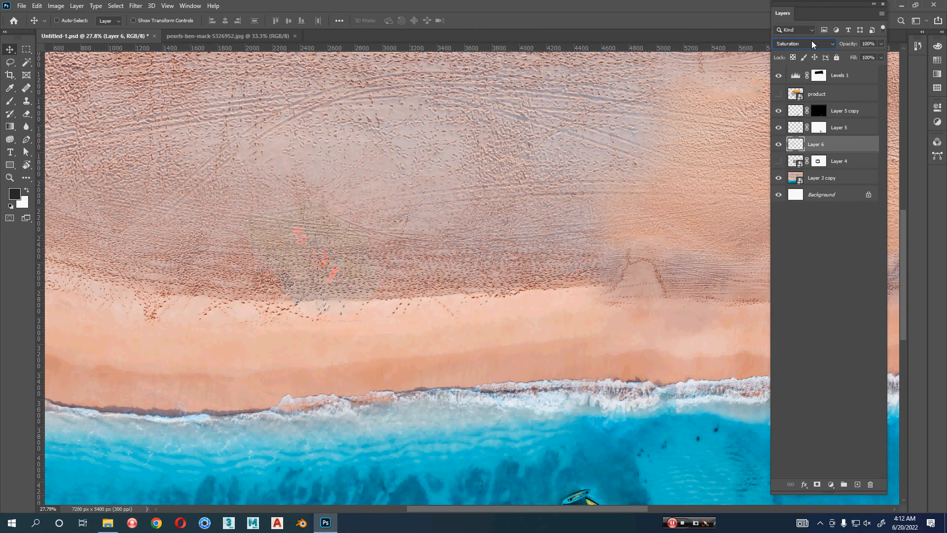
{"action": "key", "text": "Down"}
{"action": "key", "text": "Down"}
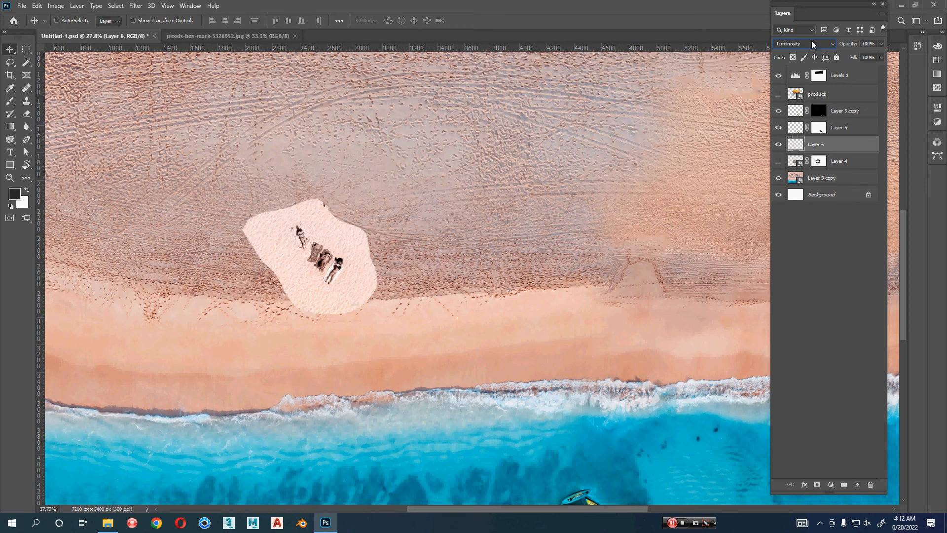
{"action": "left_click", "coordinate": [811, 43]}
{"action": "left_click", "coordinate": [789, 50]}
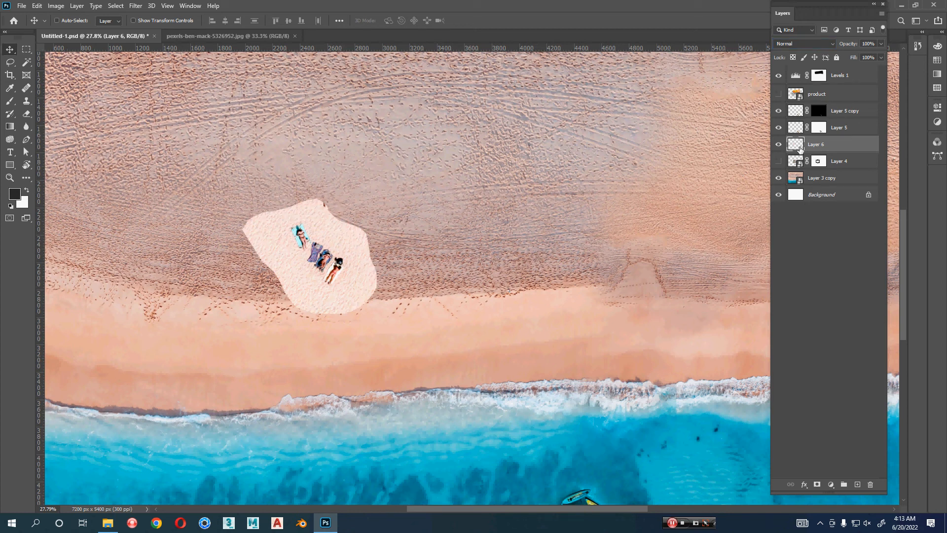
Add a layer mask to Layer 6 and paint away the sand around the sunbathers with a 345 px black brush at 59% flow
{"action": "left_click", "coordinate": [818, 485]}
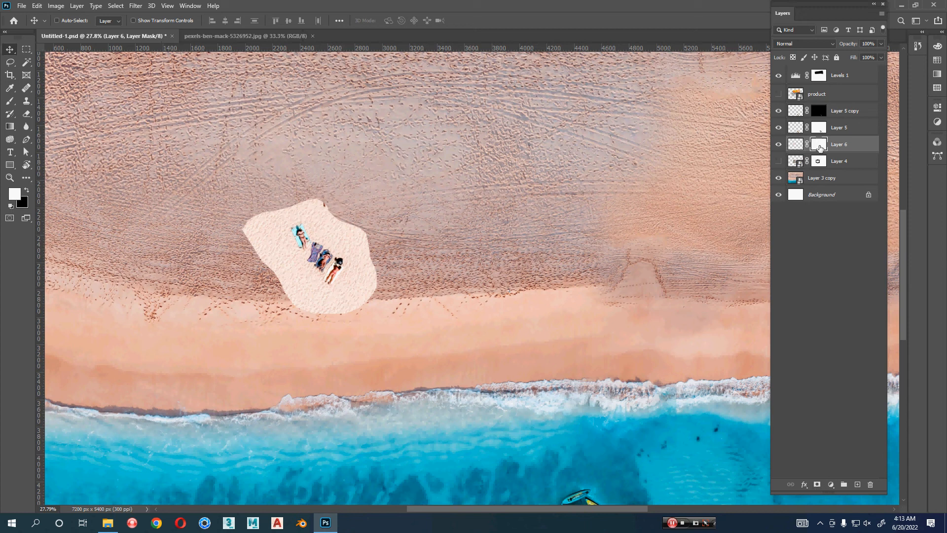
{"action": "key", "text": "b"}
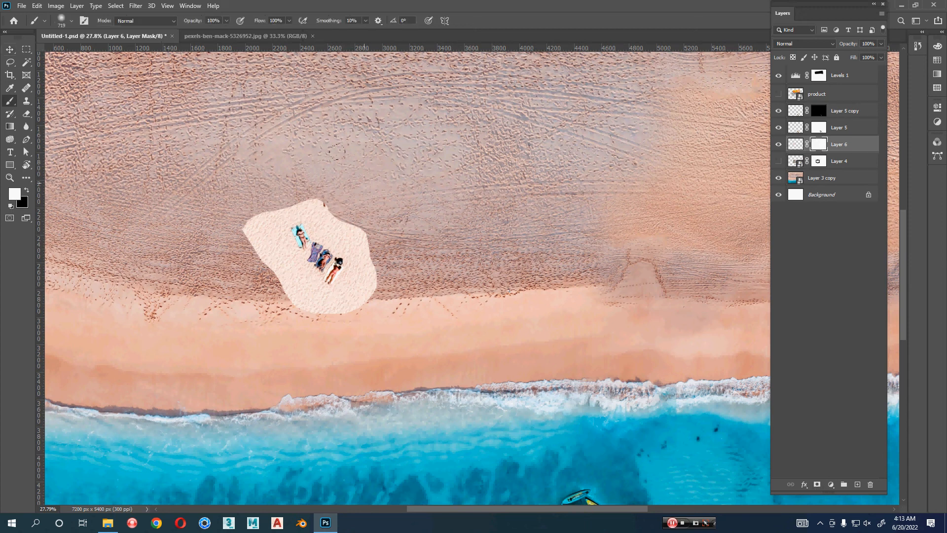
{"action": "left_click_drag", "start_coordinate": [370, 184], "coordinate": [346, 183]}
{"action": "left_click_drag", "start_coordinate": [261, 24], "coordinate": [241, 25]}
{"action": "key", "text": "x"}
{"action": "mouse_move", "coordinate": [299, 198]}
{"action": "left_mouse_down"}
{"action": "mouse_move", "coordinate": [329, 204]}
{"action": "mouse_move", "coordinate": [288, 183]}
{"action": "mouse_move", "coordinate": [227, 191]}
{"action": "mouse_move", "coordinate": [289, 180]}
{"action": "mouse_move", "coordinate": [236, 221]}
{"action": "mouse_move", "coordinate": [271, 182]}
{"action": "mouse_move", "coordinate": [241, 245]}
{"action": "mouse_move", "coordinate": [238, 207]}
{"action": "mouse_move", "coordinate": [266, 252]}
{"action": "mouse_move", "coordinate": [256, 216]}
{"action": "mouse_move", "coordinate": [287, 300]}
{"action": "mouse_move", "coordinate": [265, 253]}
{"action": "mouse_move", "coordinate": [329, 313]}
{"action": "mouse_move", "coordinate": [275, 280]}
{"action": "mouse_move", "coordinate": [353, 295]}
{"action": "mouse_move", "coordinate": [361, 234]}
{"action": "mouse_move", "coordinate": [375, 262]}
{"action": "mouse_move", "coordinate": [334, 205]}
{"action": "mouse_move", "coordinate": [362, 255]}
{"action": "mouse_move", "coordinate": [360, 298]}
{"action": "mouse_move", "coordinate": [333, 210]}
{"action": "left_mouse_up"}
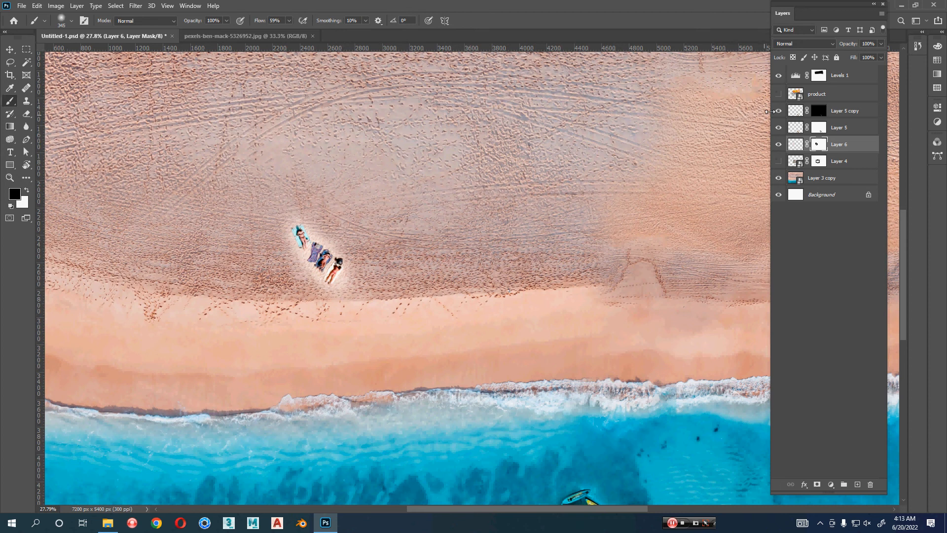
Set the masked sunbathers layer, Layer 6, to the Darken blend mode and show the product layer again
{"action": "left_click", "coordinate": [779, 95]}
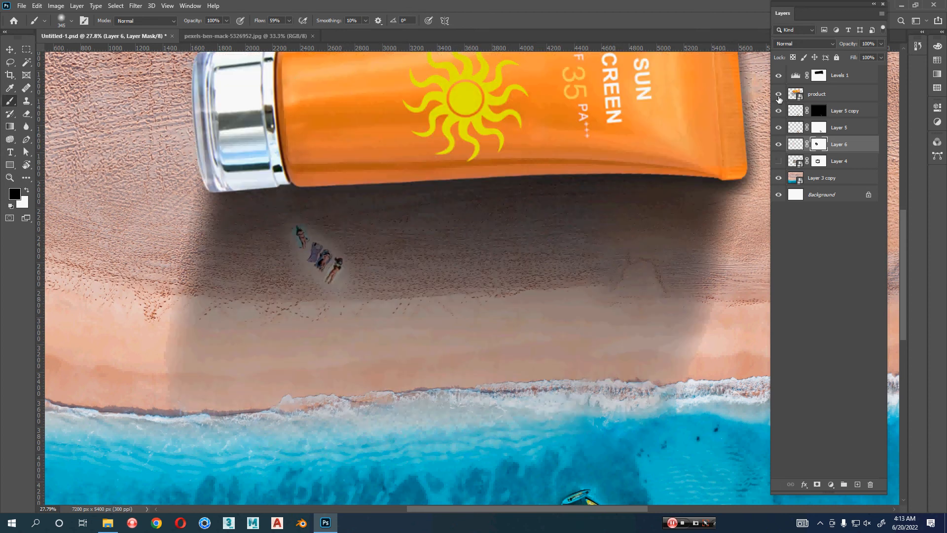
{"action": "left_click", "coordinate": [779, 94]}
{"action": "left_click", "coordinate": [860, 146]}
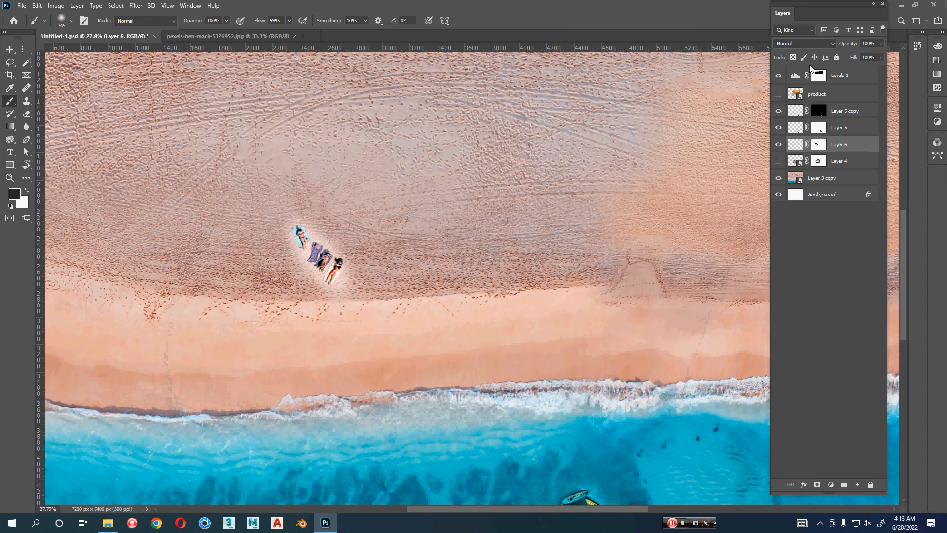
{"action": "left_click", "coordinate": [804, 43]}
{"action": "left_click", "coordinate": [804, 75]}
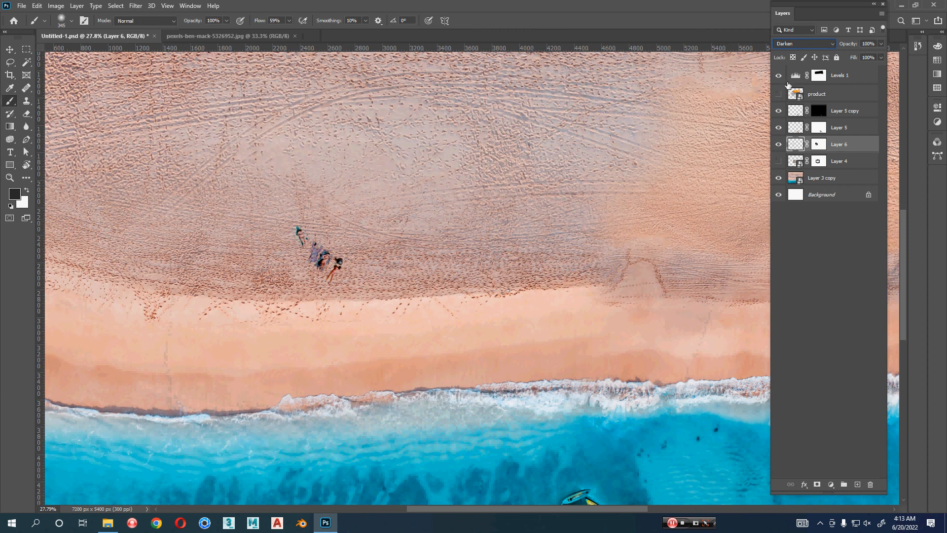
{"action": "left_click", "coordinate": [779, 94]}
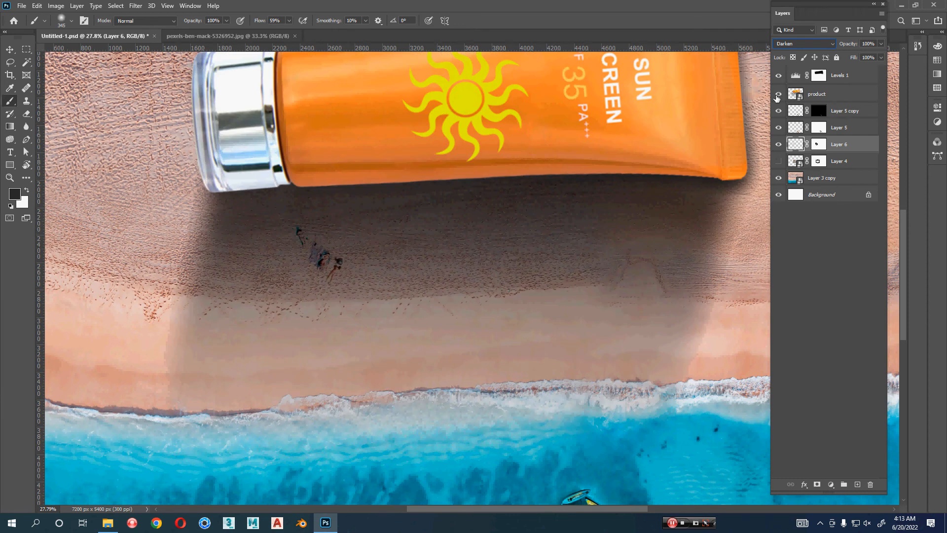
Duplicate the masked sunbathers layer twice in place and compare the stacked copies by toggling their visibility
{"action": "left_click", "coordinate": [778, 145]}
{"action": "left_click", "coordinate": [778, 145]}
{"action": "key", "text": "ctrl+j"}
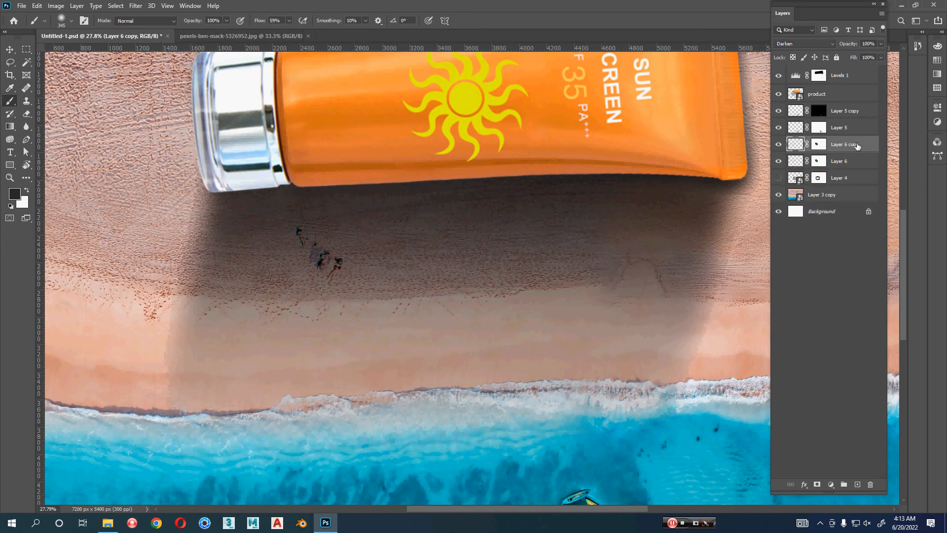
{"action": "key", "text": "ctrl+j"}
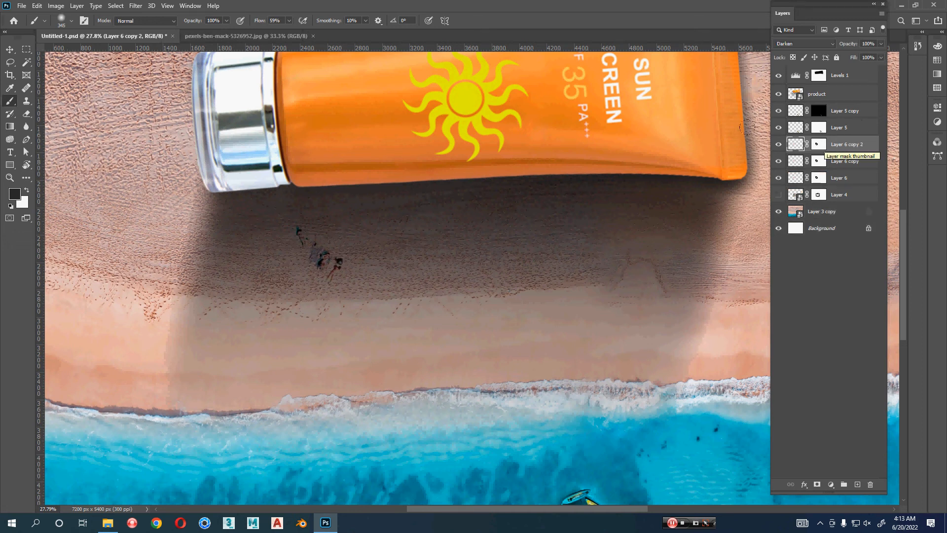
{"action": "key", "text": "ctrl+space"}
{"action": "left_click_drag", "start_coordinate": [300, 249], "coordinate": [747, 251]}
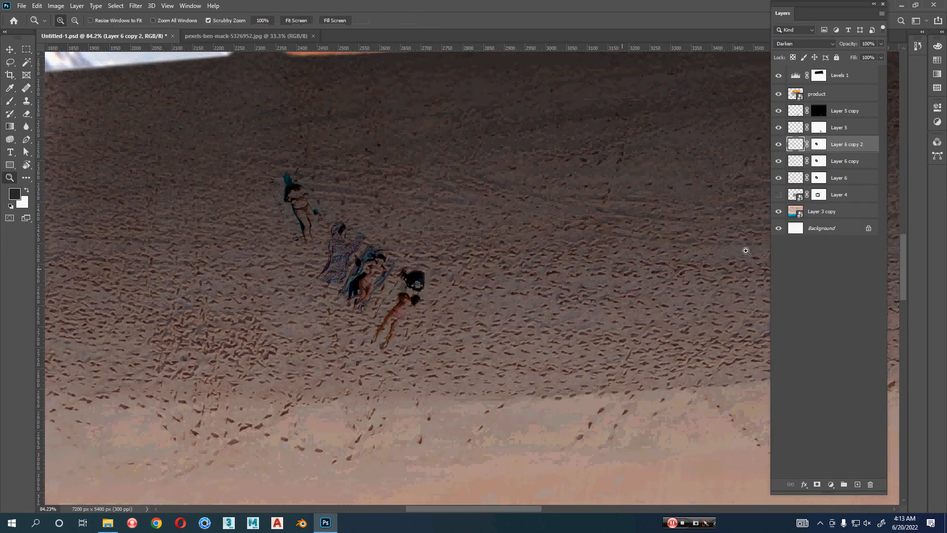
{"action": "mouse_move", "coordinate": [778, 144]}
{"action": "left_mouse_down"}
{"action": "mouse_move", "coordinate": [778, 168]}
{"action": "mouse_move", "coordinate": [778, 146]}
{"action": "left_mouse_up"}
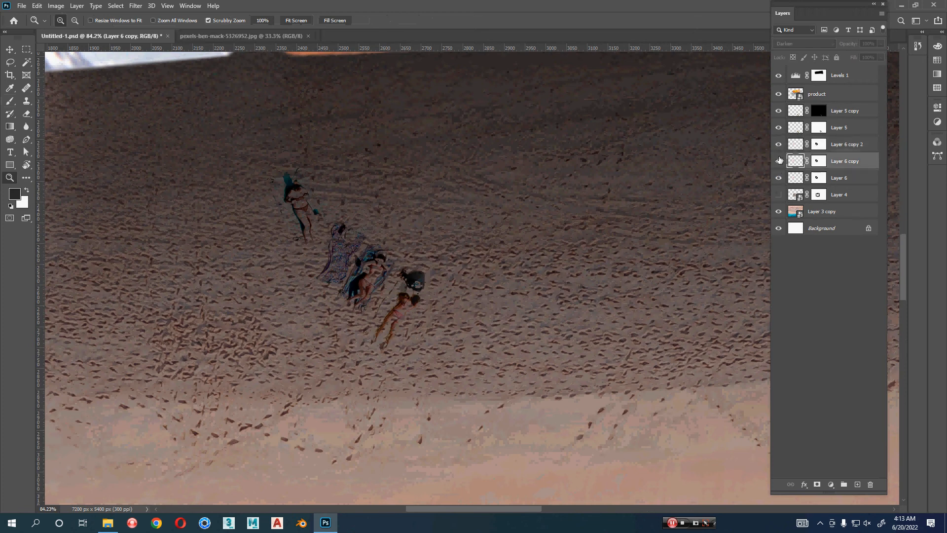
{"action": "left_click_drag", "start_coordinate": [587, 161], "coordinate": [400, 265]}
Lasso and copy the sunbathers on the large blue towel, with some surrounding sand, in the aerial photo
{"action": "left_click", "coordinate": [224, 35]}
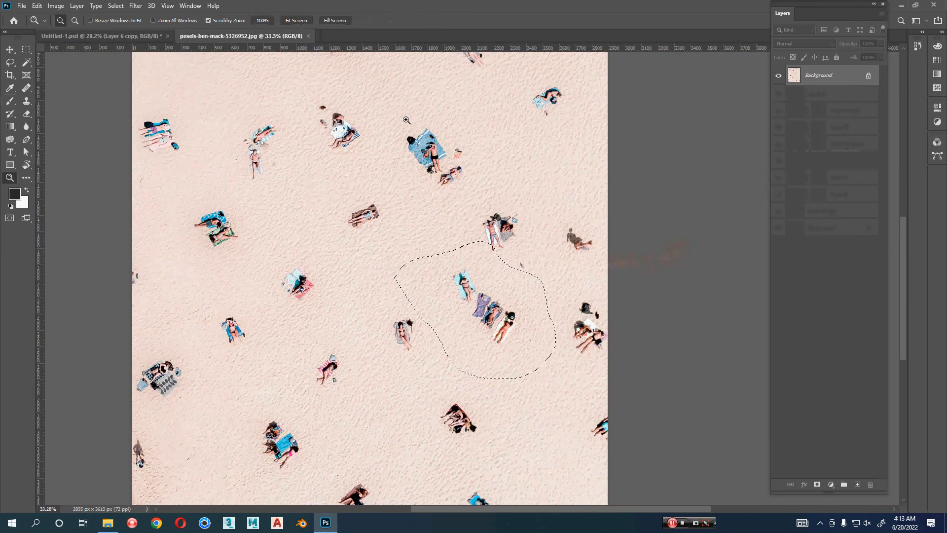
{"action": "scroll", "coordinate": [399, 200], "scroll_direction": "up", "scroll_amount": 1}
{"action": "key", "text": "b"}
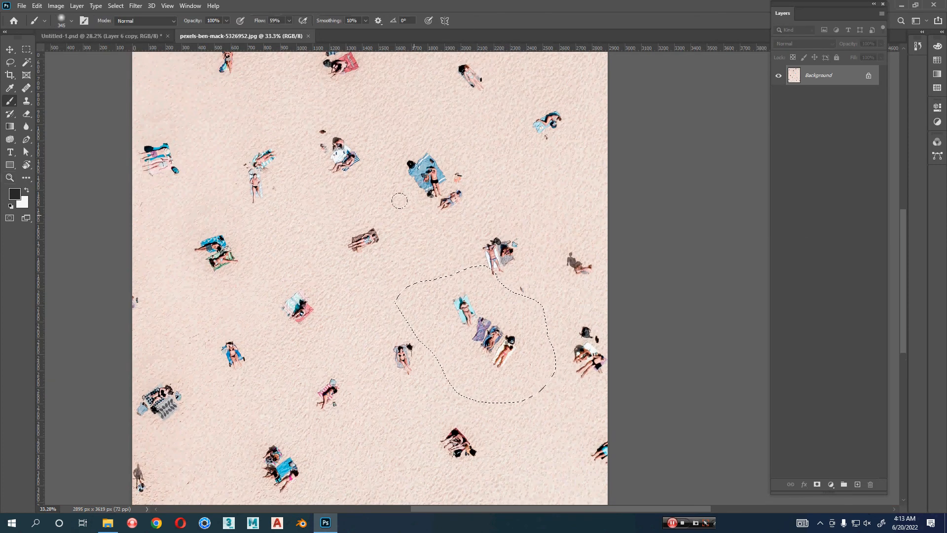
{"action": "key", "text": "l"}
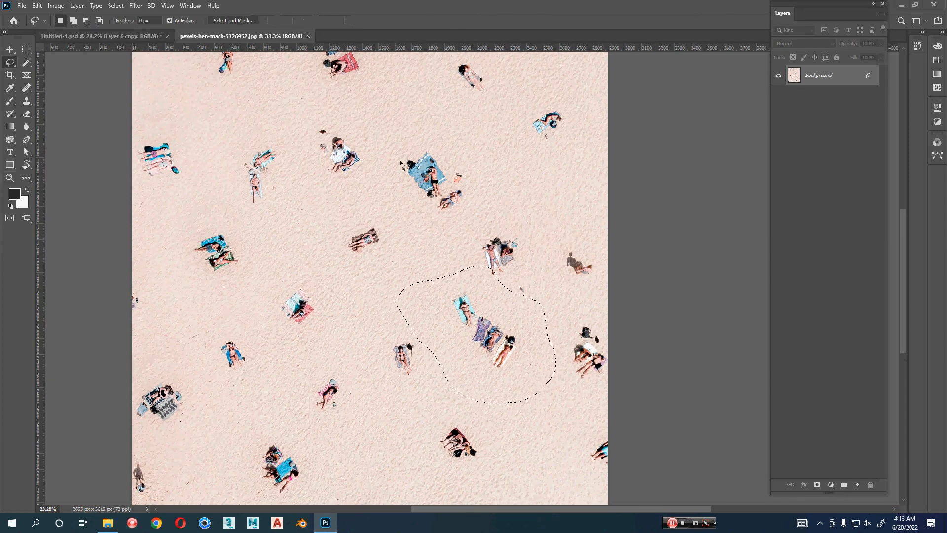
{"action": "left_click", "coordinate": [397, 142]}
{"action": "mouse_move", "coordinate": [397, 142]}
{"action": "left_mouse_down"}
{"action": "mouse_move", "coordinate": [402, 217]}
{"action": "mouse_move", "coordinate": [459, 235]}
{"action": "mouse_move", "coordinate": [507, 191]}
{"action": "mouse_move", "coordinate": [479, 139]}
{"action": "mouse_move", "coordinate": [407, 134]}
{"action": "left_mouse_up"}
{"action": "key", "text": "ctrl+c"}
Paste the blue-towel sunbathers into the banner above Layer 6 copy and set their blend mode to Darken
{"action": "left_click", "coordinate": [132, 36]}
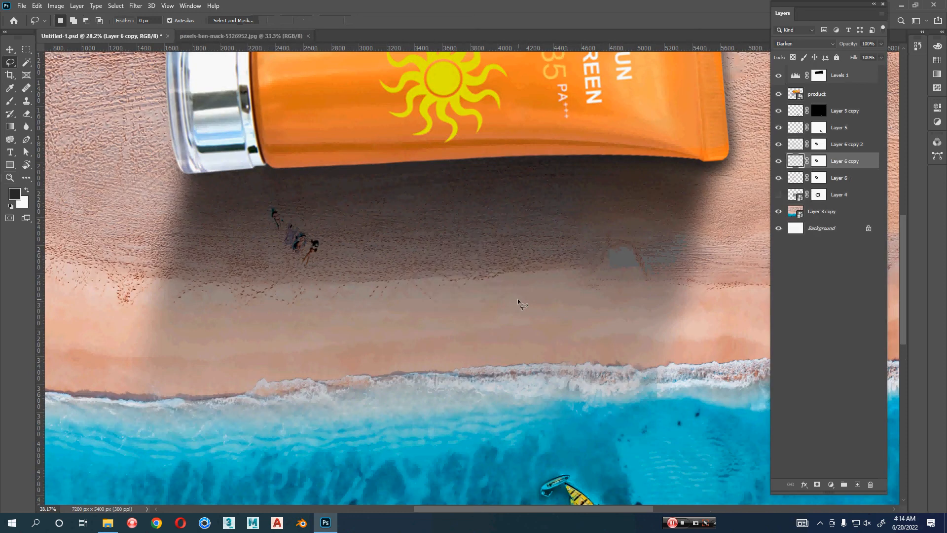
{"action": "key", "text": "ctrl+v"}
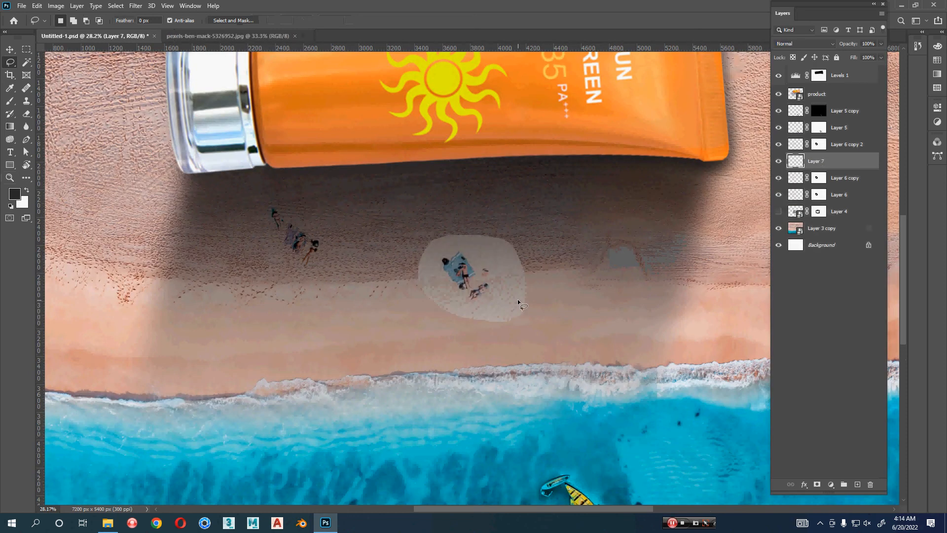
{"action": "left_click", "coordinate": [792, 44]}
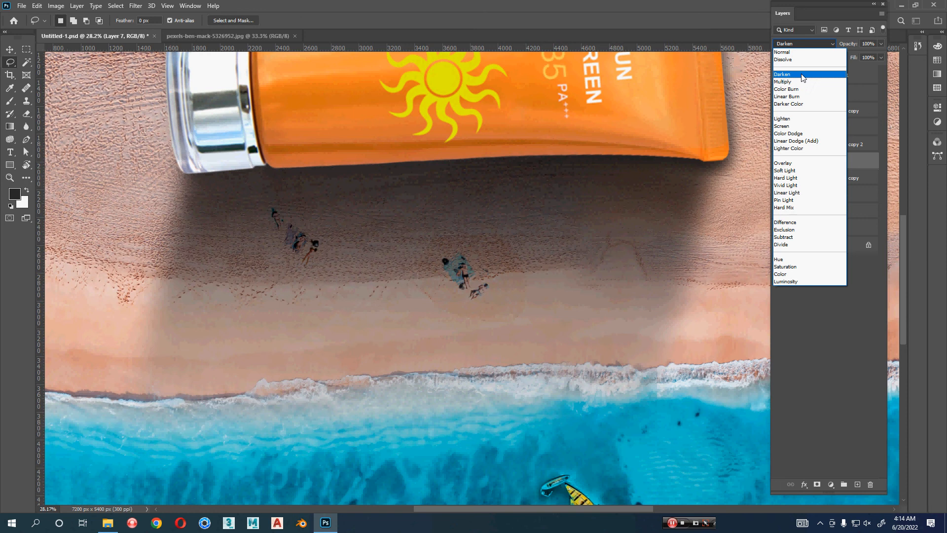
{"action": "left_click", "coordinate": [803, 77]}
{"action": "scroll", "coordinate": [563, 323], "scroll_direction": "left", "scroll_amount": 1}
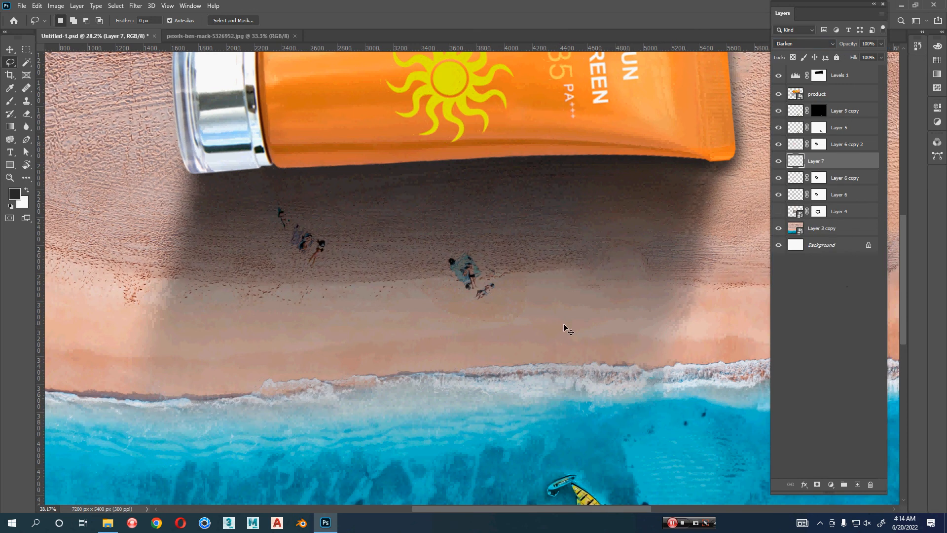
Lasso and copy the lone sunbather on the pink towel in the aerial photo and return to the banner
{"action": "key", "text": "ctrl+Tab"}
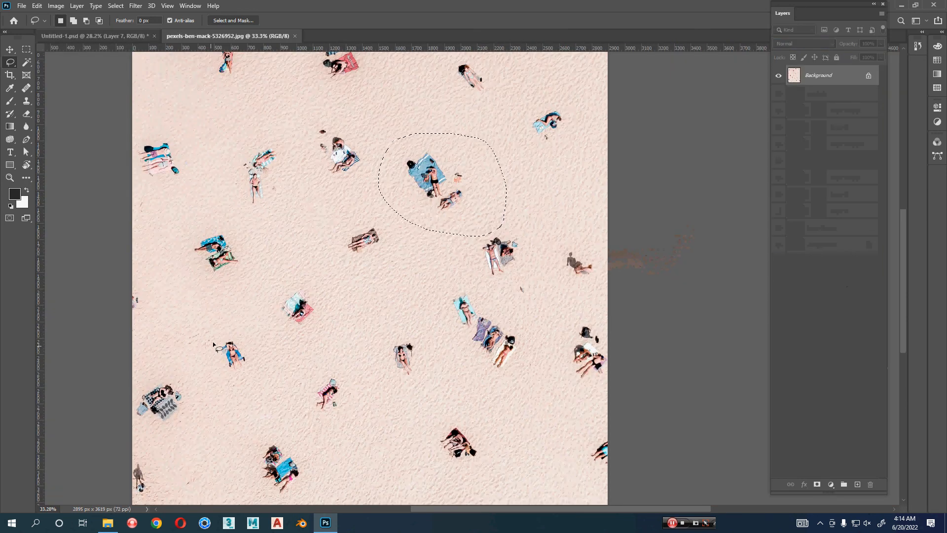
{"action": "mouse_move", "coordinate": [324, 360]}
{"action": "left_mouse_down"}
{"action": "mouse_move", "coordinate": [364, 430]}
{"action": "mouse_move", "coordinate": [281, 415]}
{"action": "mouse_move", "coordinate": [318, 368]}
{"action": "left_mouse_up"}
{"action": "key", "text": "ctrl+Tab"}
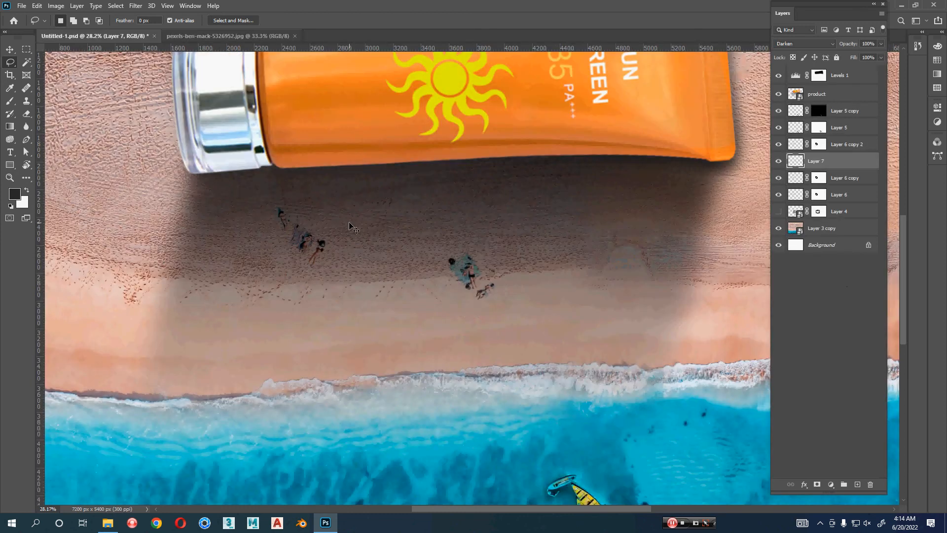
Paste the pink-towel sunbather, move the patch below the tube's crimped end, and set its blend mode to Darken
{"action": "key", "text": "ctrl+v"}
{"action": "key", "text": "v"}
{"action": "mouse_move", "coordinate": [487, 311]}
{"action": "left_mouse_down"}
{"action": "mouse_move", "coordinate": [616, 245]}
{"action": "mouse_move", "coordinate": [611, 256]}
{"action": "left_mouse_up"}
{"action": "left_click", "coordinate": [807, 45]}
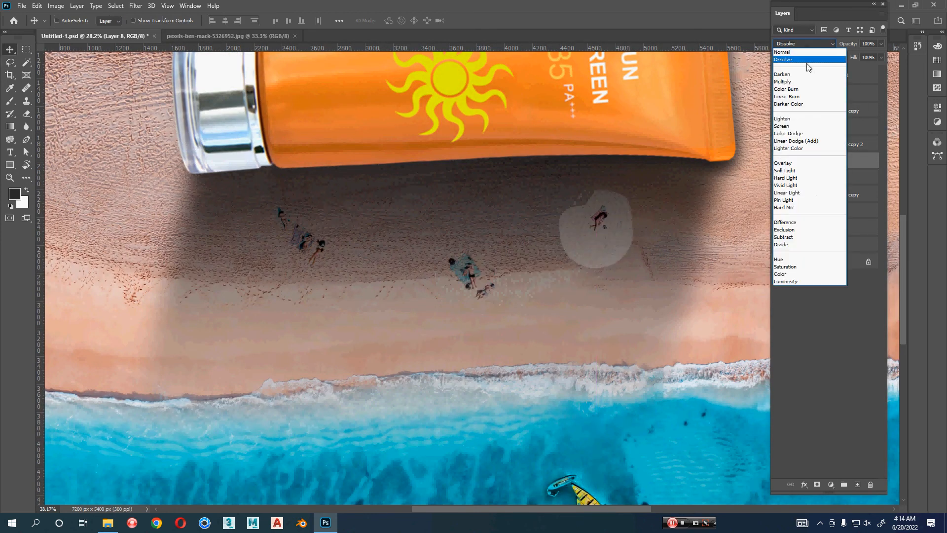
{"action": "left_click", "coordinate": [809, 69]}
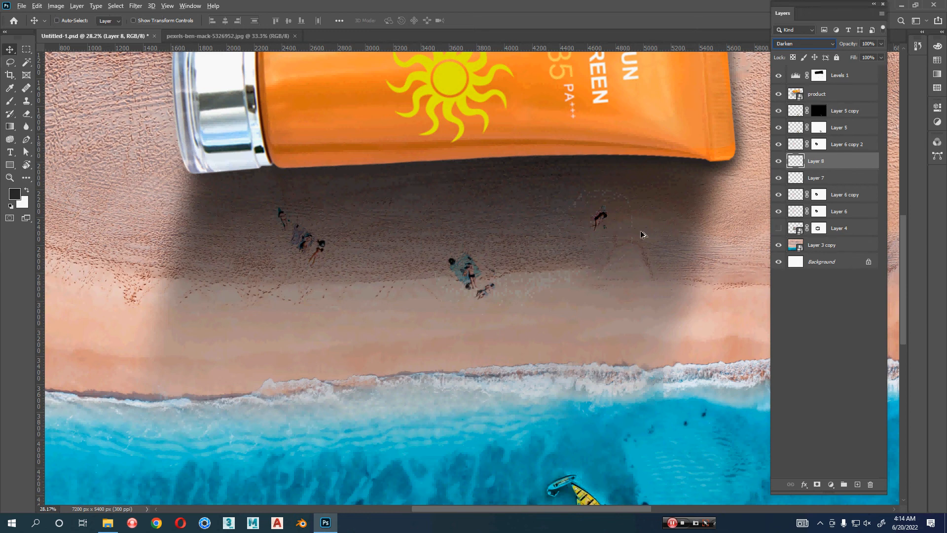
Try placing a duplicate of the pink-towel sunbather beside the original, flipped horizontally and rotated about a quarter turn
{"action": "left_click_drag", "start_coordinate": [643, 239], "coordinate": [664, 250]}
{"action": "key", "text": "ctrl+t"}
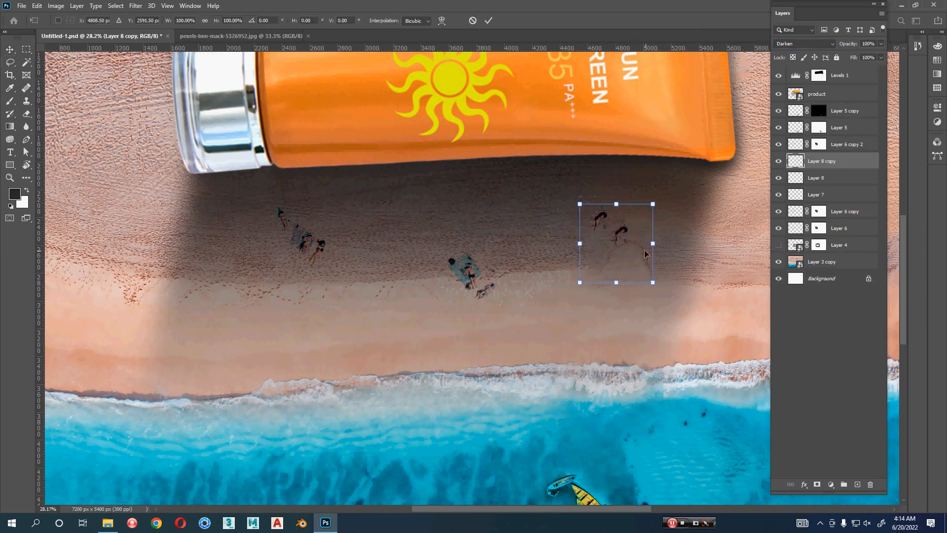
{"action": "right_click", "coordinate": [640, 249]}
{"action": "left_click", "coordinate": [687, 418]}
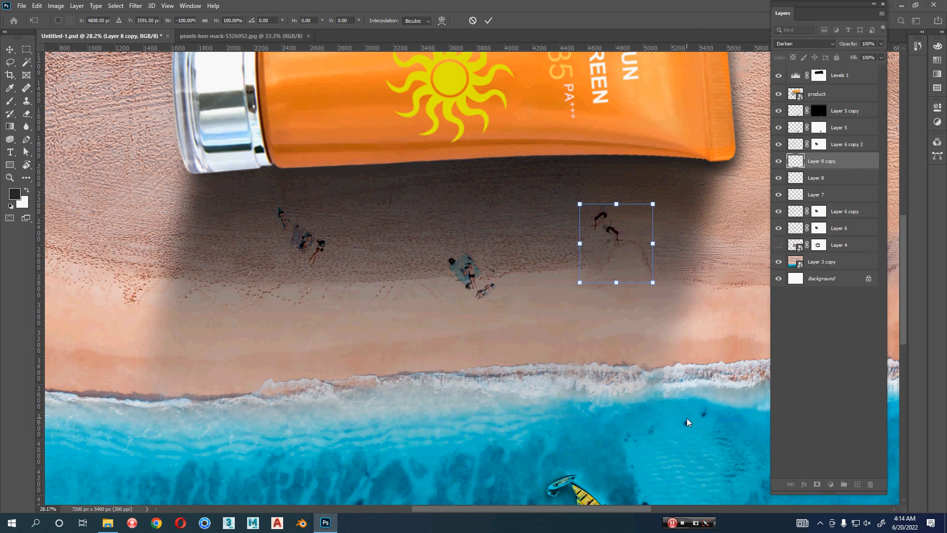
{"action": "left_click_drag", "start_coordinate": [717, 226], "coordinate": [628, 332]}
{"action": "left_click_drag", "start_coordinate": [634, 241], "coordinate": [618, 232]}
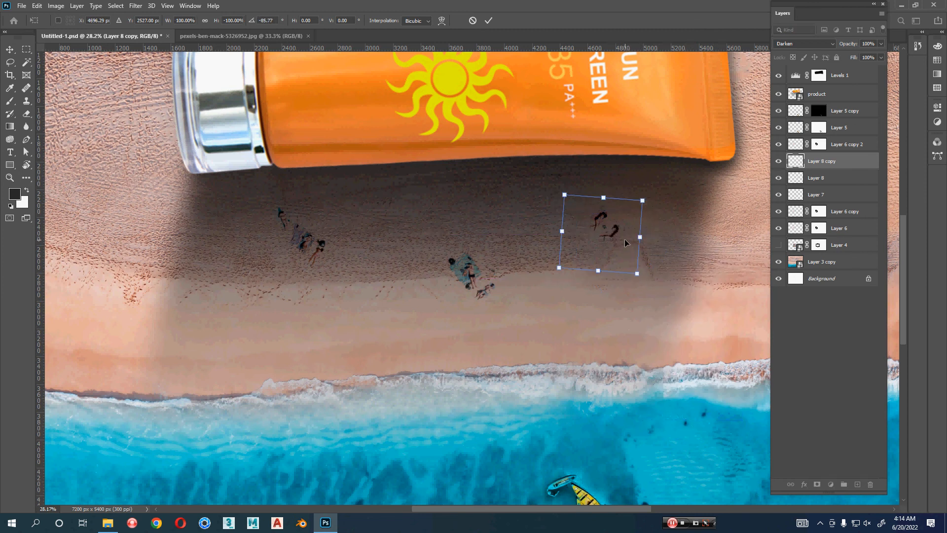
{"action": "key", "text": "Return"}
{"action": "key", "text": "ctrl+e"}
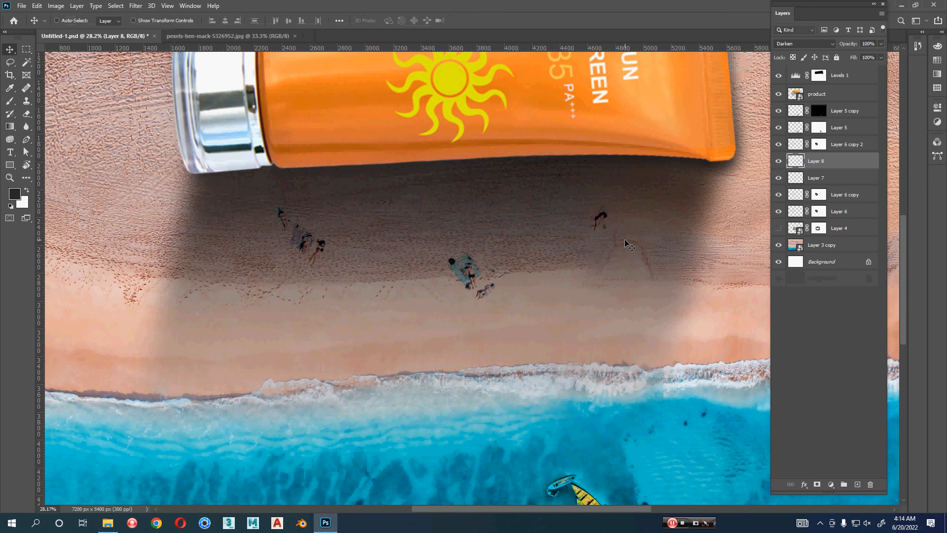
Lasso and copy the sunbather group around the bright-blue towel below the pink-towel sunbather in the aerial photo and return to the banner
{"action": "key", "text": "ctrl+Tab"}
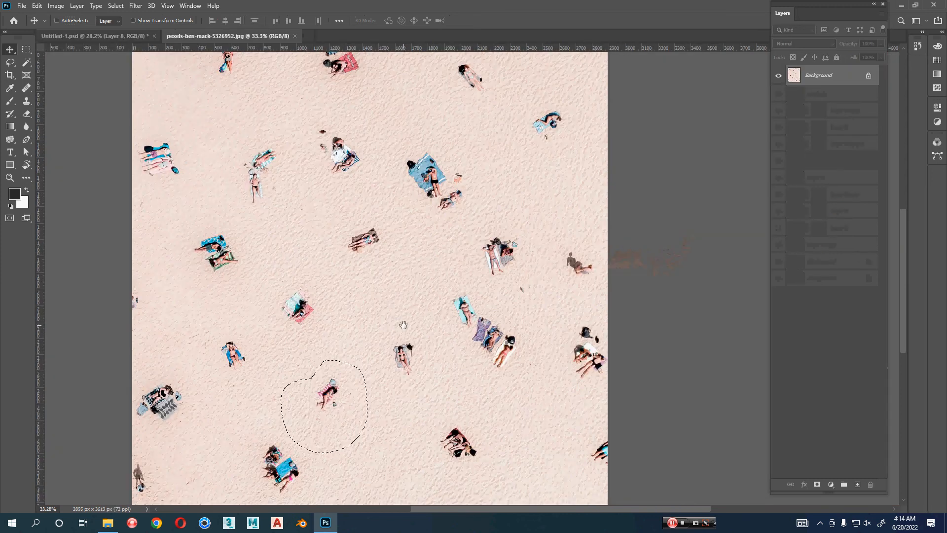
{"action": "left_click_drag", "start_coordinate": [403, 325], "coordinate": [412, 249]}
{"action": "key", "text": "q"}
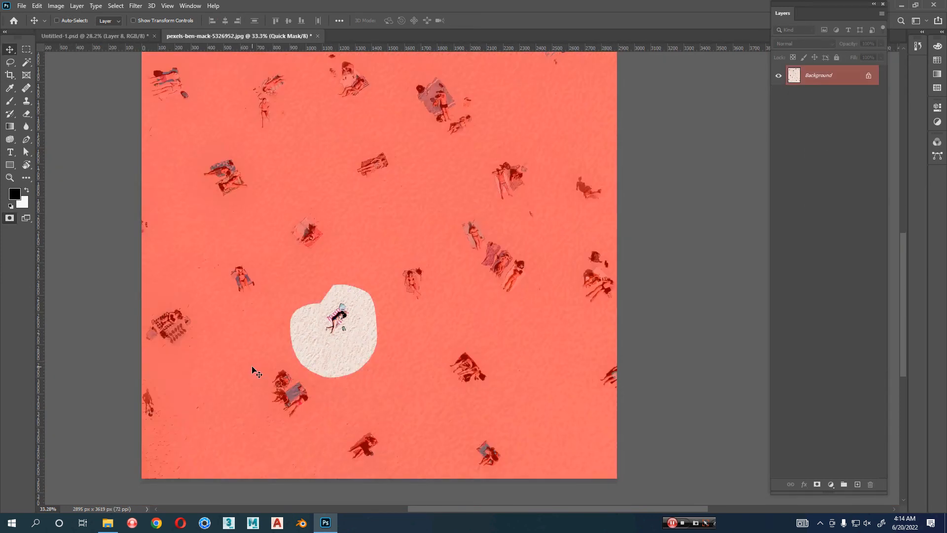
{"action": "key", "text": "q"}
{"action": "key", "text": "l"}
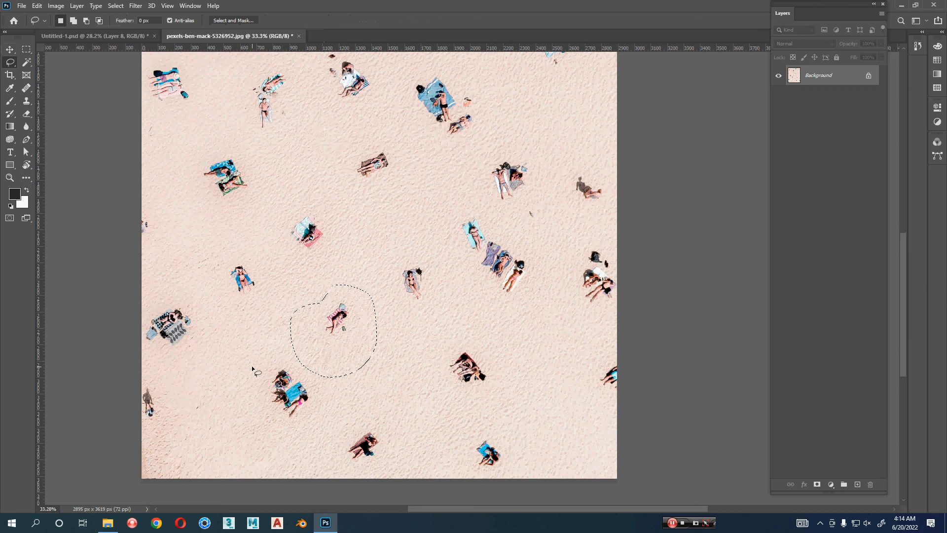
{"action": "mouse_move", "coordinate": [241, 369]}
{"action": "left_mouse_down"}
{"action": "mouse_move", "coordinate": [261, 351]}
{"action": "mouse_move", "coordinate": [335, 402]}
{"action": "mouse_move", "coordinate": [238, 425]}
{"action": "mouse_move", "coordinate": [240, 373]}
{"action": "left_mouse_up"}
{"action": "key", "text": "ctrl+c"}
{"action": "key", "text": "ctrl+Tab"}
Paste the sunbather group, move it onto the light sand near the shoreline below the tube, and set its blend mode to Darken
{"action": "key", "text": "ctrl+v"}
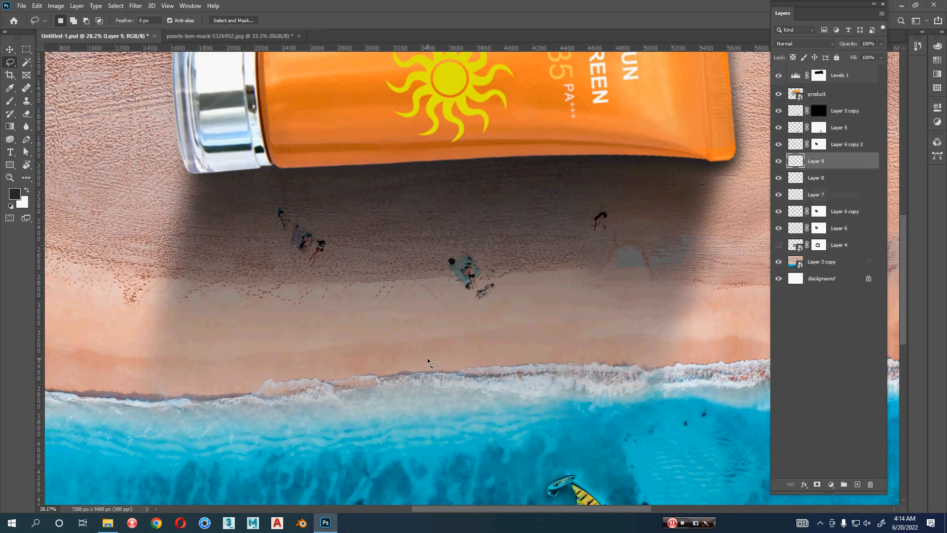
{"action": "key", "text": "v"}
{"action": "left_click_drag", "start_coordinate": [487, 314], "coordinate": [367, 359]}
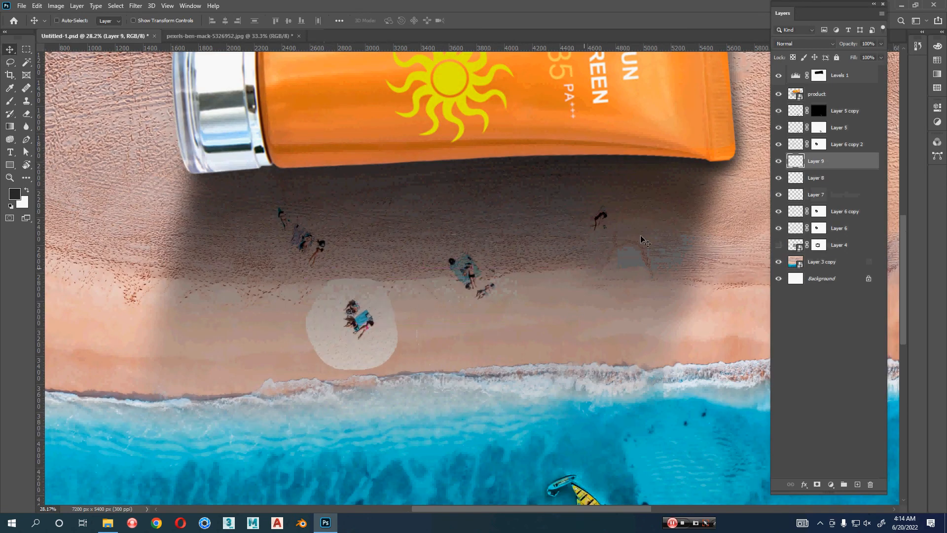
{"action": "left_click", "coordinate": [797, 43]}
{"action": "left_click", "coordinate": [802, 74]}
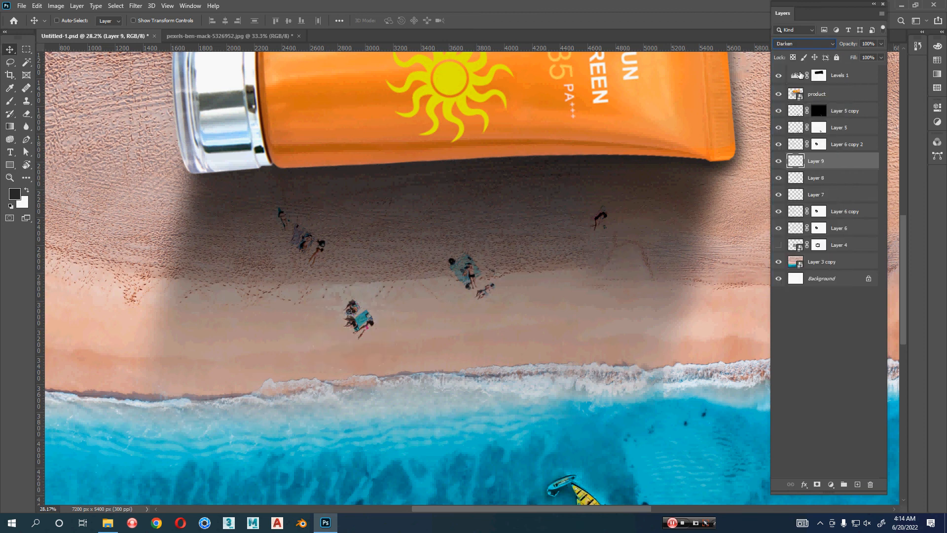
{"action": "left_click_drag", "start_coordinate": [594, 310], "coordinate": [538, 308]}
{"action": "scroll", "coordinate": [538, 308], "scroll_direction": "down", "scroll_amount": 2}
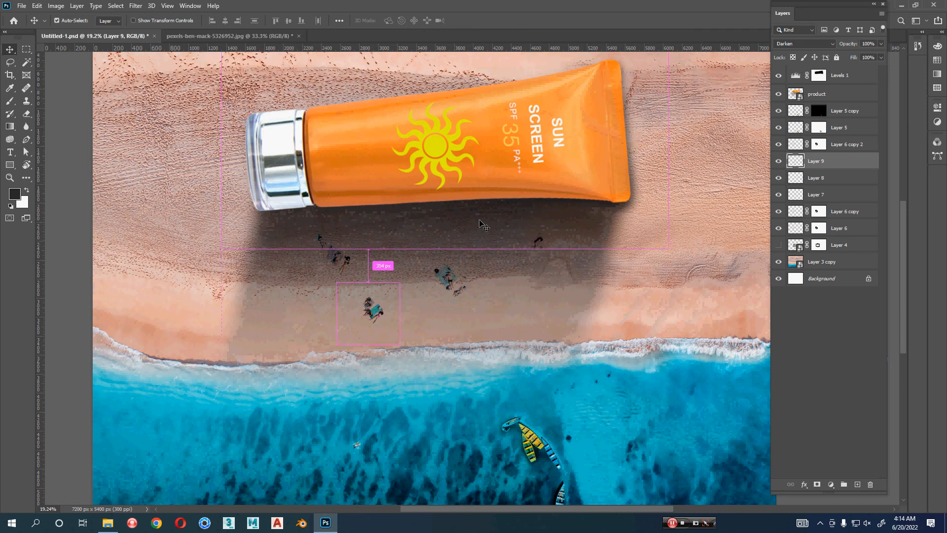
Close the aerial sunbather photo pexels-ben-mack-5326952.jpg
{"action": "key", "text": "ctrl+Tab"}
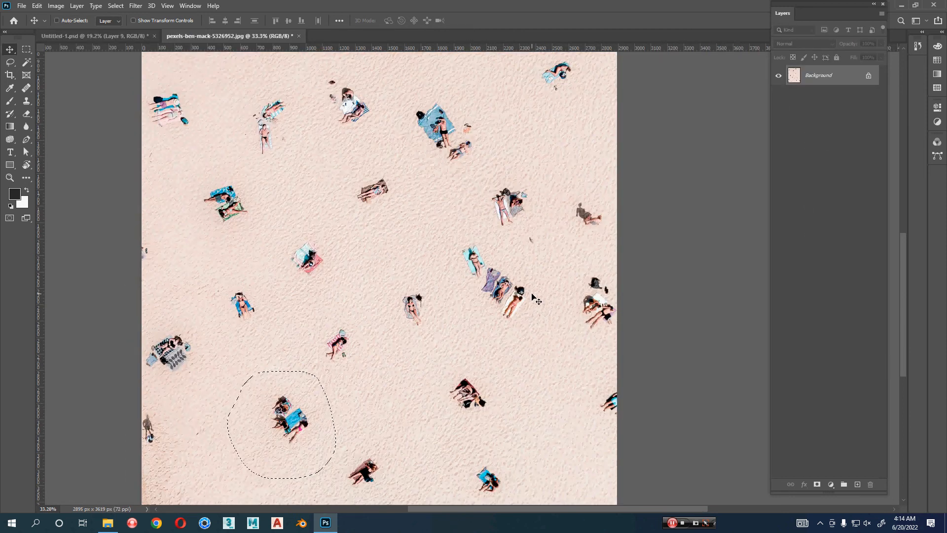
{"action": "key", "text": "ctrl+w"}
{"action": "key", "text": "Return"}
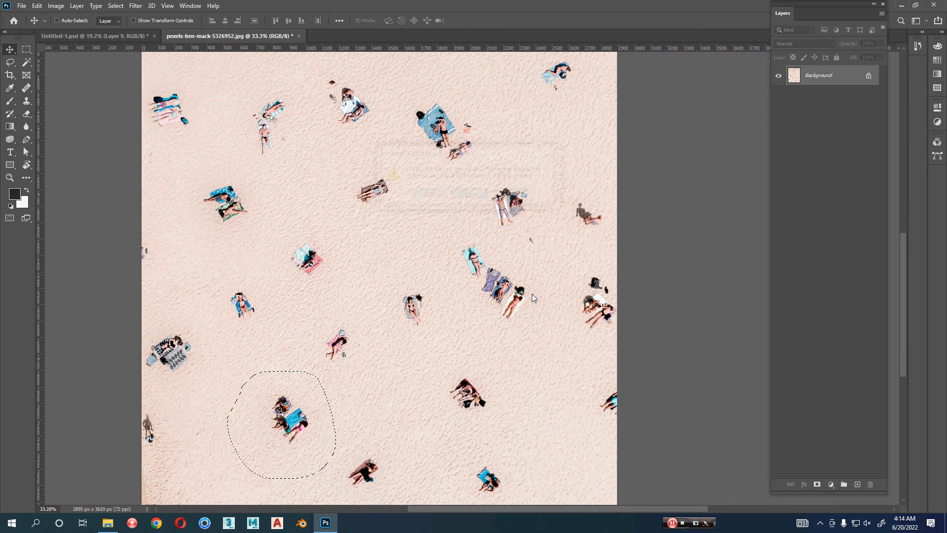
Switch to File Explorer and open the surfer photo pexels-pok-rie-5736438 from the Banner Manipulation folder in Photoshop
{"action": "key", "text": "alt+Tab"}
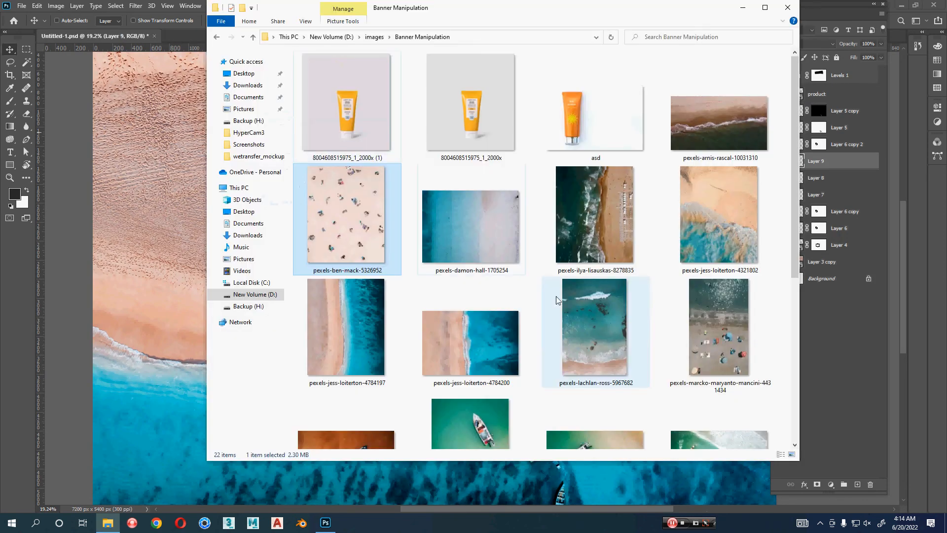
{"action": "left_click", "coordinate": [605, 222]}
{"action": "scroll", "coordinate": [606, 221], "scroll_direction": "down", "scroll_amount": 3}
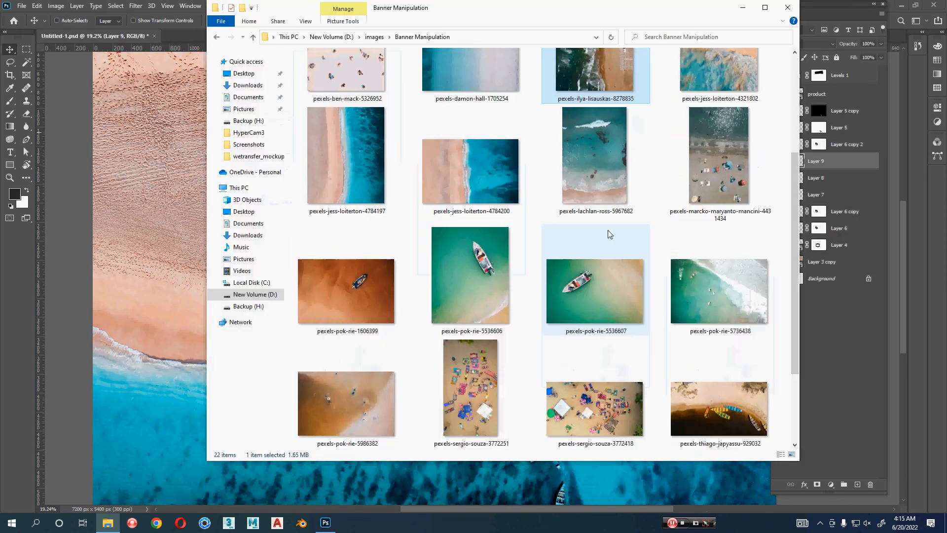
{"action": "left_click_drag", "start_coordinate": [478, 286], "coordinate": [395, 35]}
{"action": "key", "text": "alt+Tab"}
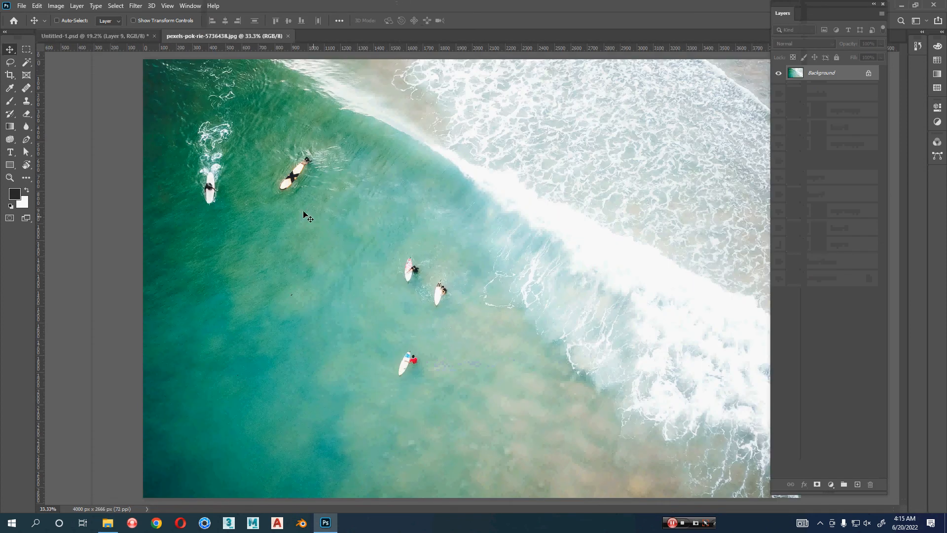
Lasso and copy the two upper surfers with their surrounding water in the surfer photo and return to the banner
{"action": "key", "text": "l"}
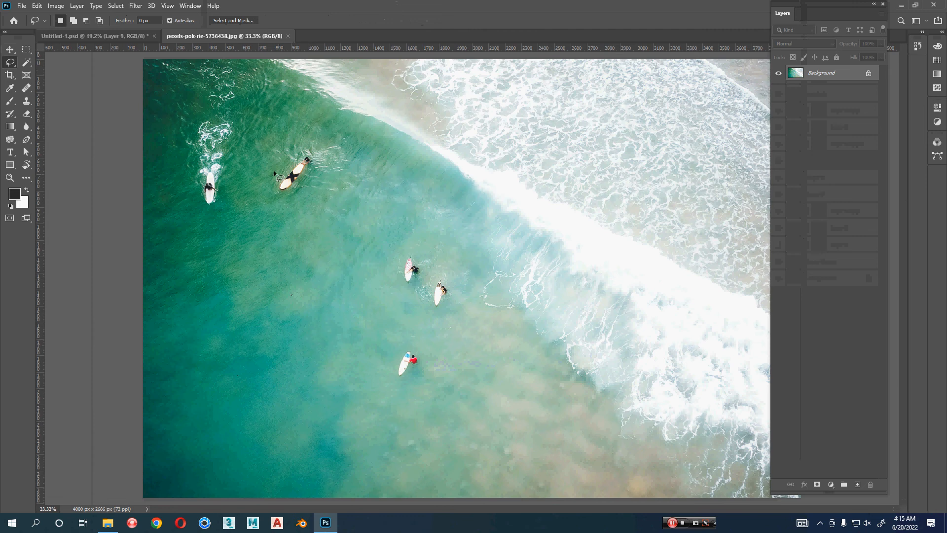
{"action": "mouse_move", "coordinate": [172, 120]}
{"action": "left_mouse_down"}
{"action": "mouse_move", "coordinate": [186, 95]}
{"action": "mouse_move", "coordinate": [245, 86]}
{"action": "mouse_move", "coordinate": [324, 113]}
{"action": "left_mouse_up"}
{"action": "mouse_move", "coordinate": [365, 190]}
{"action": "left_mouse_down"}
{"action": "mouse_move", "coordinate": [342, 235]}
{"action": "mouse_move", "coordinate": [267, 269]}
{"action": "left_mouse_up"}
{"action": "left_click_drag", "start_coordinate": [152, 210], "coordinate": [154, 213]}
{"action": "left_click", "coordinate": [96, 36]}
Paste the surfers into the banner above Layer 9 and move the patch into the sea beside the boats, toward the cap end
{"action": "key", "text": "ctrl+v"}
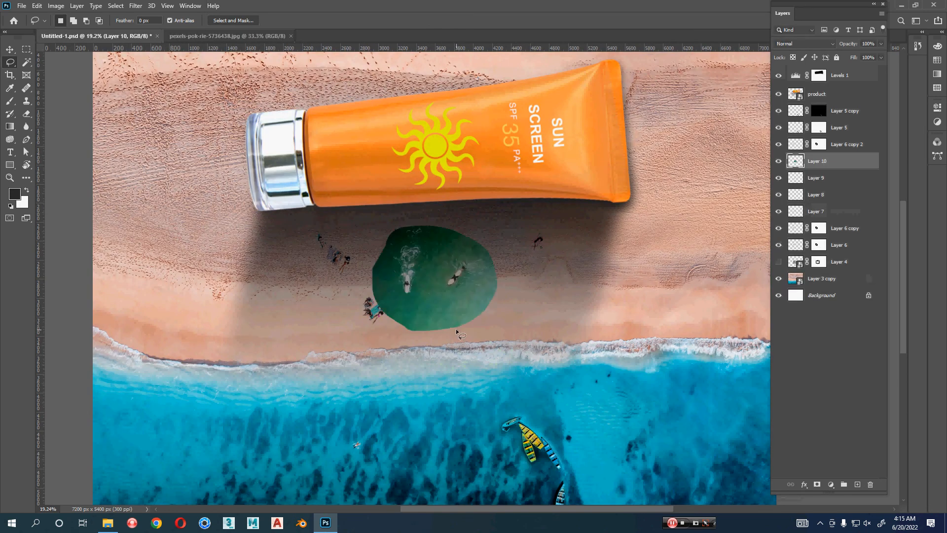
{"action": "key", "text": "v"}
{"action": "scroll", "coordinate": [455, 328], "scroll_direction": "down", "scroll_amount": 3}
{"action": "left_click_drag", "start_coordinate": [422, 158], "coordinate": [352, 322]}
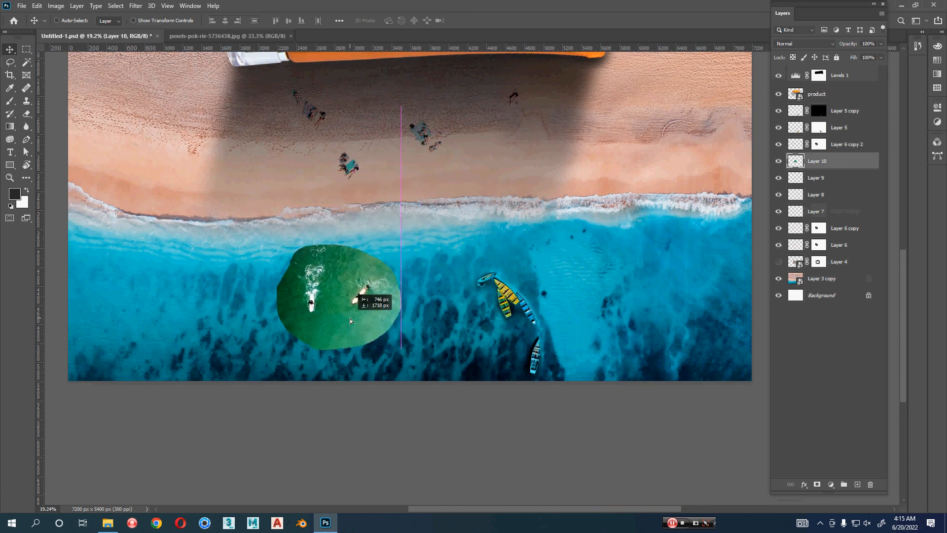
Try successive blend modes on the surfer patch and settle on Luminosity
{"action": "left_click", "coordinate": [800, 45]}
{"action": "left_click", "coordinate": [800, 45]}
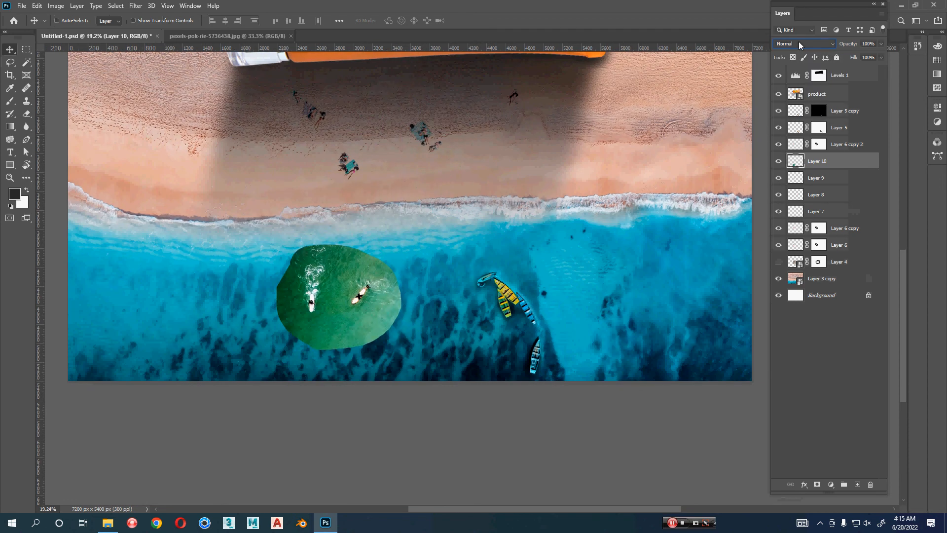
{"action": "key", "text": "Down"}
{"action": "key", "text": "Down"}
{"action": "key", "text": "Down"}
{"action": "key", "text": "Down"}
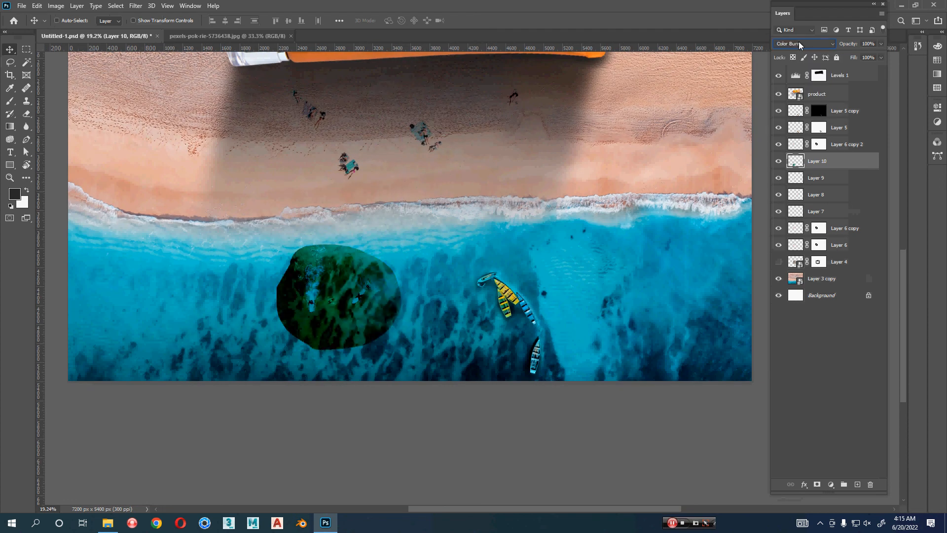
{"action": "key", "text": "Down"}
{"action": "key", "text": "Down"}
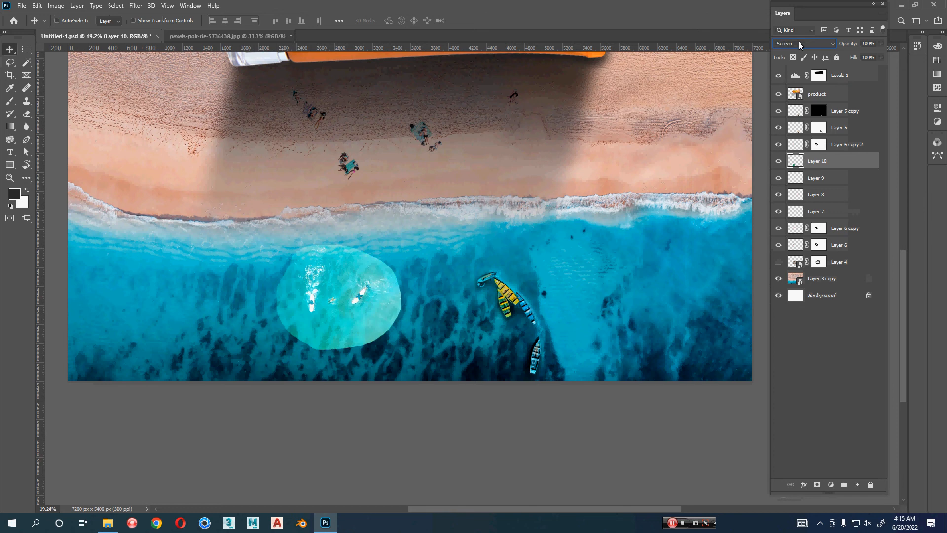
{"action": "key", "text": "Down"}
{"action": "key", "text": "Down"}
{"action": "key", "text": "Down"}
{"action": "key", "text": "Down"}
{"action": "key", "text": "Down"}
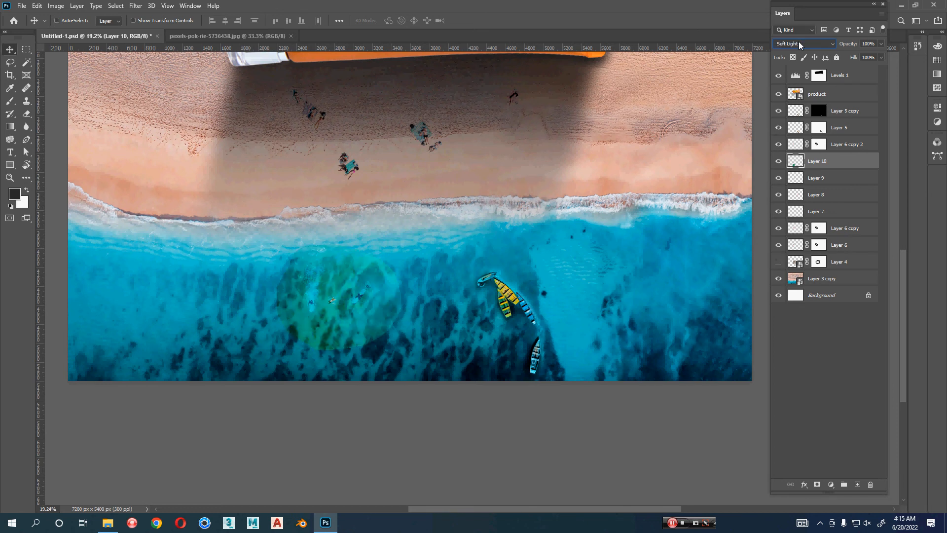
{"action": "key", "text": "Down"}
{"action": "key", "text": "Down"}
{"action": "key", "text": "Down"}
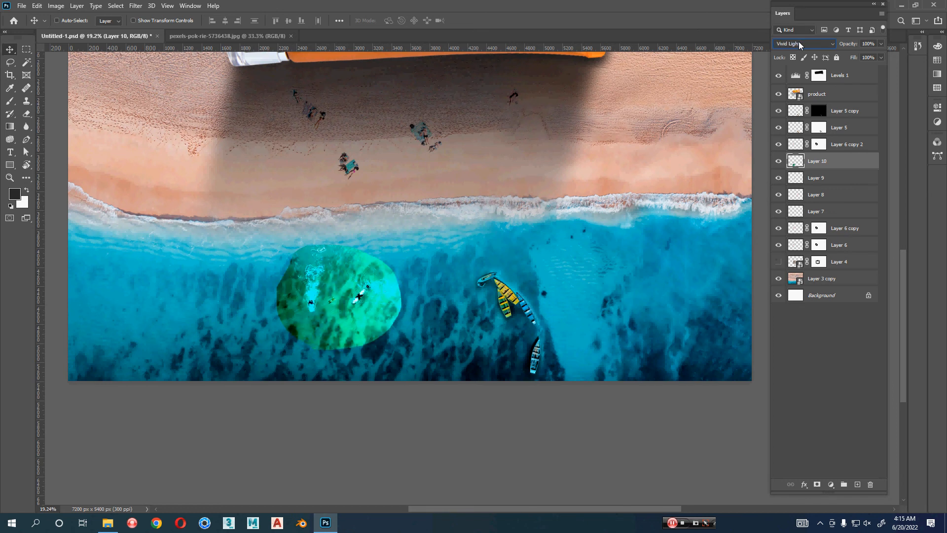
{"action": "key", "text": "Down"}
{"action": "key", "text": "Down"}
{"action": "key", "text": "Down"}
{"action": "key", "text": "Down"}
{"action": "key", "text": "Down"}
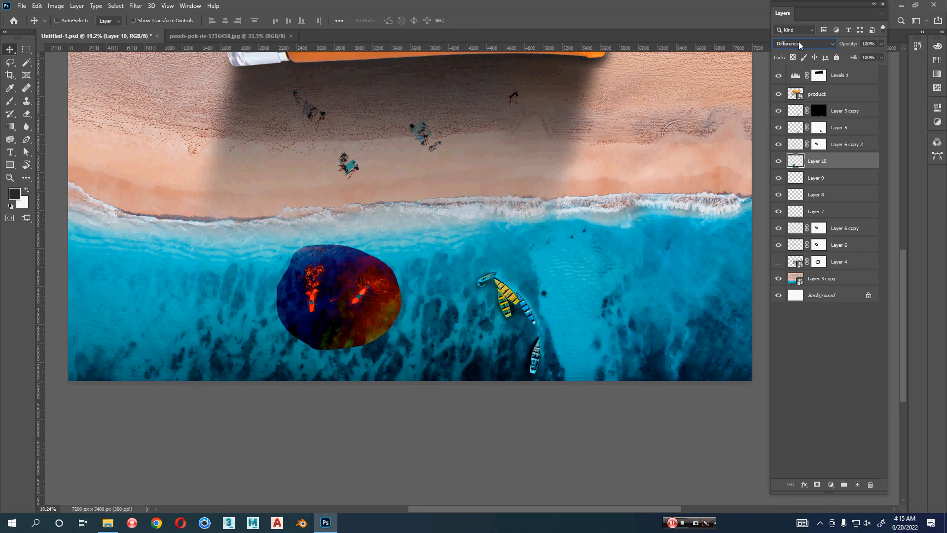
{"action": "key", "text": "Down"}
{"action": "key", "text": "Down"}
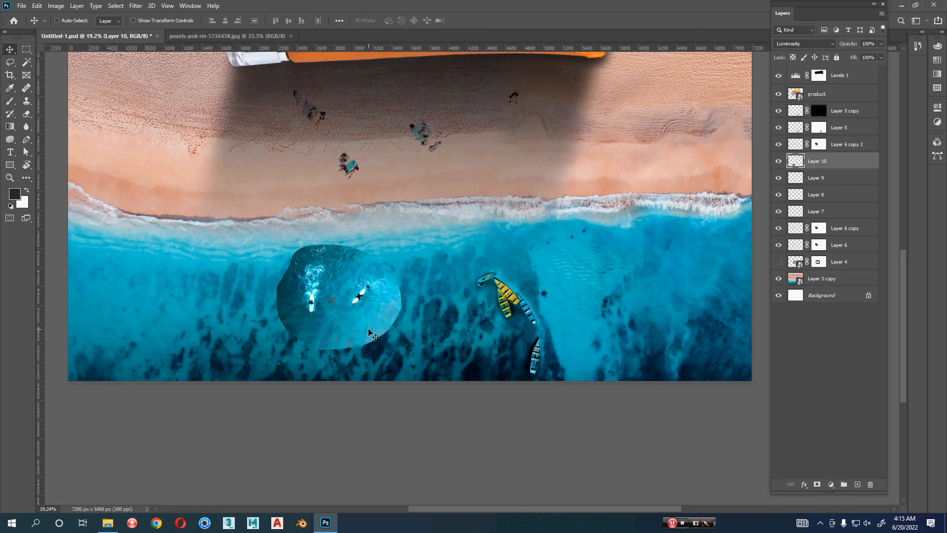
Add a layer mask to the surfer patch and brush black around its edges to blend it into the sea
{"action": "key", "text": "z"}
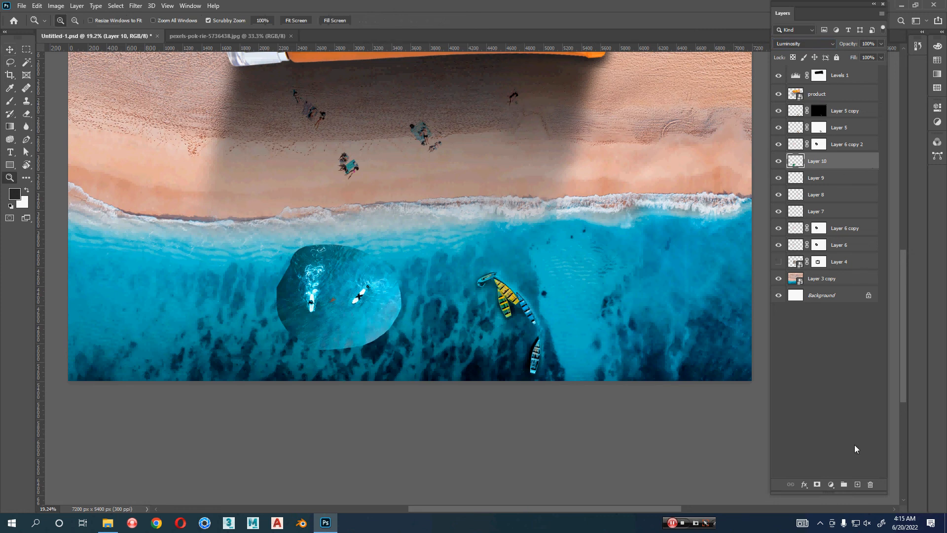
{"action": "left_click", "coordinate": [817, 484]}
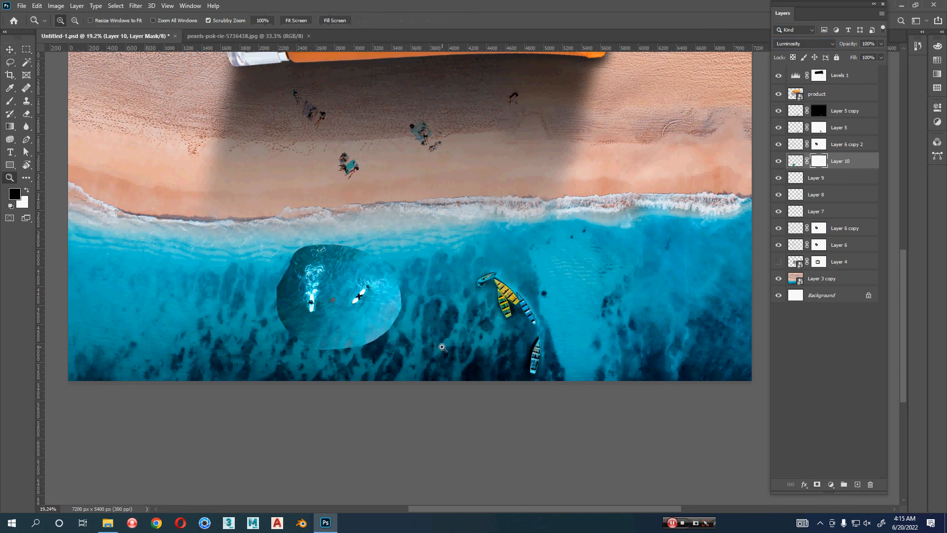
{"action": "key", "text": "b"}
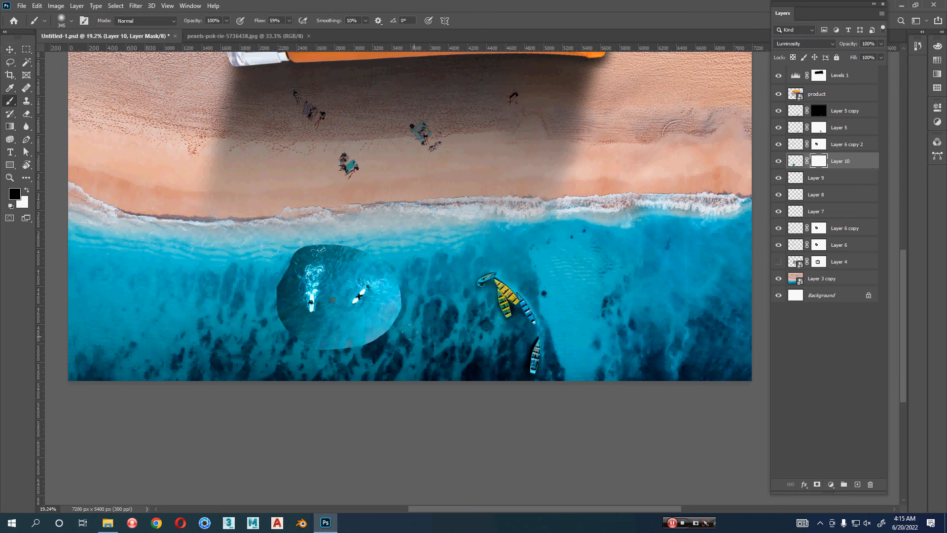
{"action": "left_click_drag", "start_coordinate": [420, 338], "coordinate": [428, 341]}
{"action": "mouse_move", "coordinate": [398, 280]}
{"action": "left_mouse_down"}
{"action": "mouse_move", "coordinate": [387, 263]}
{"action": "mouse_move", "coordinate": [388, 297]}
{"action": "mouse_move", "coordinate": [367, 336]}
{"action": "mouse_move", "coordinate": [397, 293]}
{"action": "mouse_move", "coordinate": [394, 279]}
{"action": "mouse_move", "coordinate": [367, 320]}
{"action": "mouse_move", "coordinate": [295, 341]}
{"action": "mouse_move", "coordinate": [324, 333]}
{"action": "mouse_move", "coordinate": [291, 330]}
{"action": "mouse_move", "coordinate": [260, 300]}
{"action": "mouse_move", "coordinate": [256, 277]}
{"action": "mouse_move", "coordinate": [281, 222]}
{"action": "mouse_move", "coordinate": [250, 274]}
{"action": "mouse_move", "coordinate": [245, 308]}
{"action": "mouse_move", "coordinate": [265, 325]}
{"action": "mouse_move", "coordinate": [264, 266]}
{"action": "mouse_move", "coordinate": [286, 212]}
{"action": "left_mouse_up"}
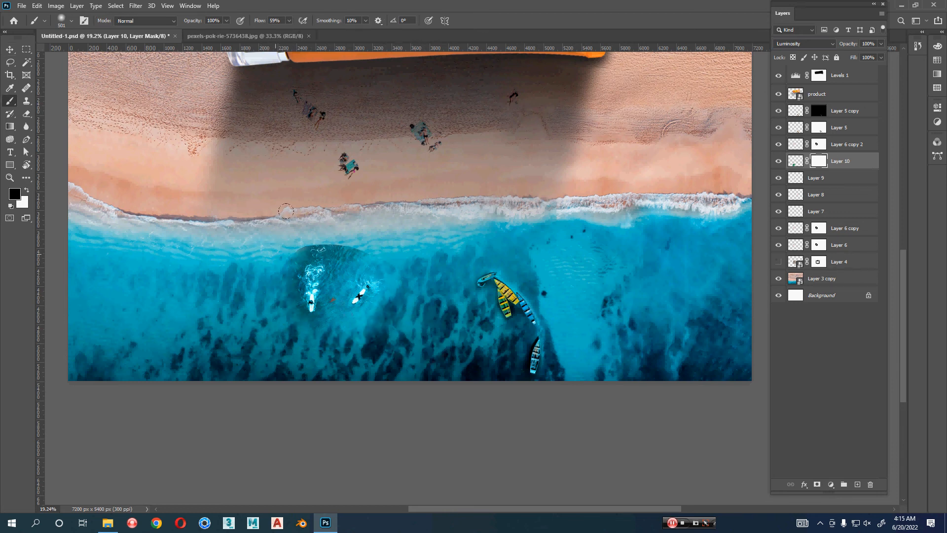
{"action": "mouse_move", "coordinate": [365, 225]}
{"action": "left_mouse_down"}
{"action": "mouse_move", "coordinate": [274, 228]}
{"action": "mouse_move", "coordinate": [331, 234]}
{"action": "mouse_move", "coordinate": [339, 225]}
{"action": "mouse_move", "coordinate": [341, 247]}
{"action": "mouse_move", "coordinate": [357, 239]}
{"action": "mouse_move", "coordinate": [381, 248]}
{"action": "mouse_move", "coordinate": [323, 229]}
{"action": "mouse_move", "coordinate": [270, 238]}
{"action": "mouse_move", "coordinate": [258, 268]}
{"action": "mouse_move", "coordinate": [258, 253]}
{"action": "mouse_move", "coordinate": [277, 317]}
{"action": "left_mouse_up"}
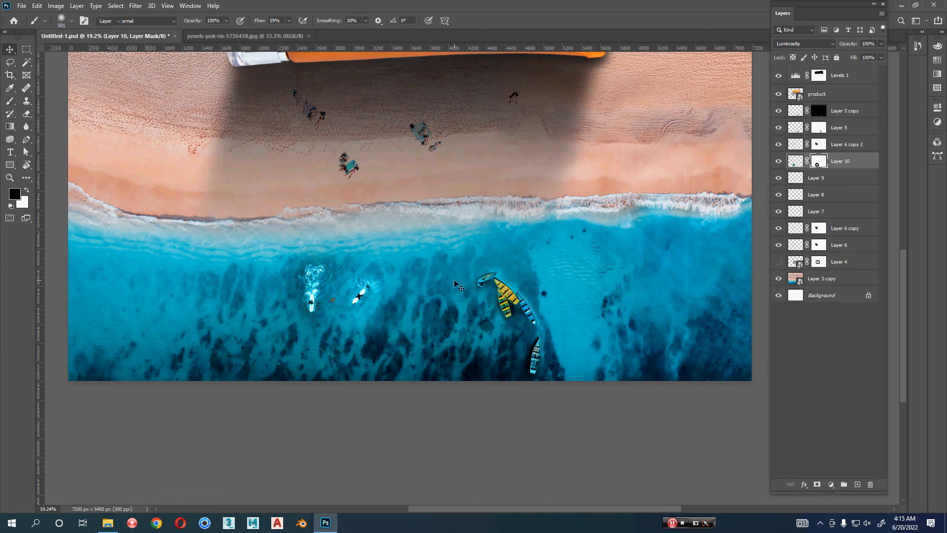
{"action": "key", "text": "ctrl+space"}
{"action": "left_click_drag", "start_coordinate": [354, 291], "coordinate": [389, 303]}
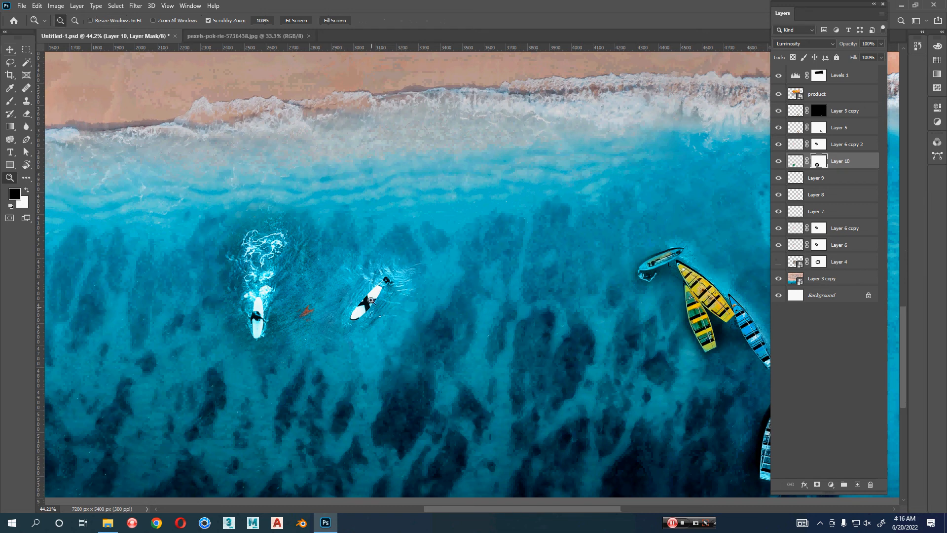
Lasso the water patch around the three surfers below the selected pair in pexels-pok-rie-5736438.jpg, copy it and return to Untitled-1.psd
{"action": "left_click_drag", "start_coordinate": [482, 295], "coordinate": [454, 323]}
{"action": "left_click_drag", "start_coordinate": [510, 355], "coordinate": [496, 357]}
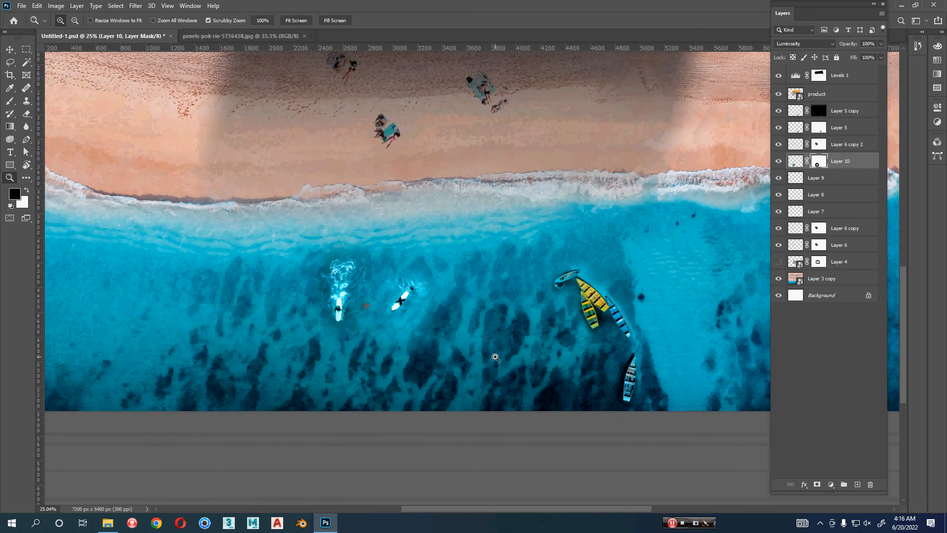
{"action": "key", "text": "v"}
{"action": "key", "text": "ctrl+Tab"}
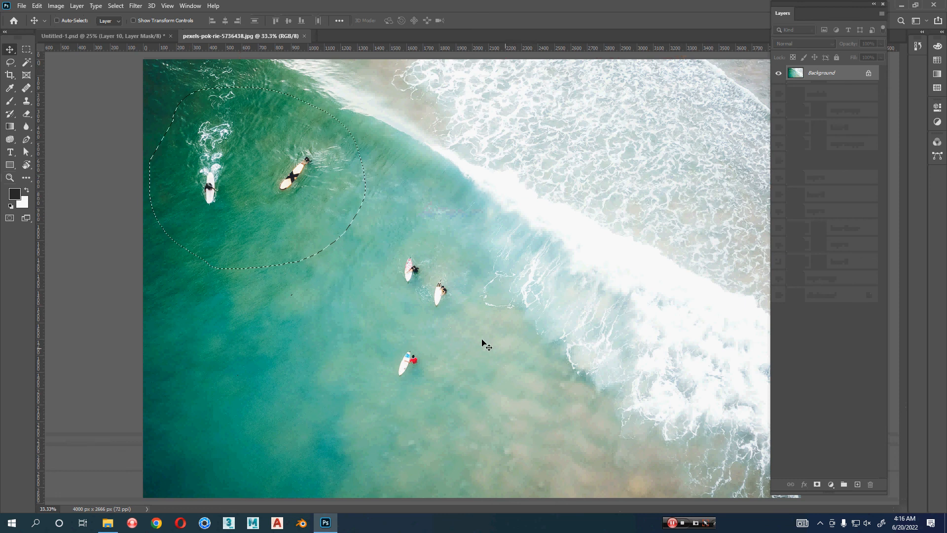
{"action": "key", "text": "l"}
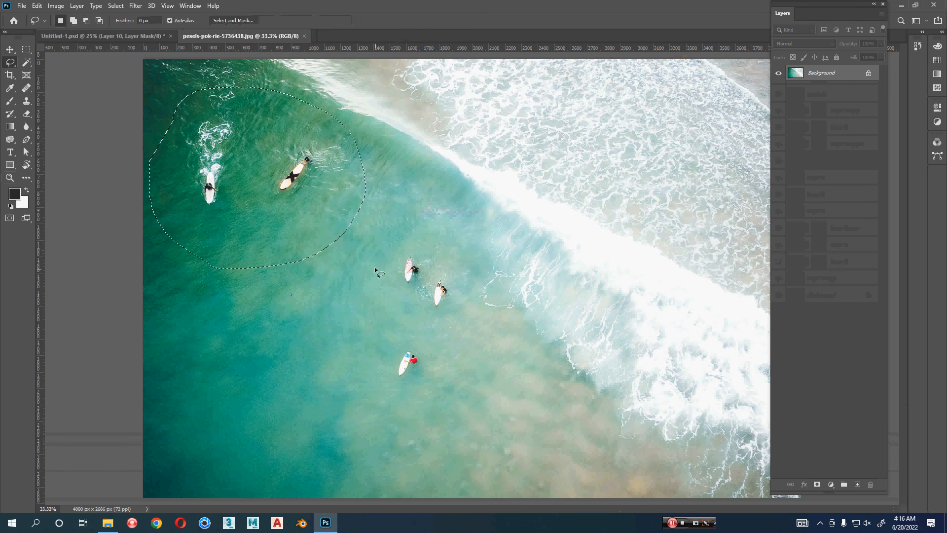
{"action": "mouse_move", "coordinate": [375, 268]}
{"action": "left_mouse_down"}
{"action": "mouse_move", "coordinate": [396, 212]}
{"action": "mouse_move", "coordinate": [441, 221]}
{"action": "mouse_move", "coordinate": [478, 280]}
{"action": "mouse_move", "coordinate": [467, 369]}
{"action": "mouse_move", "coordinate": [338, 403]}
{"action": "mouse_move", "coordinate": [333, 297]}
{"action": "left_mouse_up"}
{"action": "key", "text": "ctrl+Tab"}
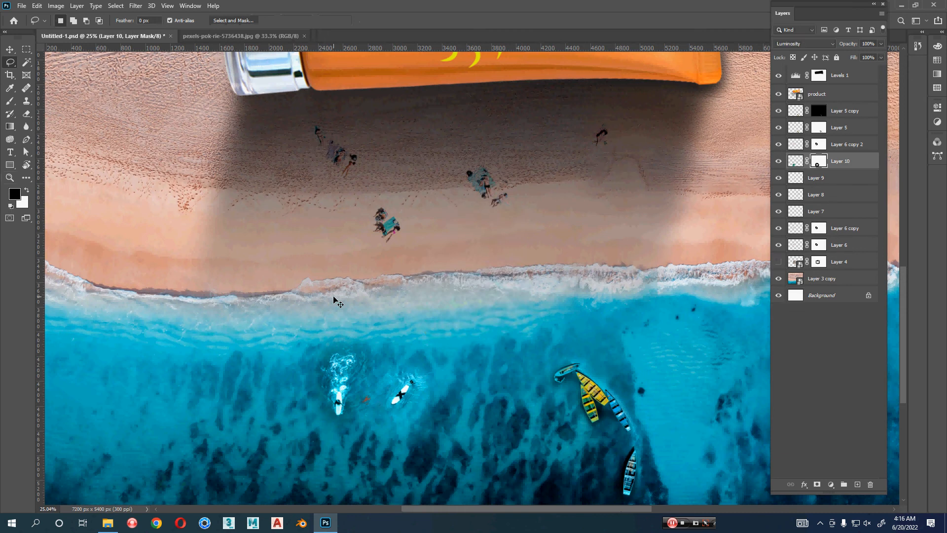
Paste the copied three-surfer patch and place it in the sea between the two existing surfers and the boats
{"action": "key", "text": "ctrl+v"}
{"action": "left_click_drag", "start_coordinate": [445, 320], "coordinate": [372, 258]}
{"action": "key", "text": "v"}
{"action": "mouse_move", "coordinate": [345, 220]}
{"action": "left_mouse_down"}
{"action": "mouse_move", "coordinate": [644, 308]}
{"action": "mouse_move", "coordinate": [632, 318]}
{"action": "mouse_move", "coordinate": [341, 325]}
{"action": "mouse_move", "coordinate": [348, 332]}
{"action": "mouse_move", "coordinate": [335, 340]}
{"action": "mouse_move", "coordinate": [341, 328]}
{"action": "left_mouse_up"}
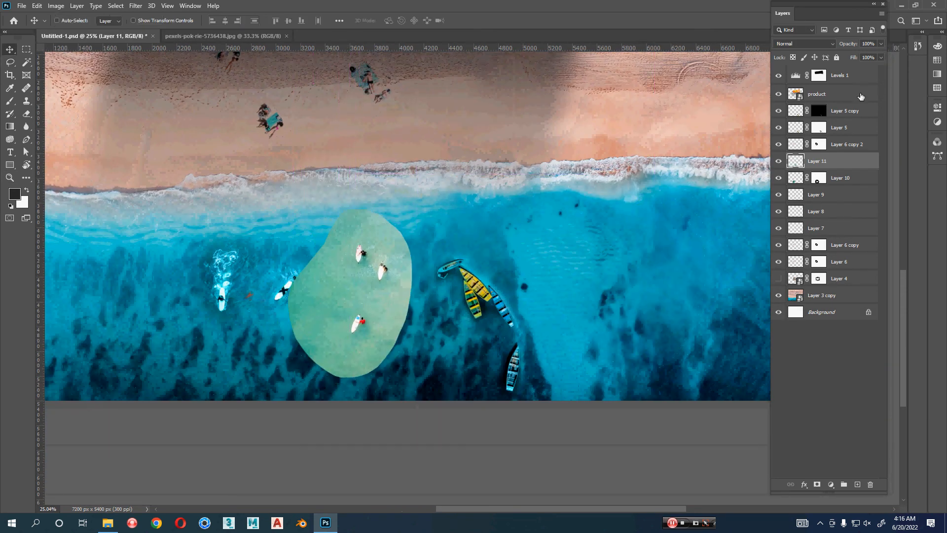
Blend the three-surfer patch with Luminosity and mask away its hard outer edge using a soft black brush
{"action": "left_click", "coordinate": [823, 48]}
{"action": "left_click", "coordinate": [807, 285]}
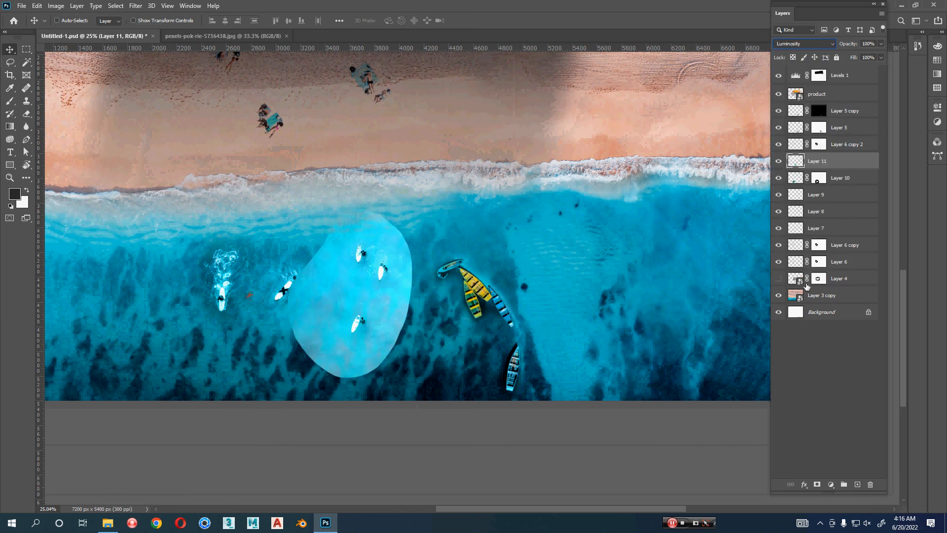
{"action": "left_click", "coordinate": [817, 484]}
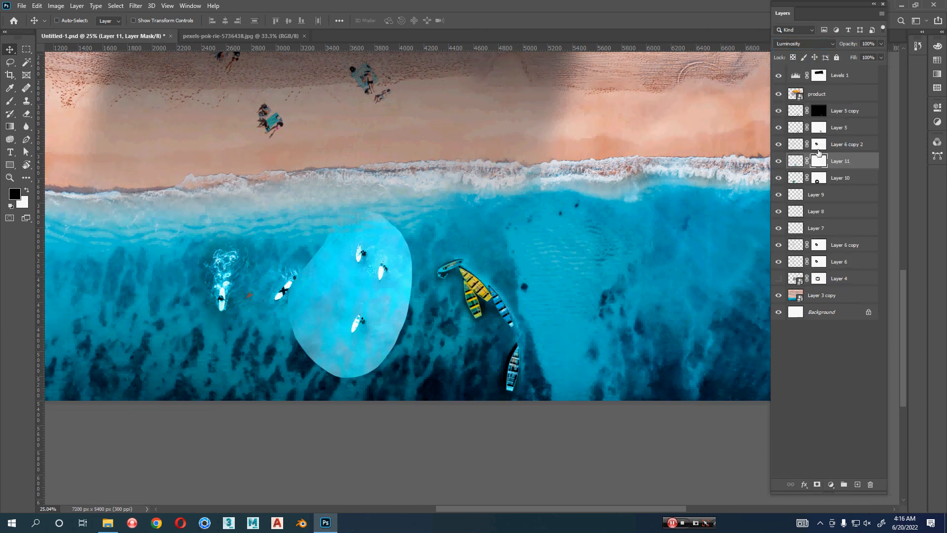
{"action": "key", "text": "b"}
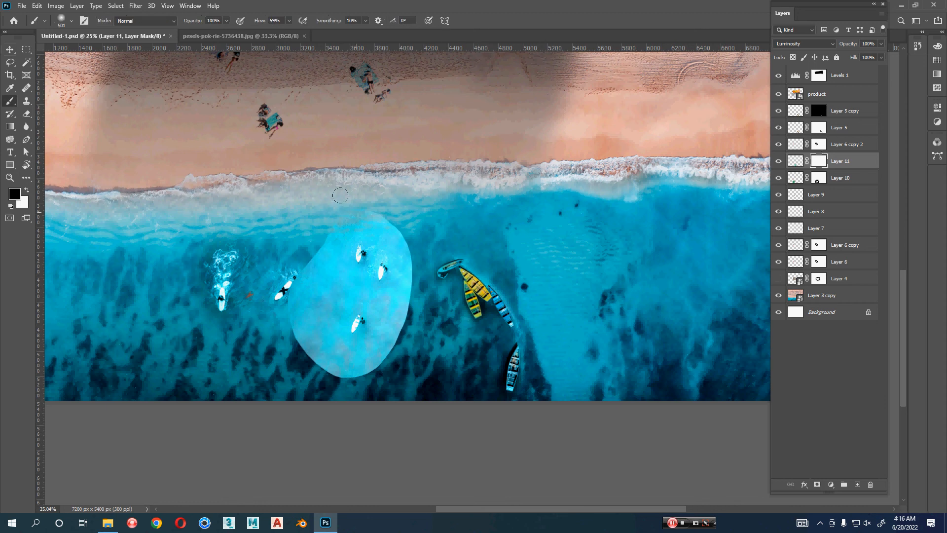
{"action": "mouse_move", "coordinate": [340, 195]}
{"action": "left_mouse_down"}
{"action": "mouse_move", "coordinate": [381, 210]}
{"action": "mouse_move", "coordinate": [357, 199]}
{"action": "mouse_move", "coordinate": [290, 236]}
{"action": "mouse_move", "coordinate": [308, 210]}
{"action": "mouse_move", "coordinate": [278, 290]}
{"action": "mouse_move", "coordinate": [289, 266]}
{"action": "mouse_move", "coordinate": [282, 314]}
{"action": "mouse_move", "coordinate": [290, 332]}
{"action": "mouse_move", "coordinate": [310, 349]}
{"action": "mouse_move", "coordinate": [295, 336]}
{"action": "mouse_move", "coordinate": [354, 352]}
{"action": "mouse_move", "coordinate": [384, 320]}
{"action": "mouse_move", "coordinate": [400, 262]}
{"action": "mouse_move", "coordinate": [408, 285]}
{"action": "mouse_move", "coordinate": [389, 214]}
{"action": "mouse_move", "coordinate": [407, 279]}
{"action": "mouse_move", "coordinate": [385, 333]}
{"action": "mouse_move", "coordinate": [341, 354]}
{"action": "mouse_move", "coordinate": [300, 328]}
{"action": "mouse_move", "coordinate": [301, 292]}
{"action": "left_mouse_up"}
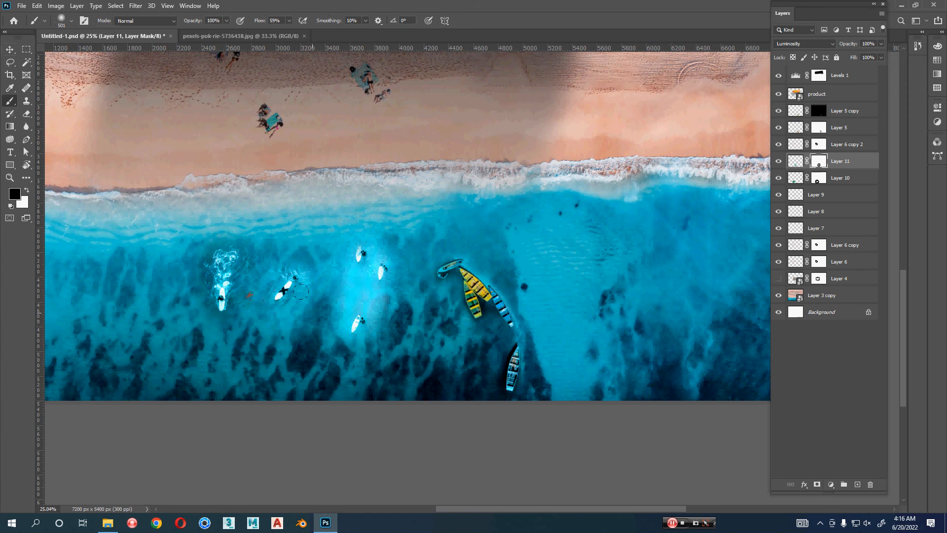
Lower the brush flow to 26% and paint out the remaining bright water around the three surfers on the mask
{"action": "left_click_drag", "start_coordinate": [268, 21], "coordinate": [243, 22]}
{"action": "scroll", "coordinate": [357, 293], "scroll_direction": "up", "scroll_amount": 3}
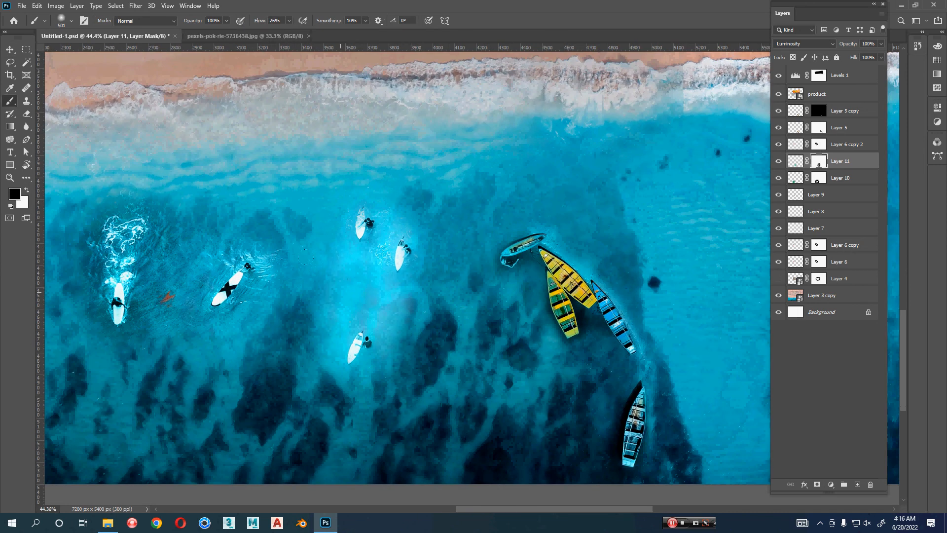
{"action": "mouse_move", "coordinate": [352, 292]}
{"action": "left_mouse_down"}
{"action": "mouse_move", "coordinate": [376, 254]}
{"action": "mouse_move", "coordinate": [347, 344]}
{"action": "left_mouse_up"}
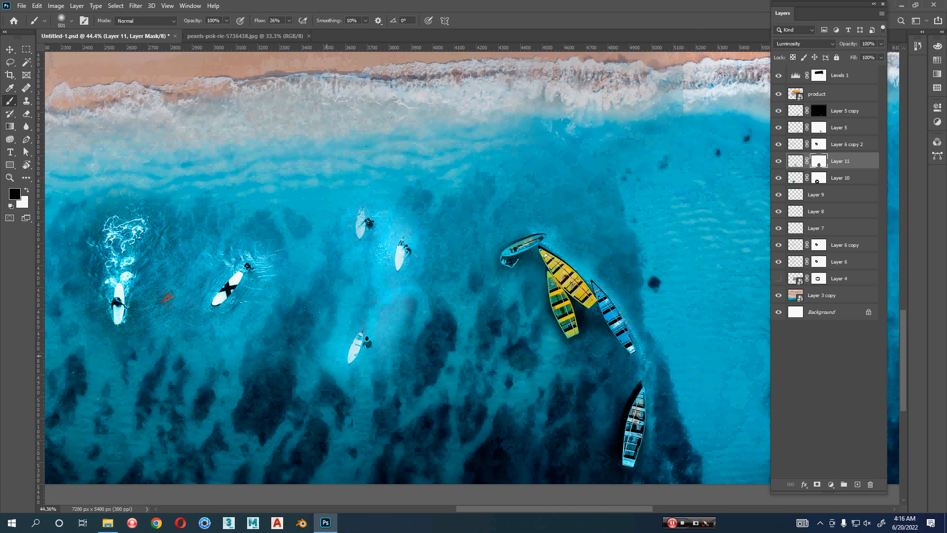
{"action": "mouse_move", "coordinate": [312, 308]}
{"action": "left_mouse_down"}
{"action": "mouse_move", "coordinate": [355, 267]}
{"action": "mouse_move", "coordinate": [385, 321]}
{"action": "mouse_move", "coordinate": [306, 380]}
{"action": "left_mouse_up"}
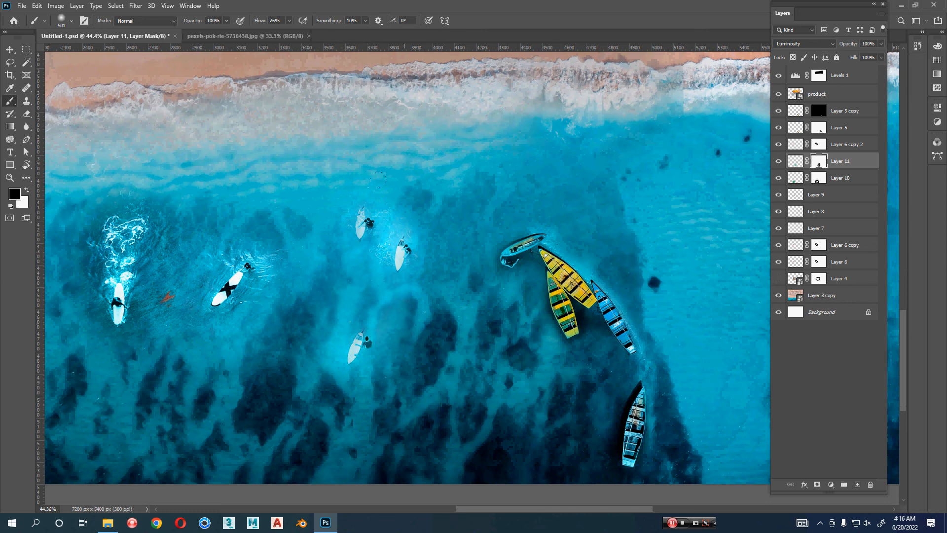
{"action": "left_click", "coordinate": [409, 219]}
{"action": "mouse_move", "coordinate": [419, 216]}
{"action": "left_mouse_down"}
{"action": "mouse_move", "coordinate": [402, 215]}
{"action": "mouse_move", "coordinate": [381, 248]}
{"action": "left_mouse_up"}
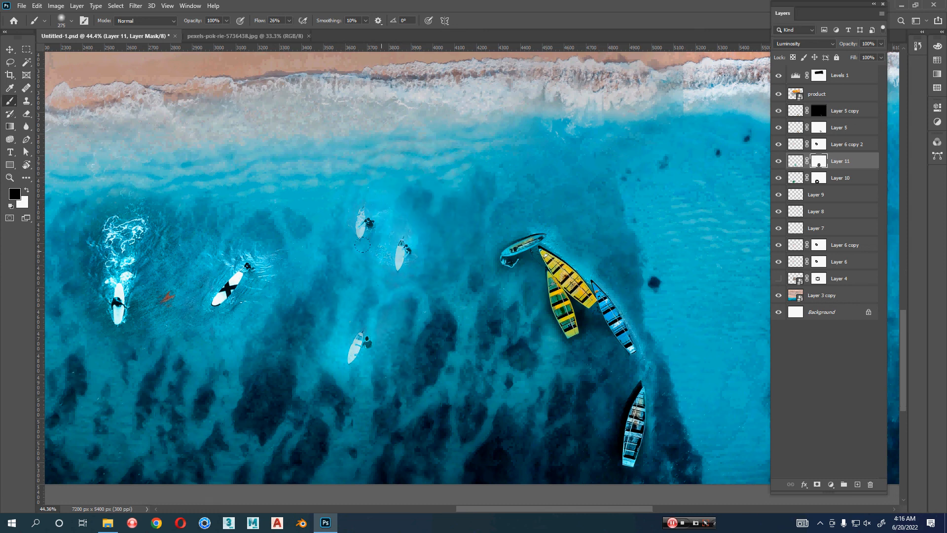
{"action": "mouse_move", "coordinate": [390, 301]}
{"action": "left_mouse_down"}
{"action": "mouse_move", "coordinate": [392, 324]}
{"action": "mouse_move", "coordinate": [338, 349]}
{"action": "mouse_move", "coordinate": [330, 385]}
{"action": "left_mouse_up"}
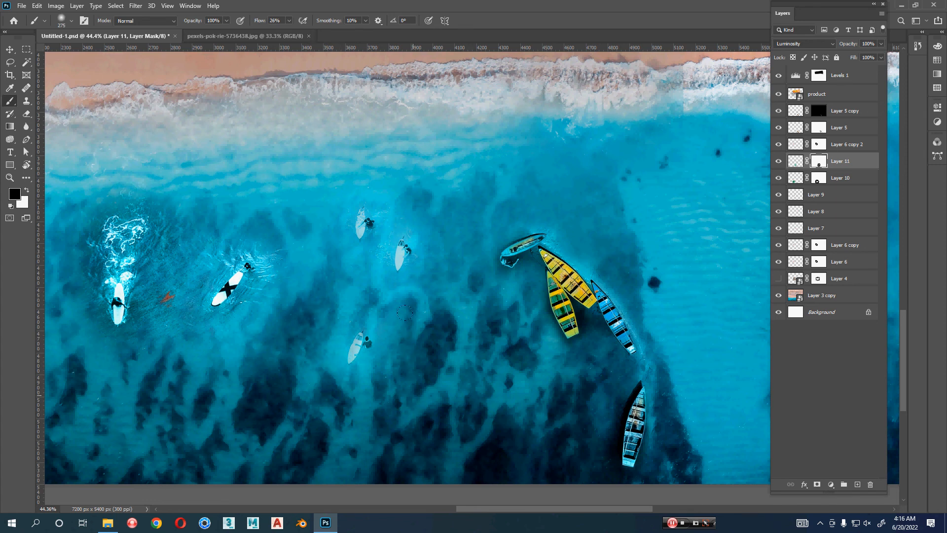
{"action": "mouse_move", "coordinate": [405, 313]}
{"action": "left_mouse_down"}
{"action": "mouse_move", "coordinate": [395, 297]}
{"action": "mouse_move", "coordinate": [388, 321]}
{"action": "left_mouse_up"}
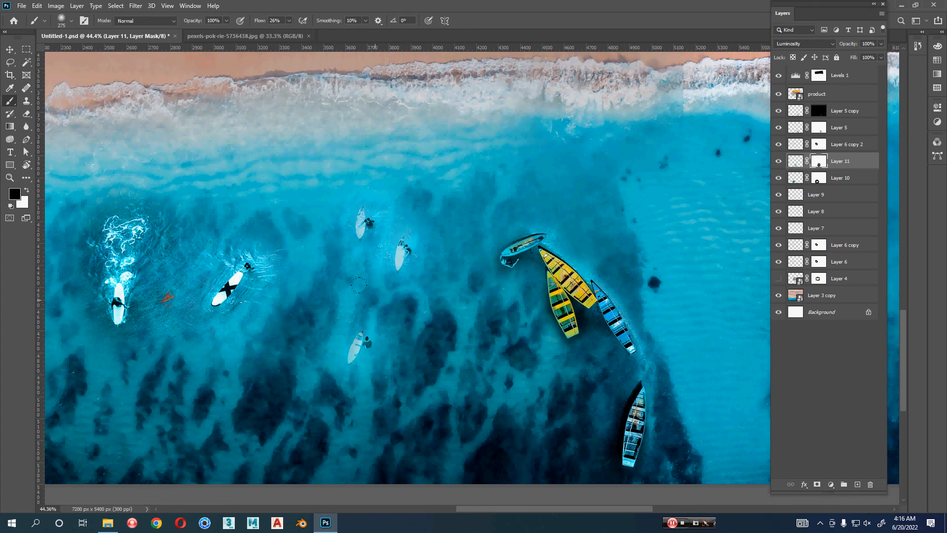
{"action": "left_click_drag", "start_coordinate": [376, 220], "coordinate": [393, 221]}
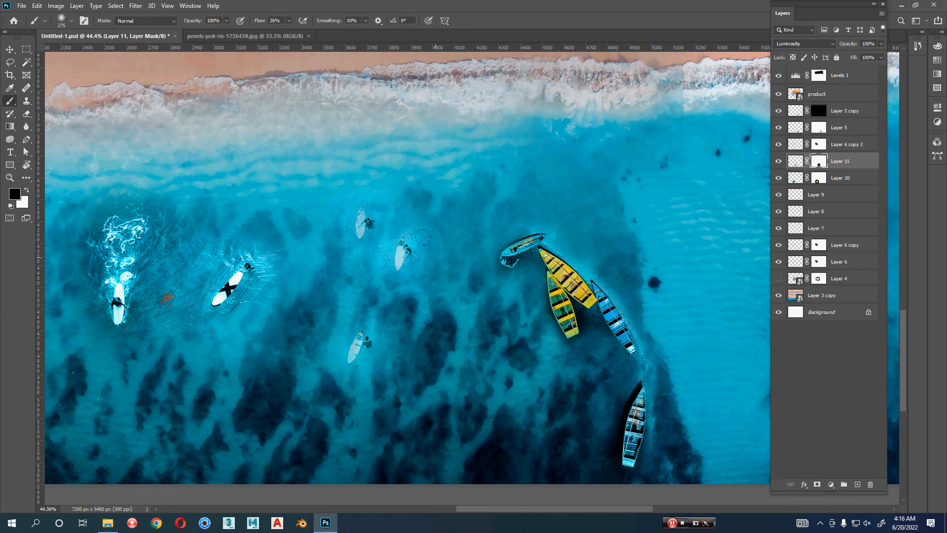
{"action": "left_click_drag", "start_coordinate": [394, 277], "coordinate": [412, 283]}
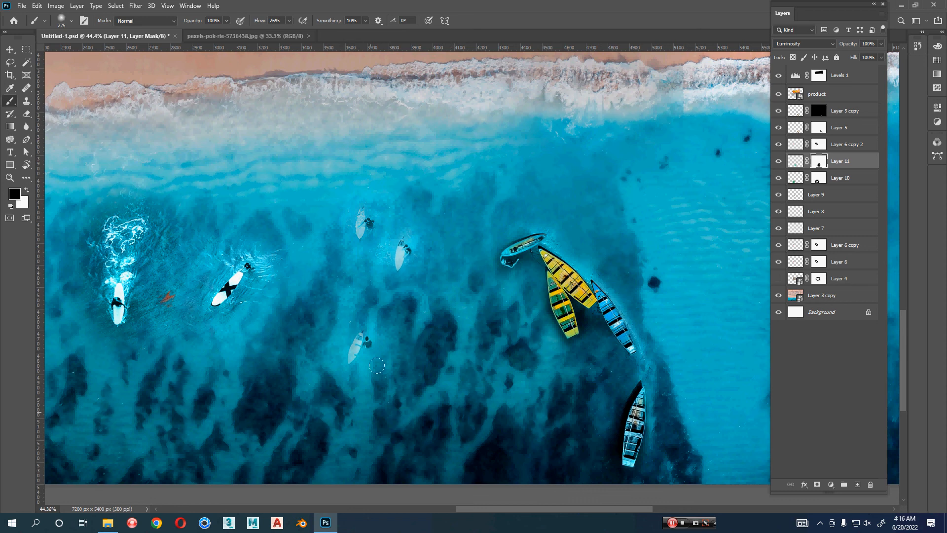
{"action": "key", "text": "v"}
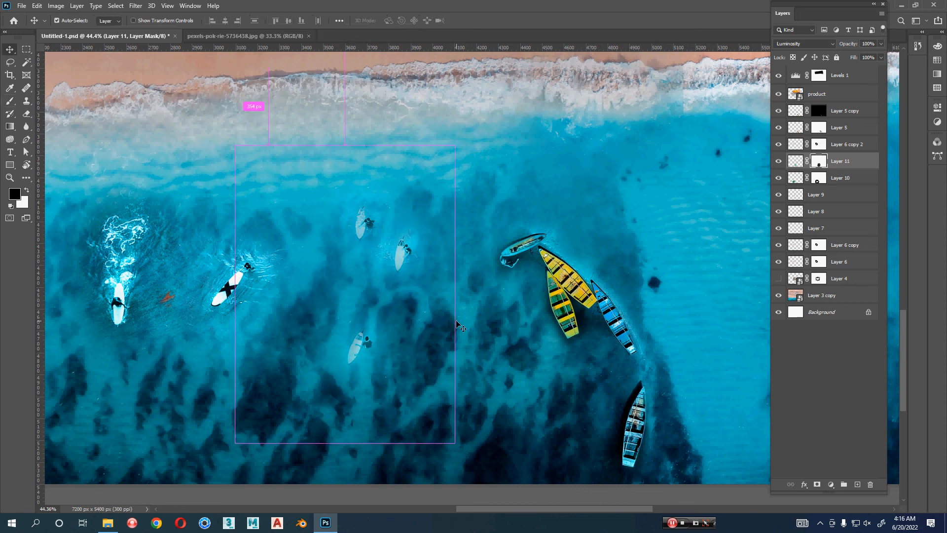
{"action": "key", "text": "ctrl+j"}
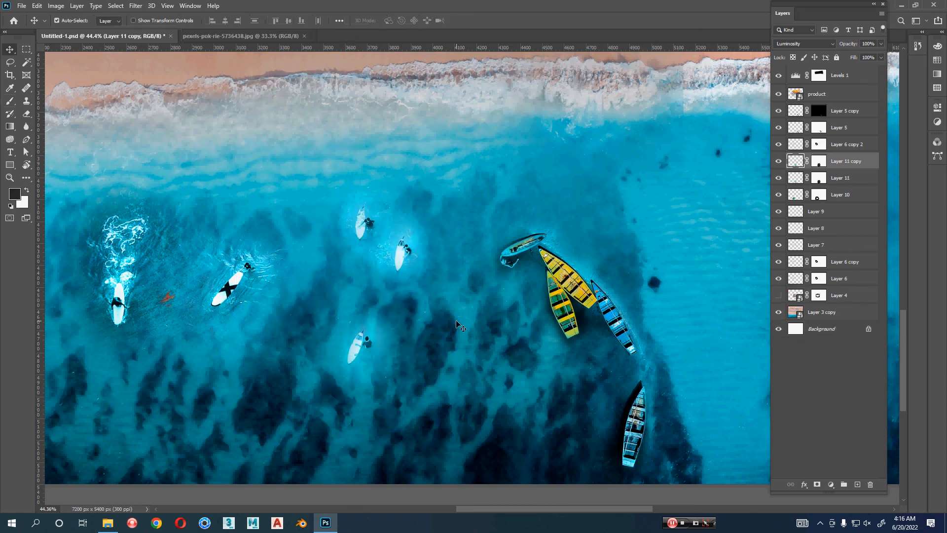
{"action": "key", "text": "z"}
{"action": "left_click_drag", "start_coordinate": [535, 225], "coordinate": [517, 241]}
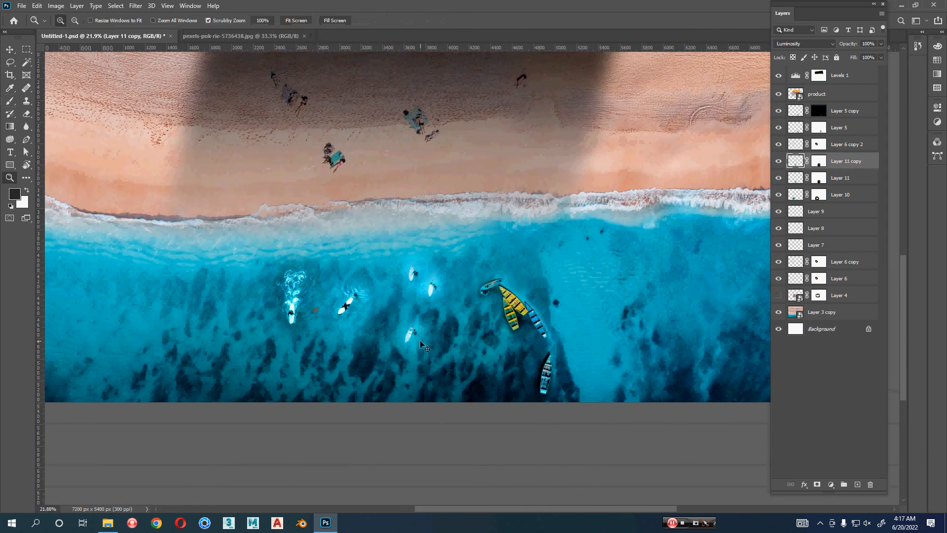
{"action": "key", "text": "ctrl+z"}
Open pexels-pok-rie-5736438 from the Banner Manipulation folder in Photoshop and show it in full-screen mode with menus
{"action": "left_click_drag", "start_coordinate": [505, 255], "coordinate": [500, 320]}
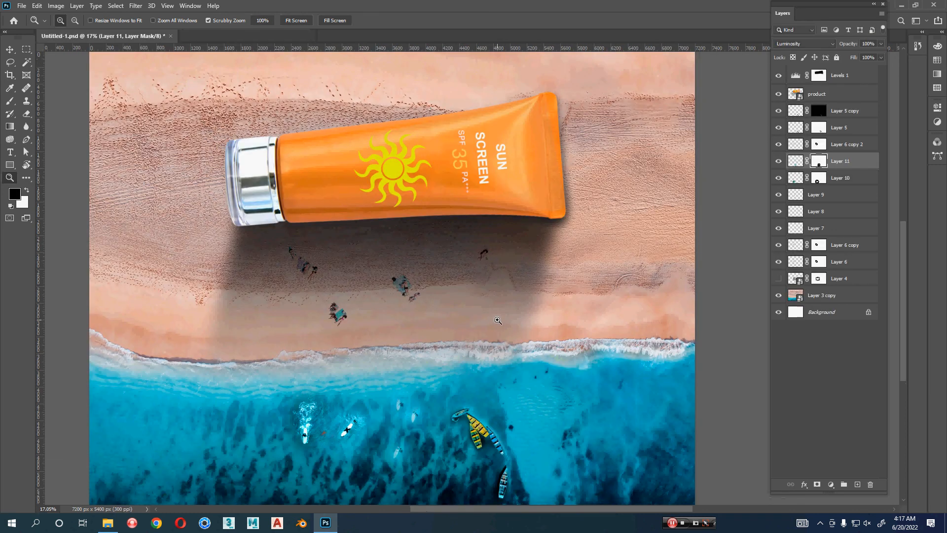
{"action": "key", "text": "alt+Tab"}
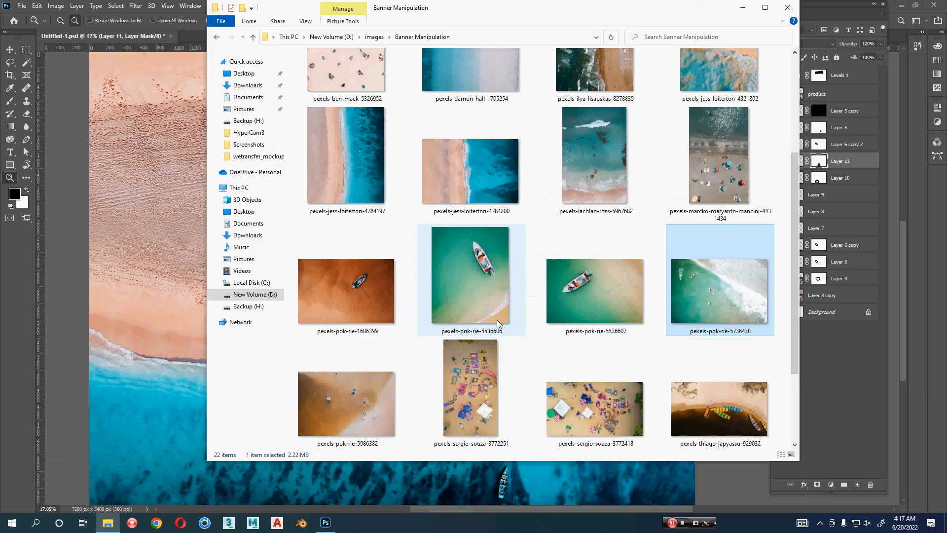
{"action": "left_click_drag", "start_coordinate": [707, 279], "coordinate": [375, 4]}
{"action": "key", "text": "alt+Tab"}
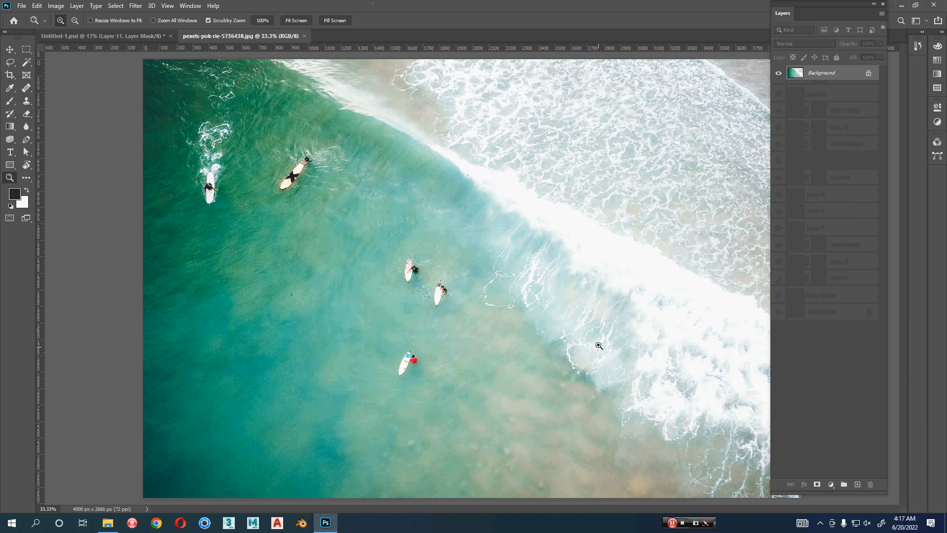
{"action": "key", "text": "f"}
{"action": "left_click_drag", "start_coordinate": [623, 348], "coordinate": [481, 365]}
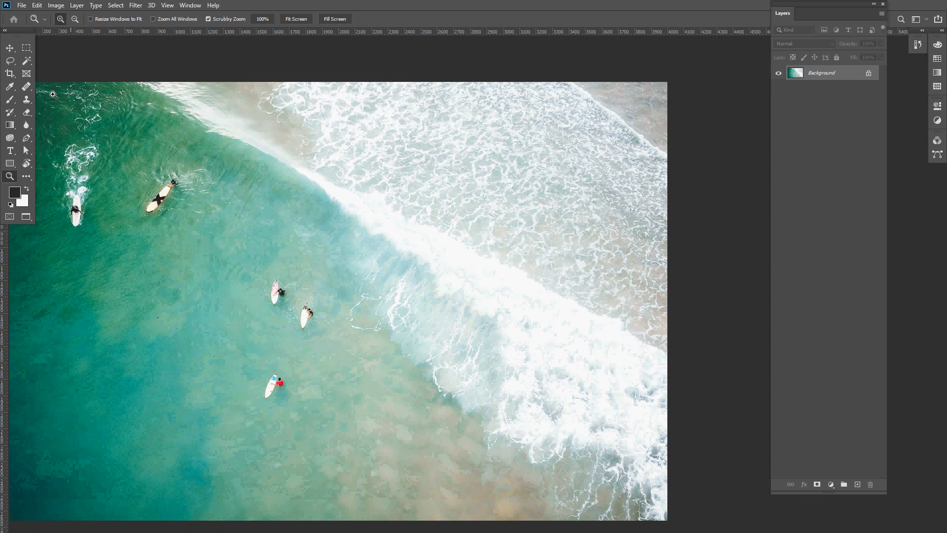
Lasso the diagonal breaking wave with its white foam, extending the selection to the photo's upper edge
{"action": "left_click", "coordinate": [11, 61]}
{"action": "mouse_move", "coordinate": [128, 98]}
{"action": "left_mouse_down"}
{"action": "mouse_move", "coordinate": [150, 65]}
{"action": "mouse_move", "coordinate": [232, 88]}
{"action": "mouse_move", "coordinate": [389, 172]}
{"action": "mouse_move", "coordinate": [601, 262]}
{"action": "mouse_move", "coordinate": [708, 331]}
{"action": "mouse_move", "coordinate": [721, 422]}
{"action": "mouse_move", "coordinate": [699, 521]}
{"action": "mouse_move", "coordinate": [458, 512]}
{"action": "mouse_move", "coordinate": [423, 492]}
{"action": "mouse_move", "coordinate": [382, 386]}
{"action": "mouse_move", "coordinate": [269, 210]}
{"action": "mouse_move", "coordinate": [130, 126]}
{"action": "mouse_move", "coordinate": [79, 63]}
{"action": "left_mouse_up"}
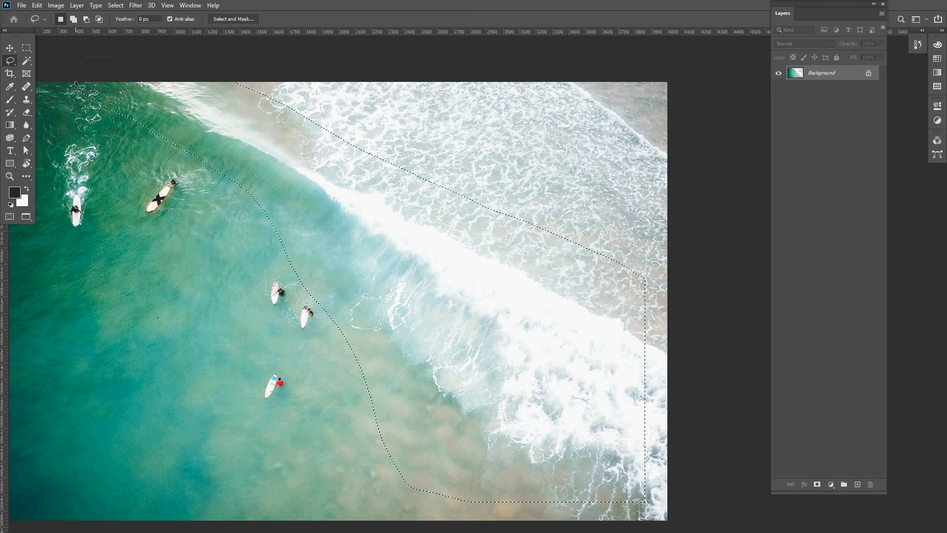
{"action": "key", "text": "shift"}
{"action": "left_click_drag", "start_coordinate": [80, 85], "coordinate": [79, 83]}
{"action": "key", "text": "shift"}
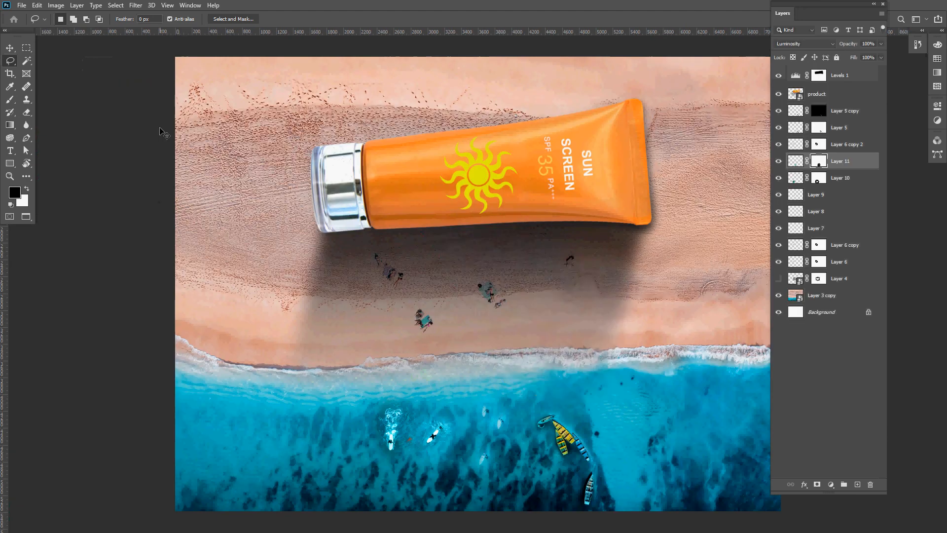
Paste the wave into the banner, rotate it about 26° counterclockwise along the shoreline beside the boats, and blend it with Luminosity
{"action": "mouse_move", "coordinate": [160, 128]}
{"action": "left_mouse_down"}
{"action": "mouse_move", "coordinate": [547, 335]}
{"action": "mouse_move", "coordinate": [398, 305]}
{"action": "left_mouse_up"}
{"action": "key", "text": "ctrl+t"}
{"action": "left_click_drag", "start_coordinate": [429, 332], "coordinate": [542, 378]}
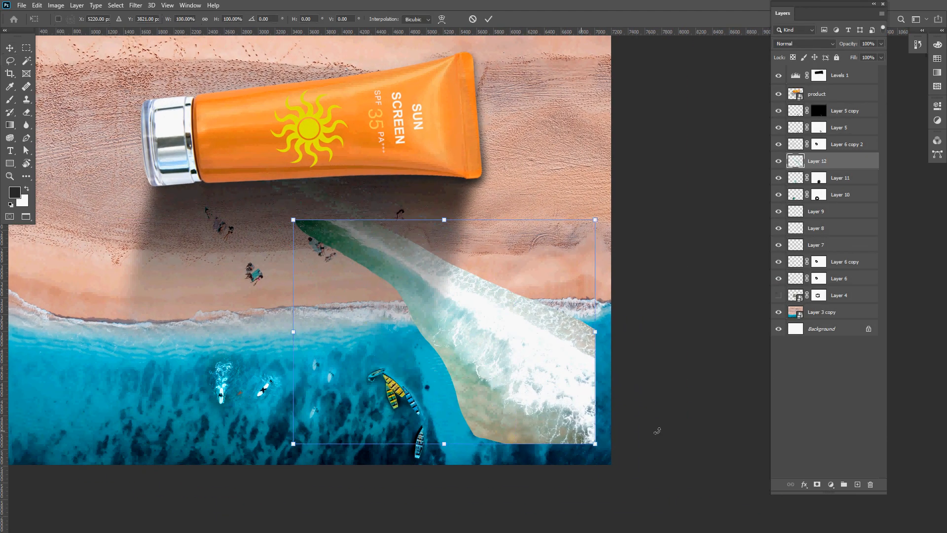
{"action": "left_click_drag", "start_coordinate": [658, 428], "coordinate": [661, 312]}
{"action": "left_click_drag", "start_coordinate": [584, 337], "coordinate": [619, 380]}
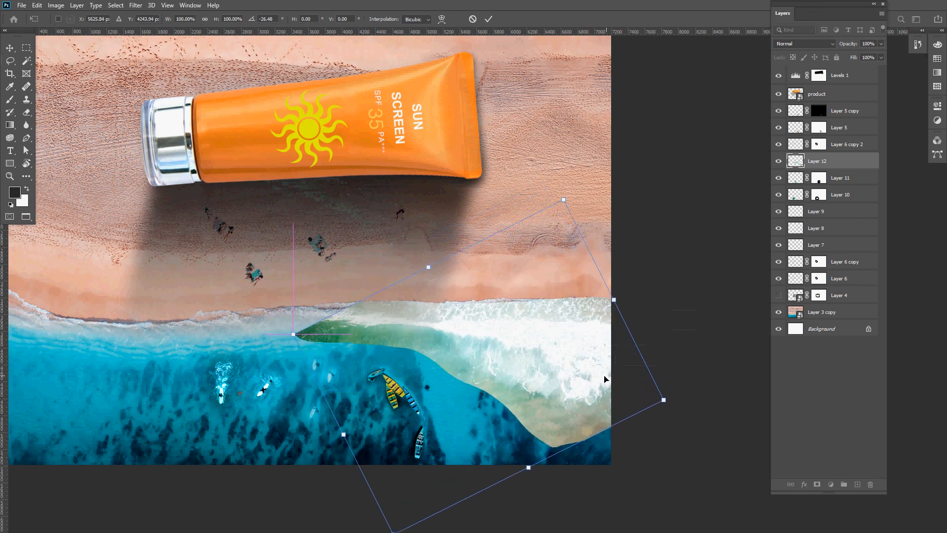
{"action": "key", "text": "Return"}
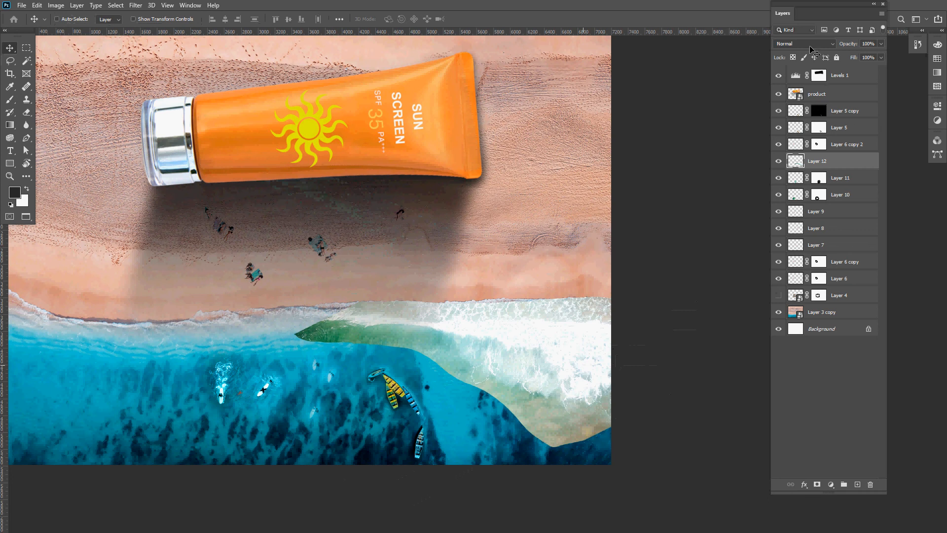
{"action": "left_click", "coordinate": [812, 44]}
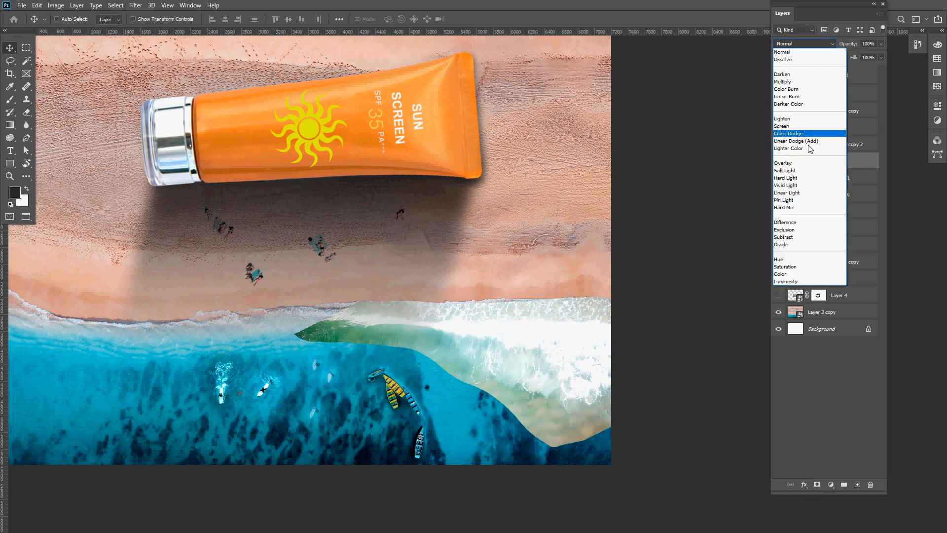
{"action": "left_click", "coordinate": [804, 282]}
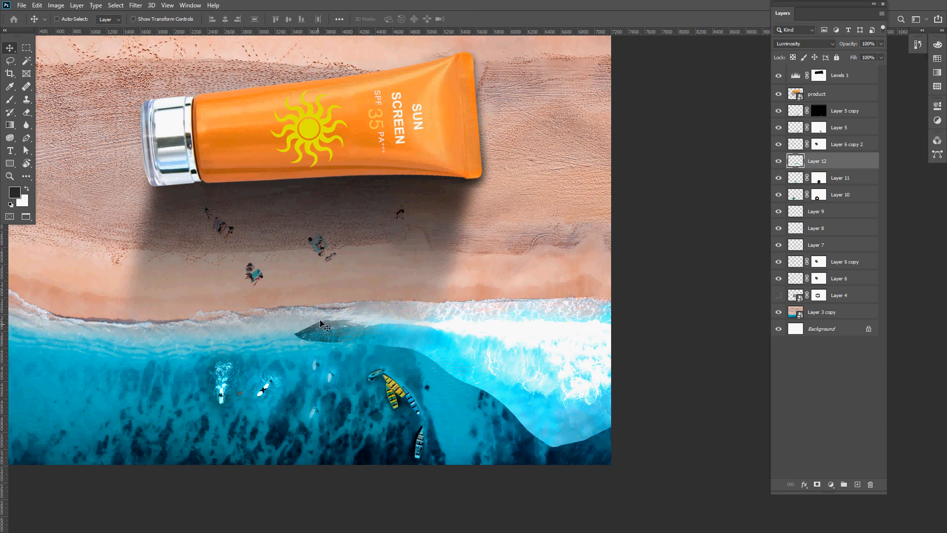
Warp the wave on Layer 12, pulling its left end down and outward to follow the curve of the shoreline
{"action": "key", "text": "ctrl+t"}
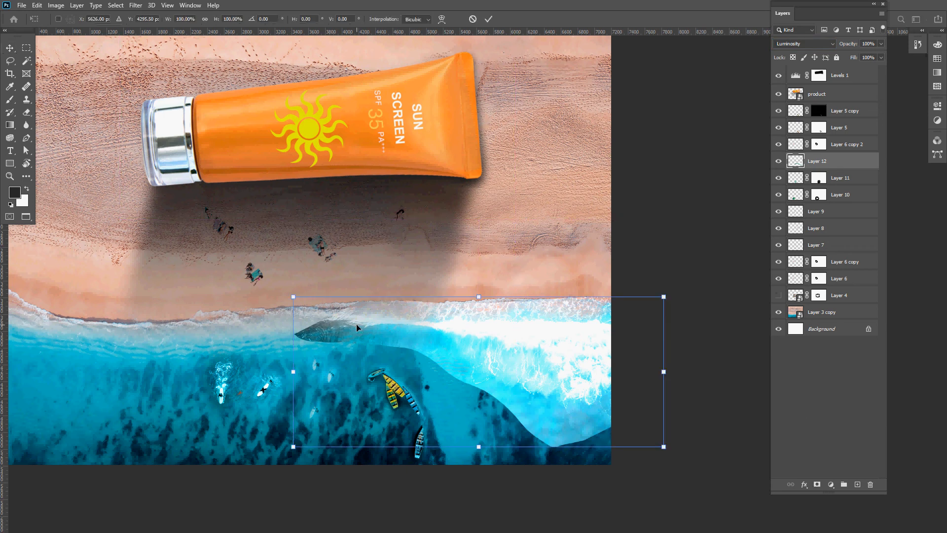
{"action": "right_click", "coordinate": [356, 323]}
{"action": "left_click", "coordinate": [385, 388]}
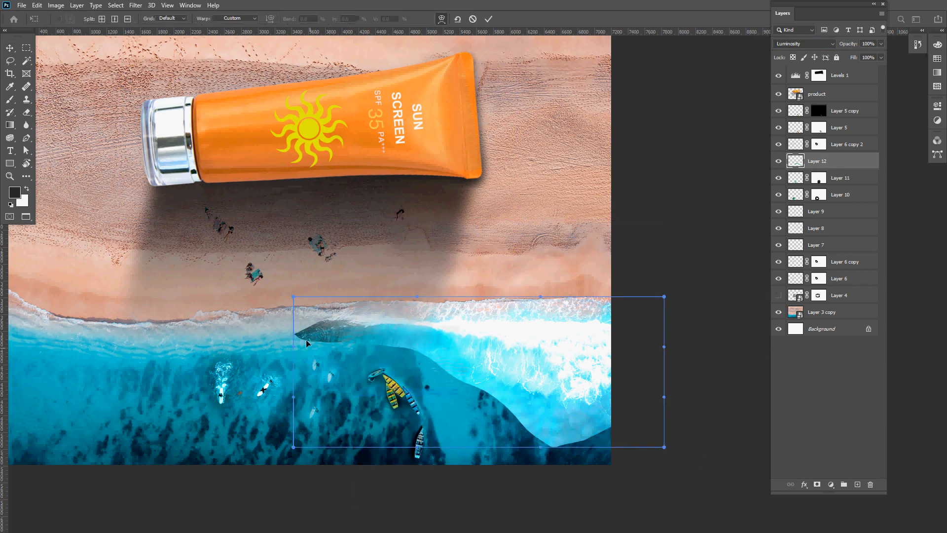
{"action": "left_click_drag", "start_coordinate": [292, 287], "coordinate": [291, 237]}
{"action": "left_click_drag", "start_coordinate": [418, 297], "coordinate": [433, 340]}
{"action": "left_click_drag", "start_coordinate": [292, 379], "coordinate": [284, 381]}
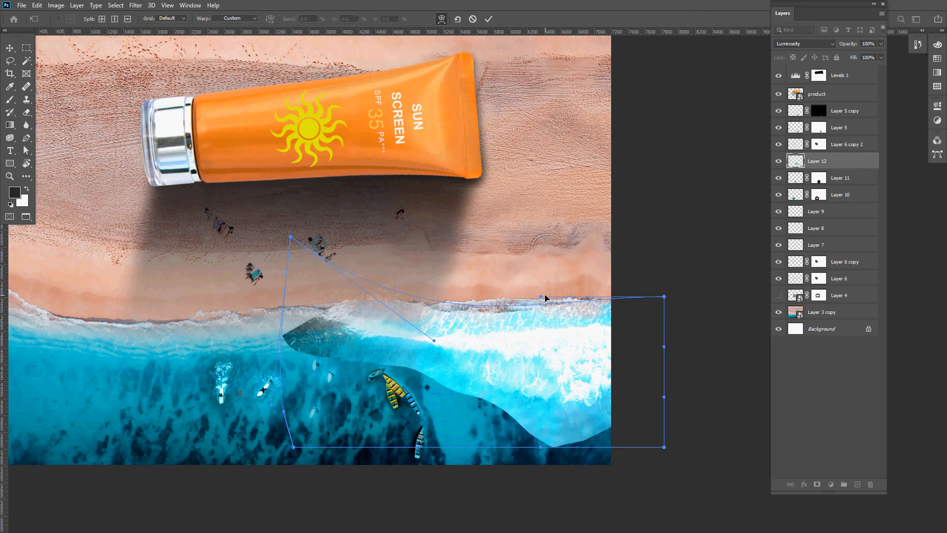
{"action": "mouse_move", "coordinate": [544, 296]}
{"action": "left_mouse_down"}
{"action": "mouse_move", "coordinate": [535, 288]}
{"action": "mouse_move", "coordinate": [553, 284]}
{"action": "left_mouse_up"}
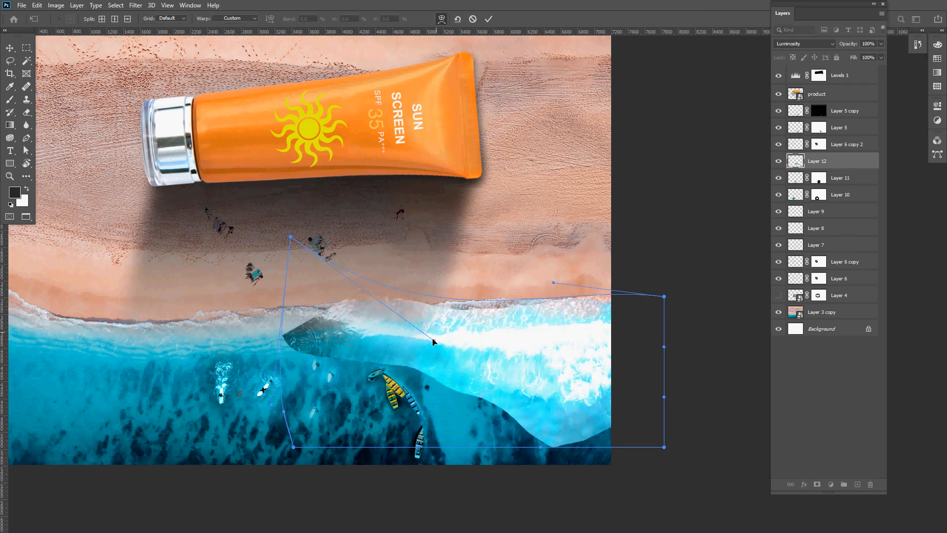
{"action": "left_click_drag", "start_coordinate": [433, 341], "coordinate": [422, 315]}
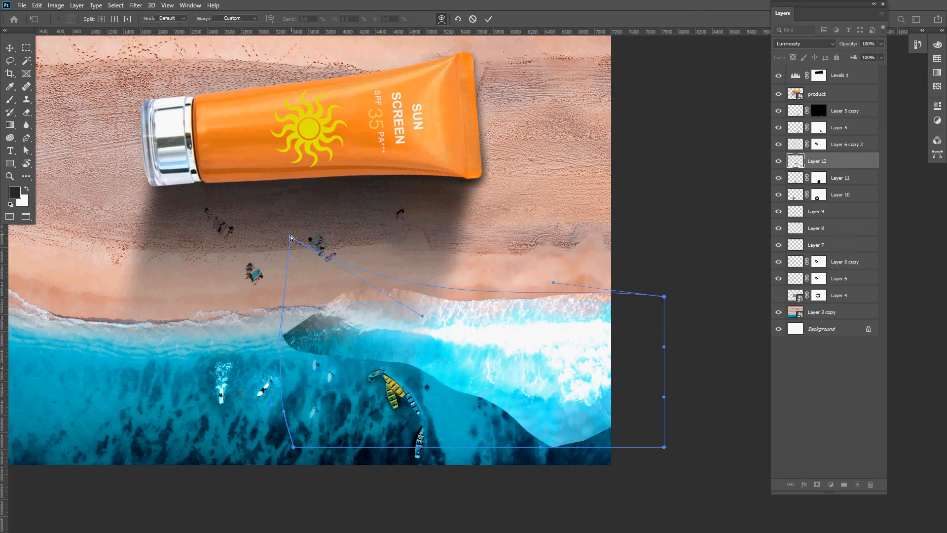
{"action": "left_click_drag", "start_coordinate": [291, 238], "coordinate": [235, 279]}
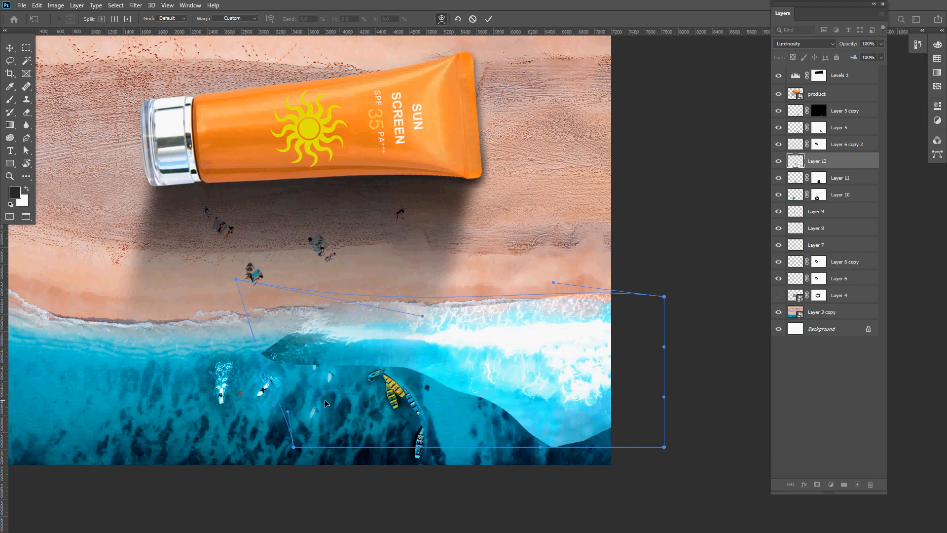
{"action": "left_click_drag", "start_coordinate": [408, 304], "coordinate": [427, 298]}
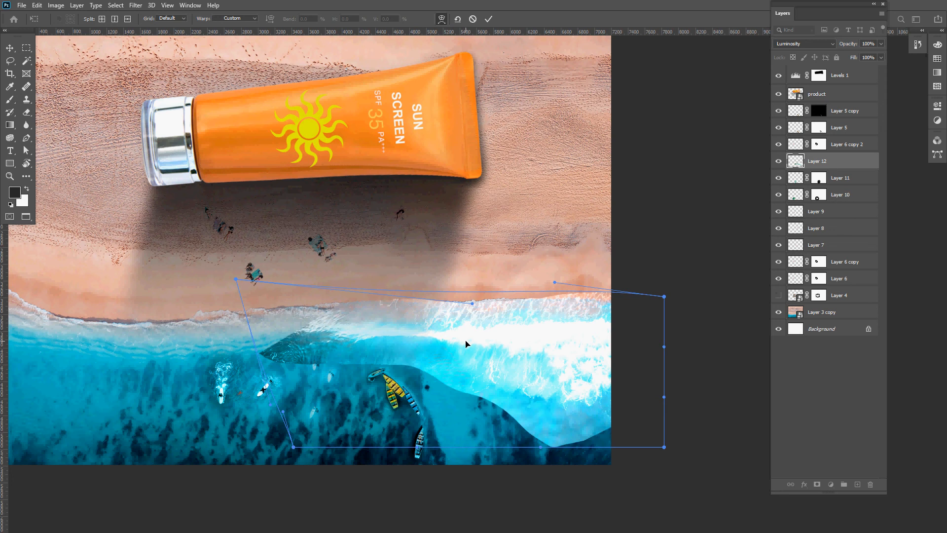
{"action": "key", "text": "Return"}
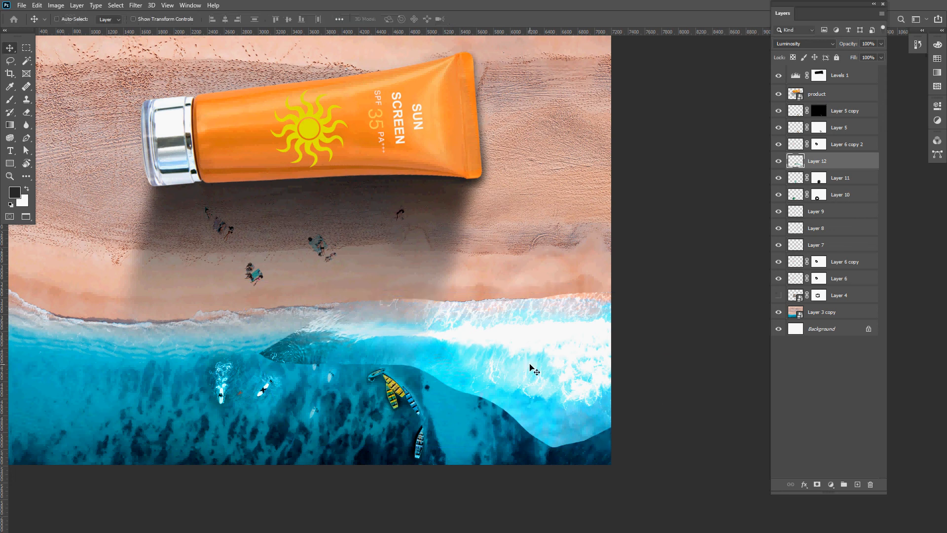
Add a layer mask to the wave layer and paint out its dark left tip and upper edge along the shoreline in black
{"action": "left_click_drag", "start_coordinate": [535, 369], "coordinate": [552, 374]}
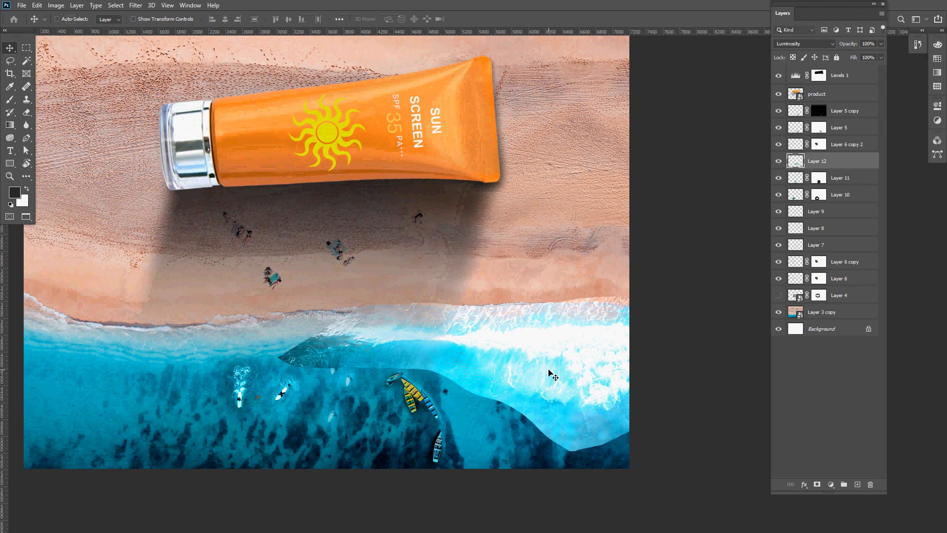
{"action": "left_click", "coordinate": [810, 46]}
{"action": "left_click", "coordinate": [811, 54]}
{"action": "left_click", "coordinate": [817, 485]}
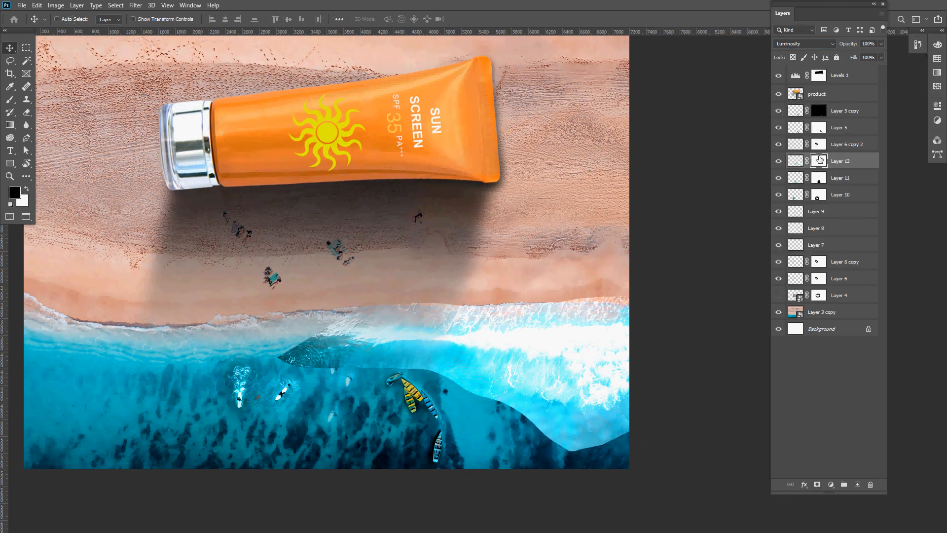
{"action": "key", "text": "b"}
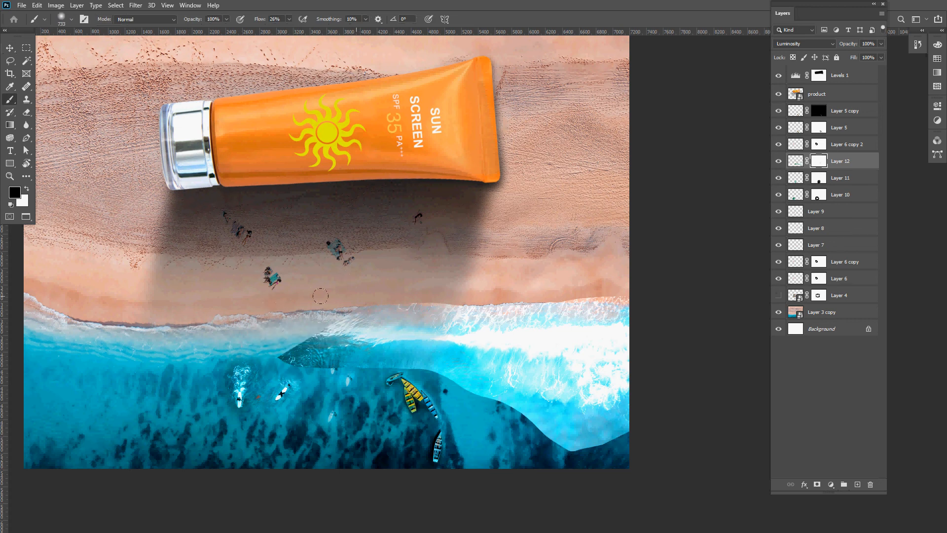
{"action": "mouse_move", "coordinate": [320, 296]}
{"action": "left_mouse_down"}
{"action": "mouse_move", "coordinate": [249, 345]}
{"action": "mouse_move", "coordinate": [324, 300]}
{"action": "mouse_move", "coordinate": [264, 342]}
{"action": "mouse_move", "coordinate": [315, 352]}
{"action": "mouse_move", "coordinate": [232, 344]}
{"action": "mouse_move", "coordinate": [309, 345]}
{"action": "mouse_move", "coordinate": [309, 274]}
{"action": "mouse_move", "coordinate": [513, 270]}
{"action": "mouse_move", "coordinate": [285, 279]}
{"action": "mouse_move", "coordinate": [603, 284]}
{"action": "mouse_move", "coordinate": [293, 272]}
{"action": "mouse_move", "coordinate": [633, 279]}
{"action": "left_mouse_up"}
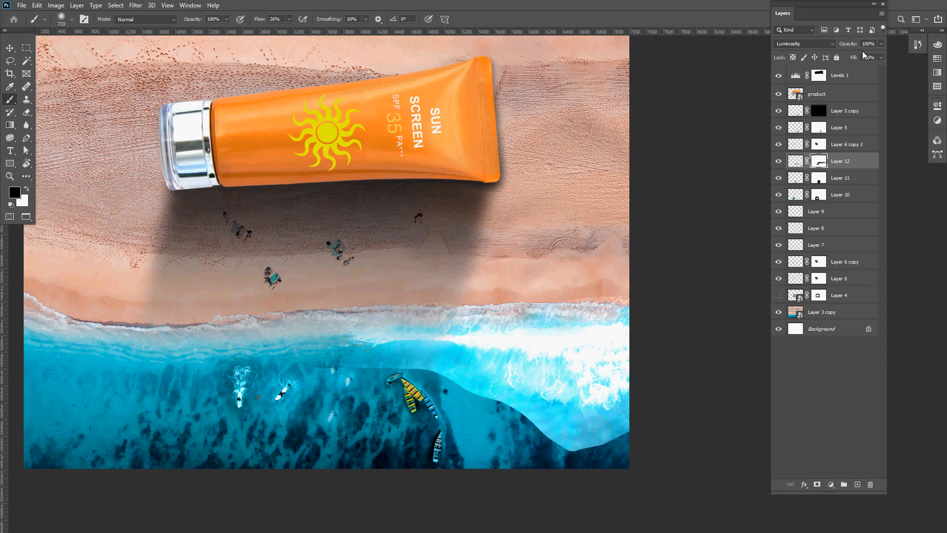
{"action": "mouse_move", "coordinate": [850, 44]}
{"action": "left_mouse_down"}
{"action": "mouse_move", "coordinate": [824, 47]}
{"action": "mouse_move", "coordinate": [860, 48]}
{"action": "left_mouse_up"}
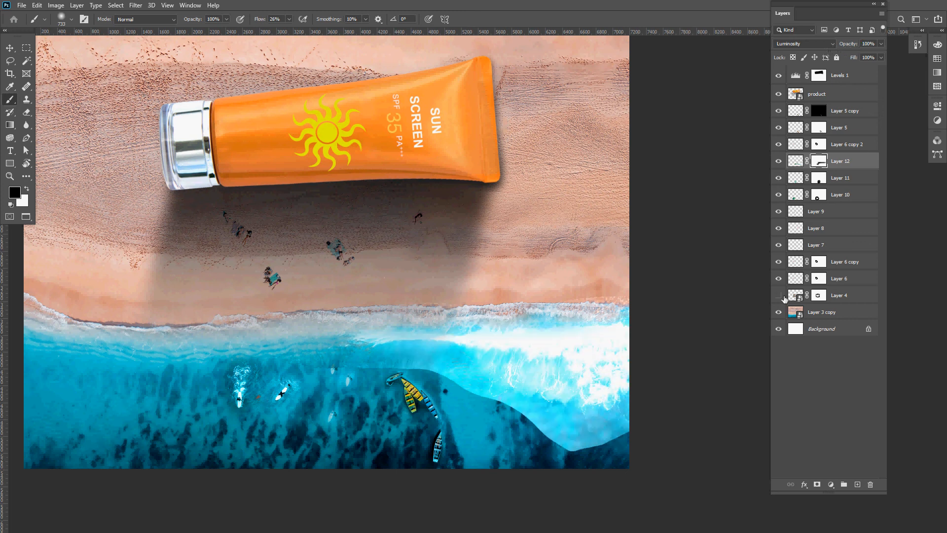
Move the wave layer to the top of the layer stack and delete it from the banner
{"action": "key", "text": "v"}
{"action": "left_click", "coordinate": [869, 166]}
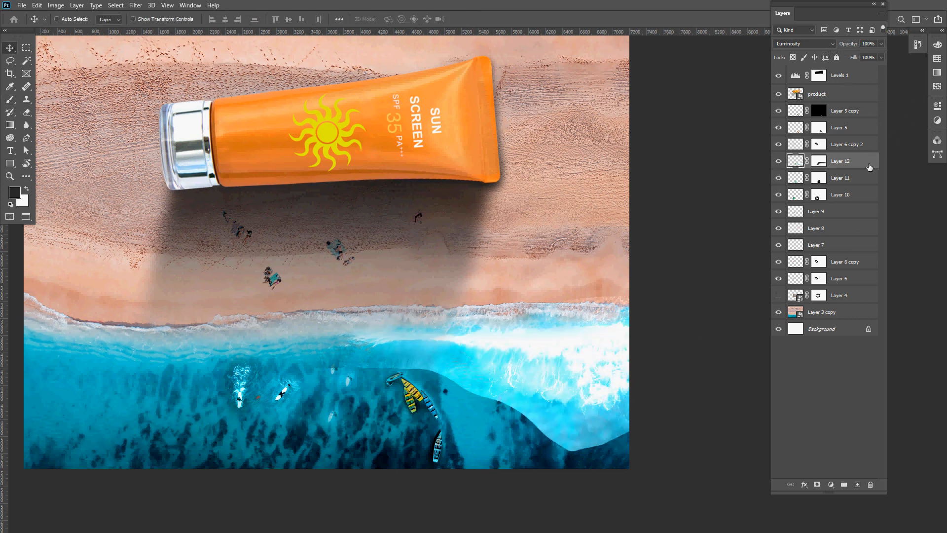
{"action": "left_click_drag", "start_coordinate": [869, 167], "coordinate": [871, 73]}
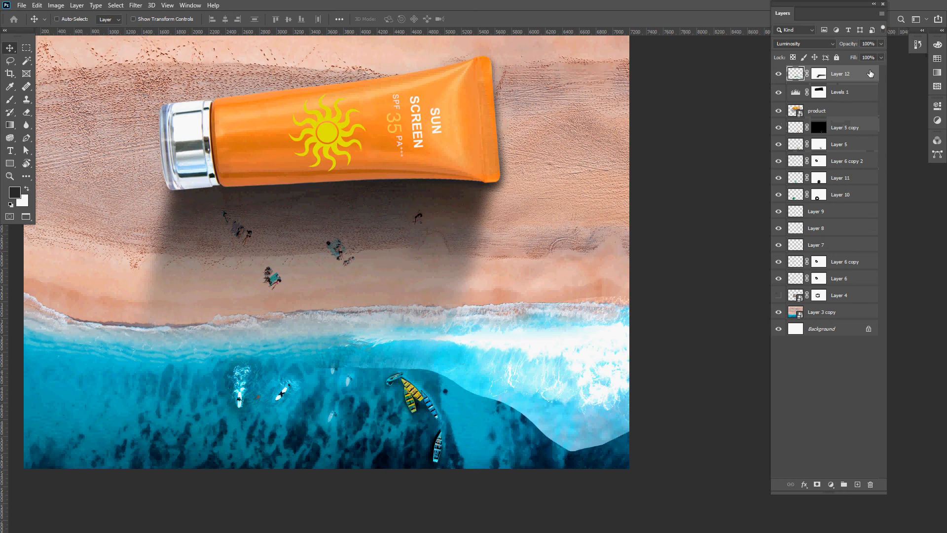
{"action": "key", "text": "Delete"}
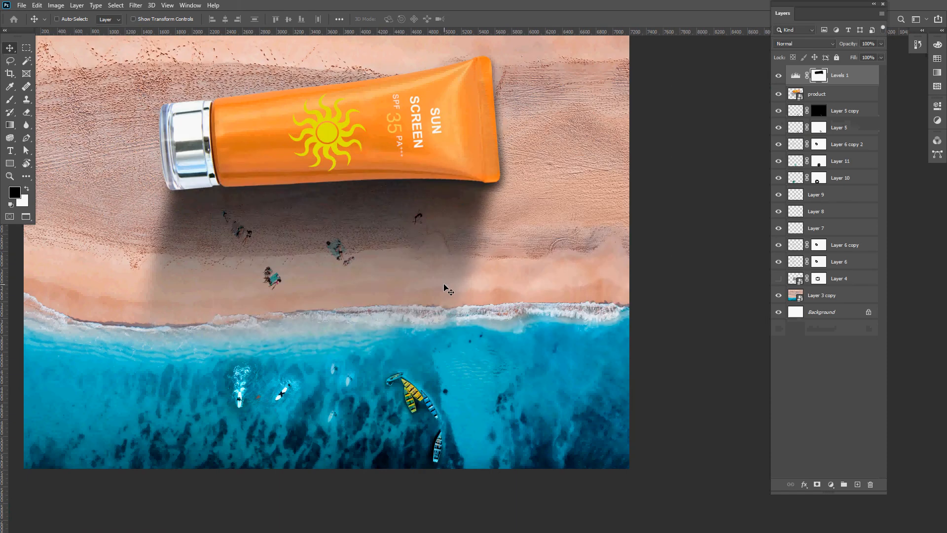
Browse the Banner Manipulation folder for other stock photos and return to the full banner in Photoshop
{"action": "key", "text": "alt+Tab"}
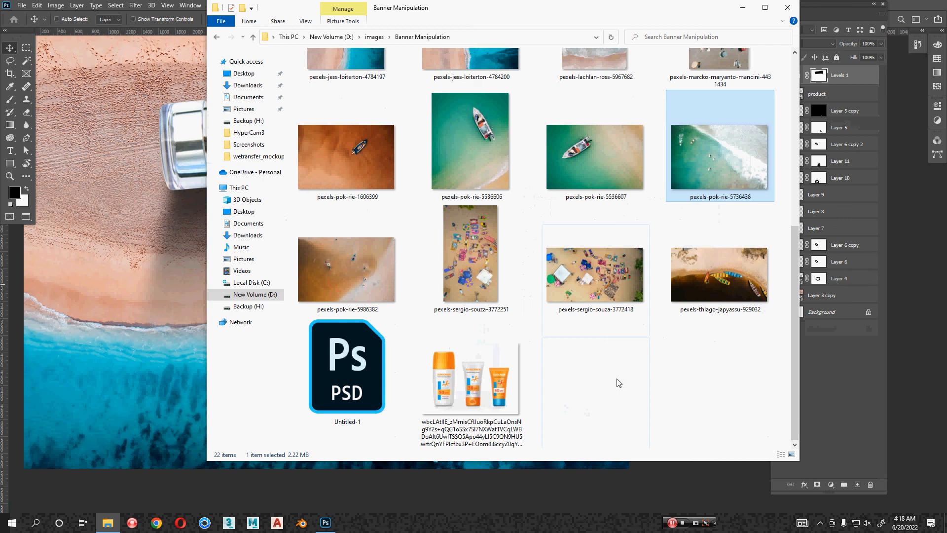
{"action": "scroll", "coordinate": [621, 382], "scroll_direction": "up", "scroll_amount": 6}
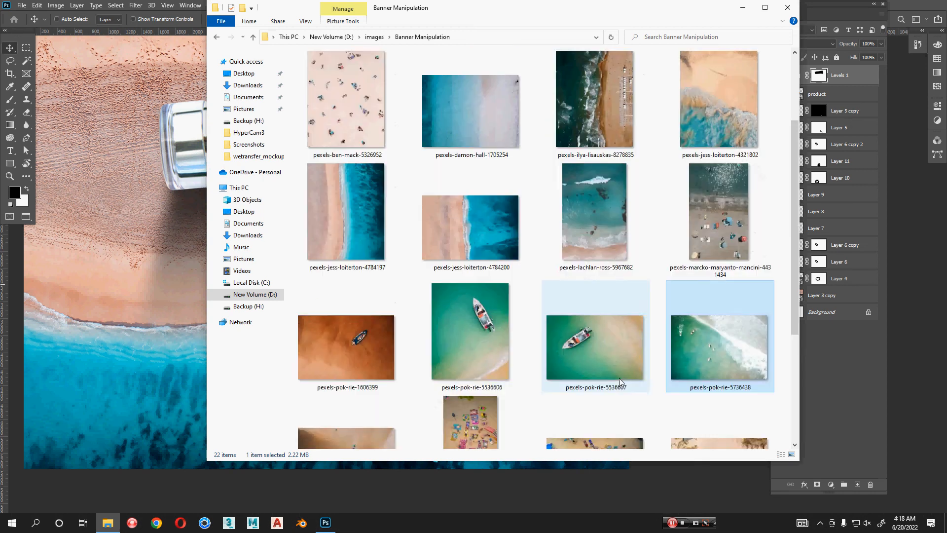
{"action": "key", "text": "alt+Tab"}
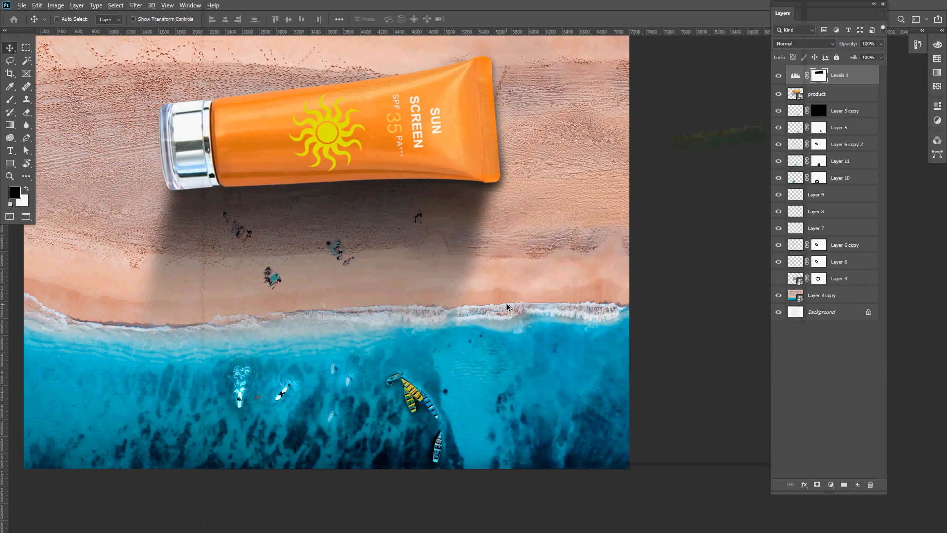
{"action": "scroll", "coordinate": [523, 305], "scroll_direction": "down", "scroll_amount": 3}
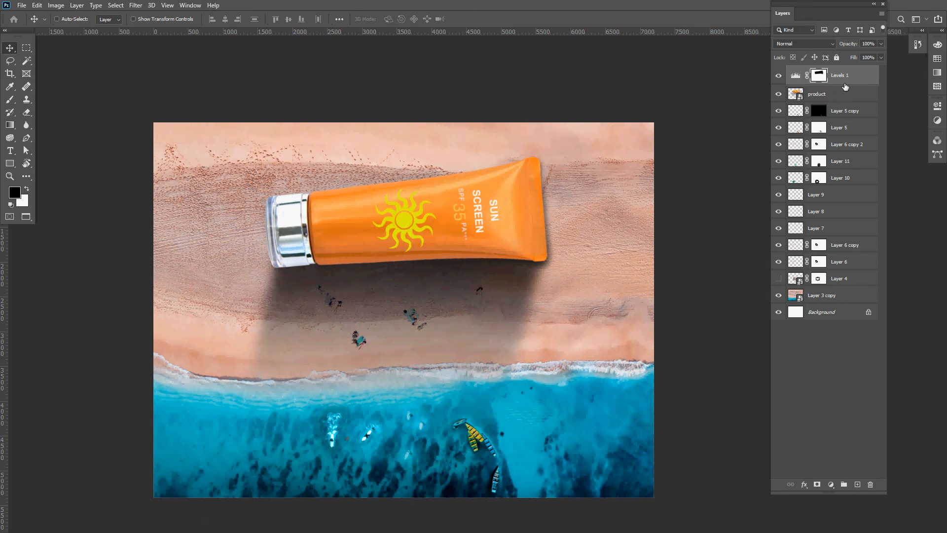
Compare the banner with and without the Levels 1 adjustment and review its settings
{"action": "left_click", "coordinate": [779, 76]}
{"action": "left_click", "coordinate": [778, 77]}
{"action": "double_click", "coordinate": [795, 76]}
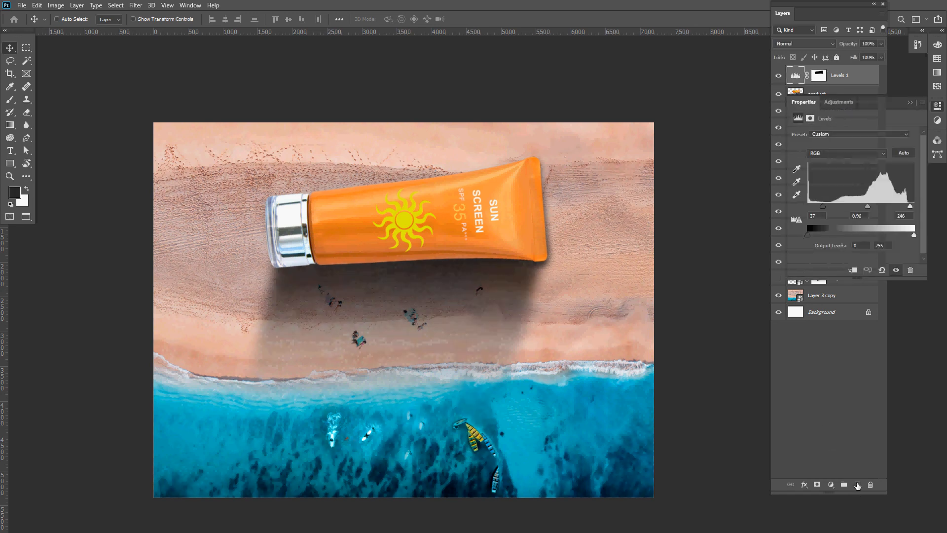
{"action": "left_click", "coordinate": [911, 104]}
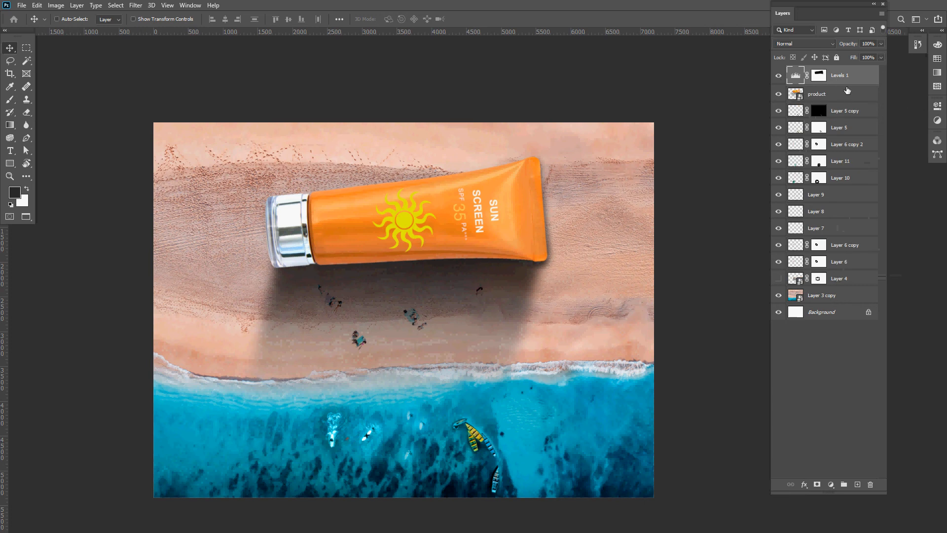
Add a Hue/Saturation adjustment layer above Levels 1 and set its saturation to +28
{"action": "left_click", "coordinate": [830, 484]}
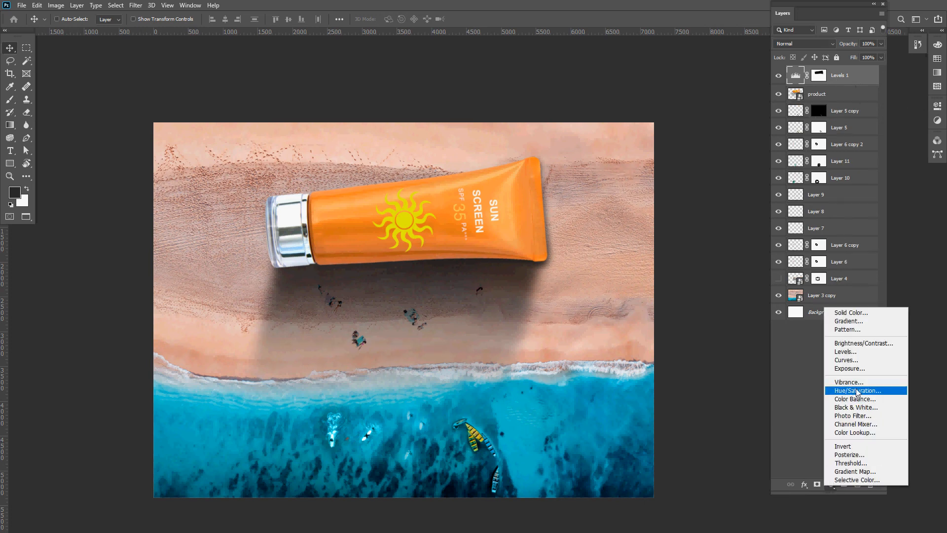
{"action": "left_click", "coordinate": [858, 391]}
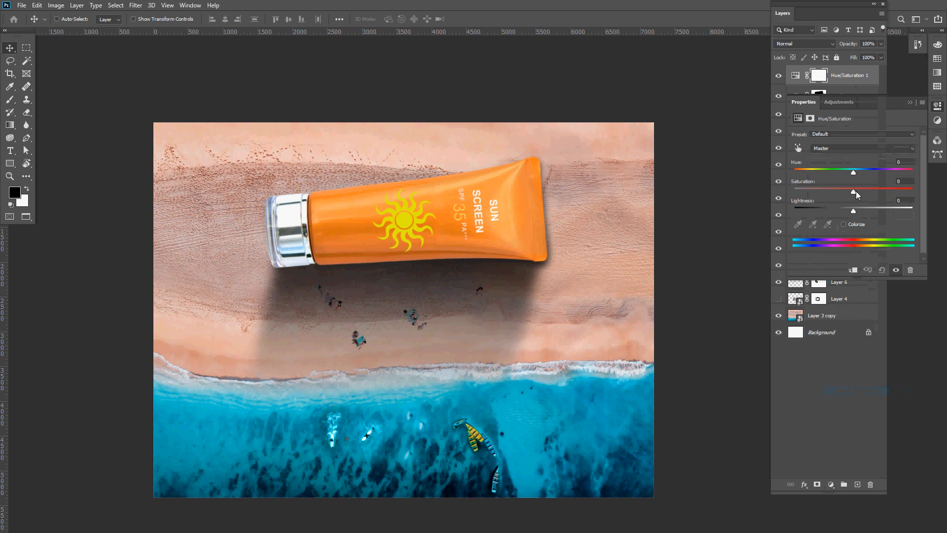
{"action": "left_click_drag", "start_coordinate": [854, 194], "coordinate": [863, 194]}
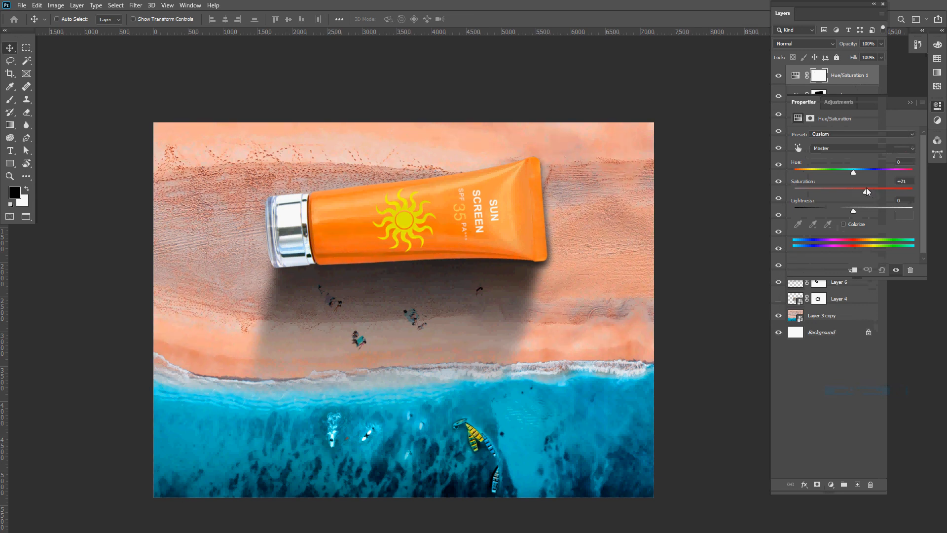
{"action": "left_click_drag", "start_coordinate": [867, 192], "coordinate": [871, 191]}
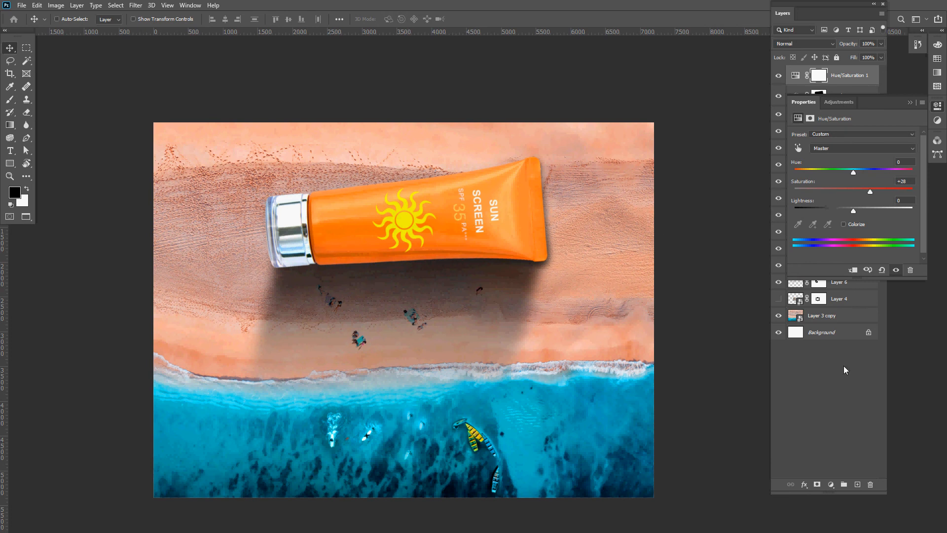
Load the Levels 1 mask as a selection while keeping the Hue/Saturation layer's mask active
{"action": "left_click", "coordinate": [843, 395]}
{"action": "left_click", "coordinate": [822, 96]}
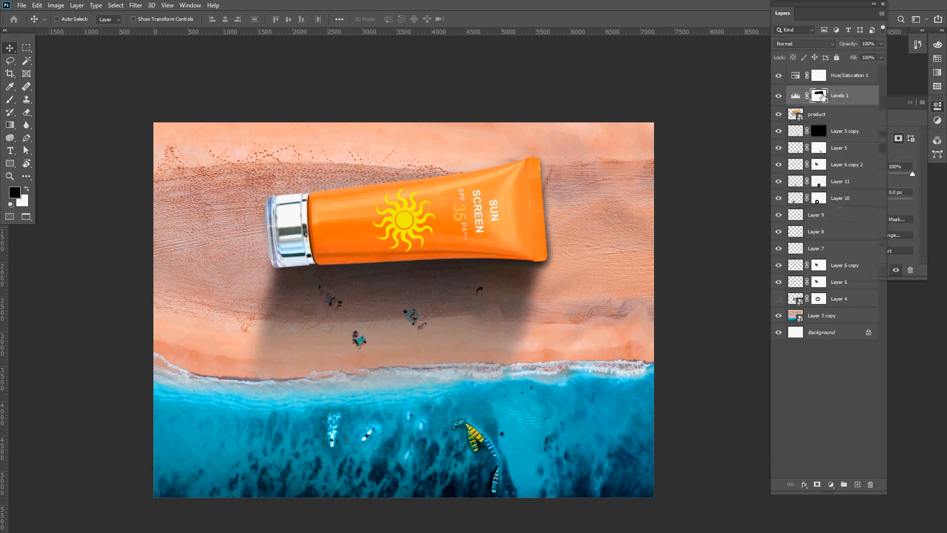
{"action": "left_click", "coordinate": [823, 78]}
{"action": "key", "text": "ctrl+z"}
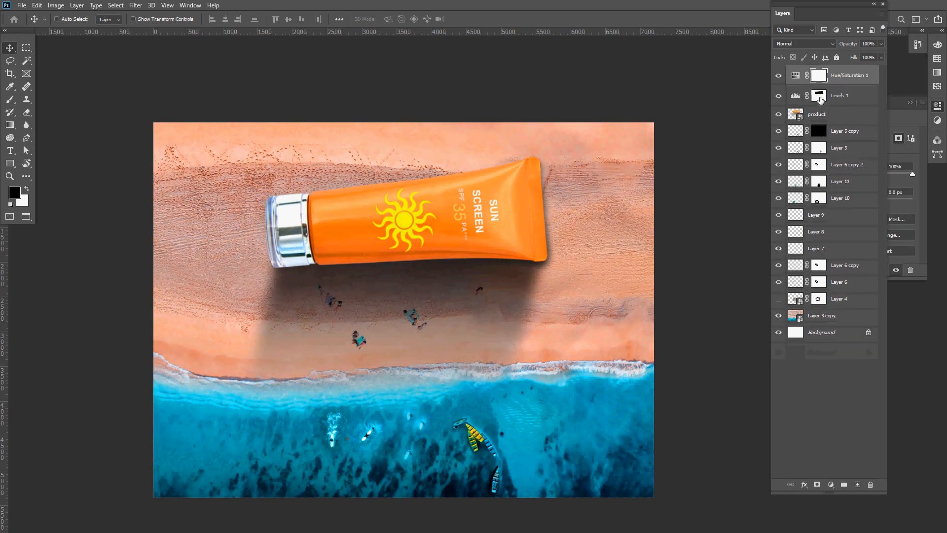
{"action": "left_click", "coordinate": [820, 100], "text": "ctrl"}
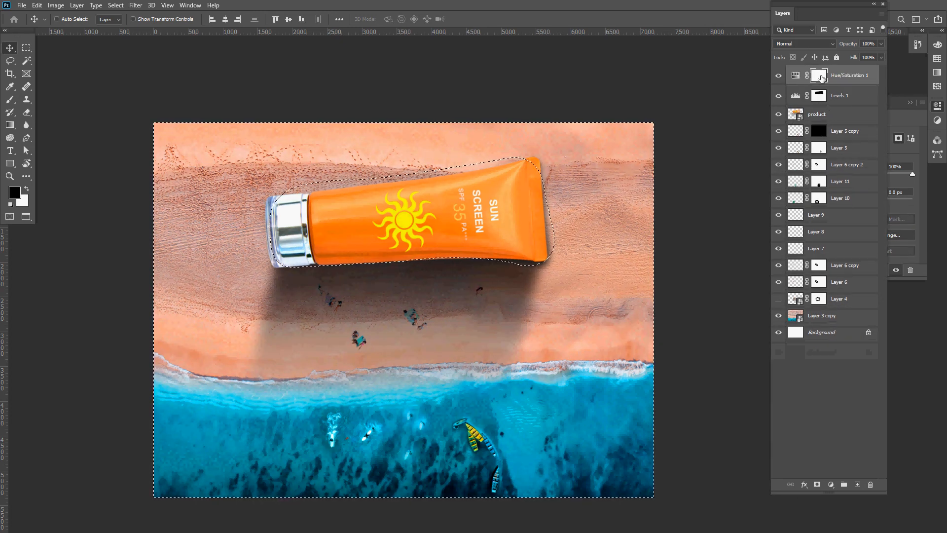
Set the brush flow to 100%, paint black around the tube on the Hue/Saturation mask, deselect, and invert the mask
{"action": "key", "text": "b"}
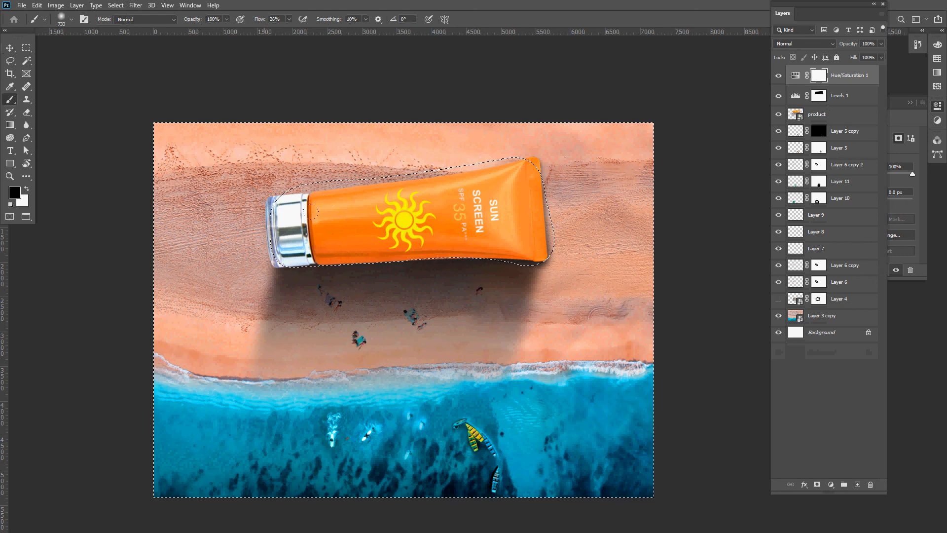
{"action": "key", "text": "x"}
{"action": "key", "text": "x"}
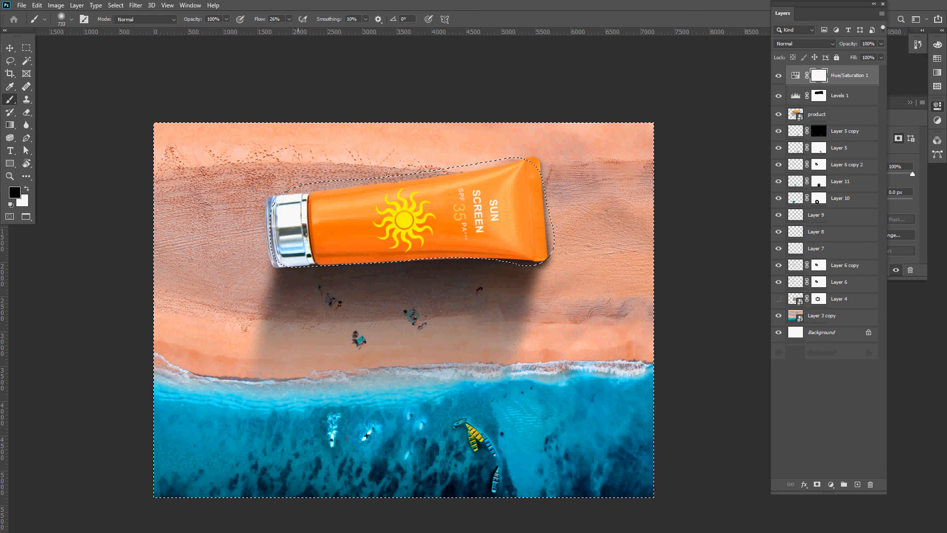
{"action": "left_click_drag", "start_coordinate": [260, 20], "coordinate": [427, 21]}
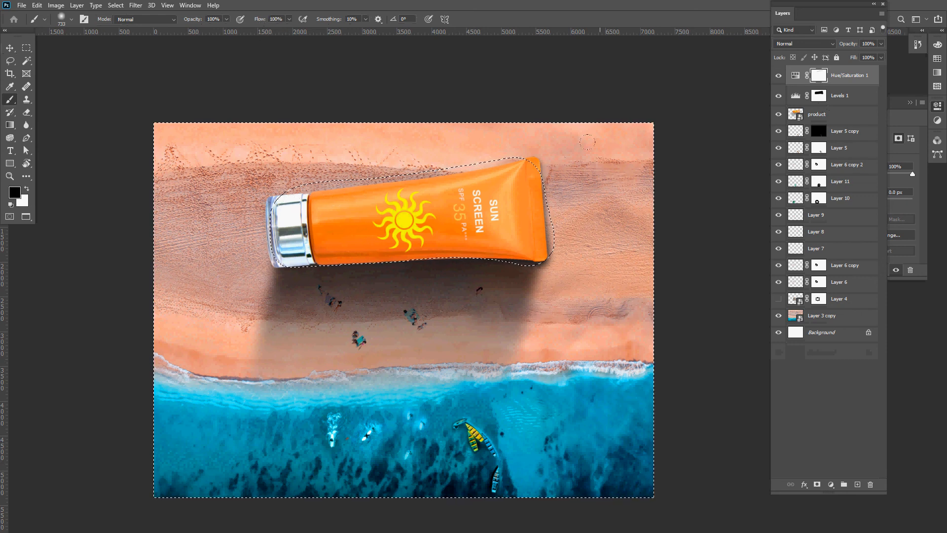
{"action": "mouse_move", "coordinate": [241, 233]}
{"action": "left_mouse_down"}
{"action": "mouse_move", "coordinate": [419, 173]}
{"action": "mouse_move", "coordinate": [548, 182]}
{"action": "left_mouse_up"}
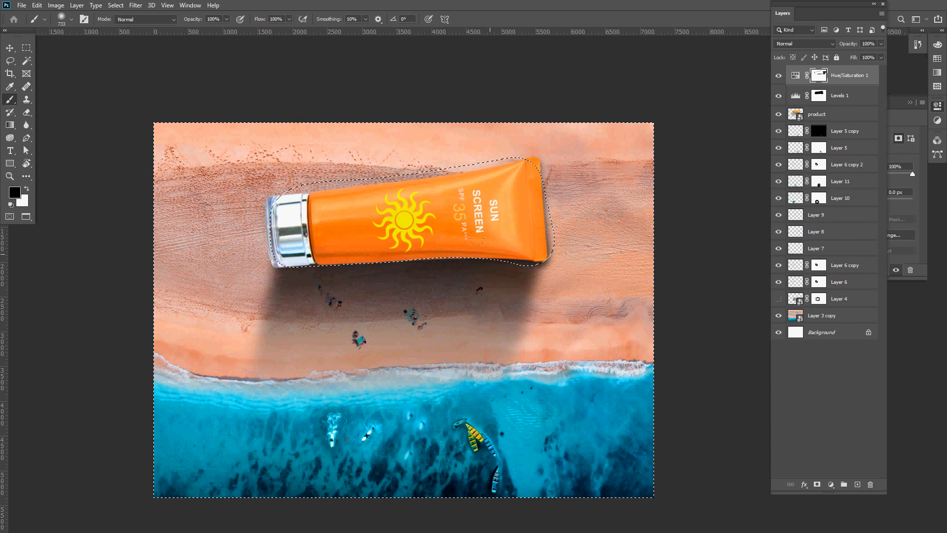
{"action": "left_click_drag", "start_coordinate": [354, 226], "coordinate": [390, 230]}
{"action": "key", "text": "ctrl+d"}
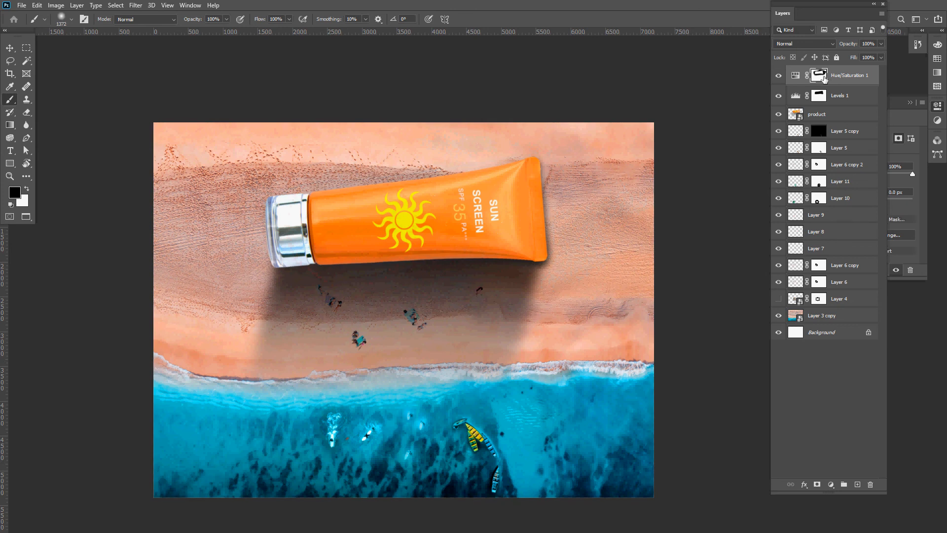
{"action": "left_click_drag", "start_coordinate": [823, 78], "coordinate": [825, 82]}
{"action": "key", "text": "ctrl+i"}
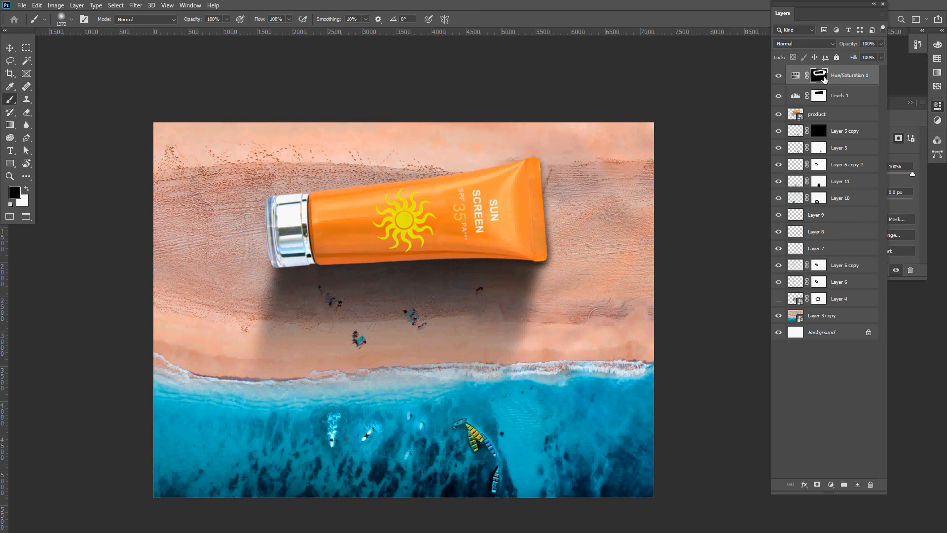
Compare the banner with and without Hue/Saturation 1, set its saturation to +40, and deselect the layer
{"action": "left_click", "coordinate": [779, 81]}
{"action": "left_click", "coordinate": [779, 82]}
{"action": "left_click", "coordinate": [800, 79]}
{"action": "left_click", "coordinate": [898, 227]}
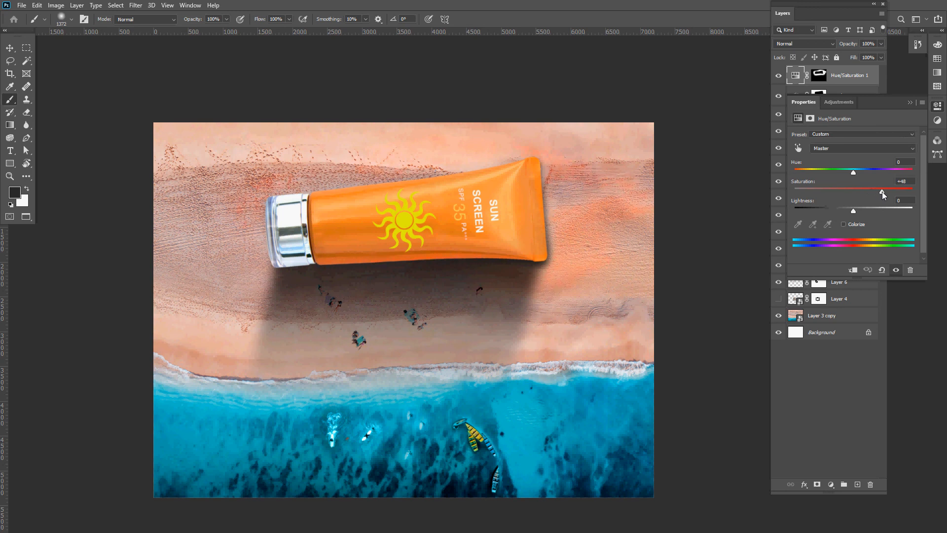
{"action": "left_click_drag", "start_coordinate": [880, 191], "coordinate": [853, 209]}
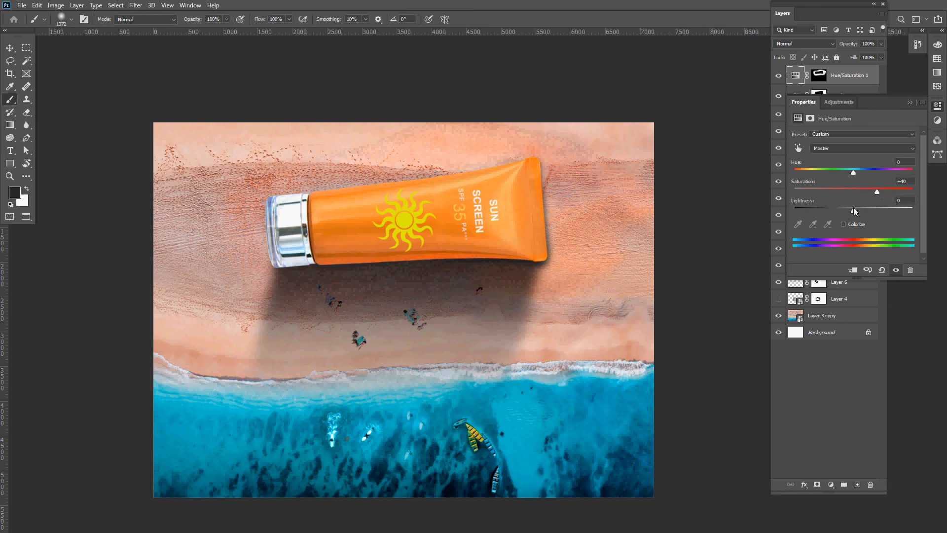
{"action": "key", "text": "v"}
{"action": "left_click", "coordinate": [859, 355]}
{"action": "left_click_drag", "start_coordinate": [445, 263], "coordinate": [431, 267]}
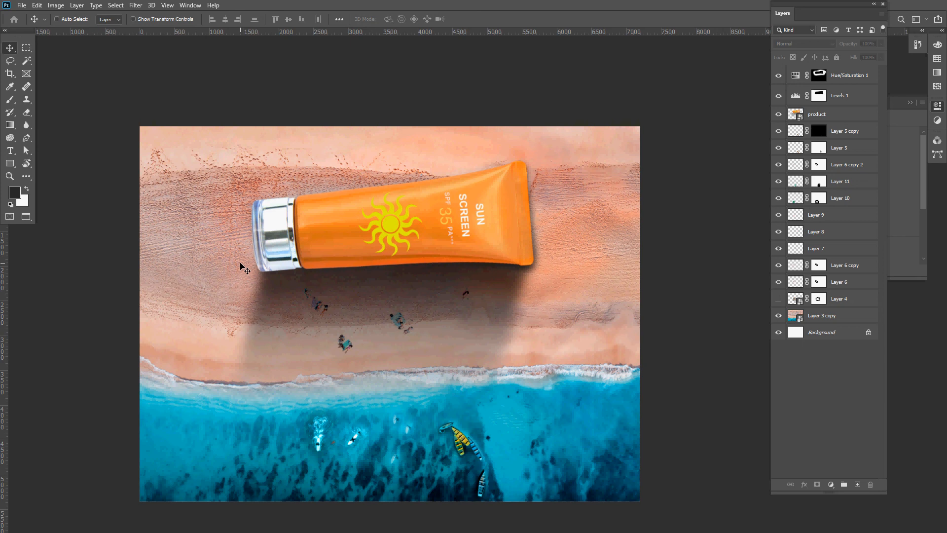
Start a new text layer above Hue/Saturation 1 on the sand below the tube's cap
{"action": "left_click", "coordinate": [848, 82]}
{"action": "key", "text": "t"}
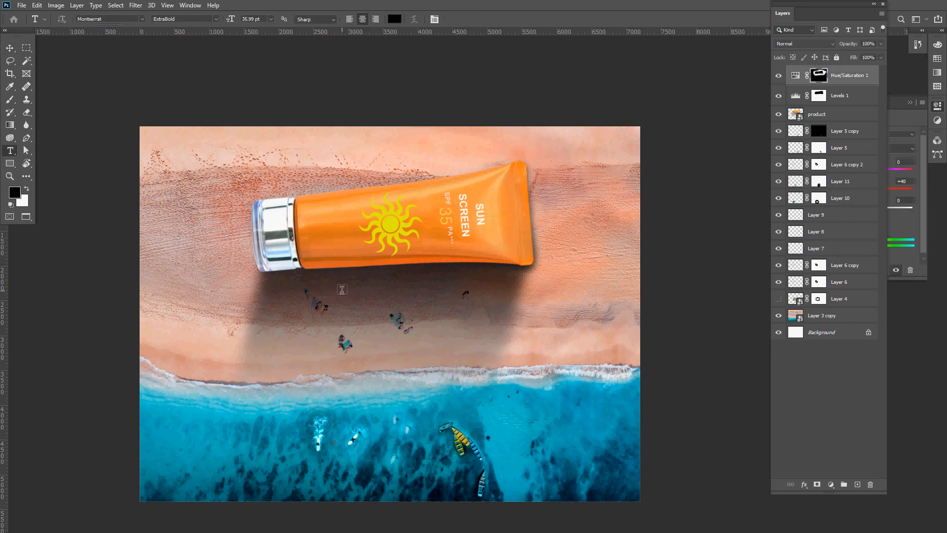
{"action": "left_click", "coordinate": [241, 340]}
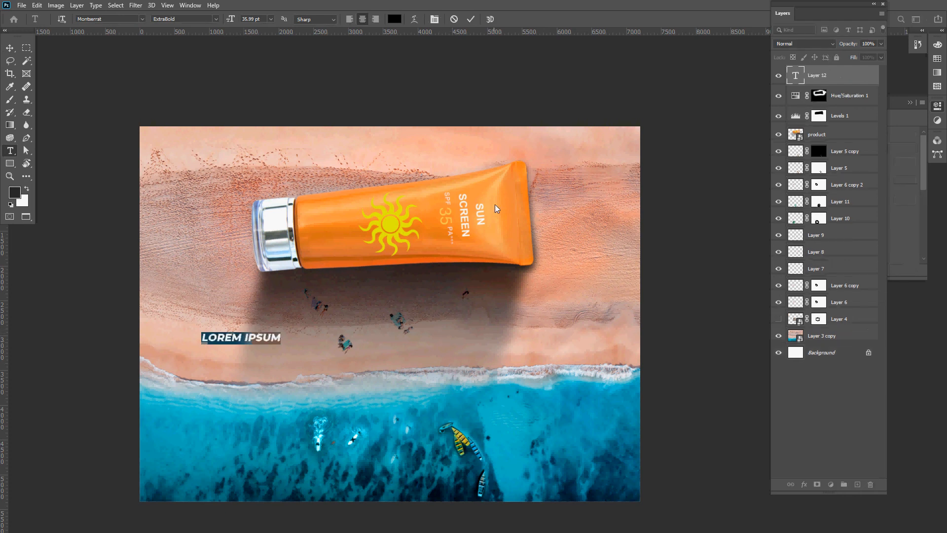
Switch to Chrome and search for images of "sunscreen ad design ideas"
{"action": "key", "text": "alt+Tab"}
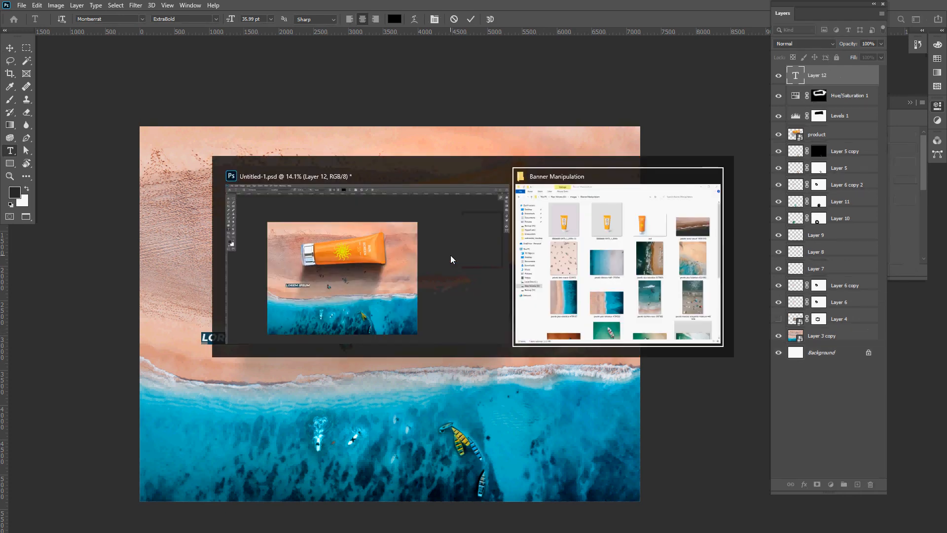
{"action": "key", "text": "super"}
{"action": "left_click", "coordinate": [157, 523]}
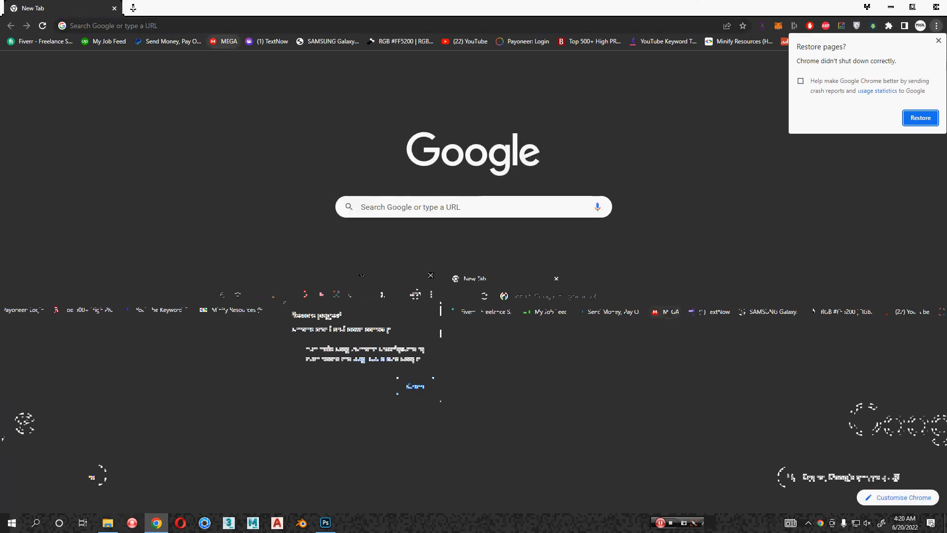
{"action": "left_click", "coordinate": [468, 28]}
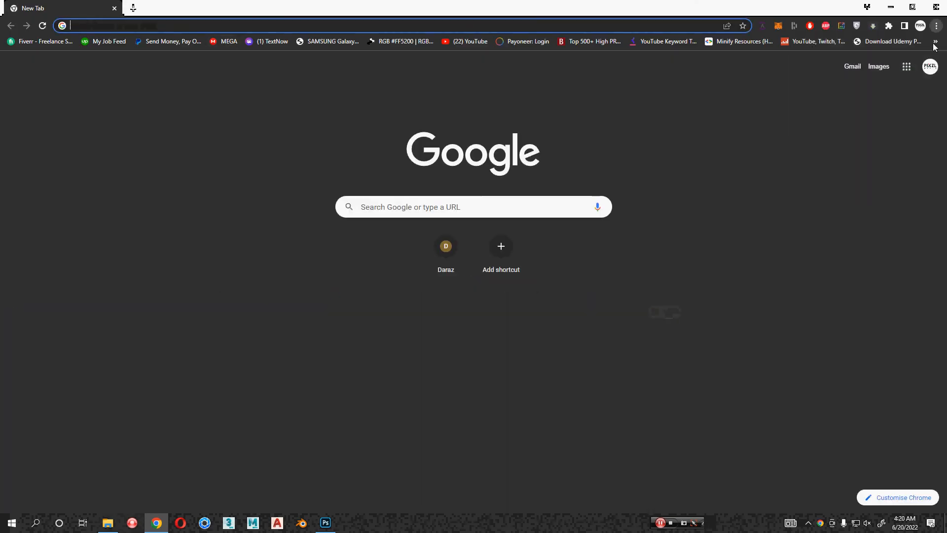
{"action": "type", "text": "s"}
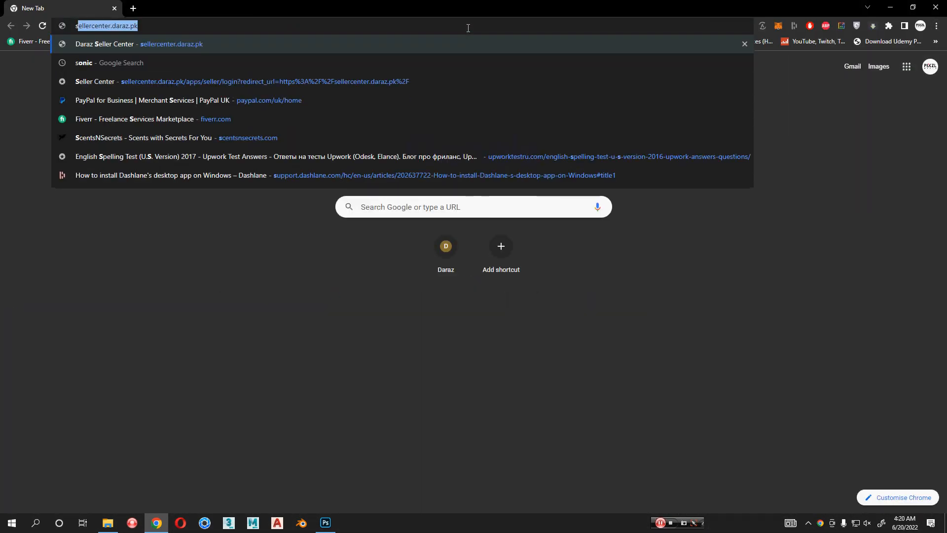
{"action": "type", "text": "unscreen"}
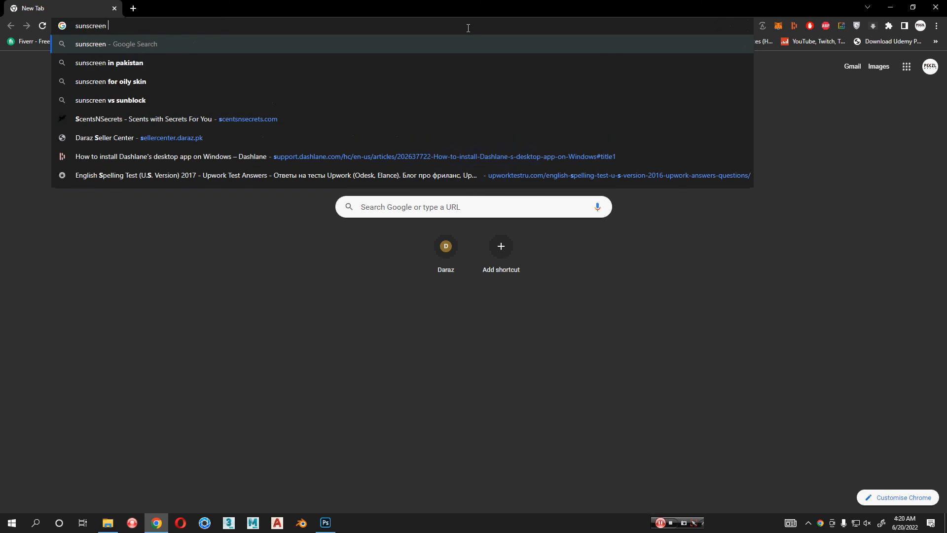
{"action": "type", "text": " a"}
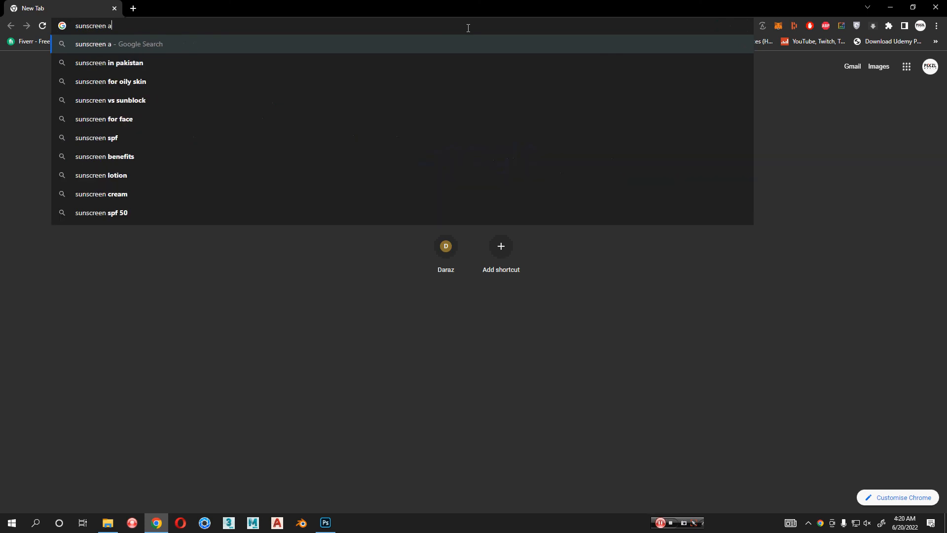
{"action": "type", "text": "d design ideas"}
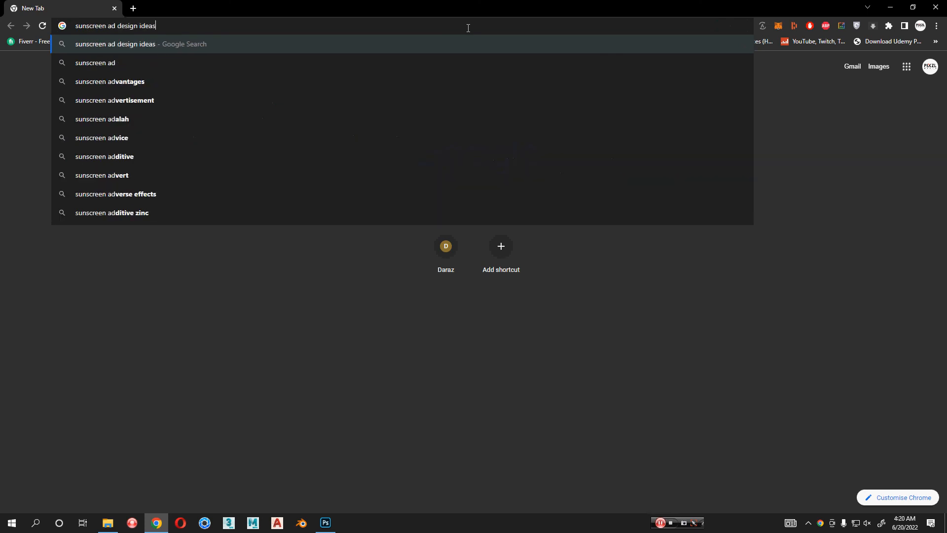
{"action": "key", "text": "Return"}
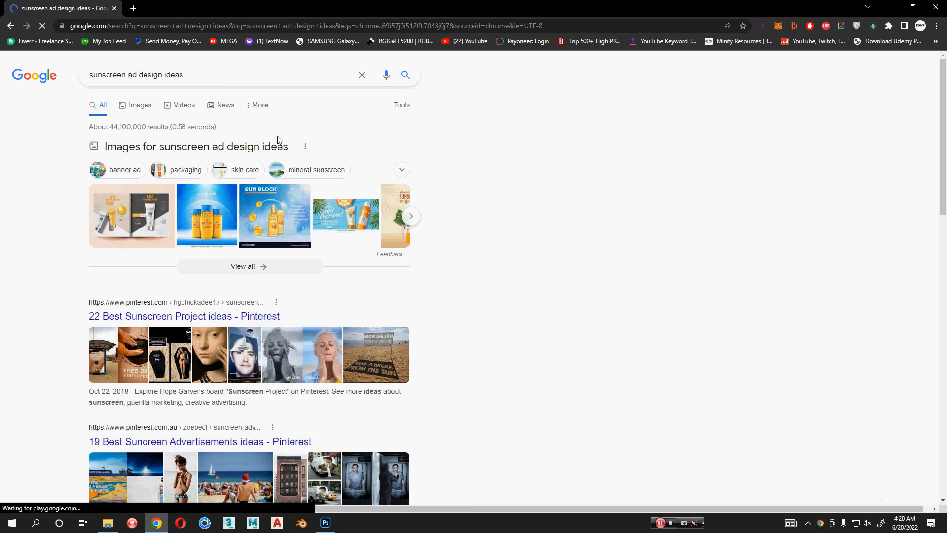
{"action": "left_click", "coordinate": [142, 106]}
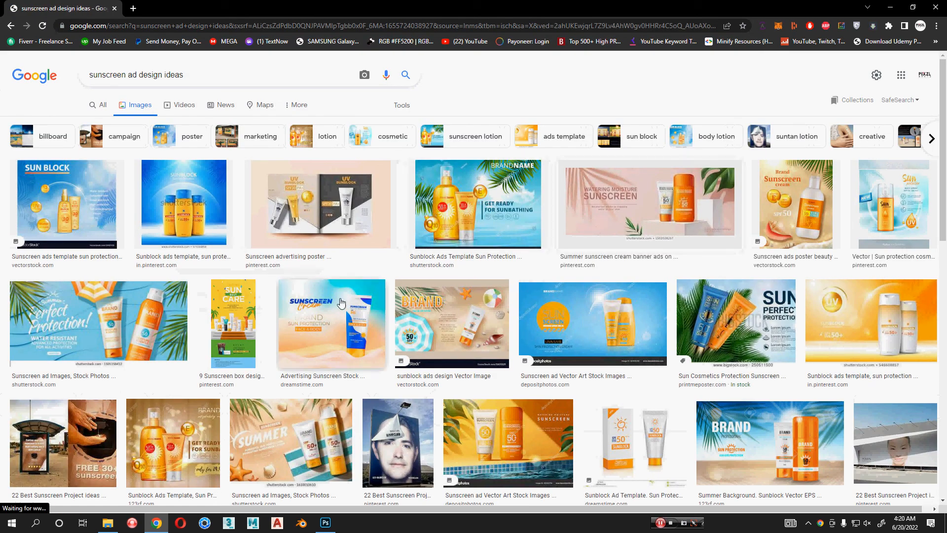
Browse the sunscreen ad image results and preview several designs to examine their headlines and text layouts
{"action": "left_click", "coordinate": [339, 306]}
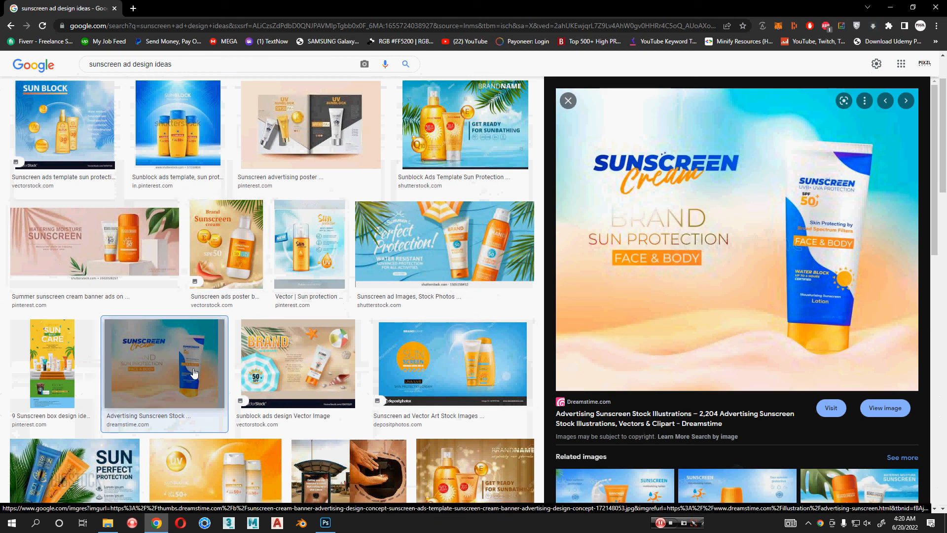
{"action": "scroll", "coordinate": [207, 368], "scroll_direction": "down", "scroll_amount": 3}
{"action": "scroll", "coordinate": [197, 276], "scroll_direction": "down", "scroll_amount": 1}
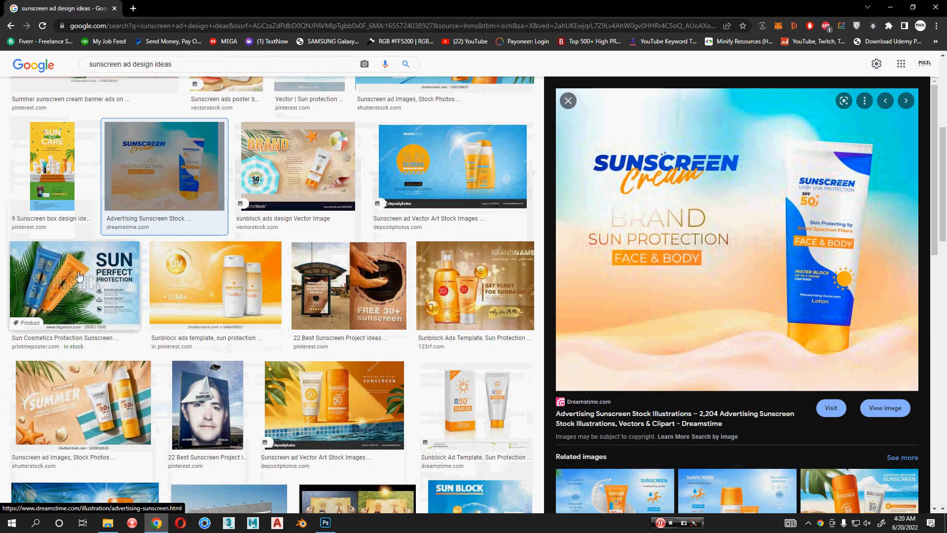
{"action": "left_click", "coordinate": [72, 278]}
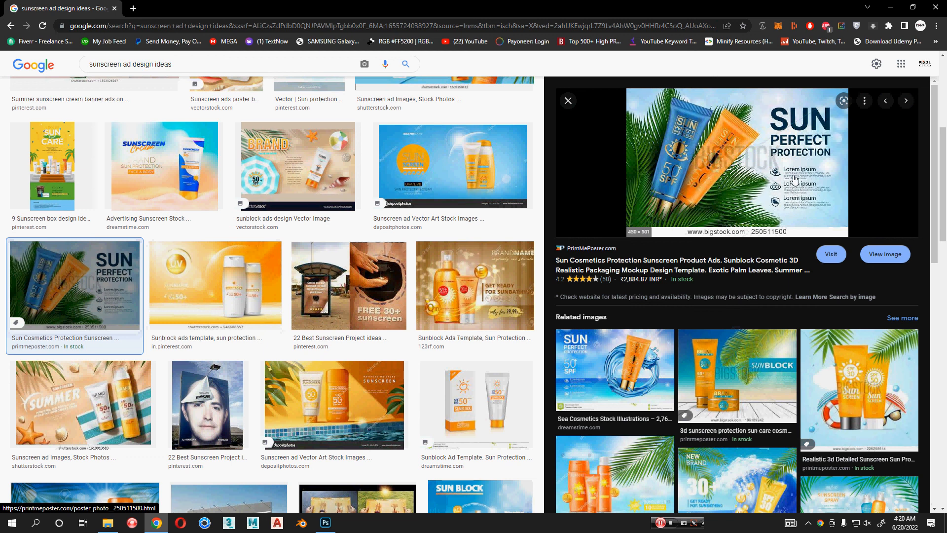
{"action": "left_click", "coordinate": [592, 367]}
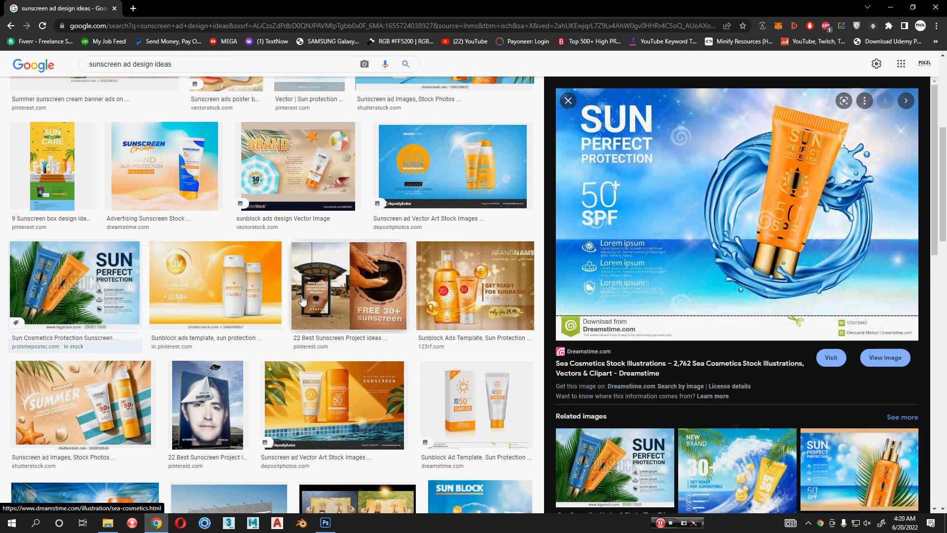
{"action": "scroll", "coordinate": [429, 276], "scroll_direction": "down", "scroll_amount": 3}
{"action": "scroll", "coordinate": [115, 338], "scroll_direction": "down", "scroll_amount": 4}
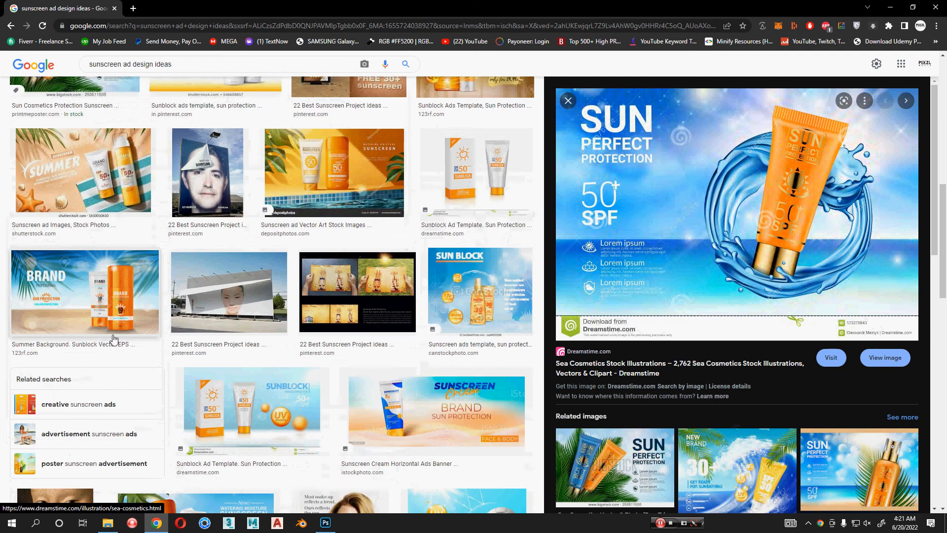
{"action": "scroll", "coordinate": [115, 338], "scroll_direction": "down", "scroll_amount": 4}
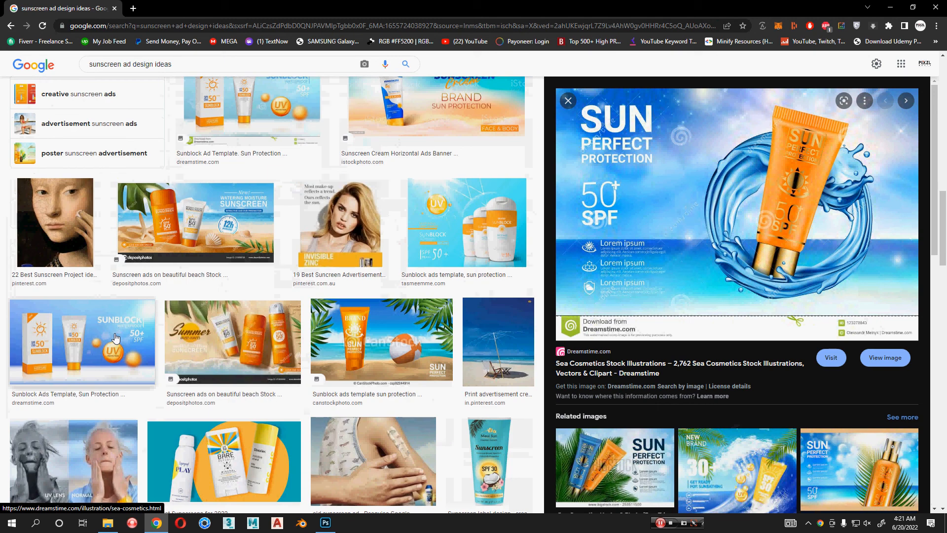
{"action": "scroll", "coordinate": [199, 359], "scroll_direction": "down", "scroll_amount": 5}
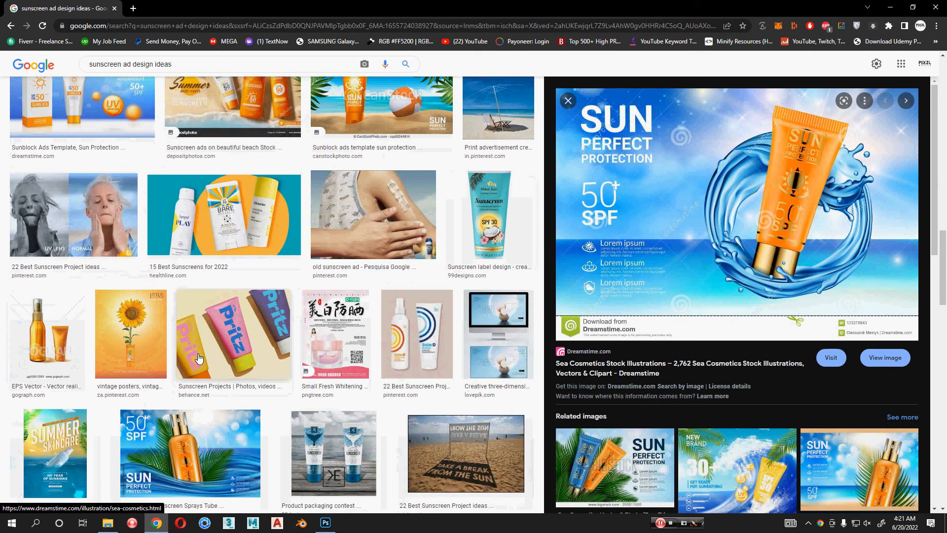
{"action": "scroll", "coordinate": [199, 359], "scroll_direction": "down", "scroll_amount": 3}
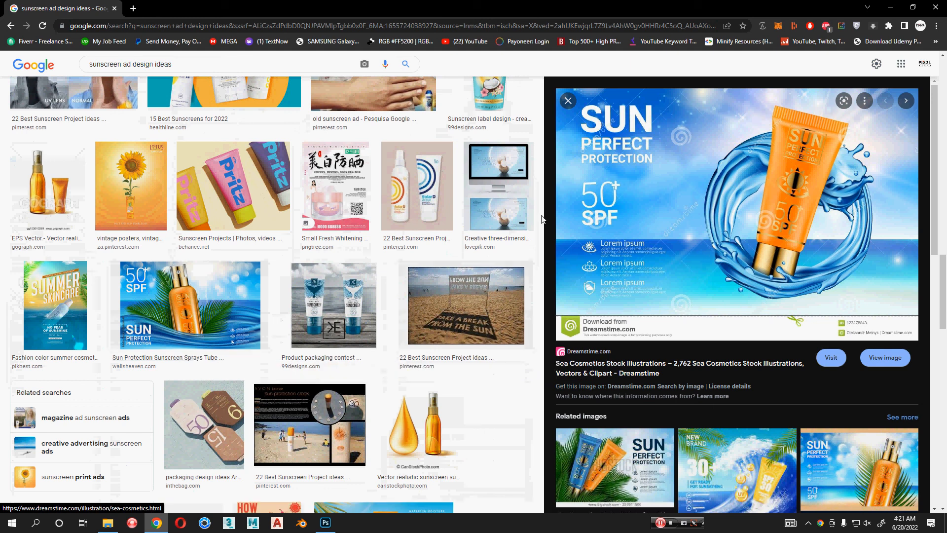
{"action": "left_click", "coordinate": [335, 193]}
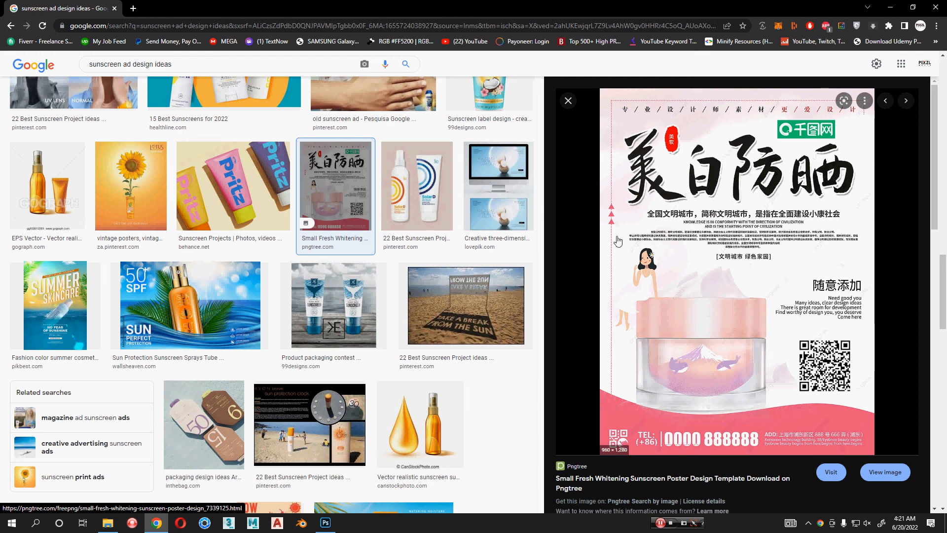
Search for "google translate" in a new browser tab
{"action": "left_click", "coordinate": [135, 8]}
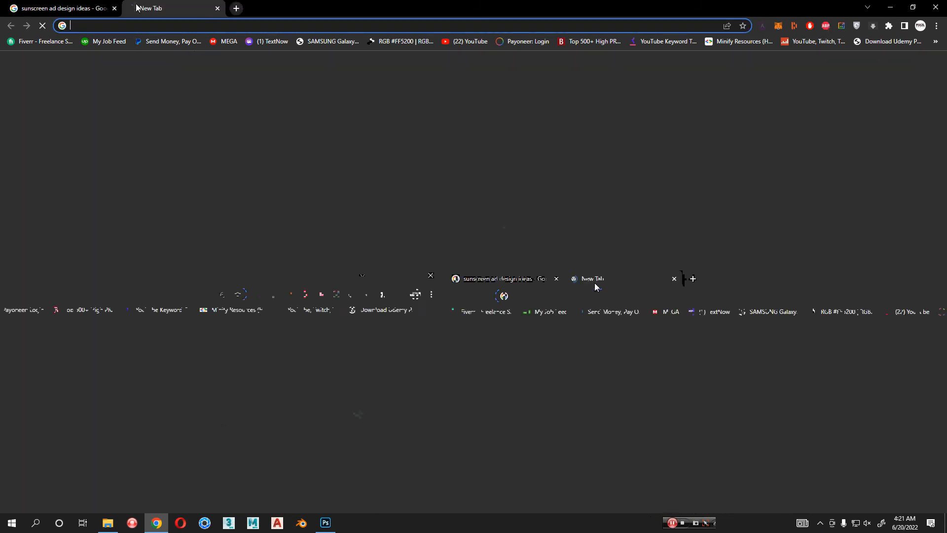
{"action": "type", "text": "google trans"}
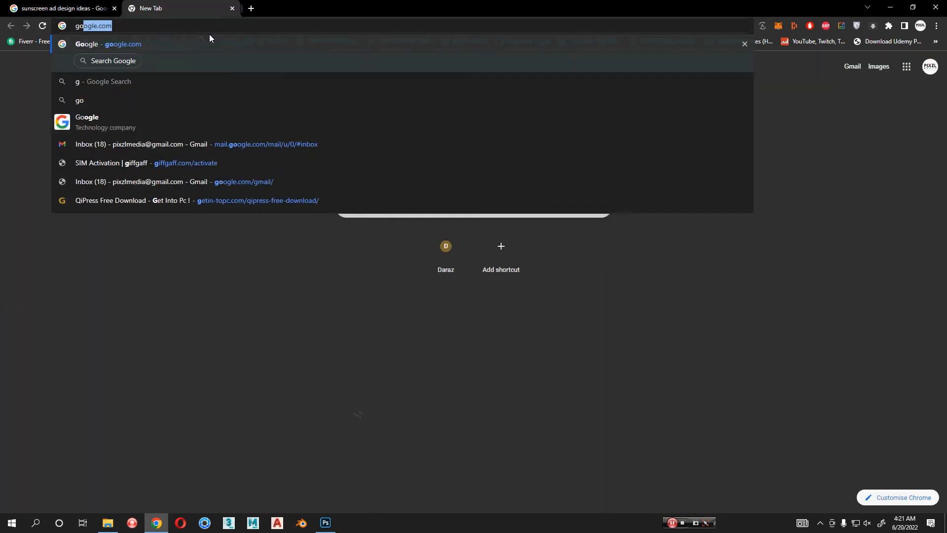
{"action": "type", "text": "late"}
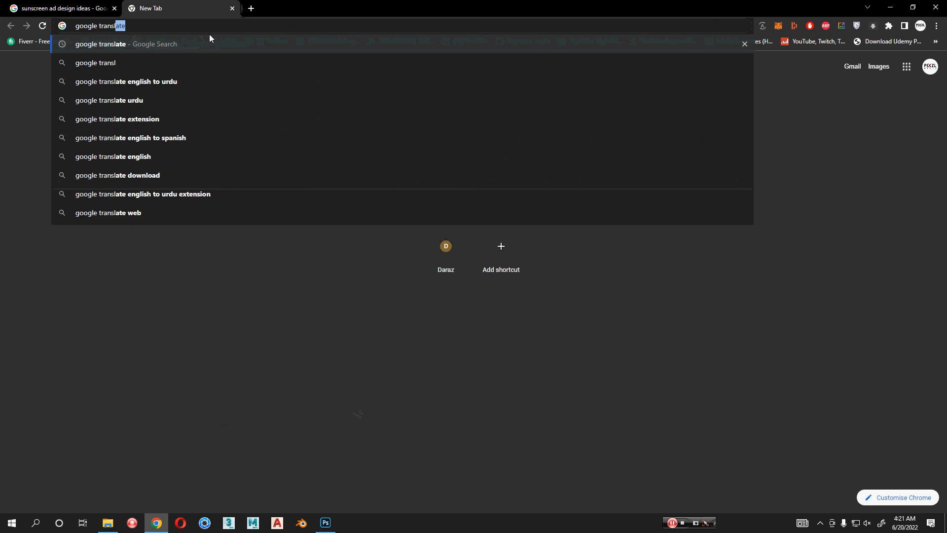
{"action": "key", "text": "Return"}
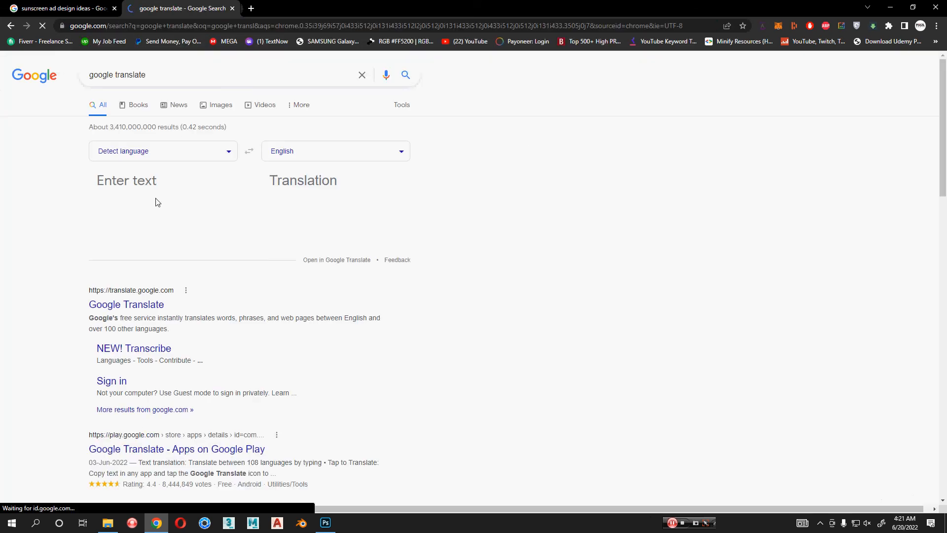
Translate the word "ease" into Japanese
{"action": "left_click", "coordinate": [162, 184]}
{"action": "type", "text": "ease"}
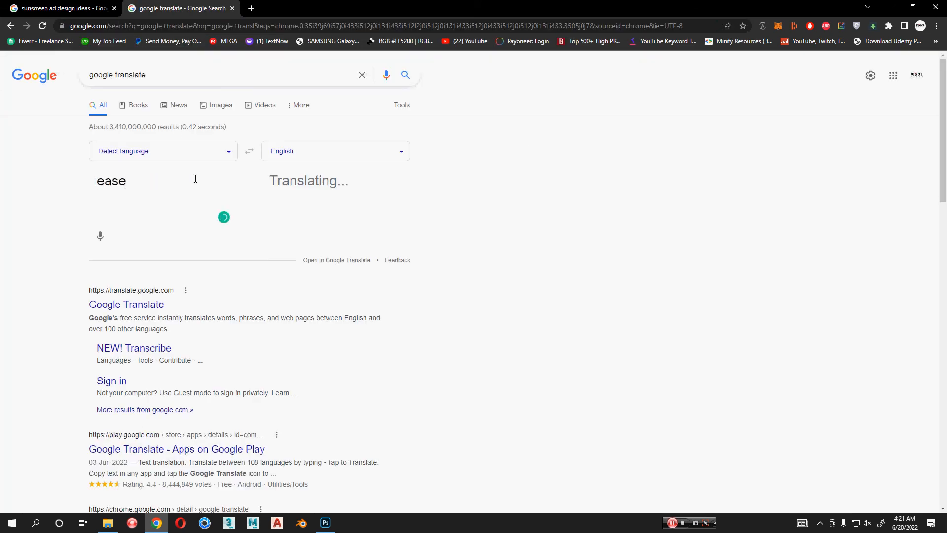
{"action": "left_click", "coordinate": [306, 157]}
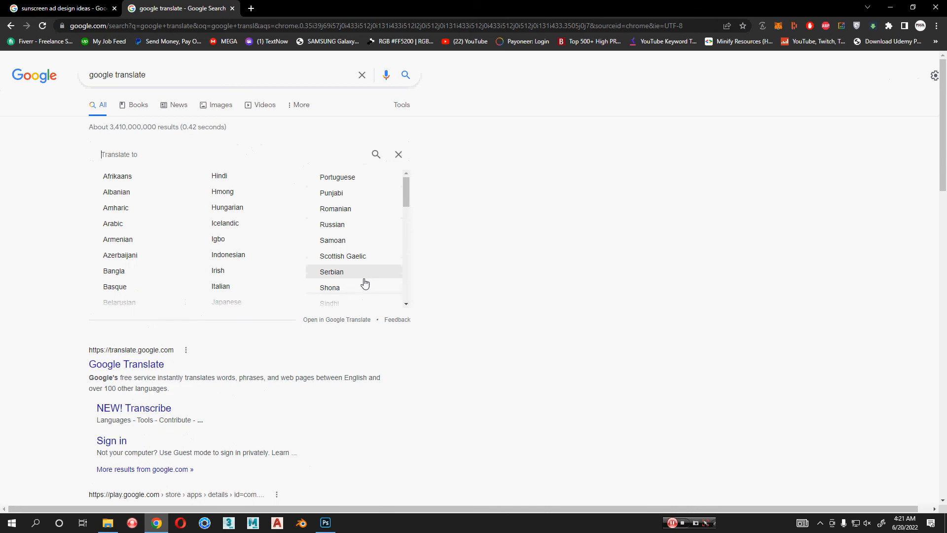
{"action": "scroll", "coordinate": [363, 281], "scroll_direction": "down", "scroll_amount": 4}
{"action": "scroll", "coordinate": [363, 281], "scroll_direction": "up", "scroll_amount": 1}
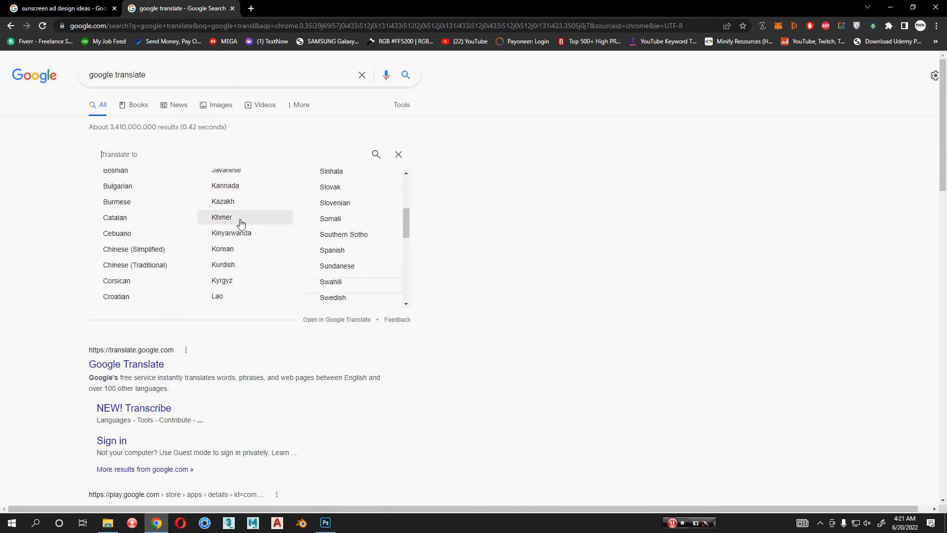
{"action": "scroll", "coordinate": [242, 222], "scroll_direction": "up", "scroll_amount": 1}
{"action": "left_click", "coordinate": [227, 203]}
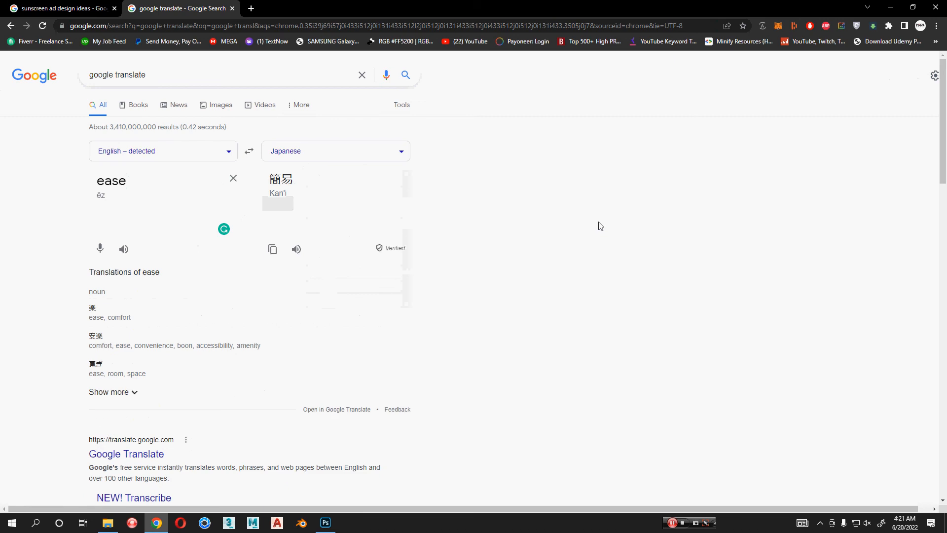
Copy the translation 簡易, switch back to Photoshop, replace the placeholder text with it, and set its size to 297.99 pt
{"action": "left_click_drag", "start_coordinate": [295, 181], "coordinate": [269, 180]}
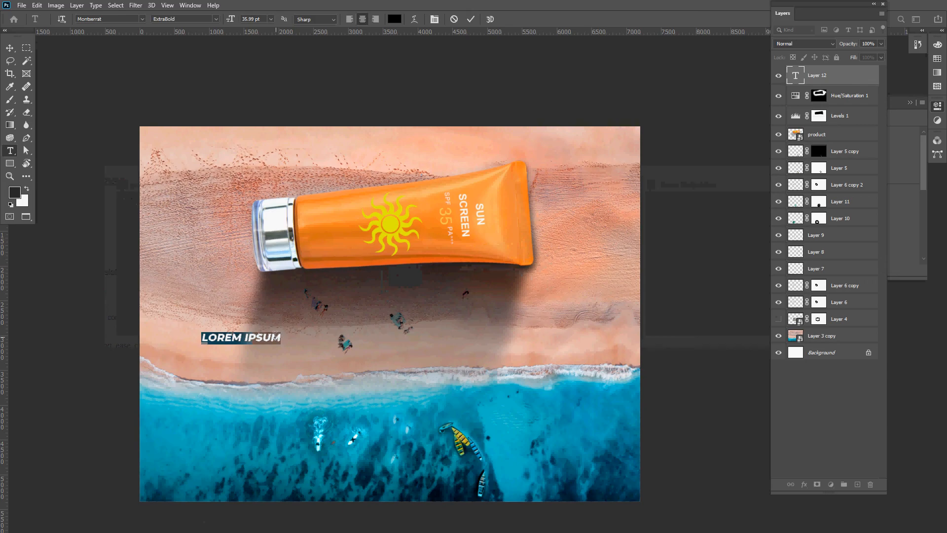
{"action": "type", "text": "簡易"}
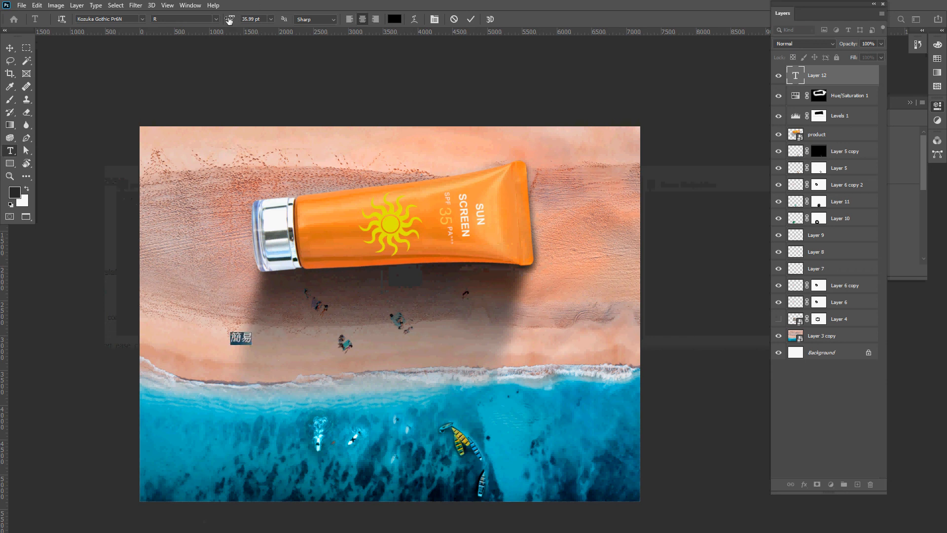
{"action": "key", "text": "ctrl+a"}
{"action": "left_click_drag", "start_coordinate": [243, 21], "coordinate": [359, 22]}
Add a period after 簡易 and move the text over the lower part of the tube
{"action": "left_click", "coordinate": [312, 278]}
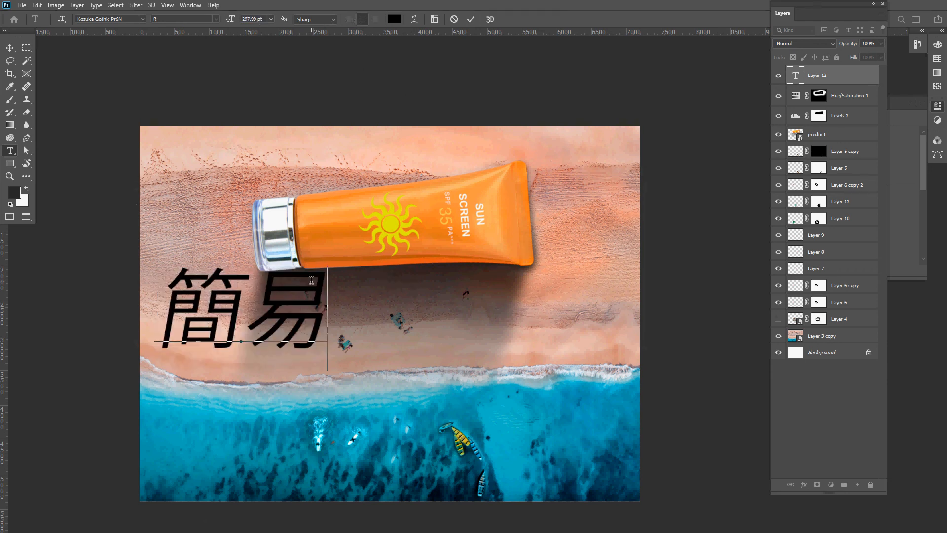
{"action": "left_click_drag", "start_coordinate": [373, 353], "coordinate": [517, 297]}
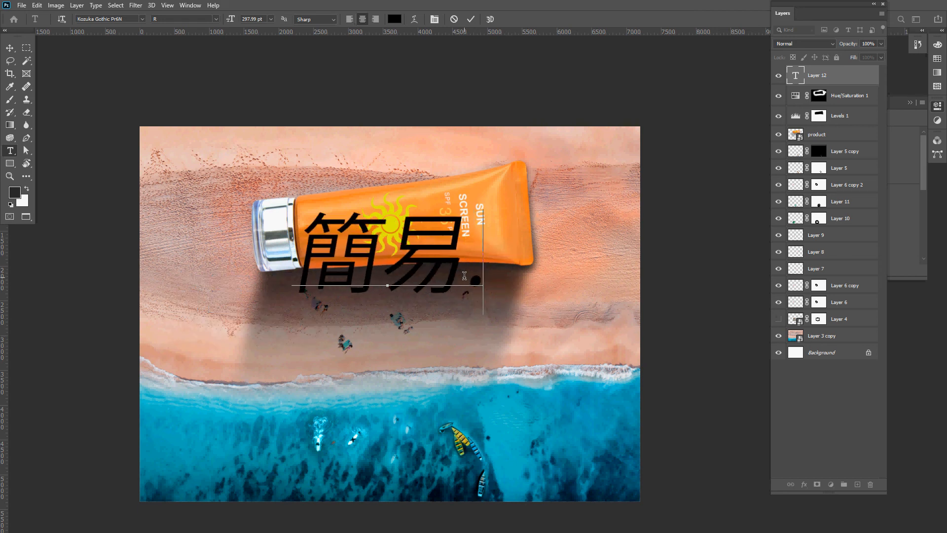
Enlarge the 簡易 text across most of the beach and place its layer directly above Layer 3 copy, behind the product
{"action": "key", "text": "ctrl+Return"}
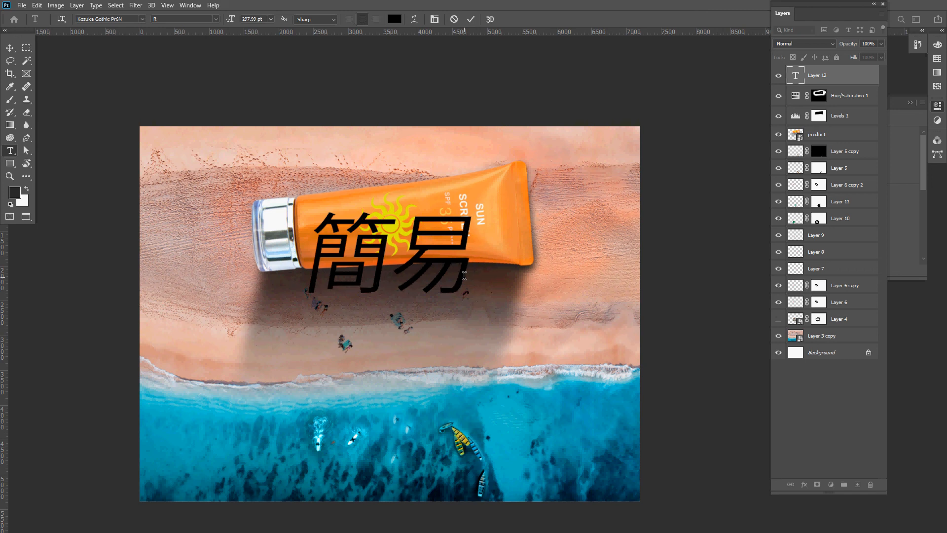
{"action": "key", "text": "ctrl+t"}
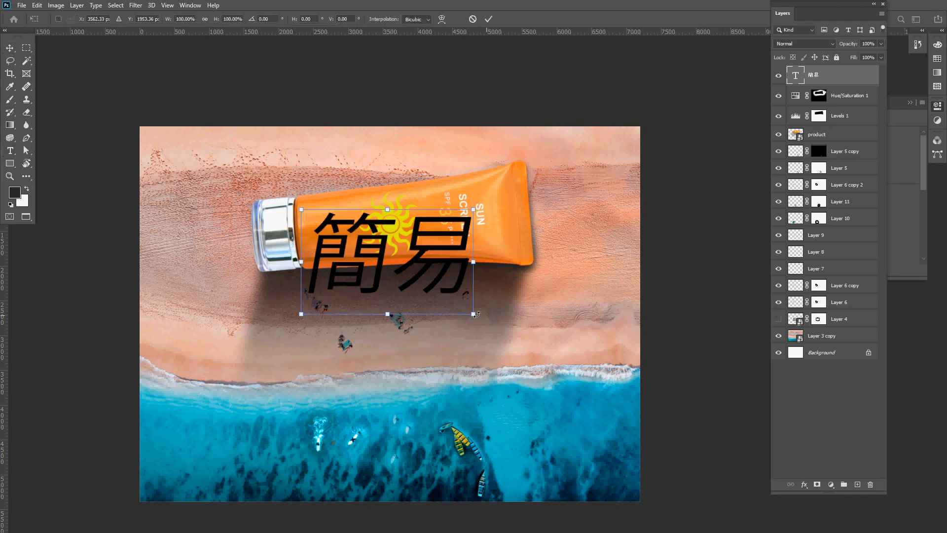
{"action": "left_click_drag", "start_coordinate": [474, 313], "coordinate": [589, 364]}
{"action": "key", "text": "Return"}
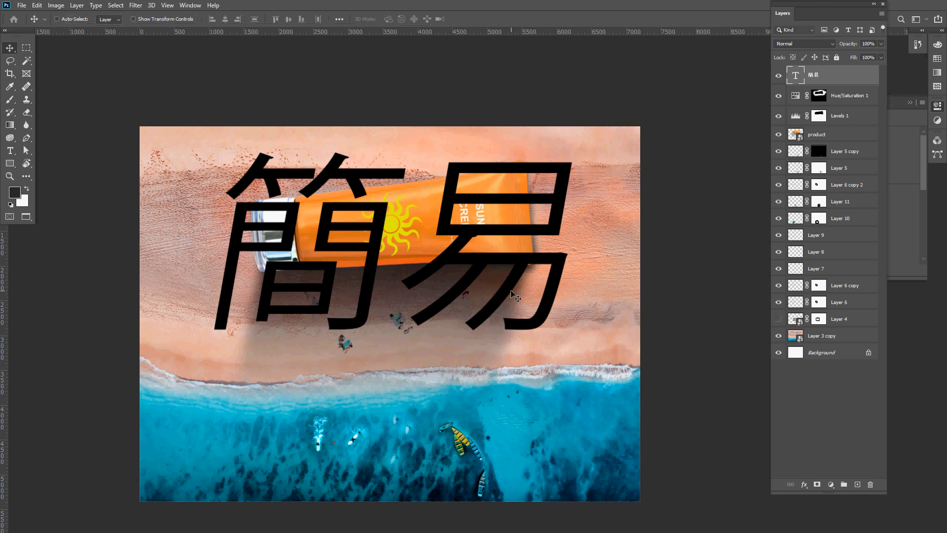
{"action": "left_click_drag", "start_coordinate": [856, 76], "coordinate": [855, 333]}
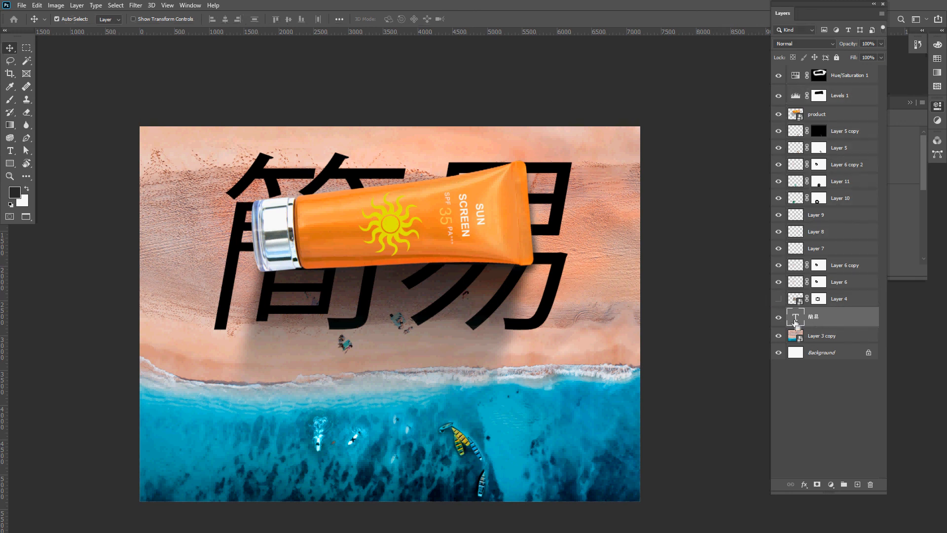
Select the 簡易 letter shapes, hide the text layer, and copy that area of Layer 3 copy to a new layer
{"action": "left_click", "coordinate": [795, 321], "text": "ctrl"}
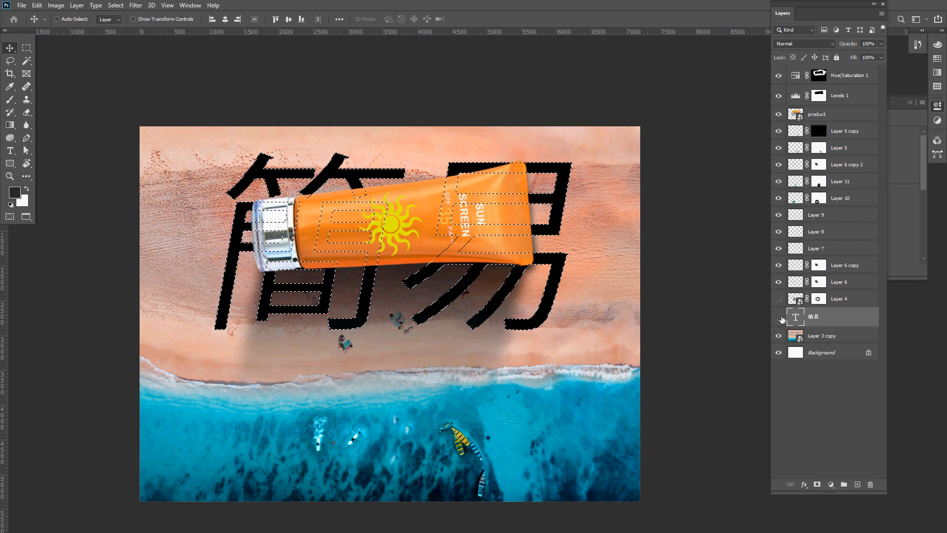
{"action": "left_click", "coordinate": [779, 317]}
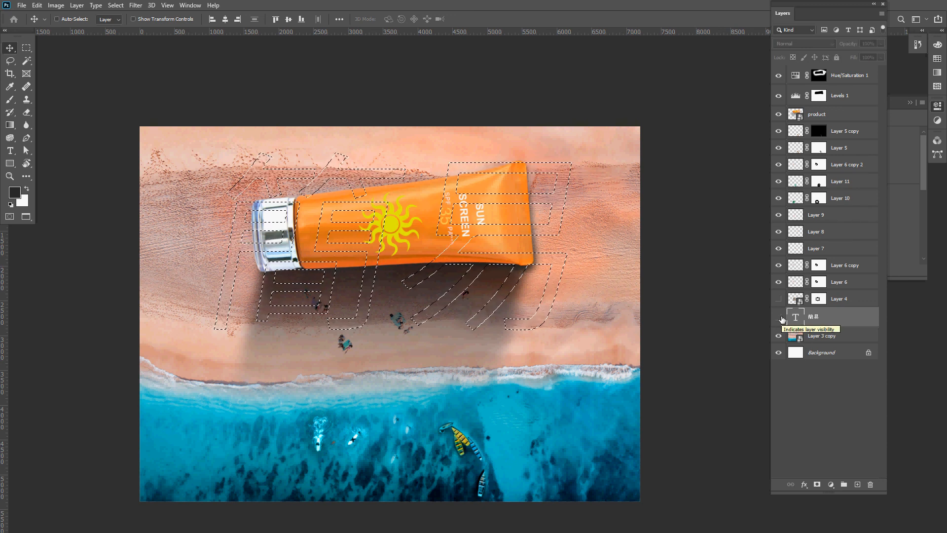
{"action": "left_click", "coordinate": [869, 341]}
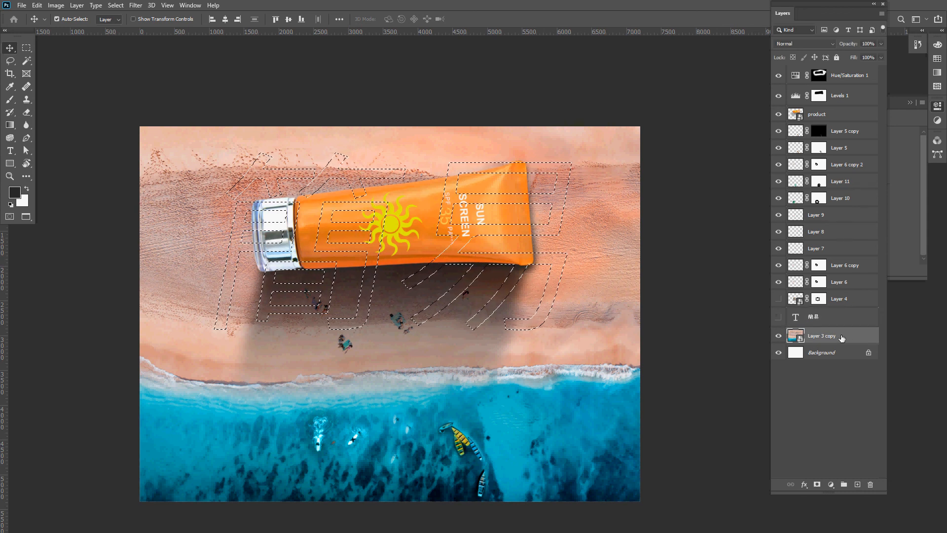
{"action": "key", "text": "ctrl+shift+alt+n"}
{"action": "key", "text": "ctrl+d"}
{"action": "left_click", "coordinate": [780, 353]}
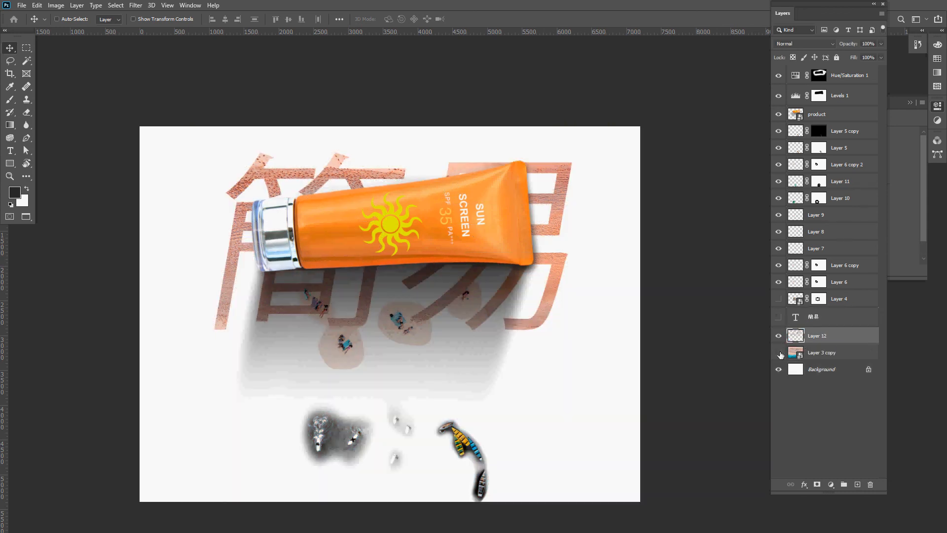
{"action": "left_click", "coordinate": [779, 353]}
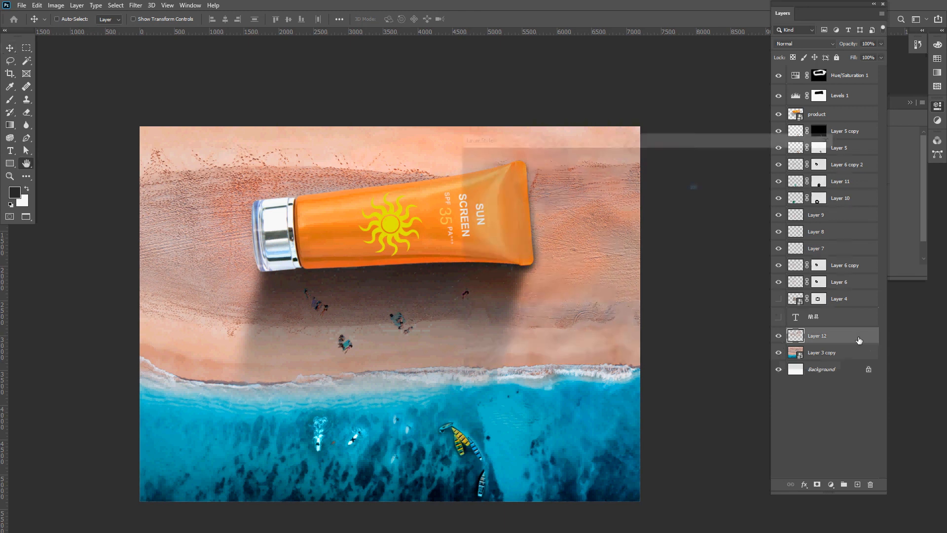
Add a Multiply Drop Shadow to Layer 12 and lower its opacity to about 35%
{"action": "double_click", "coordinate": [858, 340]}
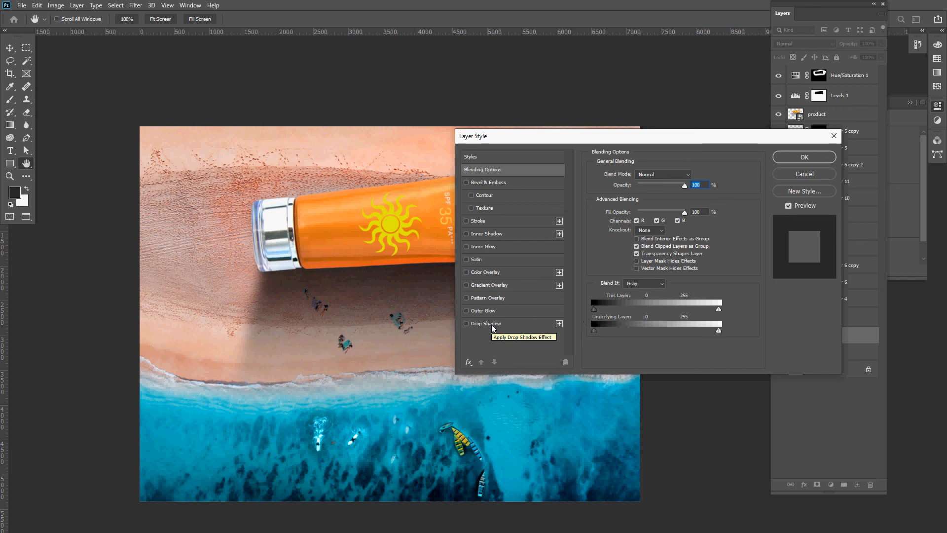
{"action": "left_click", "coordinate": [486, 323]}
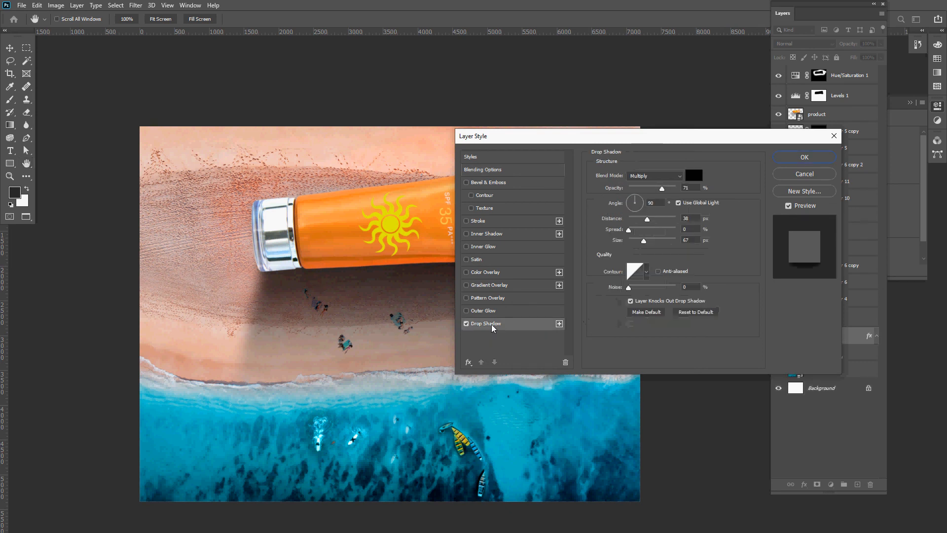
{"action": "left_click_drag", "start_coordinate": [616, 130], "coordinate": [723, 39]}
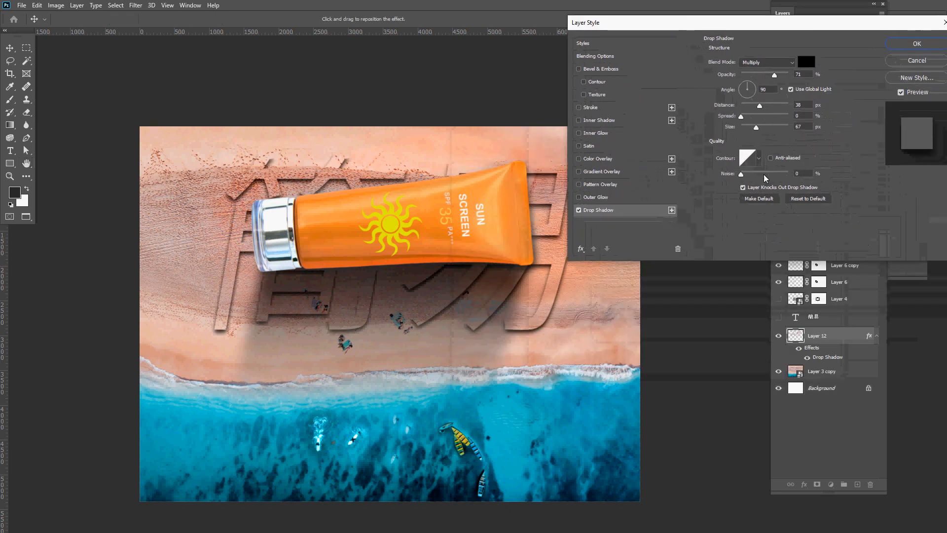
{"action": "mouse_move", "coordinate": [774, 75]}
{"action": "left_mouse_down"}
{"action": "mouse_move", "coordinate": [751, 78]}
{"action": "mouse_move", "coordinate": [760, 74]}
{"action": "left_mouse_up"}
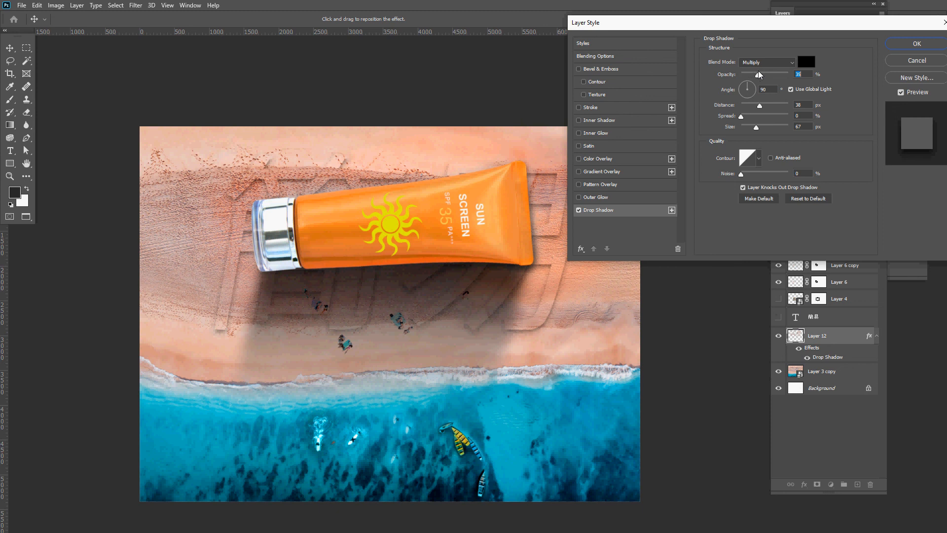
Add Bevel & Emboss to Layer 12 with Emboss style, direction Up, depth 11% and size 43 px
{"action": "left_click", "coordinate": [597, 72]}
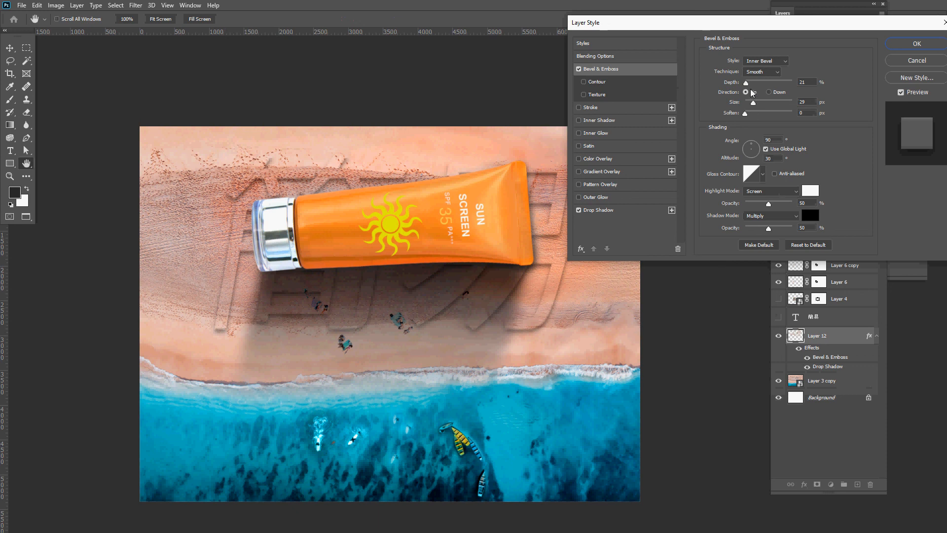
{"action": "left_click_drag", "start_coordinate": [745, 82], "coordinate": [743, 104]}
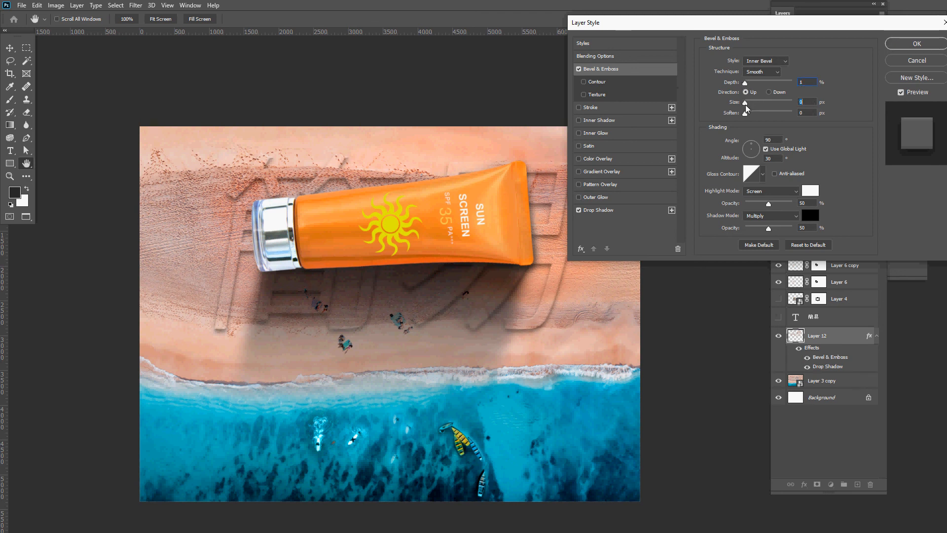
{"action": "left_click", "coordinate": [767, 61]}
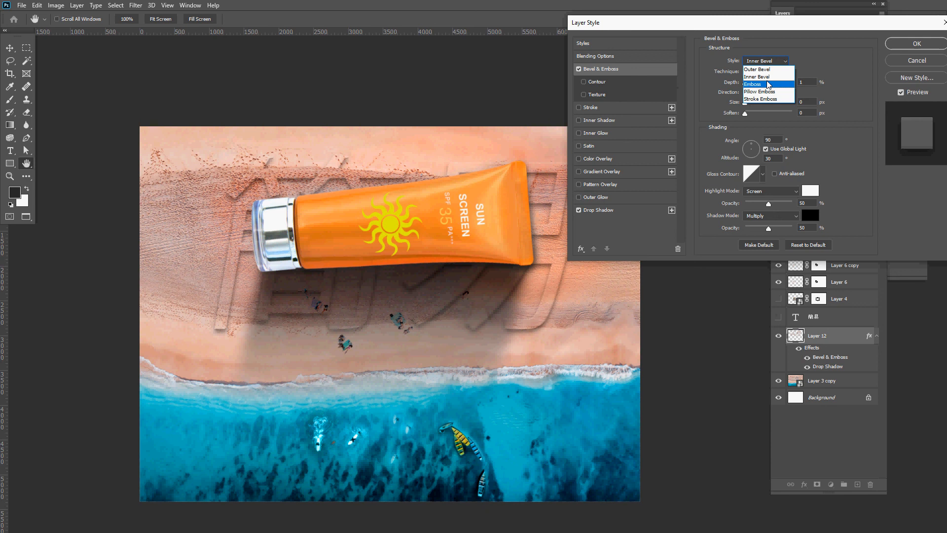
{"action": "left_click", "coordinate": [768, 85]}
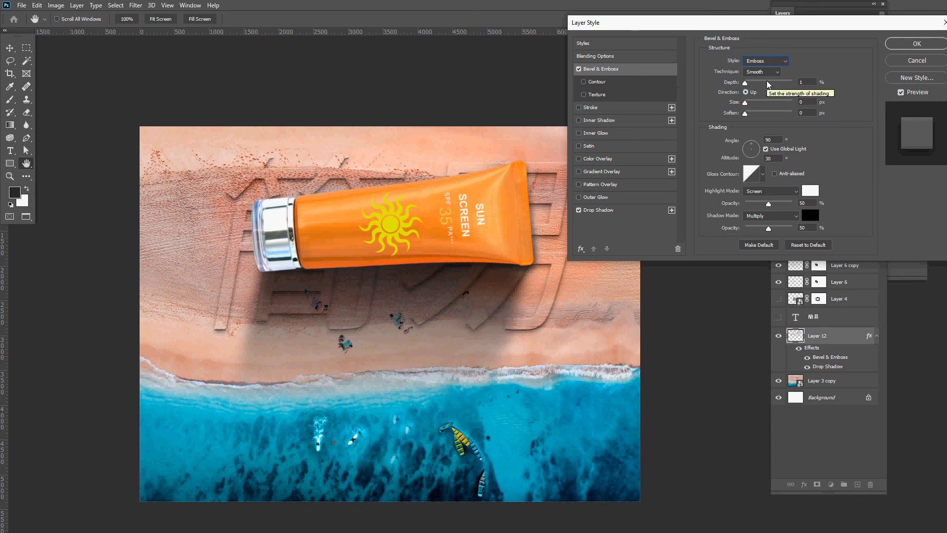
{"action": "left_click", "coordinate": [773, 93]}
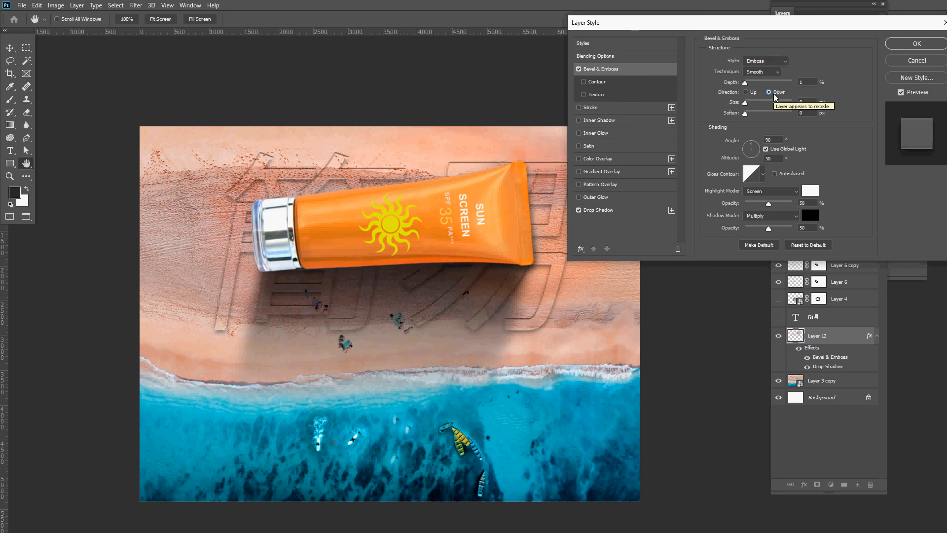
{"action": "left_click", "coordinate": [745, 92]}
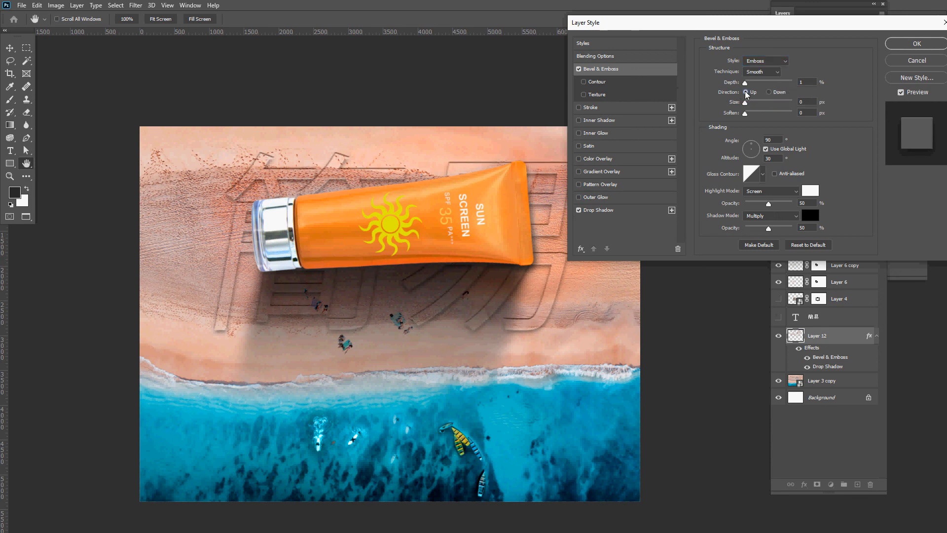
{"action": "mouse_move", "coordinate": [745, 103]}
{"action": "left_mouse_down"}
{"action": "mouse_move", "coordinate": [791, 105]}
{"action": "mouse_move", "coordinate": [756, 104]}
{"action": "mouse_move", "coordinate": [747, 88]}
{"action": "left_mouse_up"}
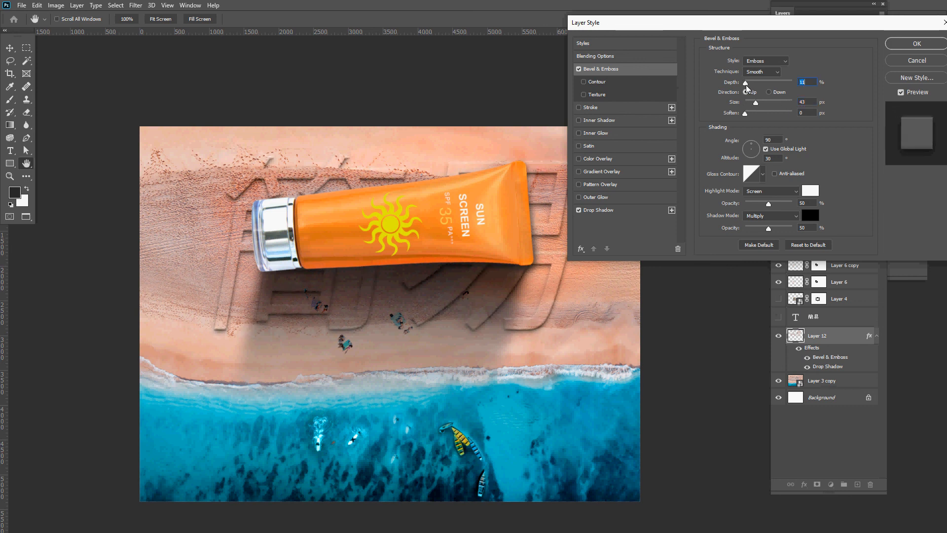
Set the bevel's global light to an 80° angle and 37° altitude
{"action": "left_click_drag", "start_coordinate": [752, 143], "coordinate": [754, 147]}
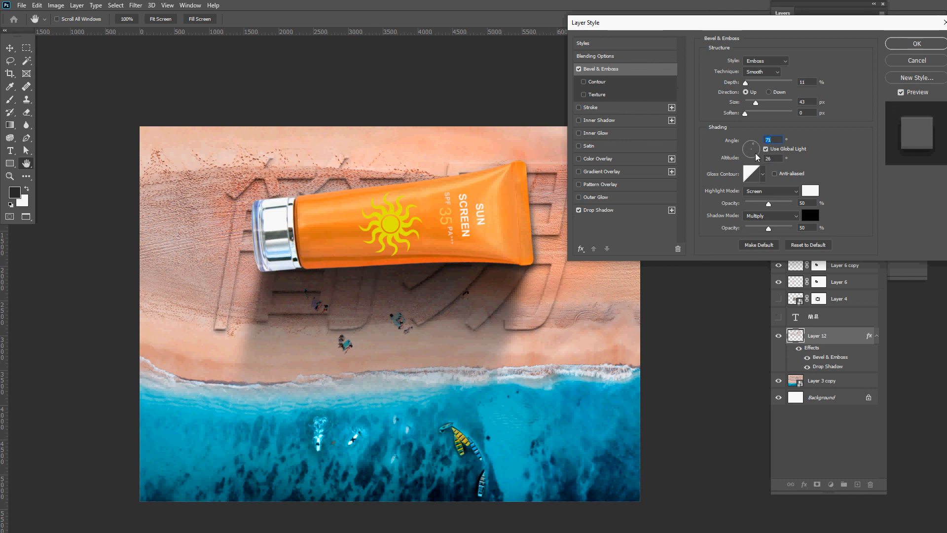
{"action": "left_click", "coordinate": [749, 145]}
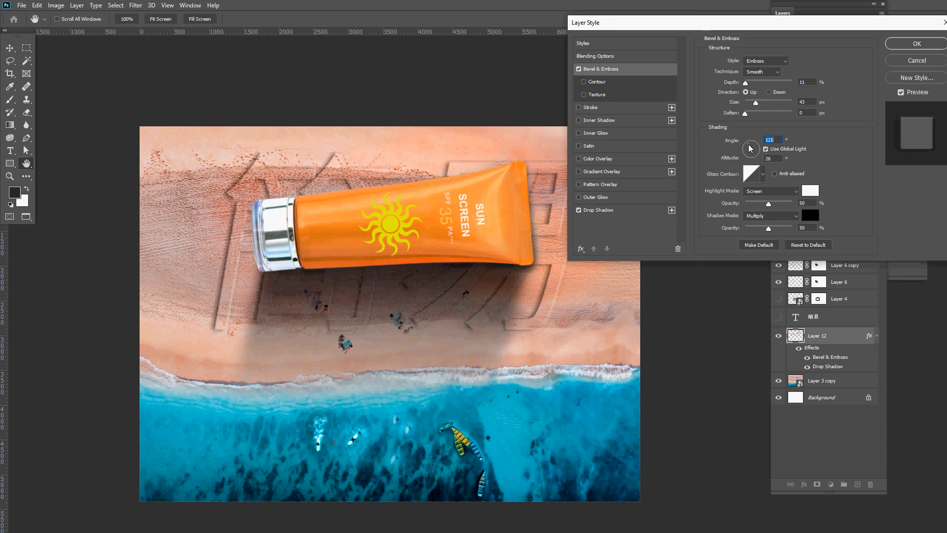
{"action": "left_click", "coordinate": [753, 145]}
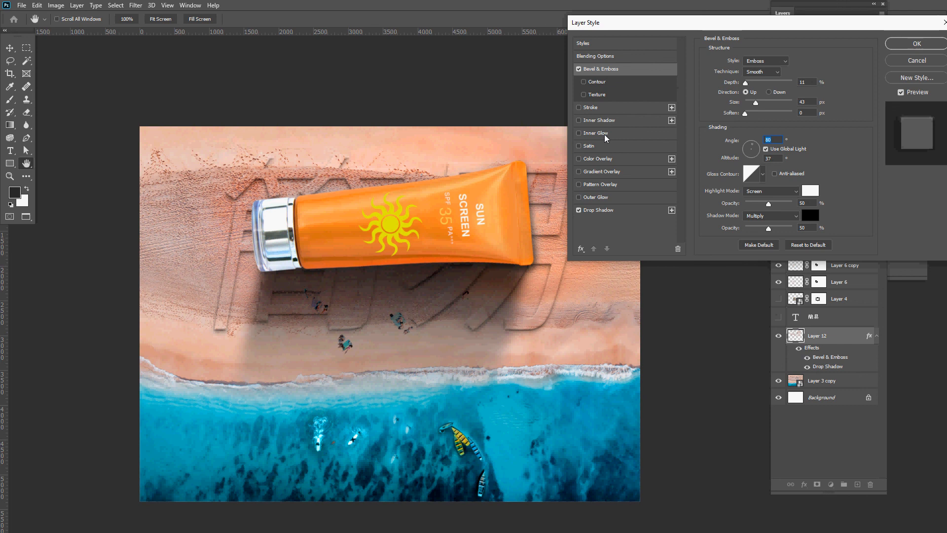
Add a Color Overlay to Layer 12 in orange sampled from the tube, with Darker Color blending and 11% opacity, and apply the style
{"action": "left_click", "coordinate": [607, 160]}
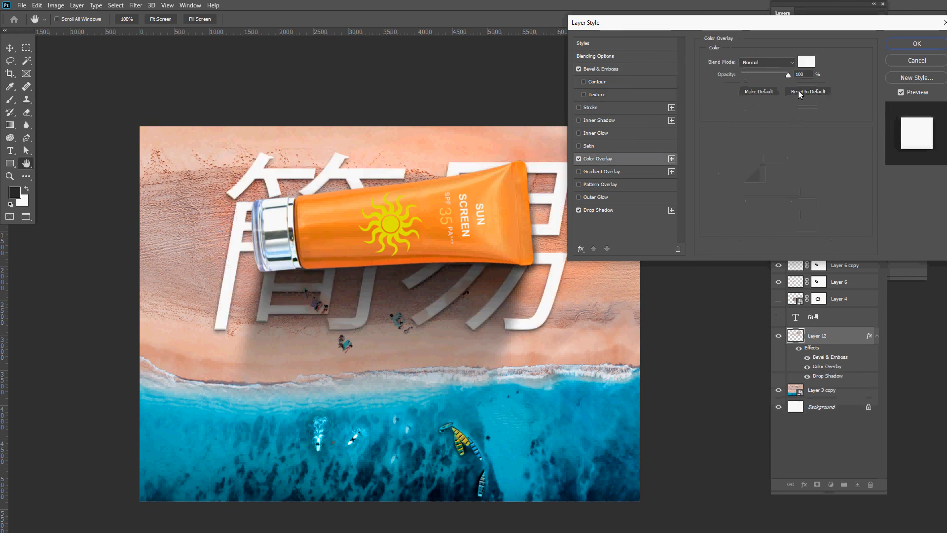
{"action": "left_click", "coordinate": [807, 61]}
{"action": "left_click", "coordinate": [328, 211]}
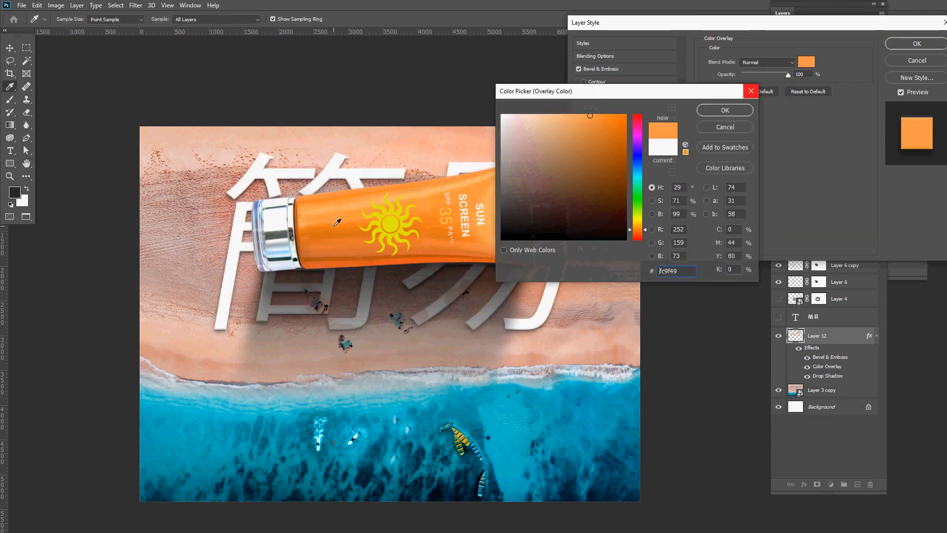
{"action": "left_click", "coordinate": [721, 111]}
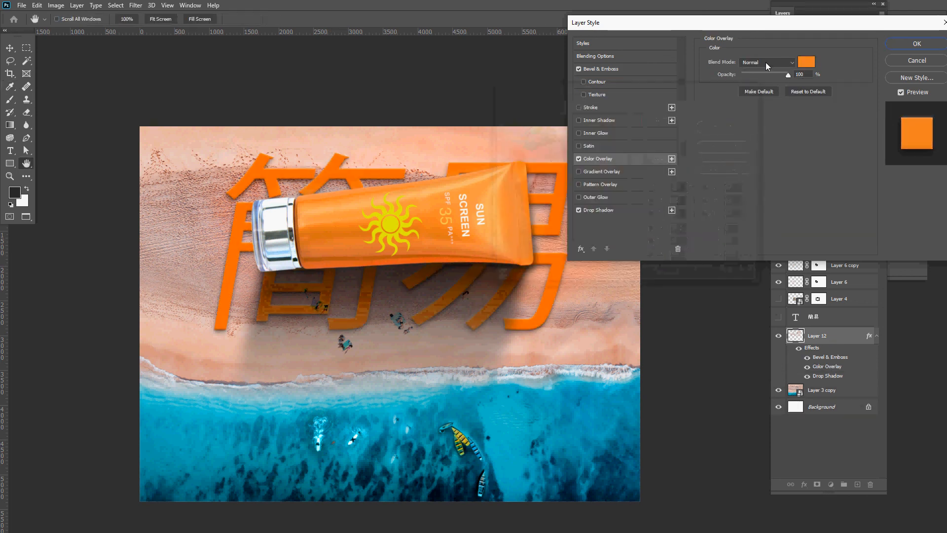
{"action": "scroll", "coordinate": [766, 63], "scroll_direction": "down", "scroll_amount": 3}
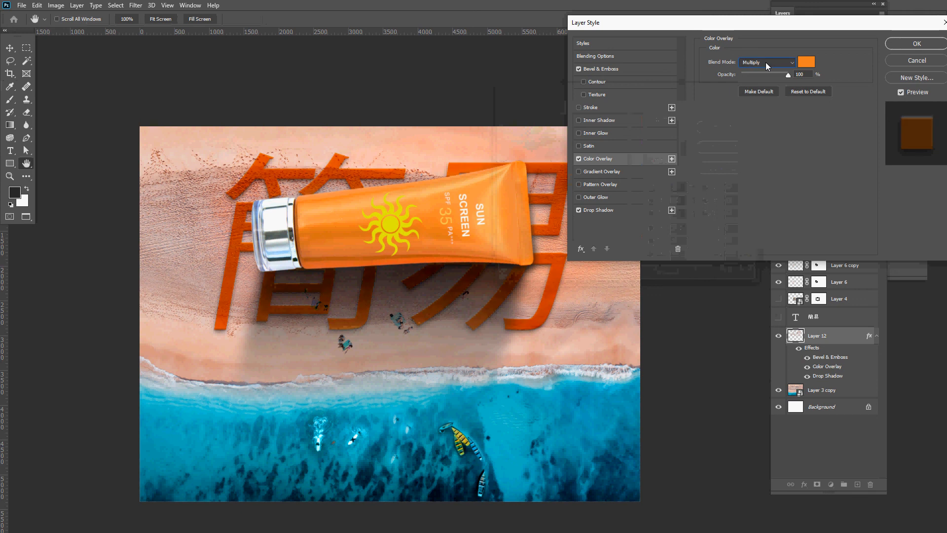
{"action": "scroll", "coordinate": [765, 62], "scroll_direction": "down", "scroll_amount": 3}
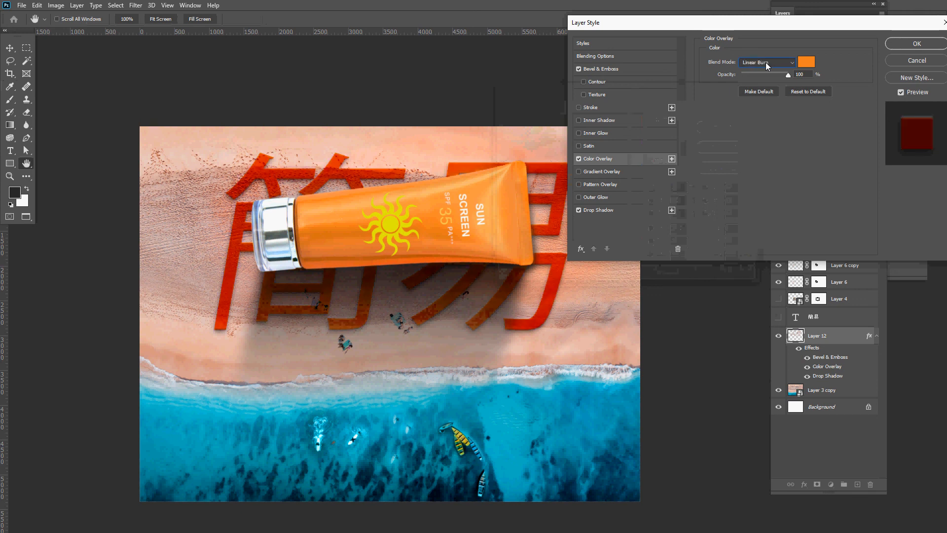
{"action": "left_click_drag", "start_coordinate": [774, 73], "coordinate": [747, 76]}
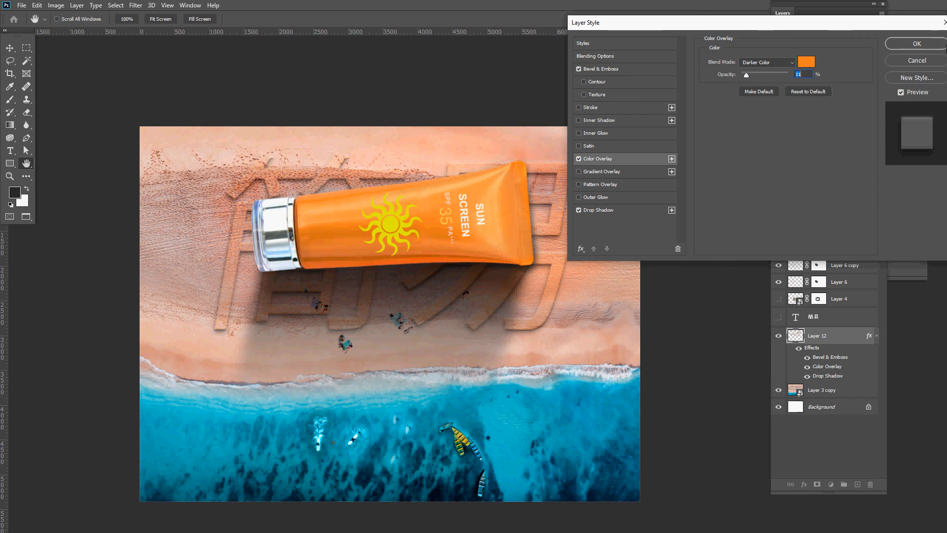
{"action": "left_click", "coordinate": [917, 44]}
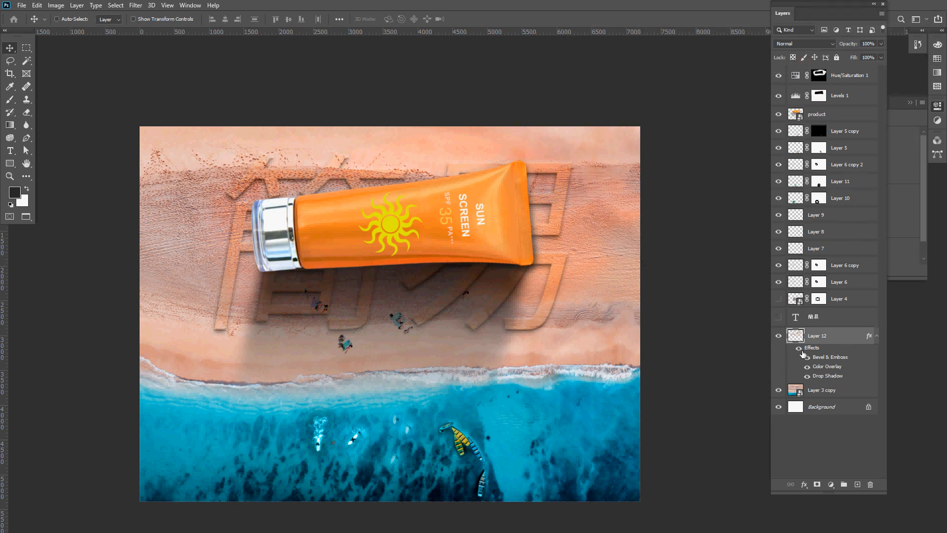
Toggle Layer 12, its effects as a group and each single effect to compare their contributions to the sand headline
{"action": "left_click", "coordinate": [800, 349]}
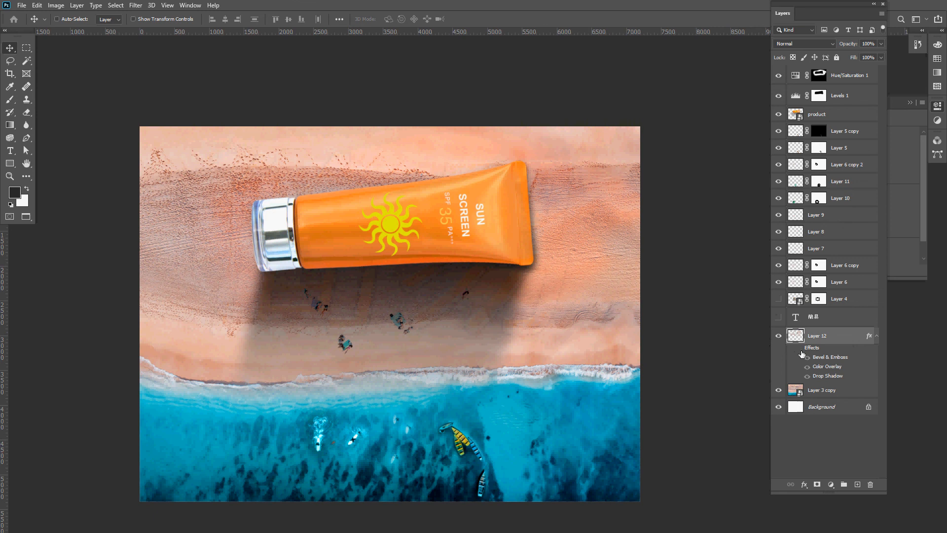
{"action": "left_click", "coordinate": [800, 349]}
{"action": "left_click", "coordinate": [807, 367]}
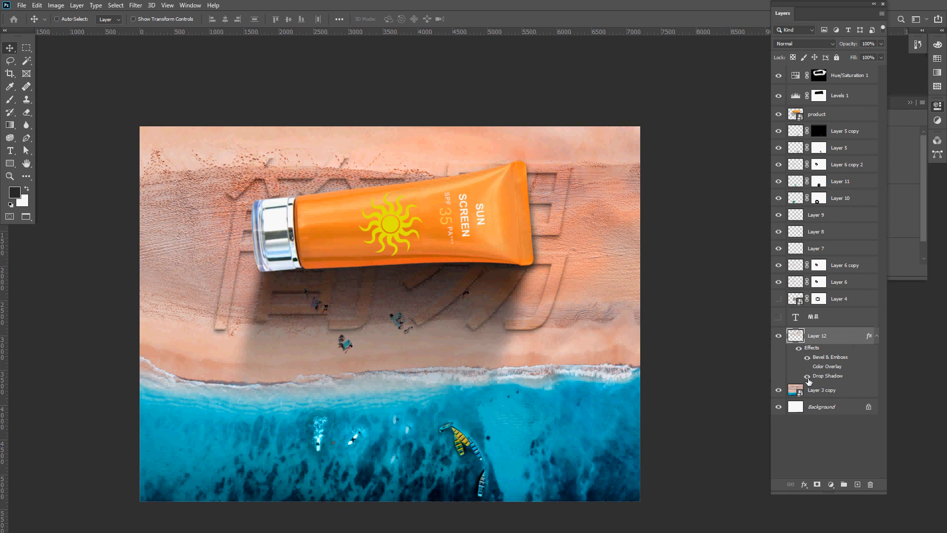
{"action": "left_click", "coordinate": [807, 377]}
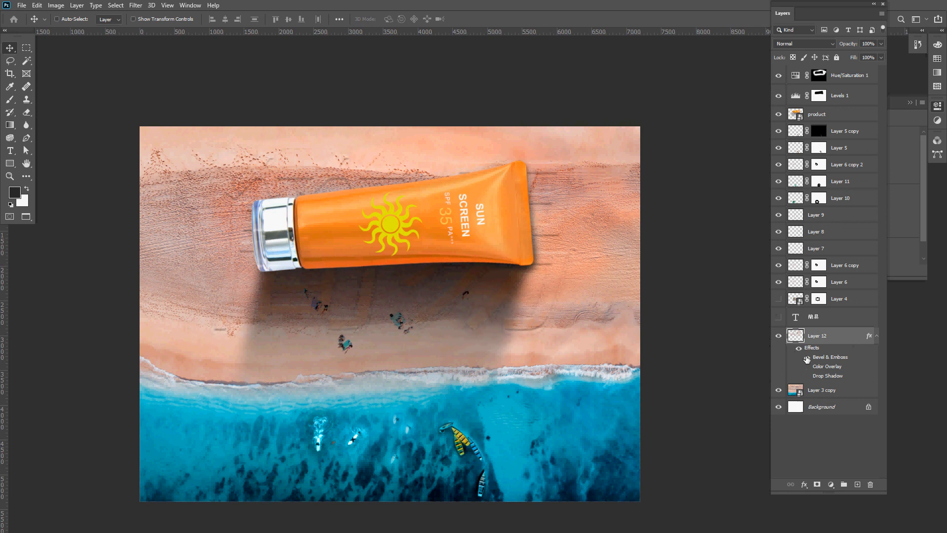
{"action": "left_click", "coordinate": [806, 358]}
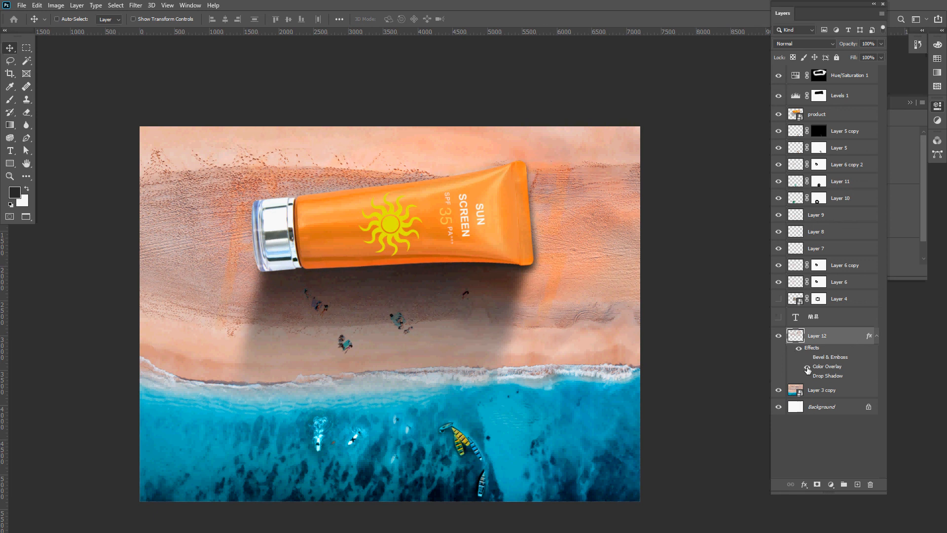
{"action": "left_click", "coordinate": [805, 376]}
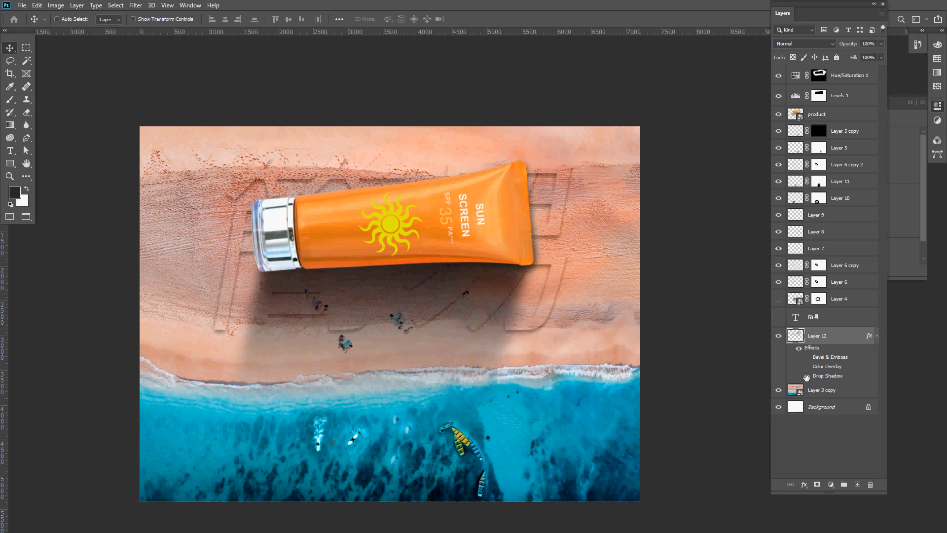
{"action": "left_click", "coordinate": [807, 366]}
{"action": "left_click", "coordinate": [808, 357]}
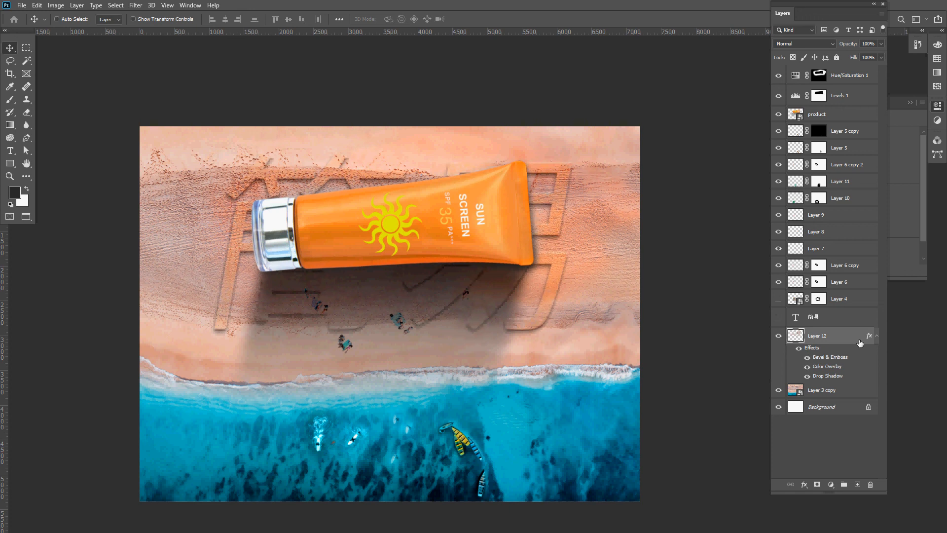
{"action": "left_click", "coordinate": [778, 338]}
{"action": "left_click", "coordinate": [779, 337]}
Try Color Burn, Linear Burn and Lighten blending on Layer 12 and return it to Normal
{"action": "left_click", "coordinate": [791, 44]}
{"action": "left_click", "coordinate": [791, 44]}
{"action": "scroll", "coordinate": [791, 45], "scroll_direction": "down", "scroll_amount": 1}
{"action": "scroll", "coordinate": [791, 44], "scroll_direction": "down", "scroll_amount": 2}
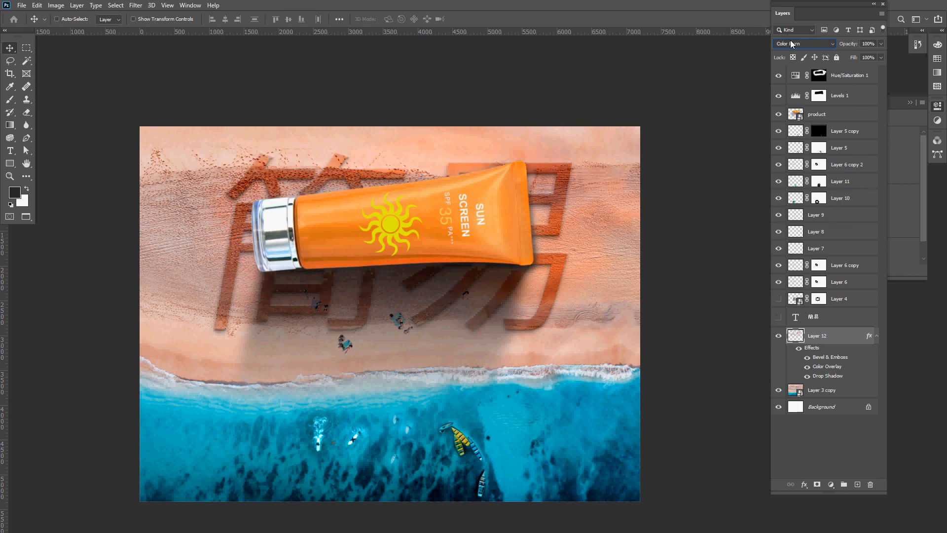
{"action": "scroll", "coordinate": [791, 44], "scroll_direction": "down", "scroll_amount": 1}
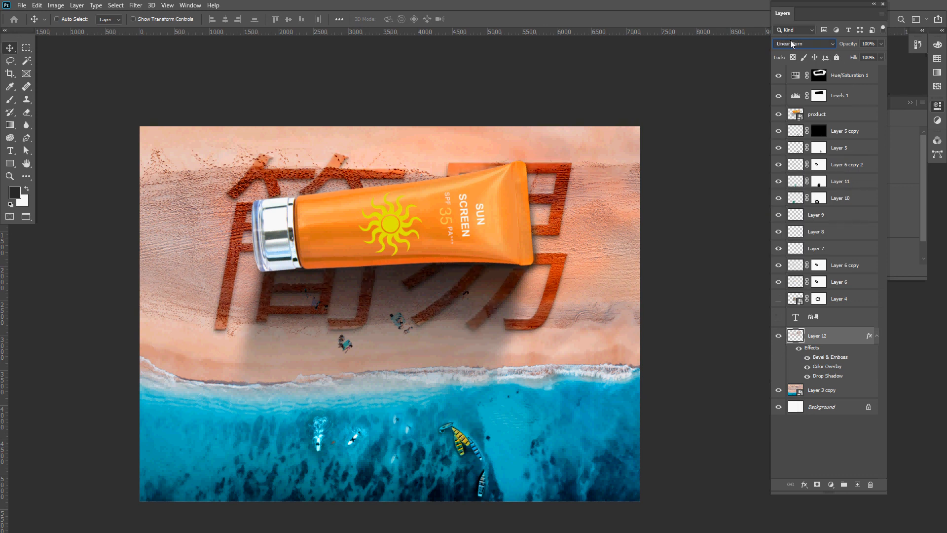
{"action": "scroll", "coordinate": [791, 45], "scroll_direction": "down", "scroll_amount": 1}
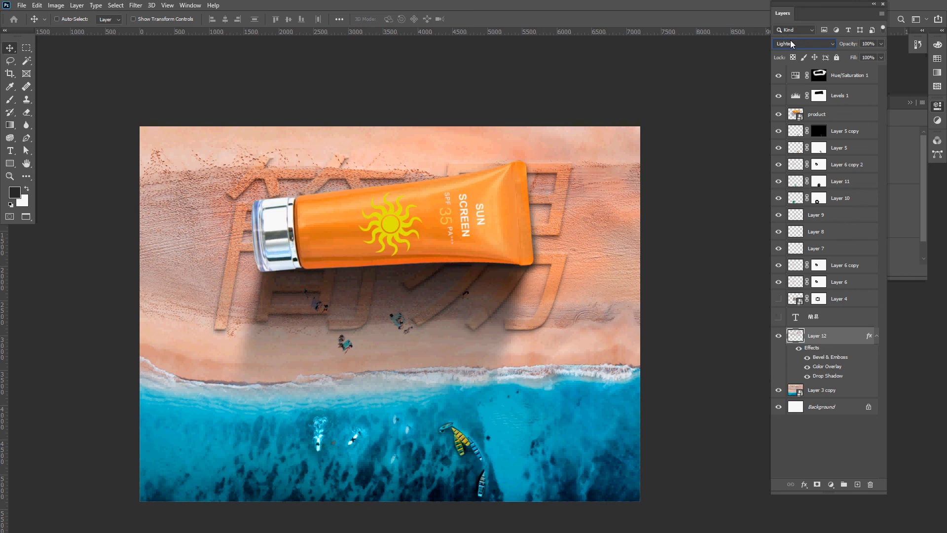
{"action": "scroll", "coordinate": [791, 44], "scroll_direction": "up", "scroll_amount": 7}
Lower Layer 12's opacity to 59%, hide that layer and show the original Japanese text layer
{"action": "left_click_drag", "start_coordinate": [845, 44], "coordinate": [823, 44]}
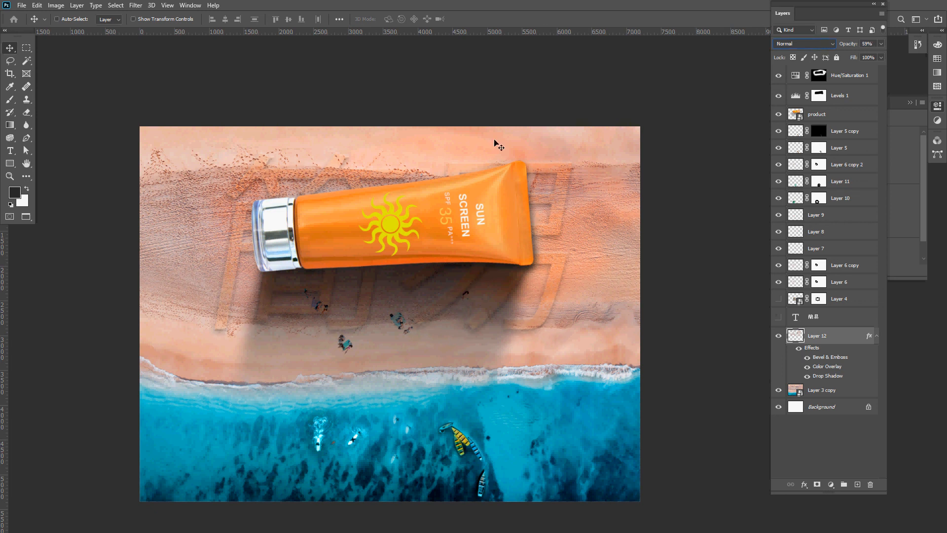
{"action": "left_click", "coordinate": [778, 336]}
{"action": "left_click", "coordinate": [779, 318]}
Replace the Japanese headline with EASE and set its font to Franklin Gothic Medium Cond
{"action": "double_click", "coordinate": [797, 318]}
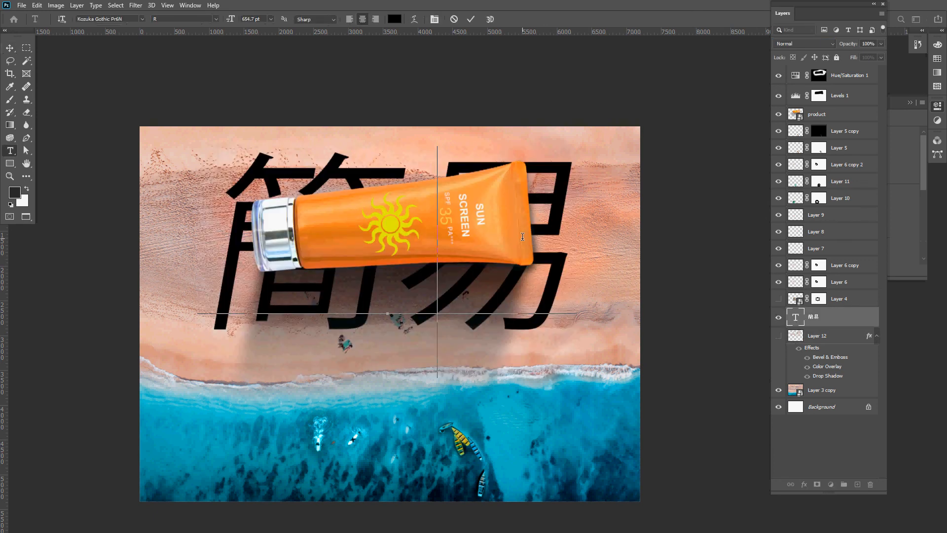
{"action": "type", "text": "EASE"}
{"action": "key", "text": "ctrl+a"}
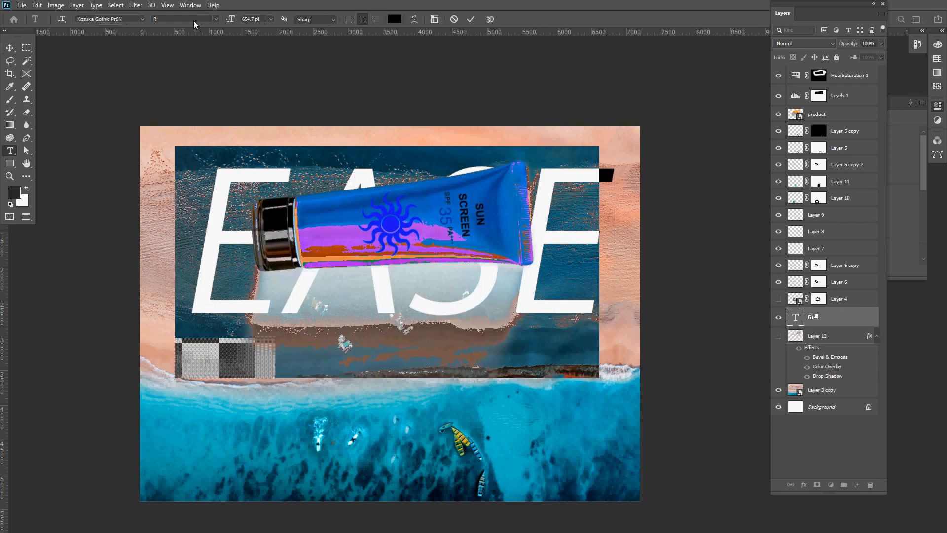
{"action": "left_click", "coordinate": [142, 19]}
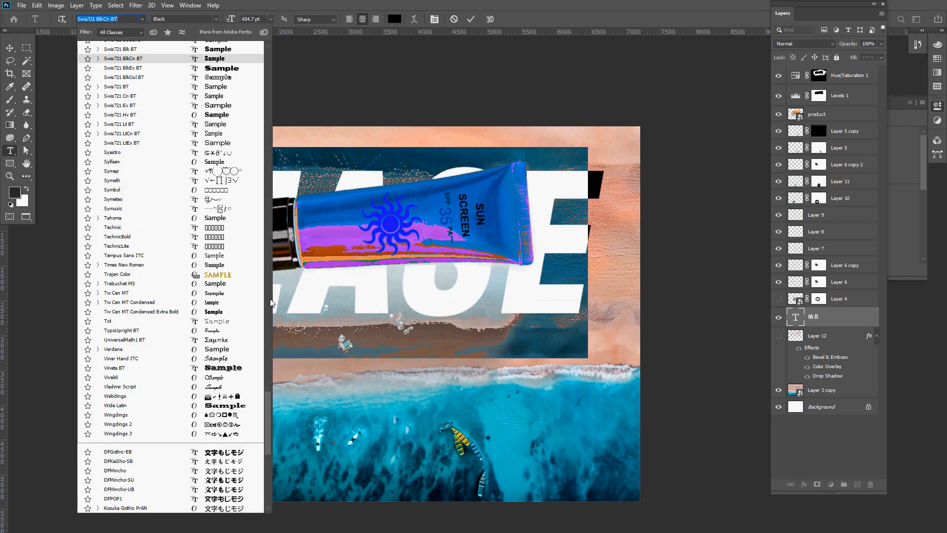
{"action": "left_click_drag", "start_coordinate": [269, 417], "coordinate": [265, 59]}
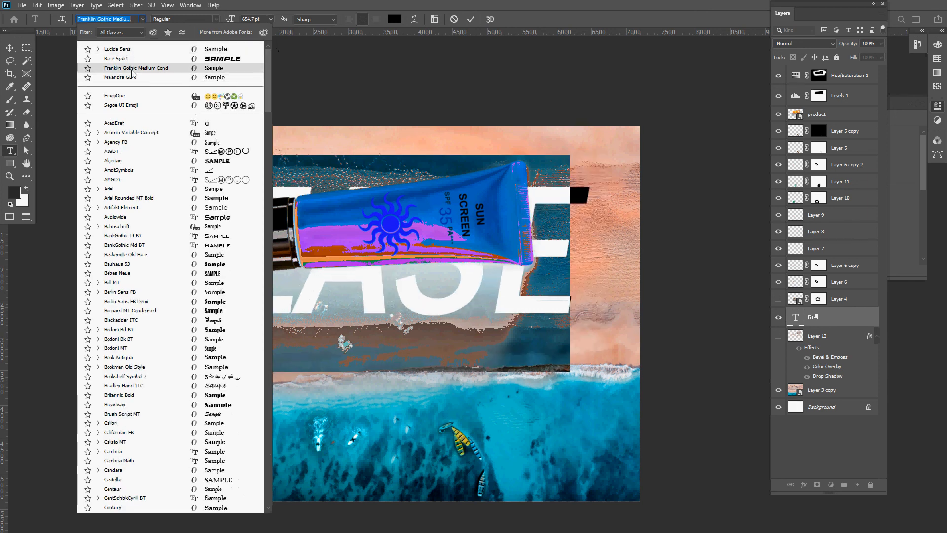
{"action": "left_click", "coordinate": [132, 69]}
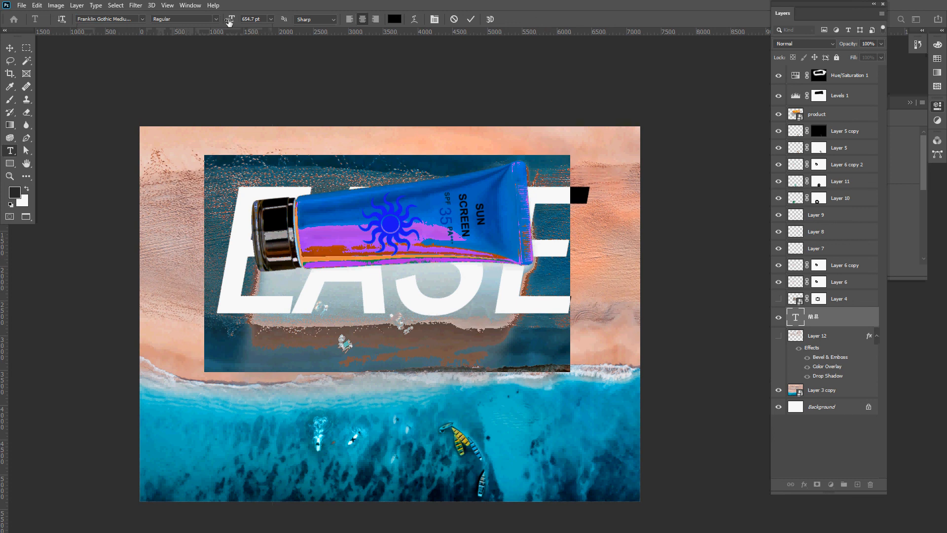
Enlarge the EASE headline to 827.7 pt and shift it slightly left to centre it on the banner
{"action": "left_click_drag", "start_coordinate": [228, 22], "coordinate": [317, 20]}
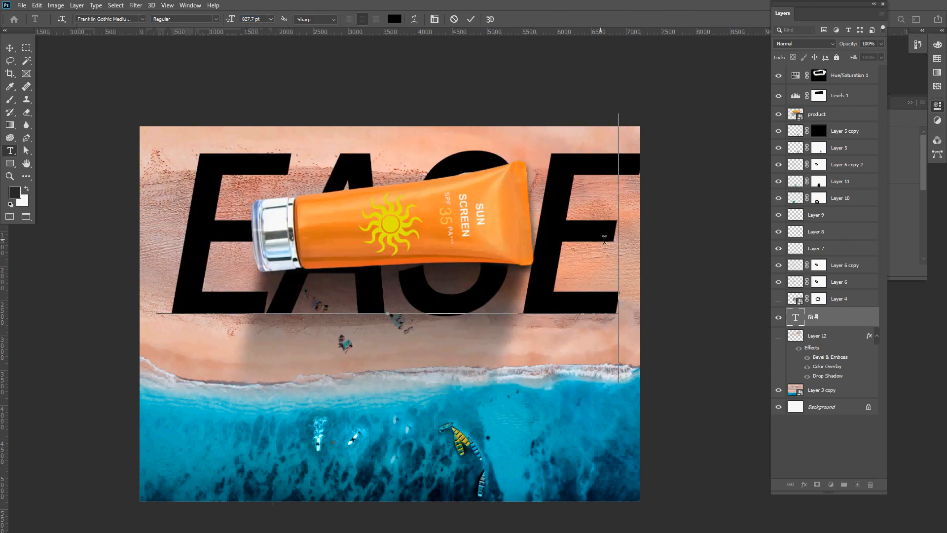
{"action": "key", "text": "ctrl+Return"}
{"action": "key", "text": "v"}
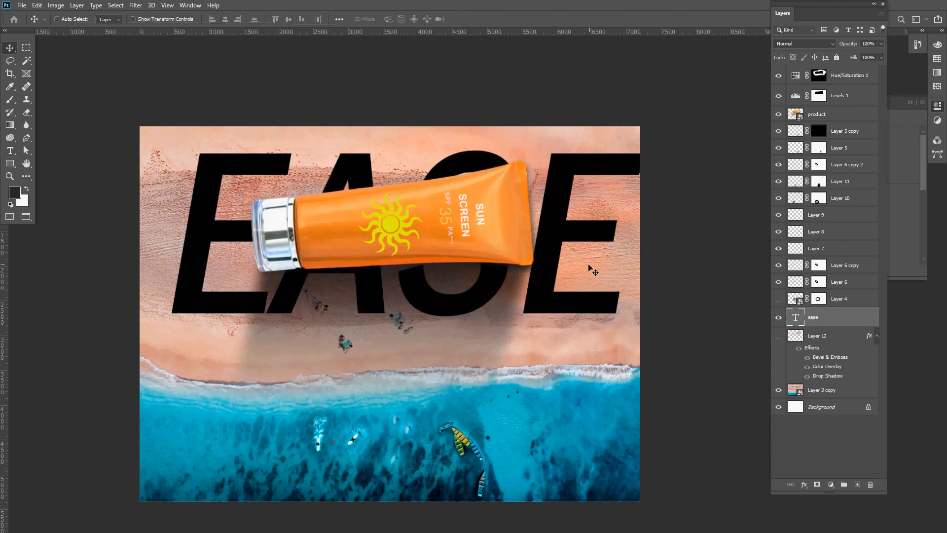
{"action": "left_click_drag", "start_coordinate": [586, 268], "coordinate": [568, 267]}
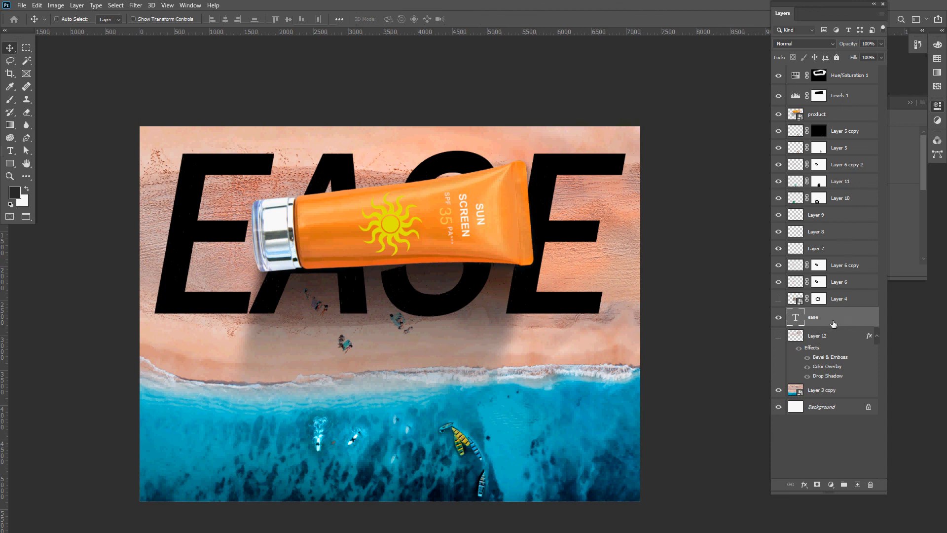
Convert the EASE text layer to a smart object
{"action": "right_click", "coordinate": [856, 321]}
{"action": "left_click", "coordinate": [857, 319]}
{"action": "right_click", "coordinate": [857, 319]}
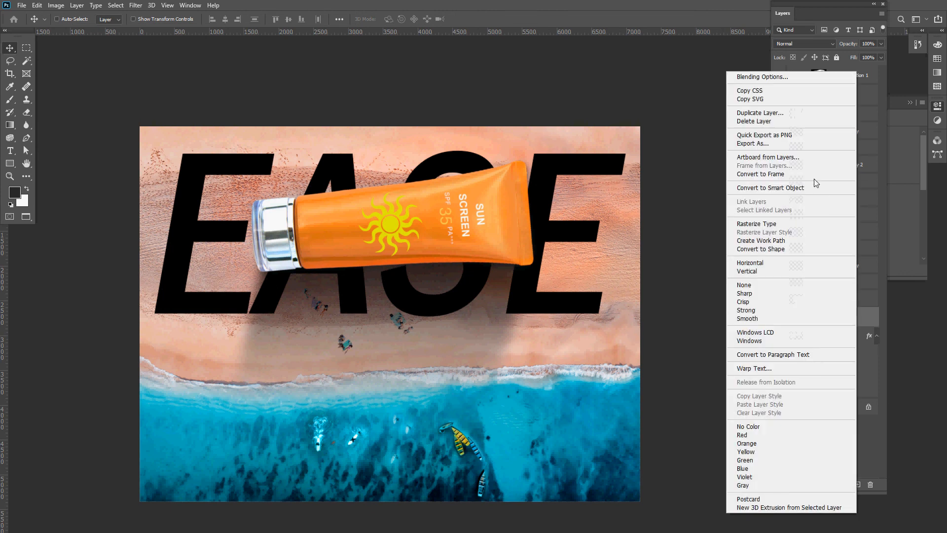
{"action": "left_click", "coordinate": [808, 188]}
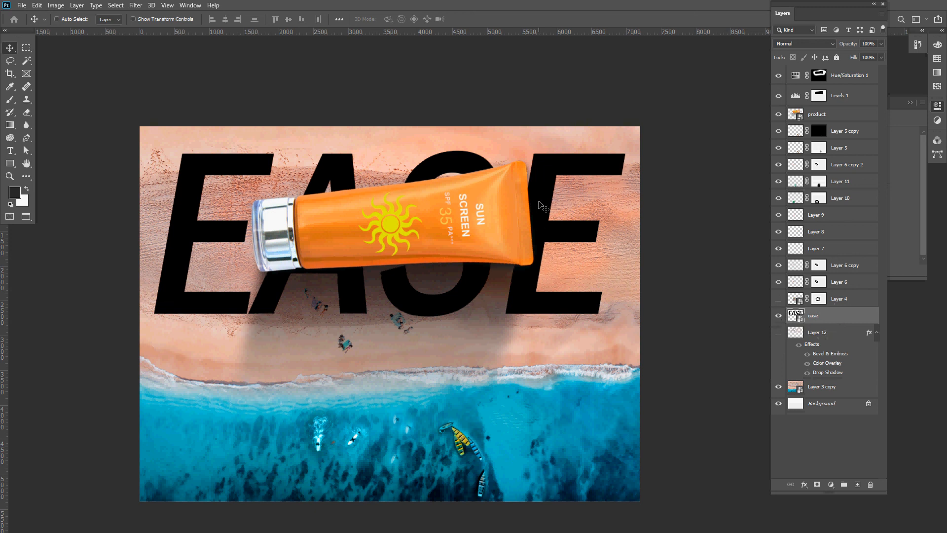
Duplicate the ease smart object and place the copy directly above the product layer
{"action": "key", "text": "ctrl"}
{"action": "key", "text": "ctrl+j"}
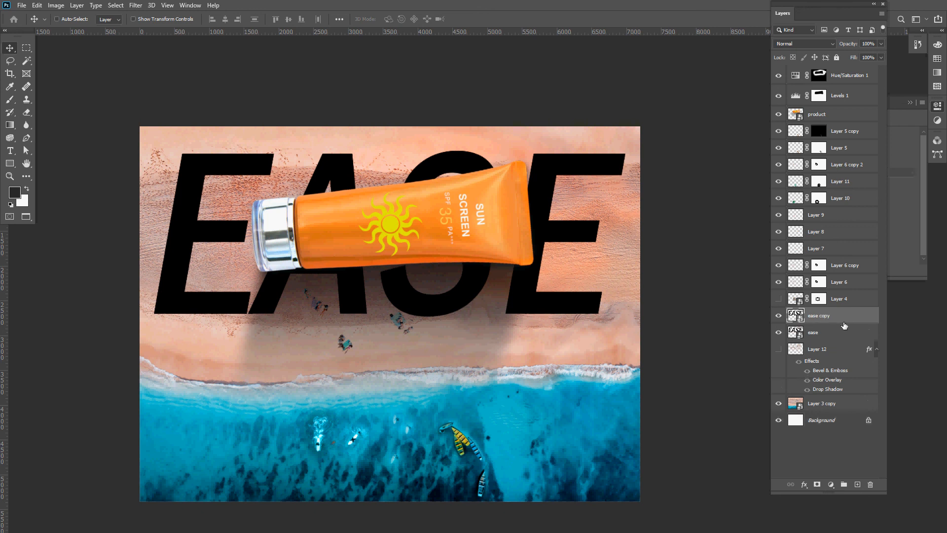
{"action": "left_click_drag", "start_coordinate": [844, 323], "coordinate": [838, 115]}
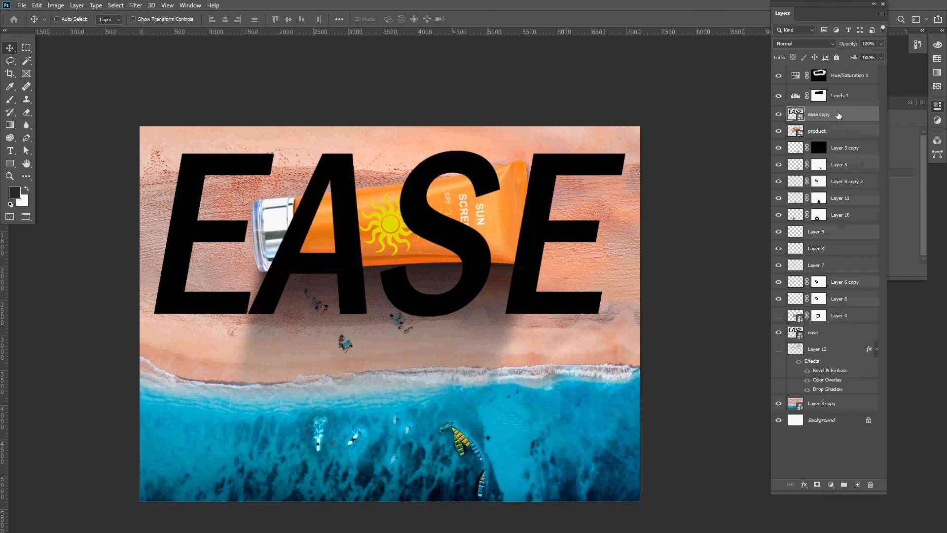
Add a black layer mask to the ease copy layer and ready the Brush with white paint
{"action": "left_click", "coordinate": [817, 484]}
{"action": "key", "text": "ctrl+z"}
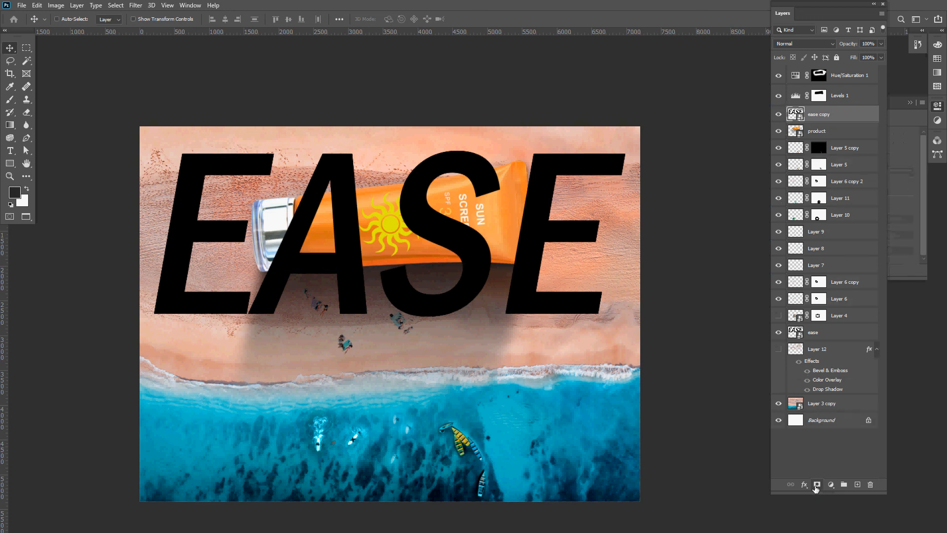
{"action": "left_click", "coordinate": [817, 484], "text": "alt"}
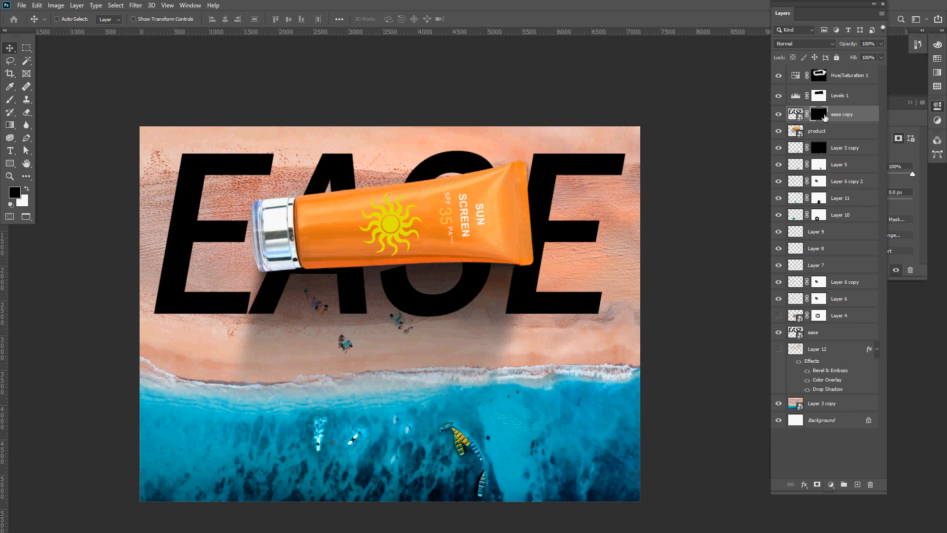
{"action": "left_click", "coordinate": [10, 100]}
{"action": "key", "text": "x"}
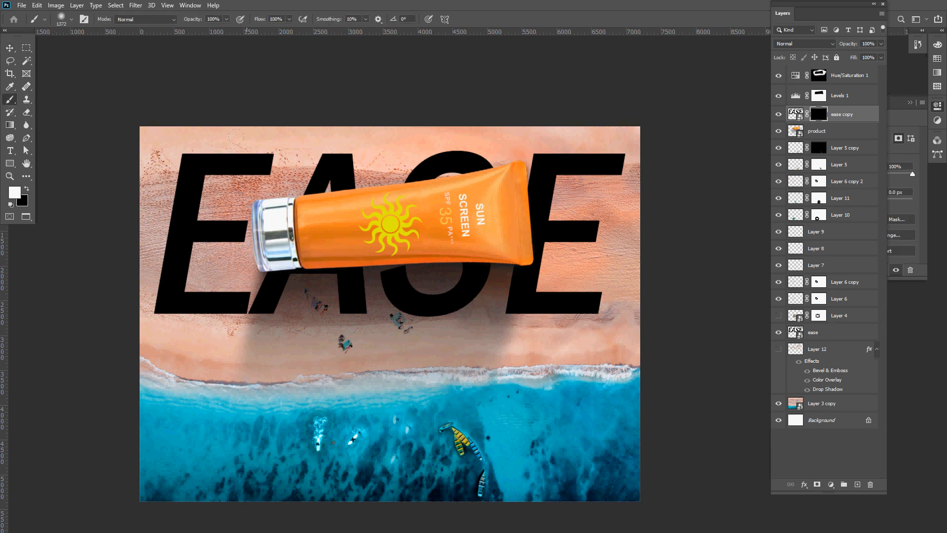
Try revealing the S over the tube with white brush strokes and refill the ease copy mask with black
{"action": "mouse_move", "coordinate": [425, 177]}
{"action": "left_mouse_down"}
{"action": "mouse_move", "coordinate": [408, 179]}
{"action": "mouse_move", "coordinate": [410, 301]}
{"action": "left_mouse_up"}
{"action": "mouse_move", "coordinate": [474, 167]}
{"action": "left_mouse_down"}
{"action": "mouse_move", "coordinate": [450, 154]}
{"action": "mouse_move", "coordinate": [420, 195]}
{"action": "mouse_move", "coordinate": [422, 228]}
{"action": "mouse_move", "coordinate": [466, 249]}
{"action": "left_mouse_up"}
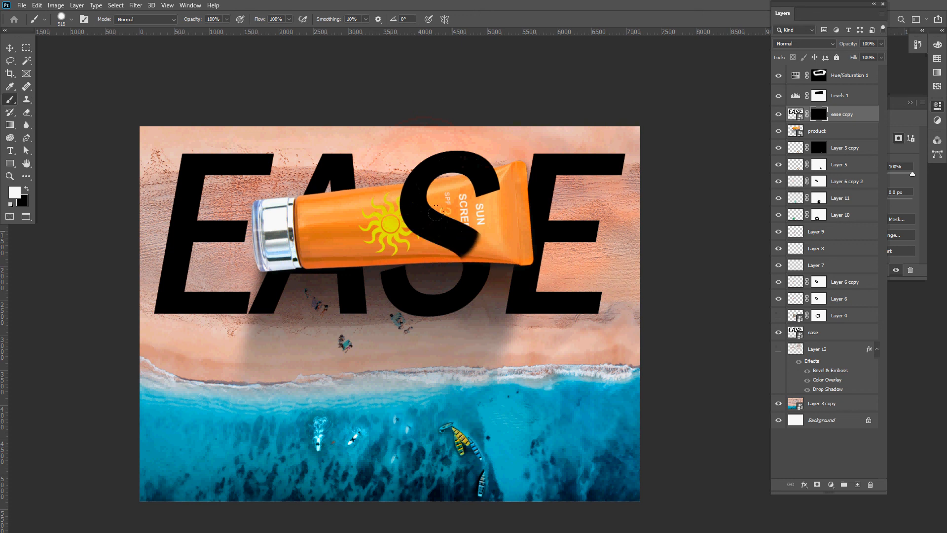
{"action": "left_click_drag", "start_coordinate": [436, 212], "coordinate": [489, 261]}
{"action": "key", "text": "ctrl+BackSpace"}
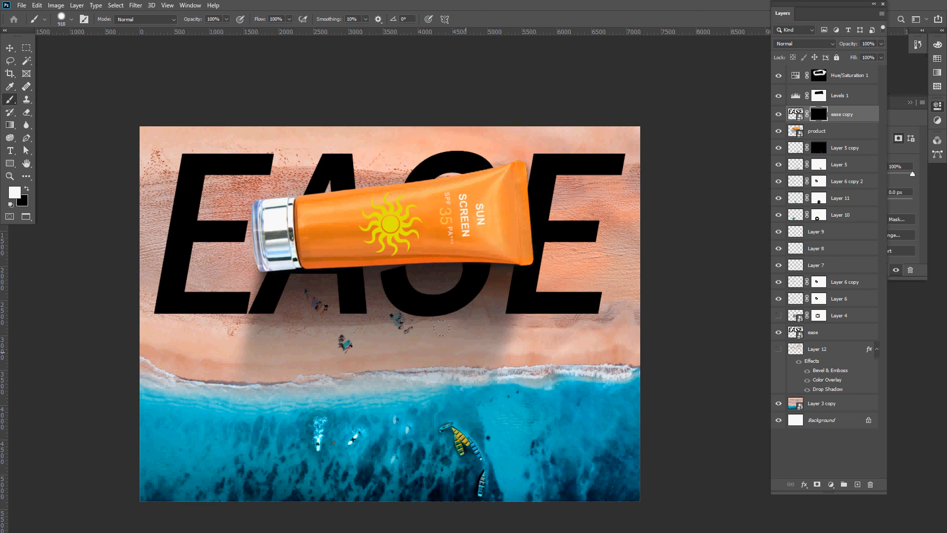
Paint white on the ease copy mask to reveal the S's upper curve and the A's right leg over the tube
{"action": "left_click_drag", "start_coordinate": [466, 154], "coordinate": [488, 188]}
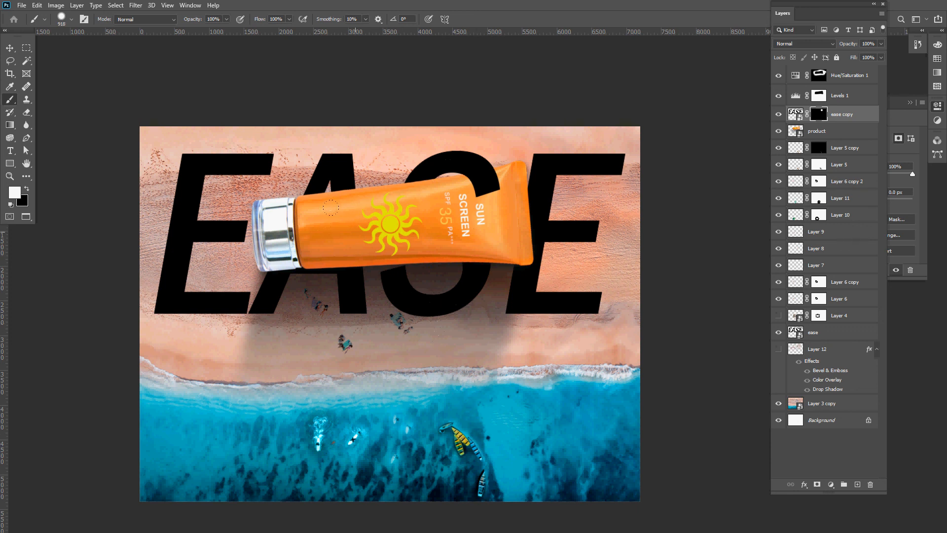
{"action": "left_click_drag", "start_coordinate": [330, 208], "coordinate": [330, 218]}
{"action": "mouse_move", "coordinate": [328, 233]}
{"action": "left_mouse_down"}
{"action": "mouse_move", "coordinate": [346, 198]}
{"action": "mouse_move", "coordinate": [325, 254]}
{"action": "mouse_move", "coordinate": [295, 262]}
{"action": "mouse_move", "coordinate": [306, 245]}
{"action": "mouse_move", "coordinate": [308, 255]}
{"action": "left_mouse_up"}
Paint black on the ease copy mask to hide excess parts of the A near the tube's lower edge
{"action": "key", "text": "x"}
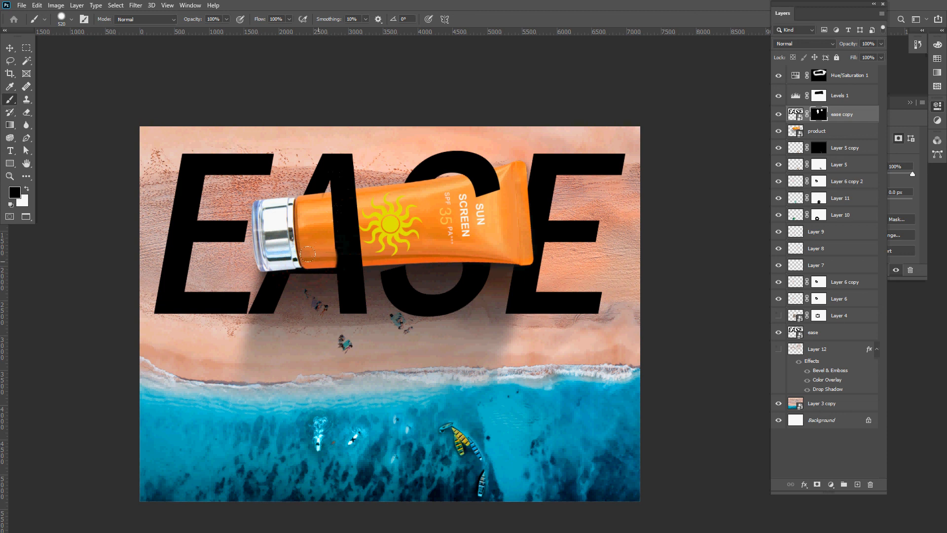
{"action": "key", "text": "z"}
{"action": "left_click_drag", "start_coordinate": [330, 253], "coordinate": [383, 289]}
{"action": "key", "text": "x"}
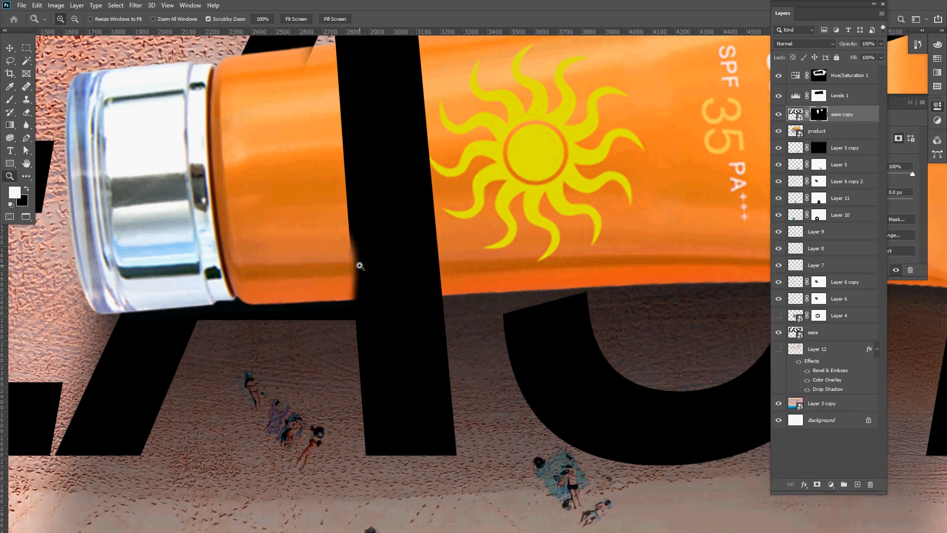
{"action": "key", "text": "b"}
{"action": "key", "text": "x"}
{"action": "left_click_drag", "start_coordinate": [347, 234], "coordinate": [351, 249]}
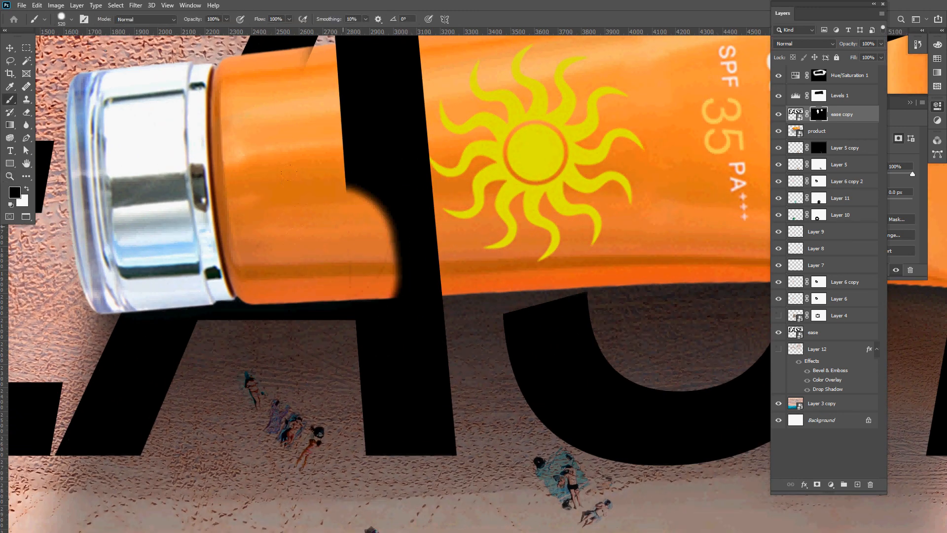
Trace a pen path around the missing part of the A's right leg over the tube, following the leg's inner edge
{"action": "key", "text": "p"}
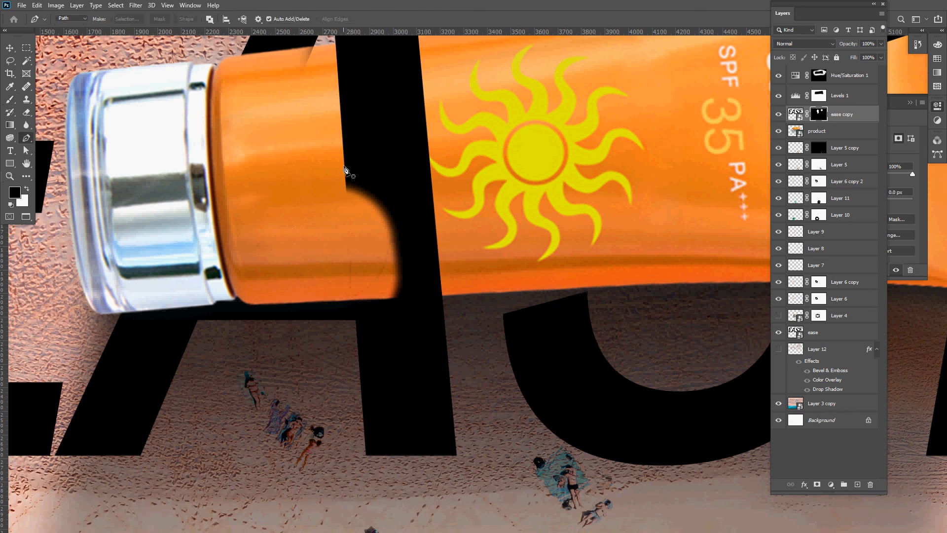
{"action": "left_click", "coordinate": [344, 163]}
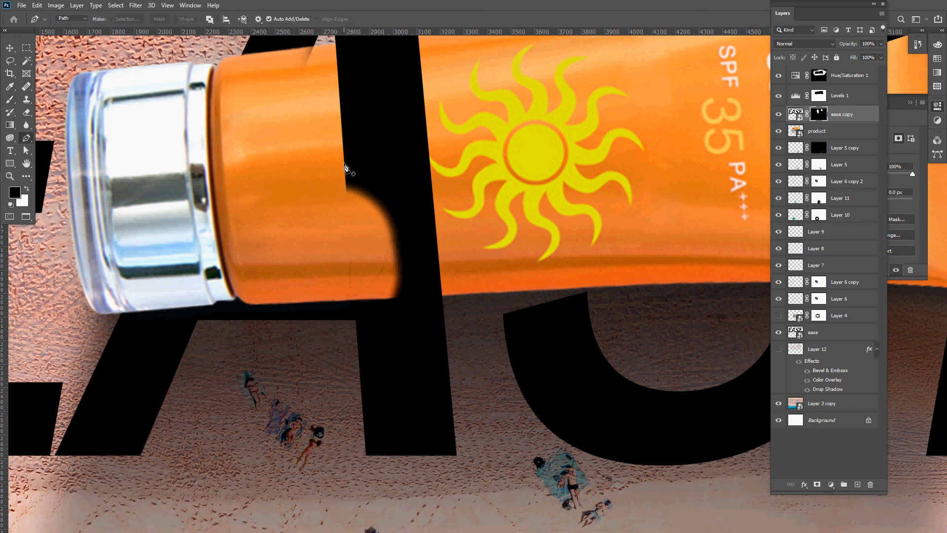
{"action": "left_click", "coordinate": [359, 351]}
{"action": "left_click", "coordinate": [423, 346]}
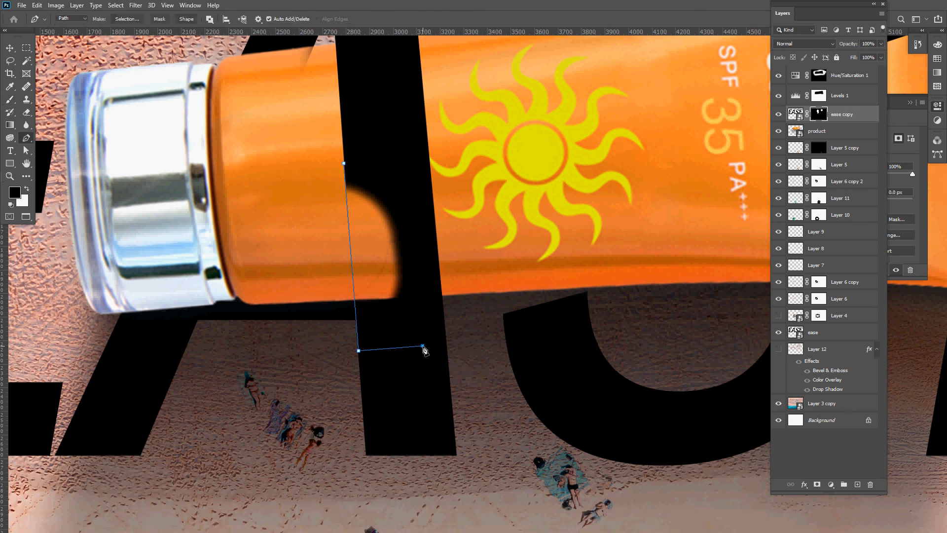
{"action": "left_click", "coordinate": [419, 188]}
{"action": "left_click", "coordinate": [358, 139]}
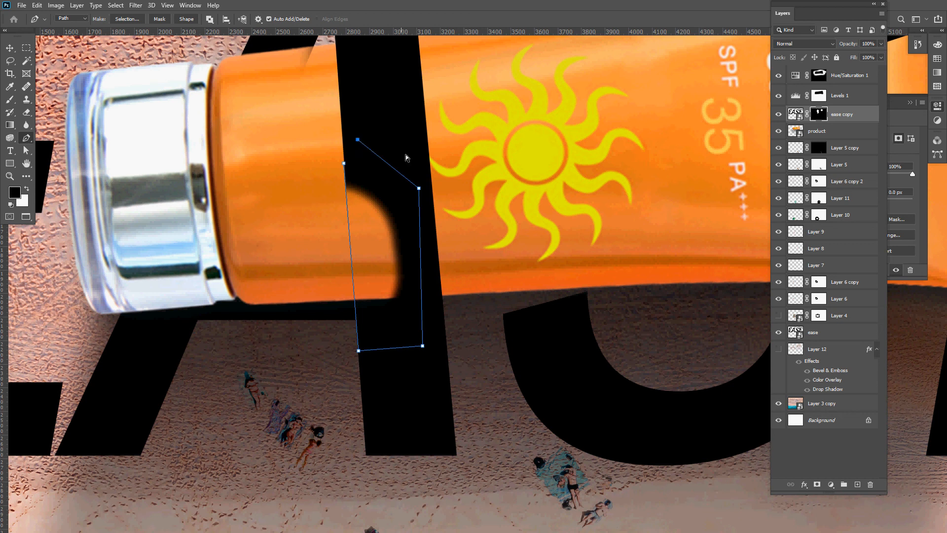
Turn the path into a selection, paint white inside it on the ease copy mask to restore the A's leg, and deselect
{"action": "key", "text": "ctrl+Return"}
{"action": "key", "text": "b"}
{"action": "left_click_drag", "start_coordinate": [374, 179], "coordinate": [377, 224]}
{"action": "key", "text": "x"}
{"action": "left_click_drag", "start_coordinate": [382, 296], "coordinate": [386, 307]}
{"action": "key", "text": "ctrl+d"}
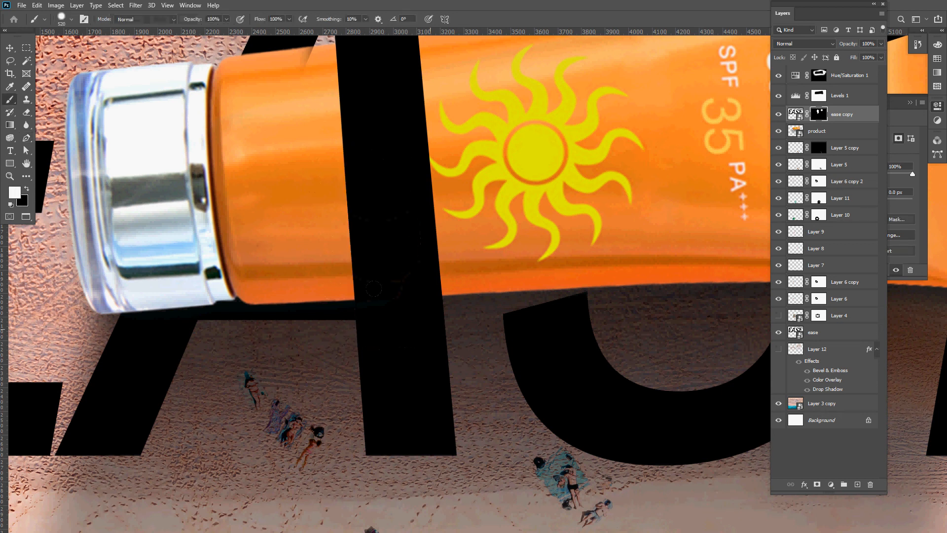
{"action": "scroll", "coordinate": [426, 344], "scroll_direction": "down", "scroll_amount": 4}
{"action": "key", "text": "x"}
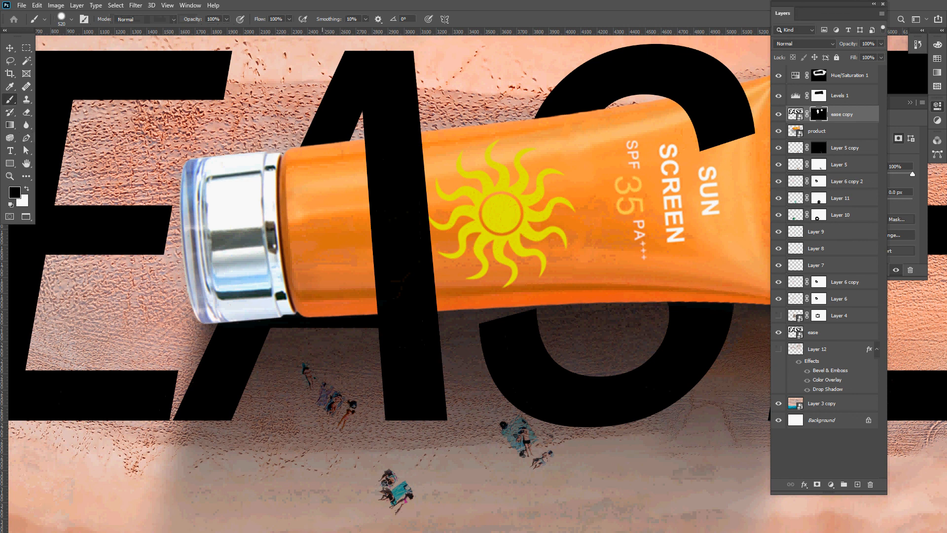
{"action": "scroll", "coordinate": [395, 393], "scroll_direction": "down", "scroll_amount": 3}
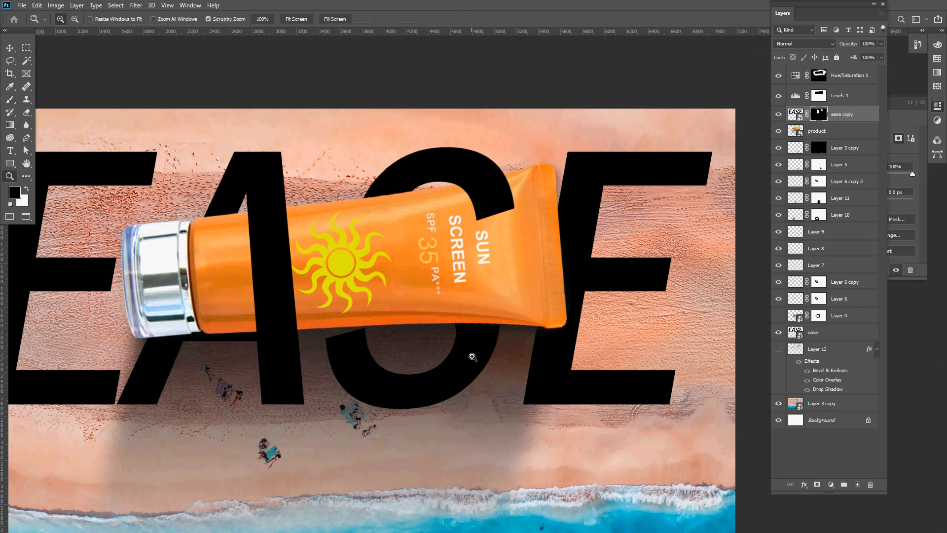
{"action": "scroll", "coordinate": [458, 367], "scroll_direction": "down", "scroll_amount": 2}
{"action": "key", "text": "v"}
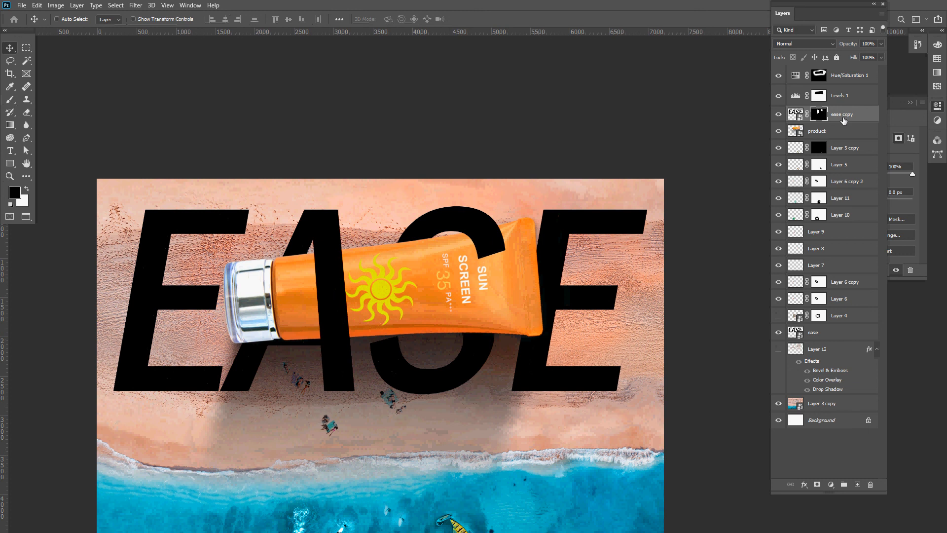
{"action": "left_click", "coordinate": [869, 120]}
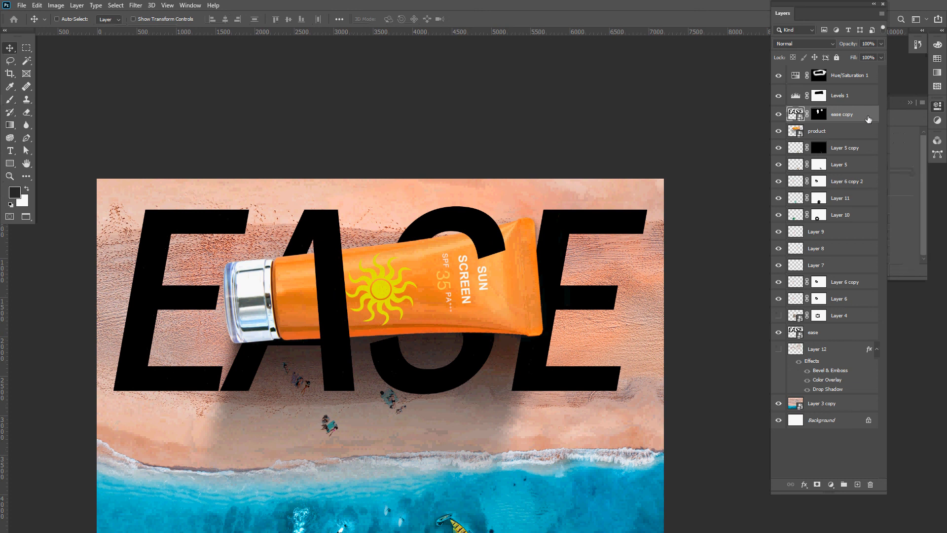
{"action": "double_click", "coordinate": [869, 119]}
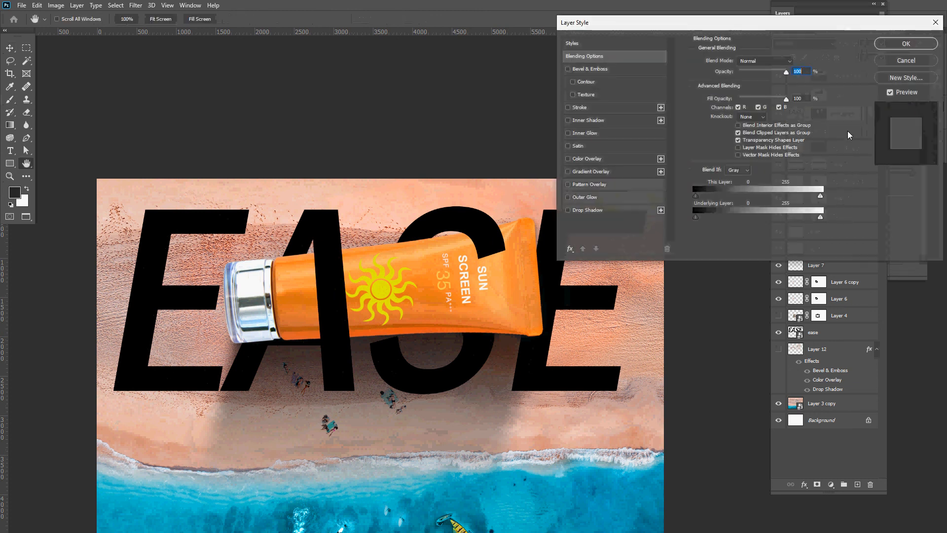
{"action": "left_click", "coordinate": [604, 161]}
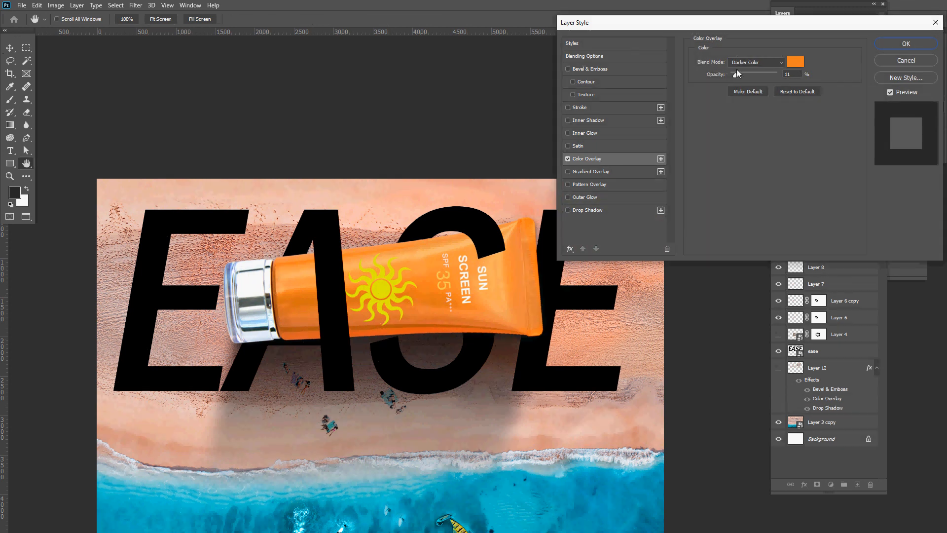
{"action": "left_click_drag", "start_coordinate": [735, 75], "coordinate": [779, 75]}
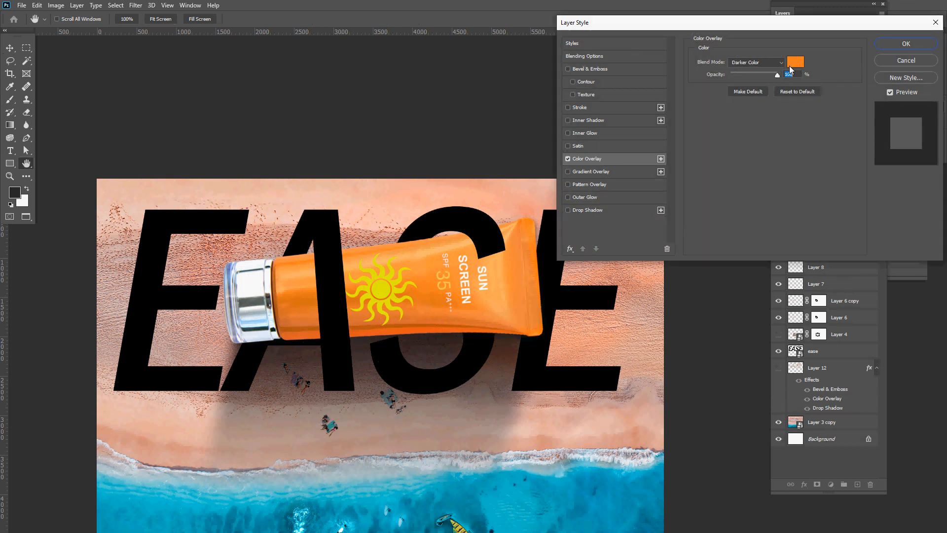
{"action": "left_click", "coordinate": [907, 63]}
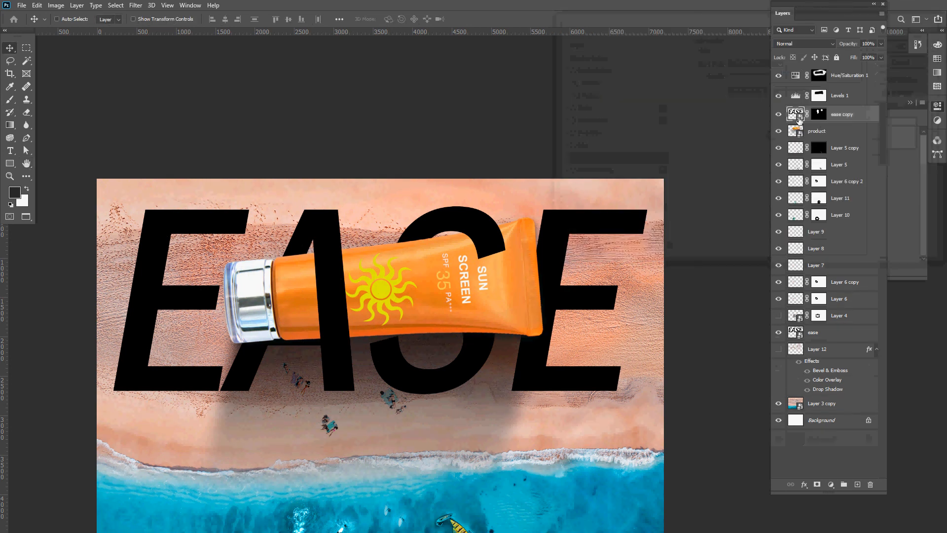
Recolour the EASE text inside the ease copy smart object to ffffff and return to the banner with the change saved
{"action": "double_click", "coordinate": [797, 115]}
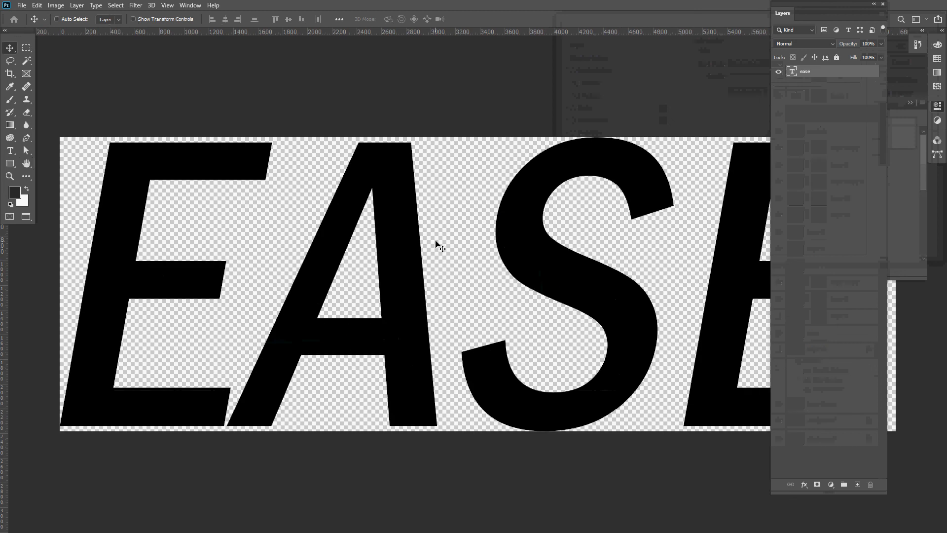
{"action": "key", "text": "t"}
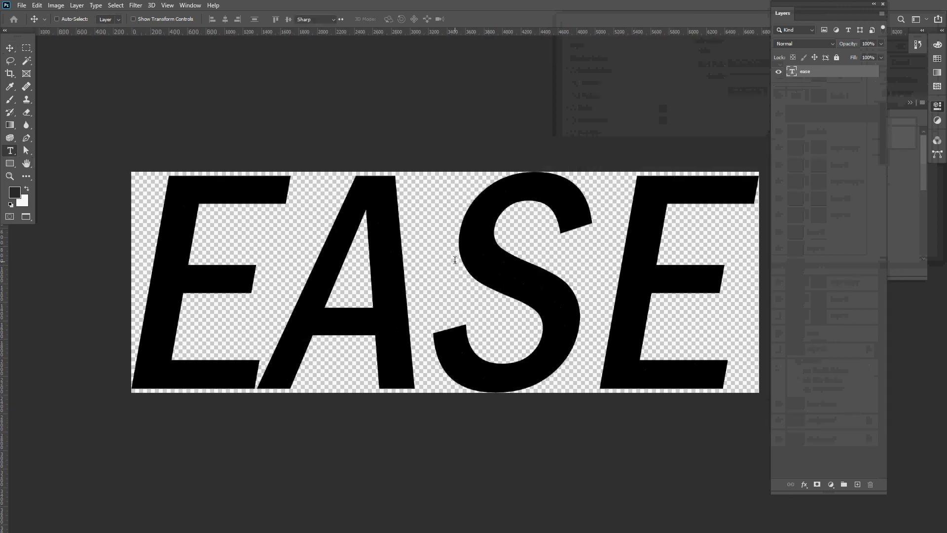
{"action": "left_click", "coordinate": [394, 20]}
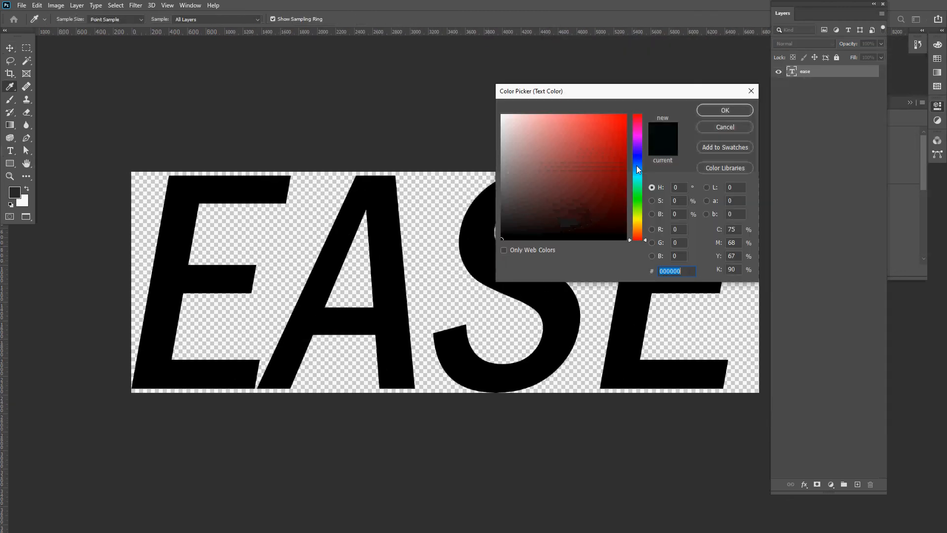
{"action": "type", "text": "ffffff"}
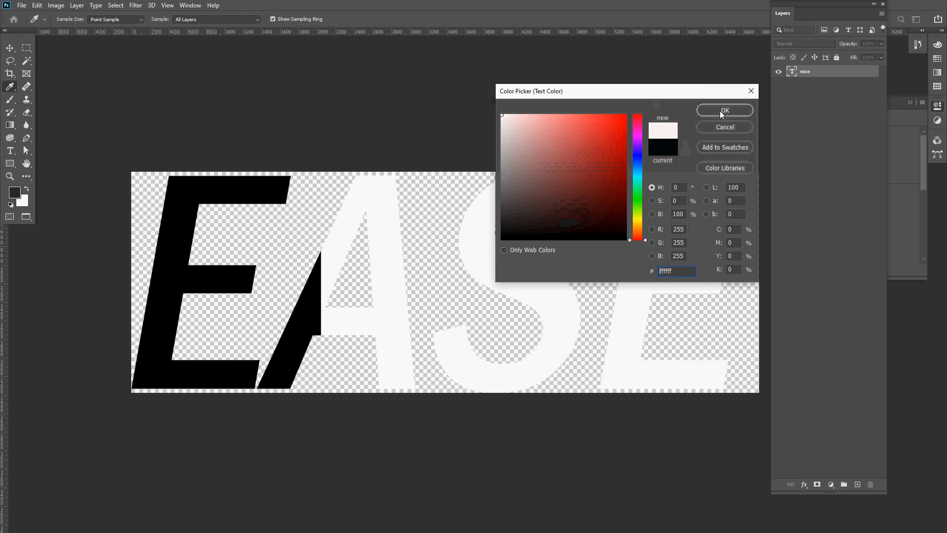
{"action": "left_click", "coordinate": [725, 110]}
{"action": "scroll", "coordinate": [358, 347], "scroll_direction": "up", "scroll_amount": 1}
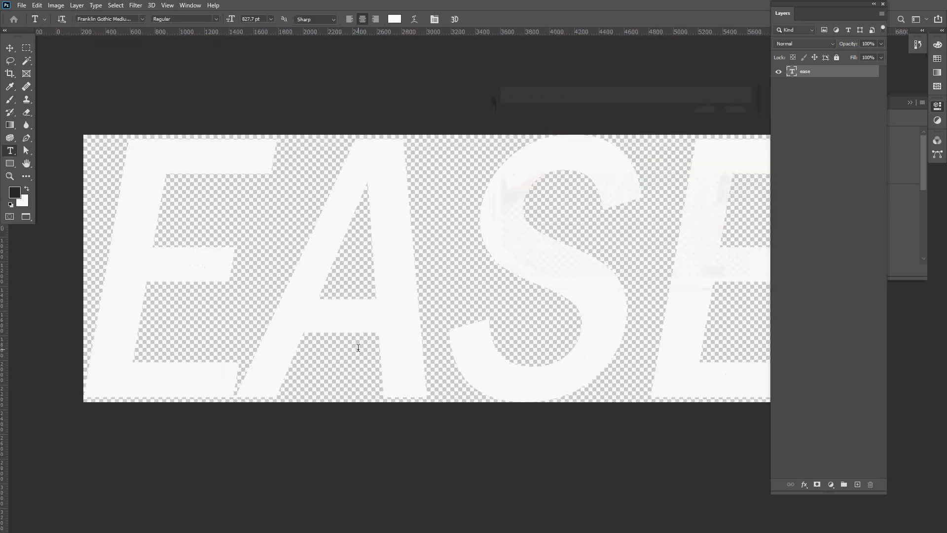
{"action": "scroll", "coordinate": [358, 348], "scroll_direction": "down", "scroll_amount": 2}
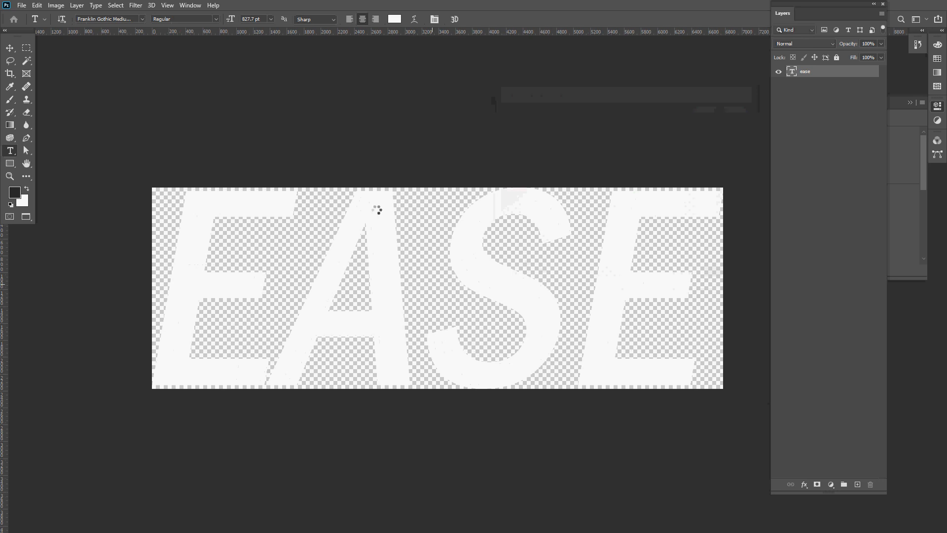
{"action": "key", "text": "v"}
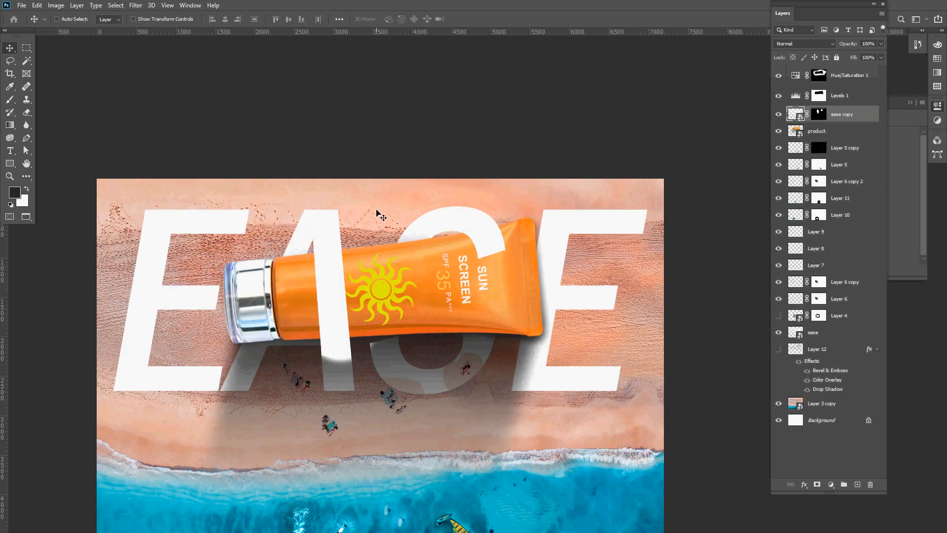
Compare the banner with the ease layer hidden and shown
{"action": "key", "text": "z"}
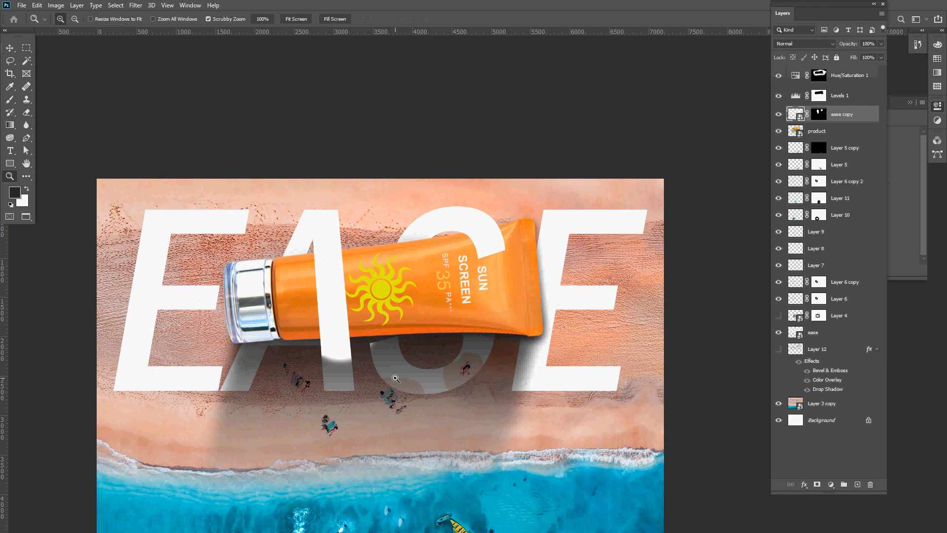
{"action": "left_click_drag", "start_coordinate": [397, 378], "coordinate": [413, 354]}
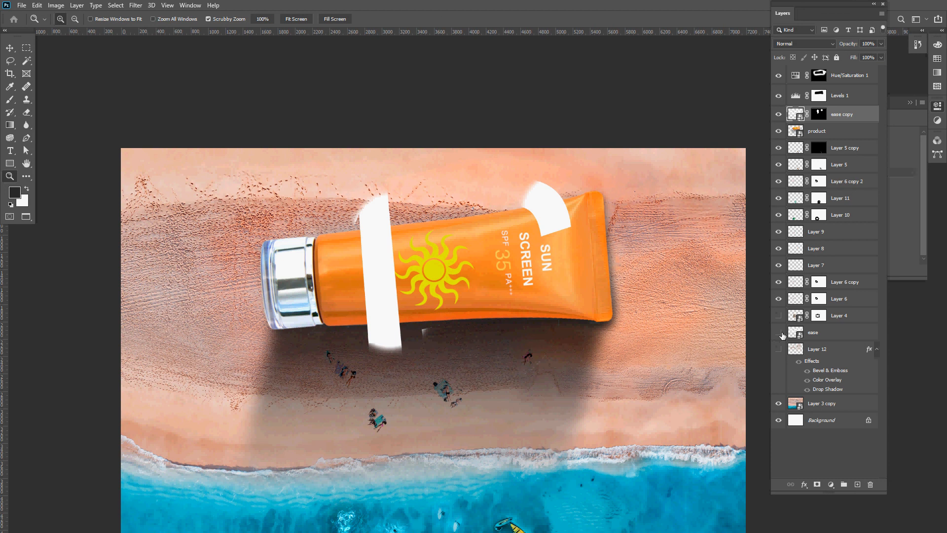
{"action": "left_click", "coordinate": [779, 332]}
{"action": "left_click", "coordinate": [779, 332]}
{"action": "left_click", "coordinate": [779, 332]}
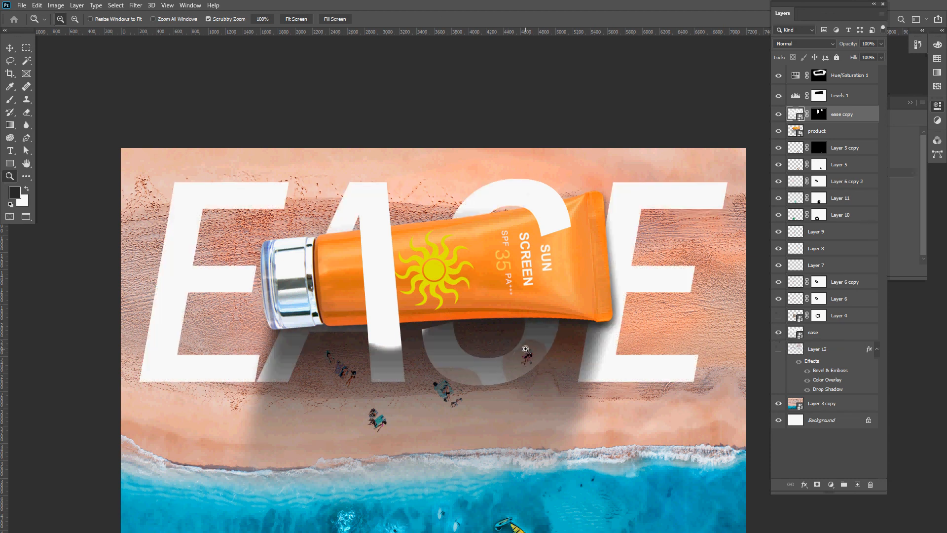
Identify the layer of the sunbather overlapping the S and move that Layer 8 figure down onto the open sand
{"action": "left_click", "coordinate": [523, 371]}
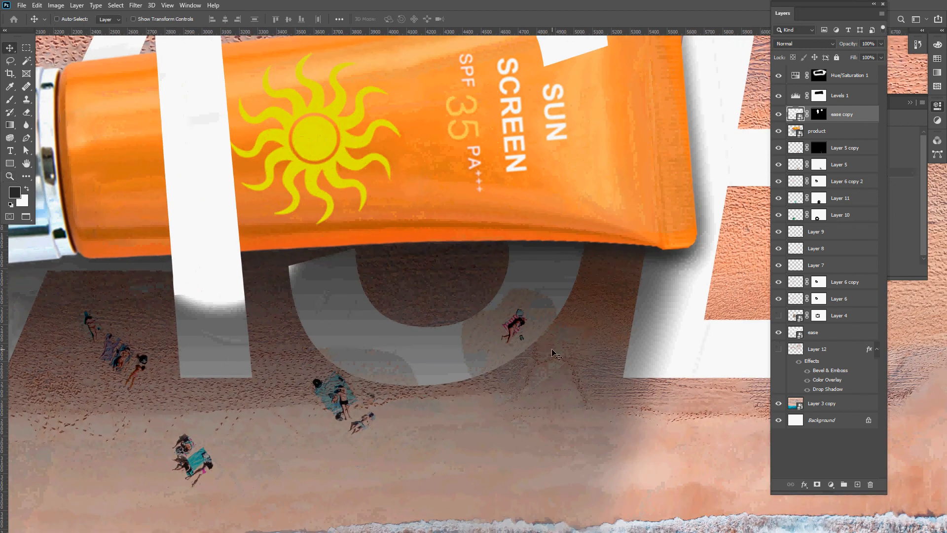
{"action": "key", "text": "v"}
{"action": "left_click", "coordinate": [514, 328]}
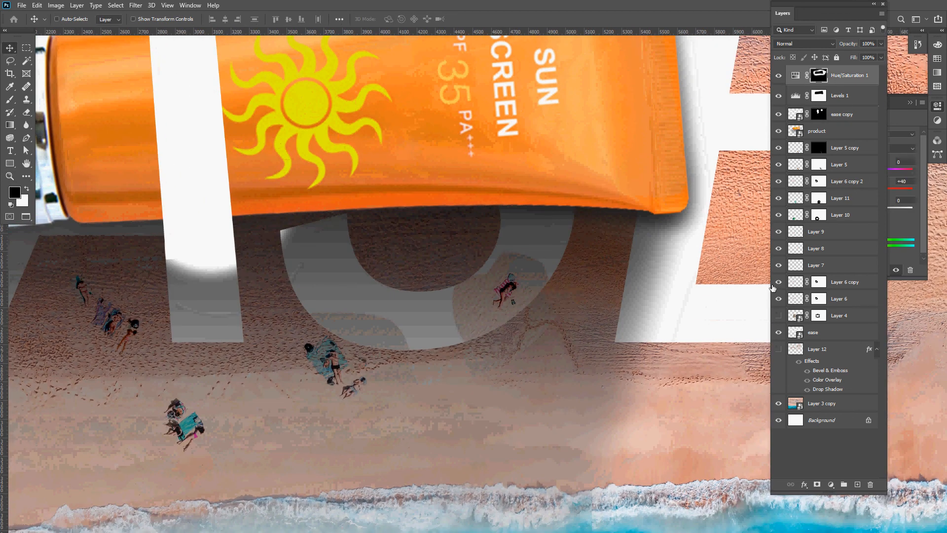
{"action": "left_click", "coordinate": [779, 265]}
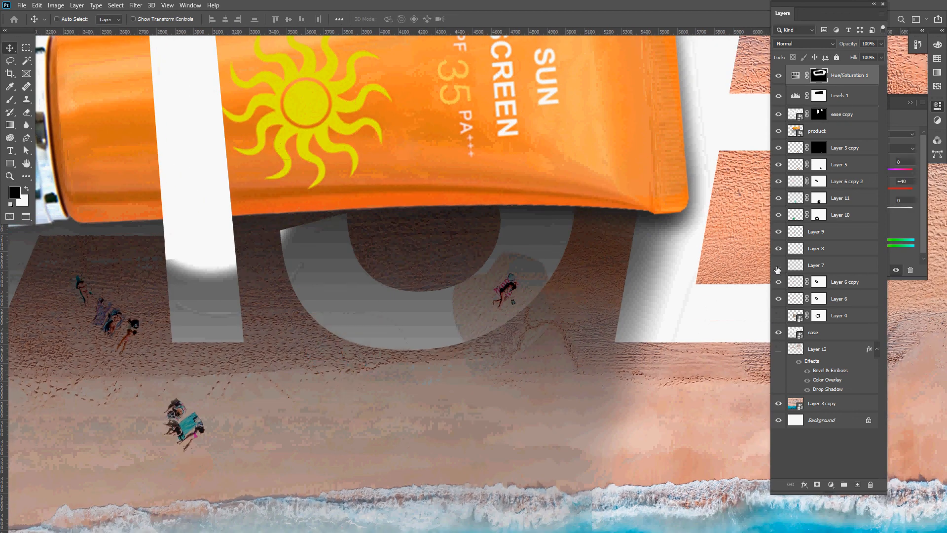
{"action": "left_click", "coordinate": [777, 254]}
{"action": "left_click", "coordinate": [777, 254]}
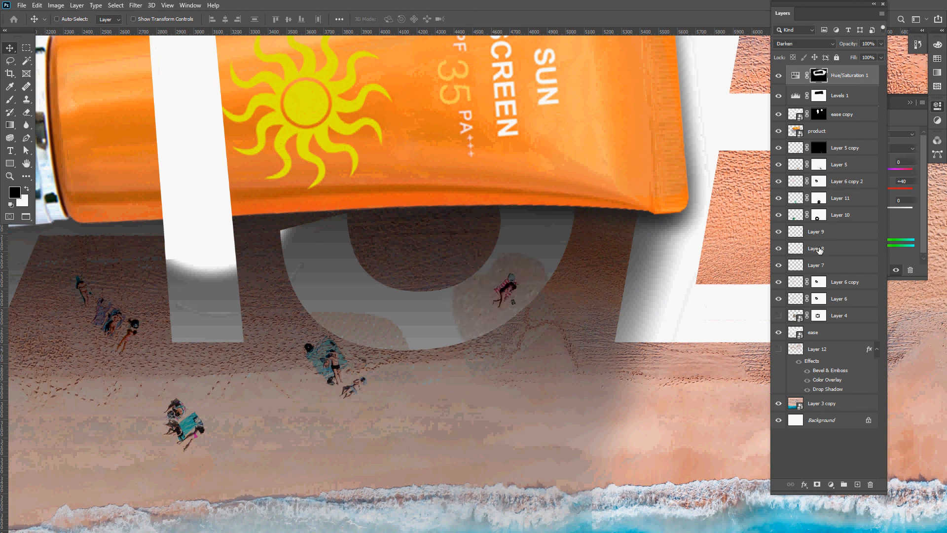
{"action": "left_click", "coordinate": [799, 251]}
{"action": "left_click_drag", "start_coordinate": [481, 309], "coordinate": [504, 380]}
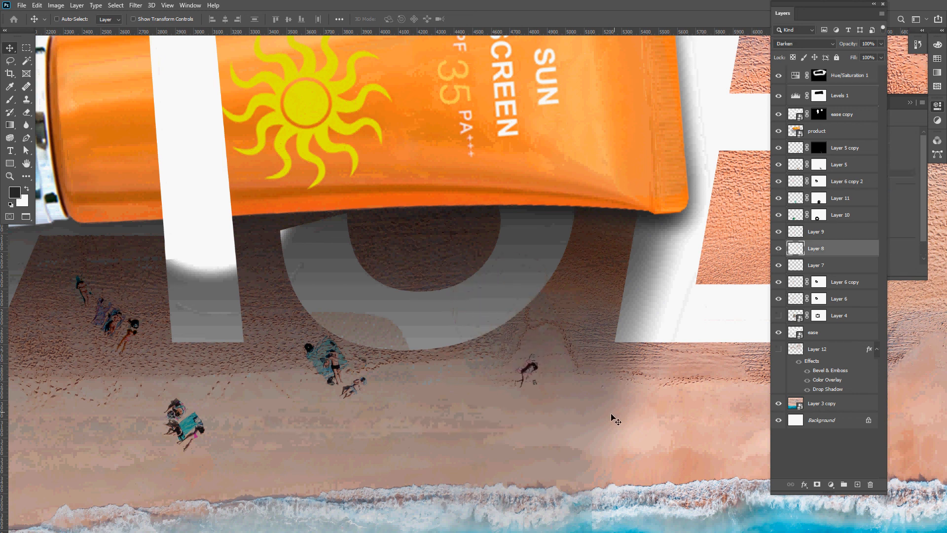
Reposition the sunbathers on Layers 9, 8 and 7 lower on the sand, clear of the EASE lettering
{"action": "mouse_move", "coordinate": [342, 359]}
{"action": "left_mouse_down"}
{"action": "mouse_move", "coordinate": [322, 399]}
{"action": "mouse_move", "coordinate": [334, 366]}
{"action": "left_mouse_up"}
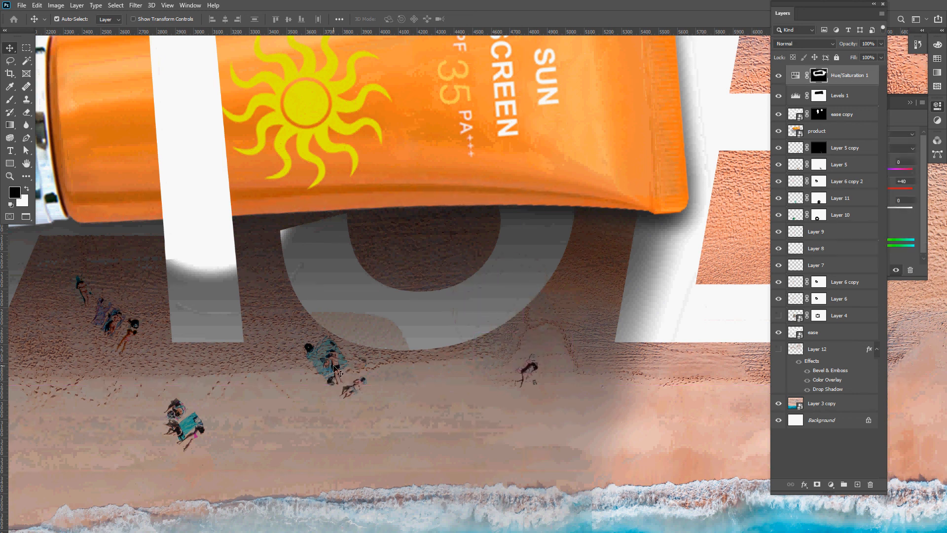
{"action": "left_click", "coordinate": [848, 237]}
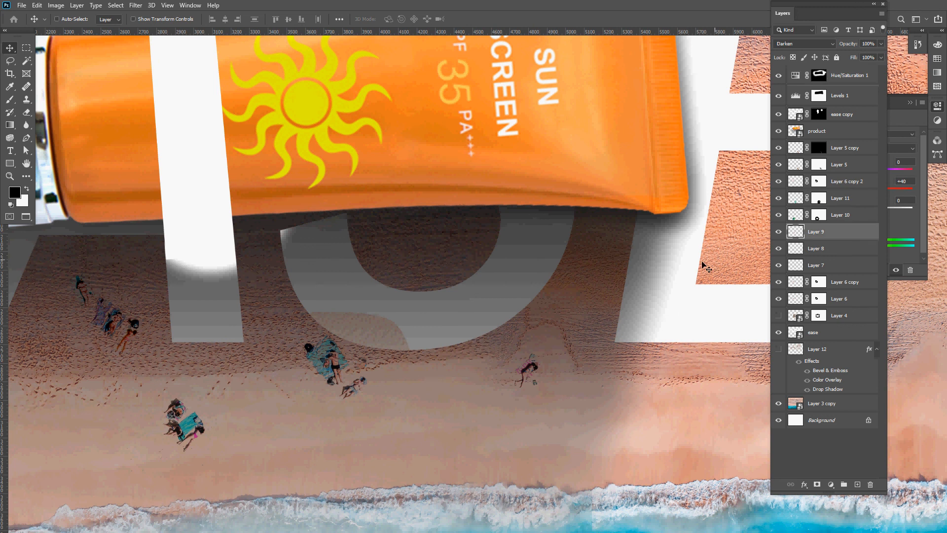
{"action": "left_click_drag", "start_coordinate": [700, 266], "coordinate": [690, 287]}
{"action": "left_click", "coordinate": [859, 248]}
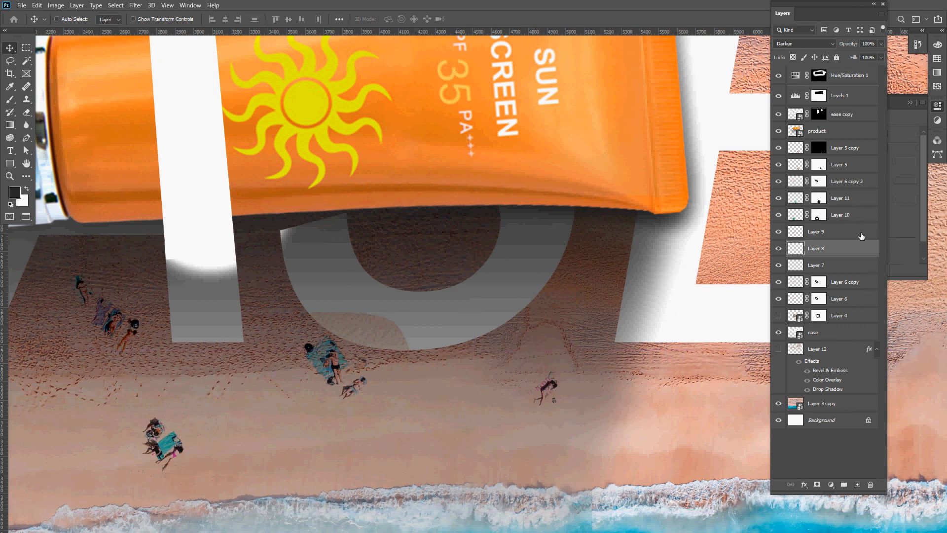
{"action": "left_click", "coordinate": [847, 268]}
{"action": "left_click_drag", "start_coordinate": [499, 342], "coordinate": [511, 367]}
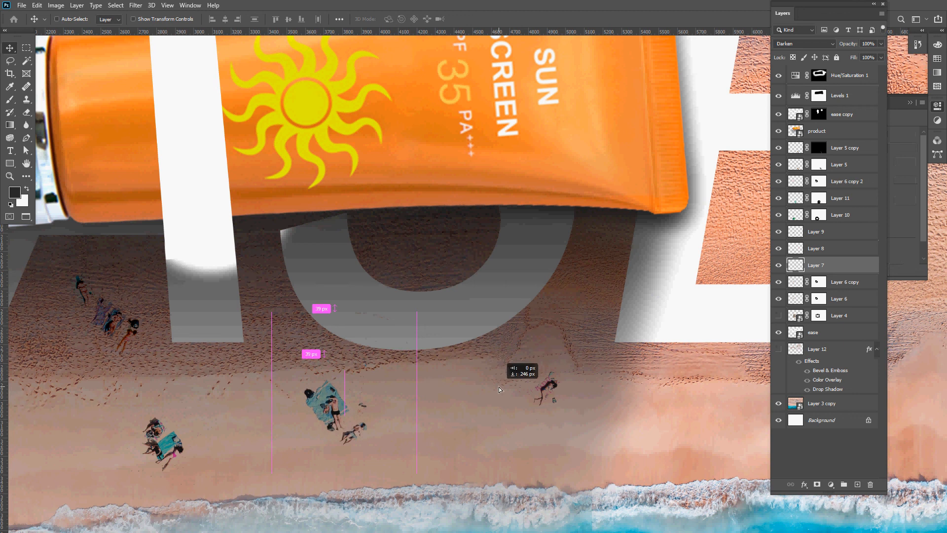
Examine how the shadow falls on the lower part of the A and S, toggling the ease layer's visibility
{"action": "scroll", "coordinate": [499, 389], "scroll_direction": "down", "scroll_amount": 1}
{"action": "scroll", "coordinate": [499, 389], "scroll_direction": "left", "scroll_amount": 5}
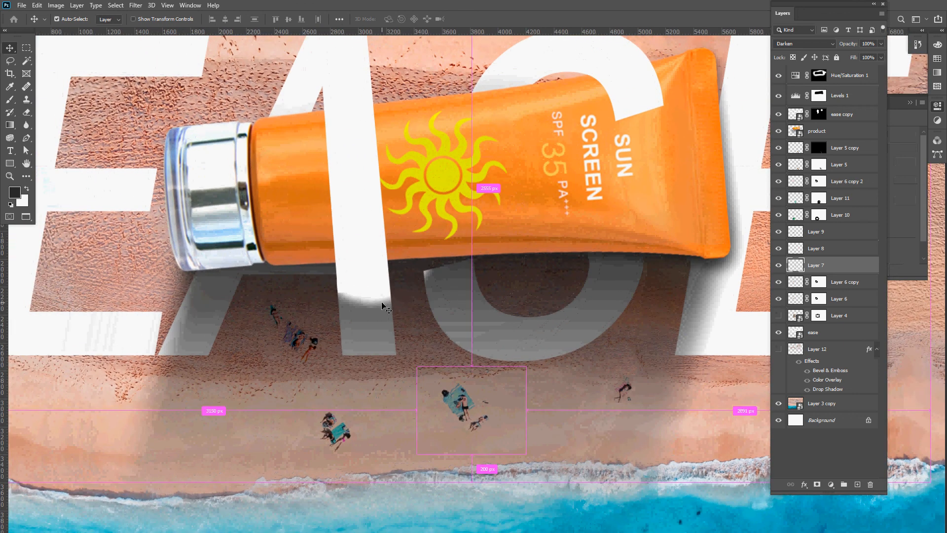
{"action": "left_click", "coordinate": [382, 302], "text": "ctrl"}
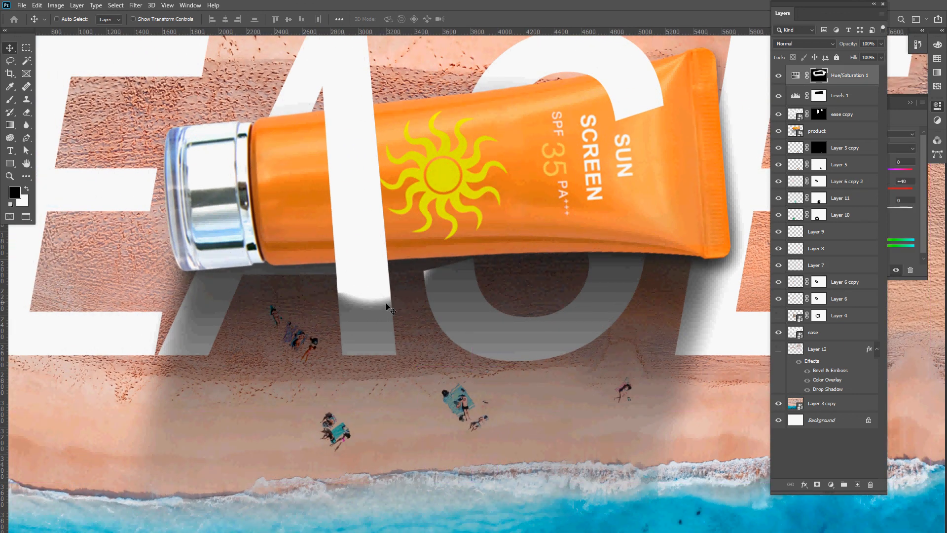
{"action": "left_click", "coordinate": [778, 332]}
{"action": "left_click", "coordinate": [778, 333]}
{"action": "left_click_drag", "start_coordinate": [535, 238], "coordinate": [556, 296]}
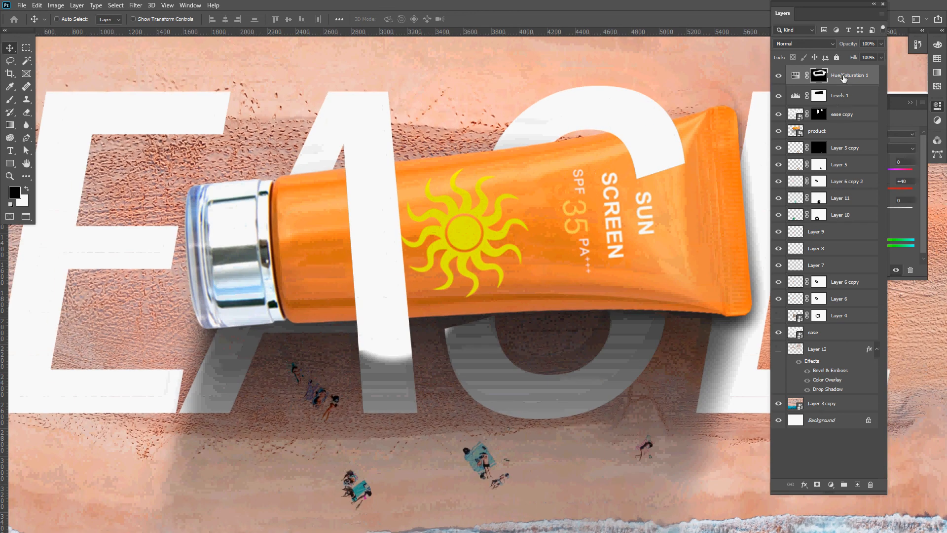
Compare the artwork with the ease copy layer hidden and shown
{"action": "left_click", "coordinate": [778, 115]}
{"action": "left_click", "coordinate": [778, 115]}
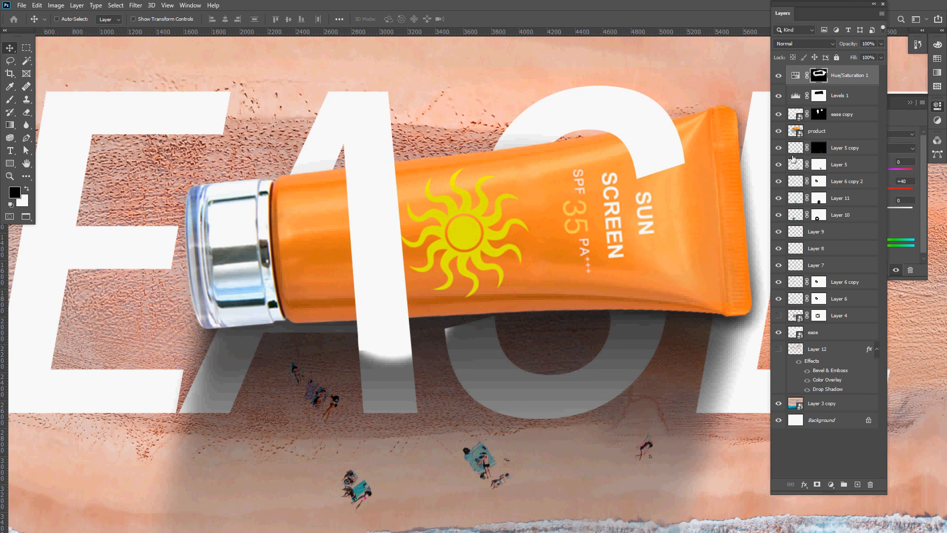
{"action": "left_click", "coordinate": [778, 115]}
{"action": "left_click", "coordinate": [778, 114]}
Brush black on the ease copy mask to try hiding the lower end of the A's right leg over the tube and shadow
{"action": "left_click", "coordinate": [813, 114]}
{"action": "key", "text": "b"}
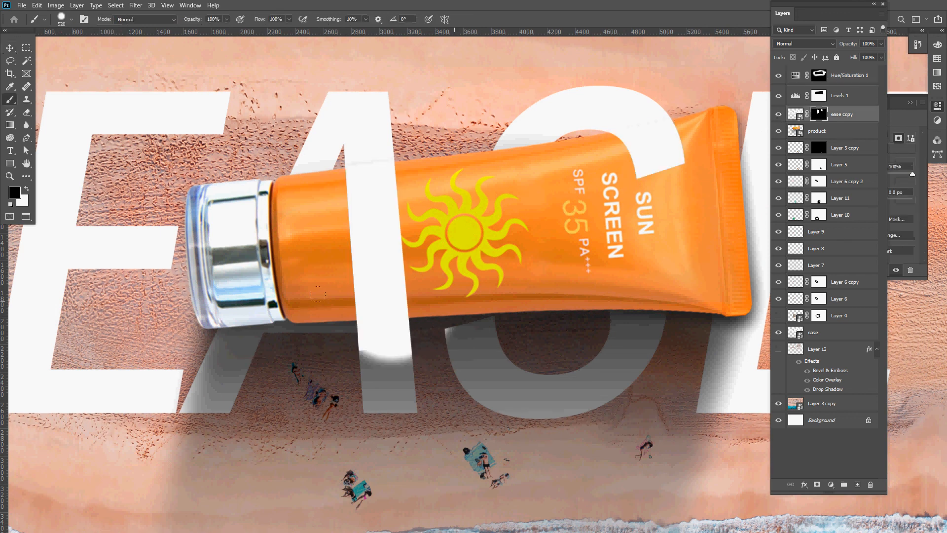
{"action": "left_click_drag", "start_coordinate": [401, 369], "coordinate": [400, 347]}
{"action": "left_click_drag", "start_coordinate": [345, 370], "coordinate": [397, 379]}
{"action": "left_click", "coordinate": [394, 381]}
{"action": "left_click", "coordinate": [394, 381]}
{"action": "left_click", "coordinate": [384, 345]}
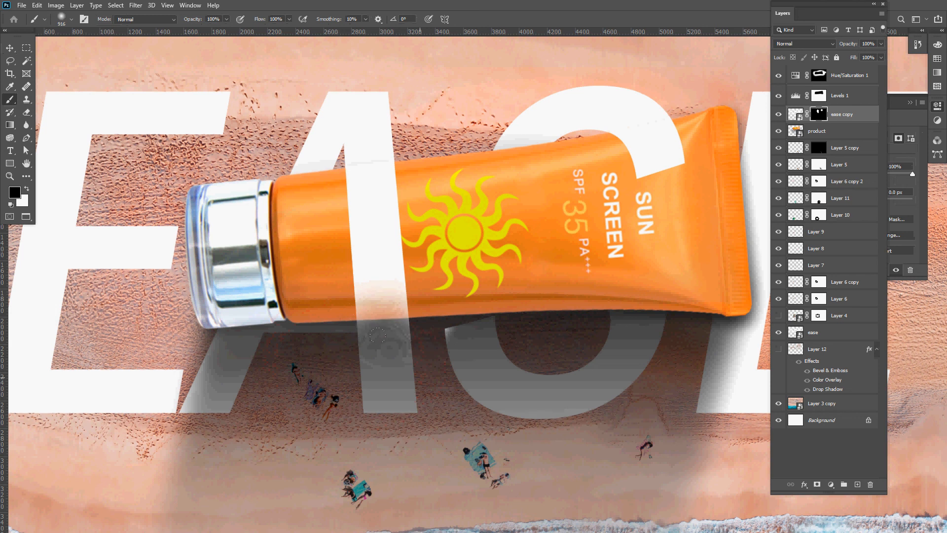
{"action": "left_click", "coordinate": [388, 343]}
{"action": "left_click", "coordinate": [384, 340]}
{"action": "key", "text": "v"}
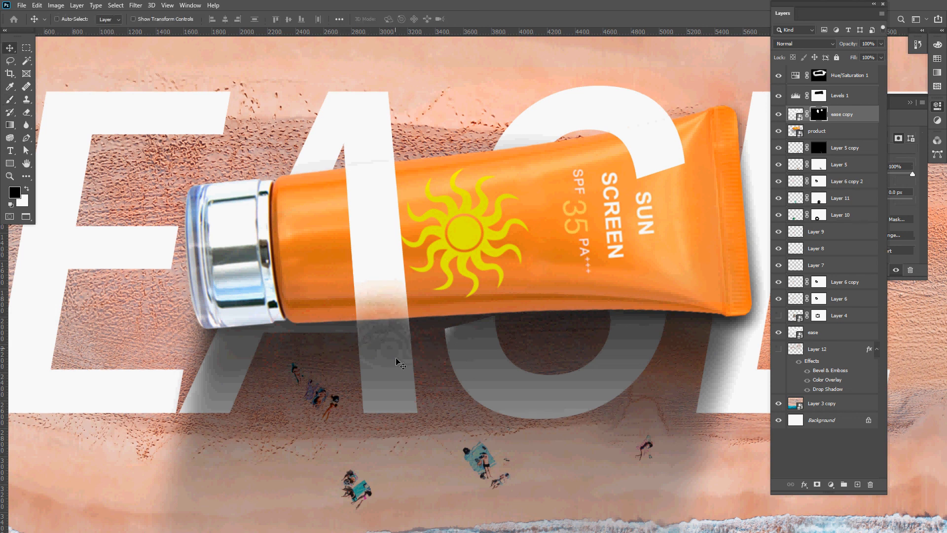
Brush white on the ease copy mask to bring the A's right leg back in front of the tube's lower edge
{"action": "key", "text": "z"}
{"action": "left_click", "coordinate": [505, 332], "text": "alt"}
{"action": "left_click_drag", "start_coordinate": [583, 385], "coordinate": [553, 362]}
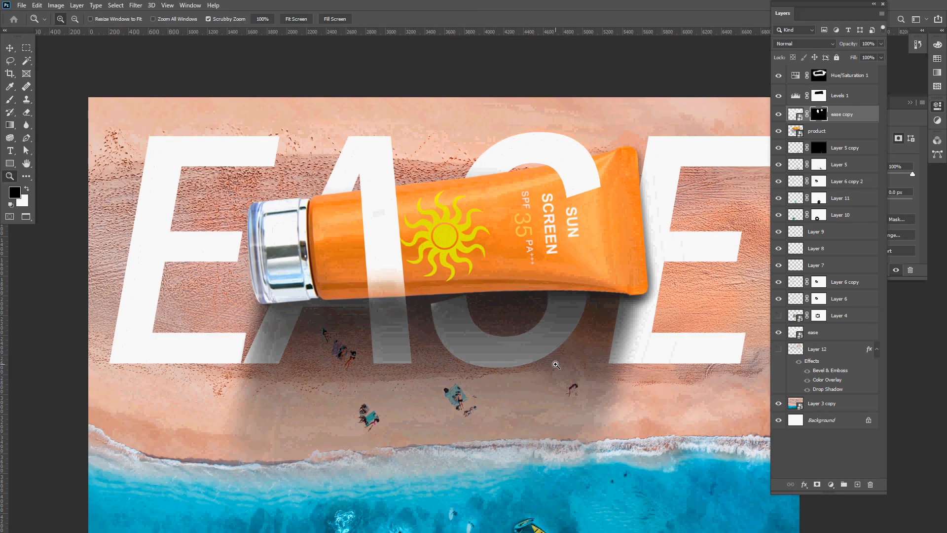
{"action": "key", "text": "b"}
{"action": "left_click", "coordinate": [383, 313]}
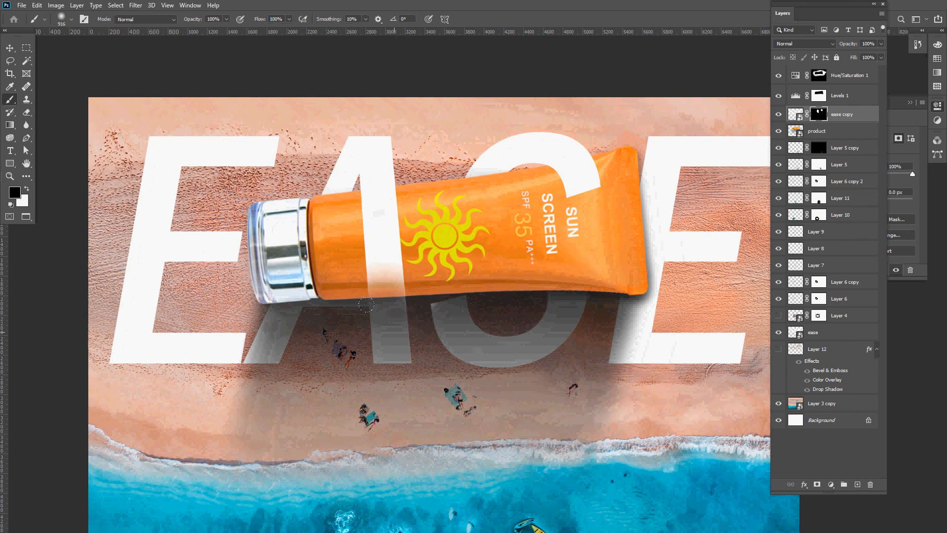
{"action": "key", "text": "x"}
{"action": "left_click", "coordinate": [384, 273]}
{"action": "left_click", "coordinate": [379, 293]}
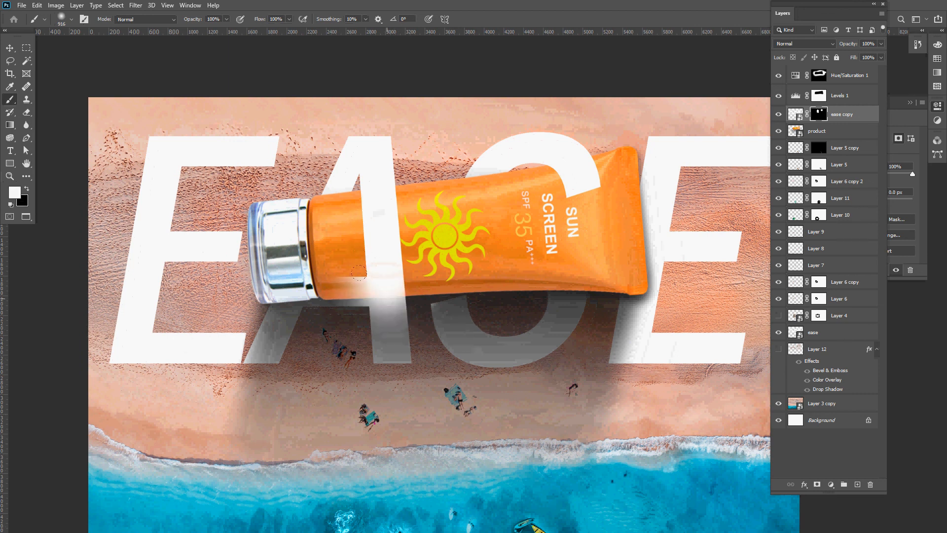
{"action": "left_click", "coordinate": [375, 312]}
Reveal the A's crossbar and the lower parts of both legs above the shadow on the ease copy mask
{"action": "left_click", "coordinate": [344, 304]}
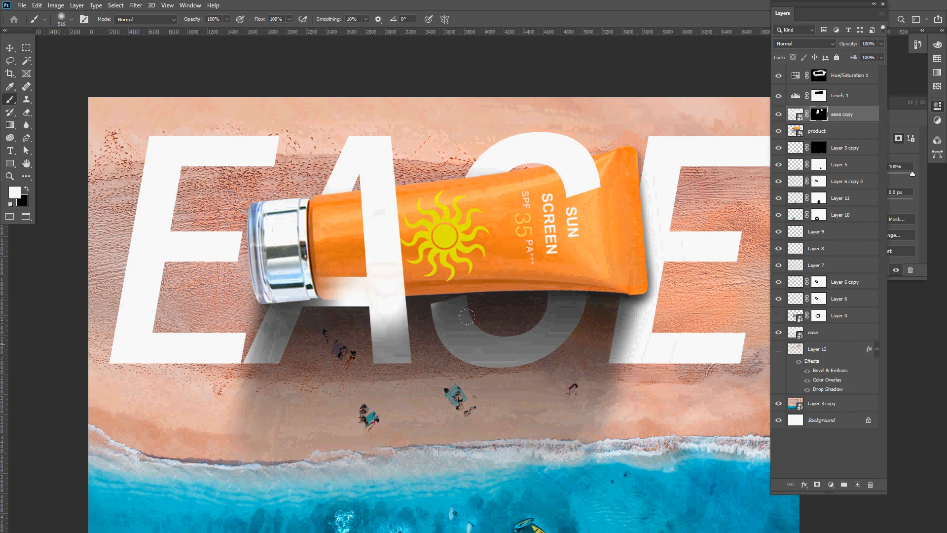
{"action": "left_click", "coordinate": [322, 279]}
{"action": "left_click", "coordinate": [269, 316]}
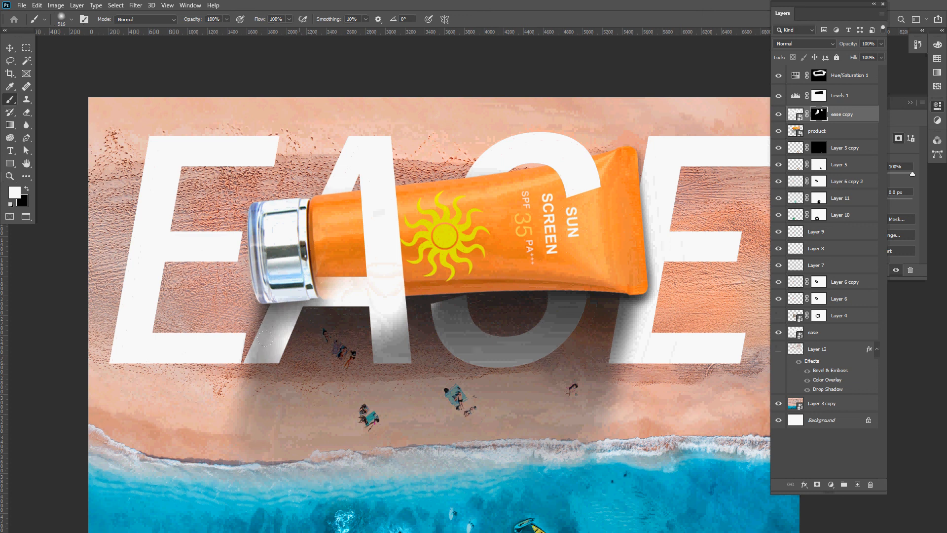
{"action": "left_click", "coordinate": [227, 333]}
{"action": "left_click", "coordinate": [230, 329]}
{"action": "left_click", "coordinate": [395, 347]}
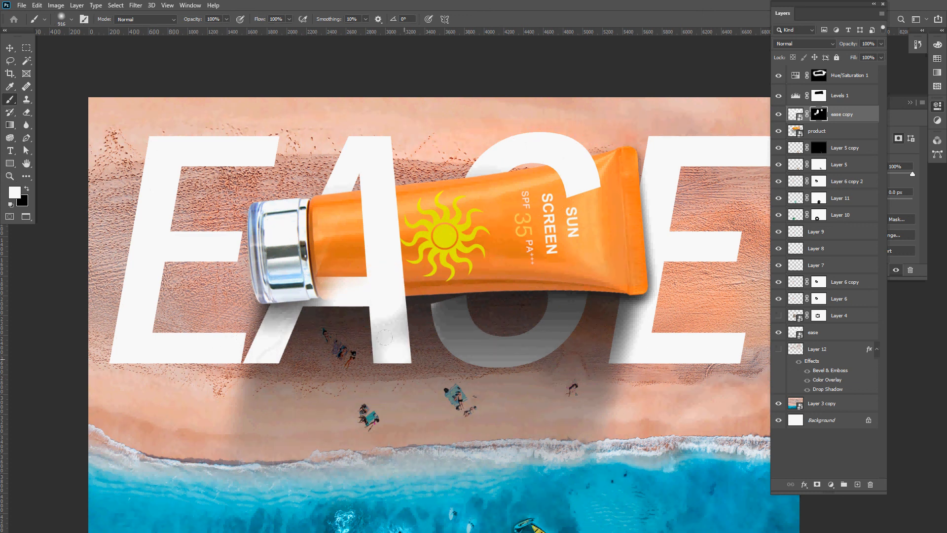
{"action": "left_click", "coordinate": [371, 309]}
Reveal the S's lower curve above the shadow on the ease copy mask, and mask out its spill onto the tube
{"action": "mouse_move", "coordinate": [444, 326]}
{"action": "left_mouse_down"}
{"action": "mouse_move", "coordinate": [523, 346]}
{"action": "mouse_move", "coordinate": [529, 312]}
{"action": "left_mouse_up"}
{"action": "left_click", "coordinate": [561, 317]}
{"action": "left_click", "coordinate": [571, 300]}
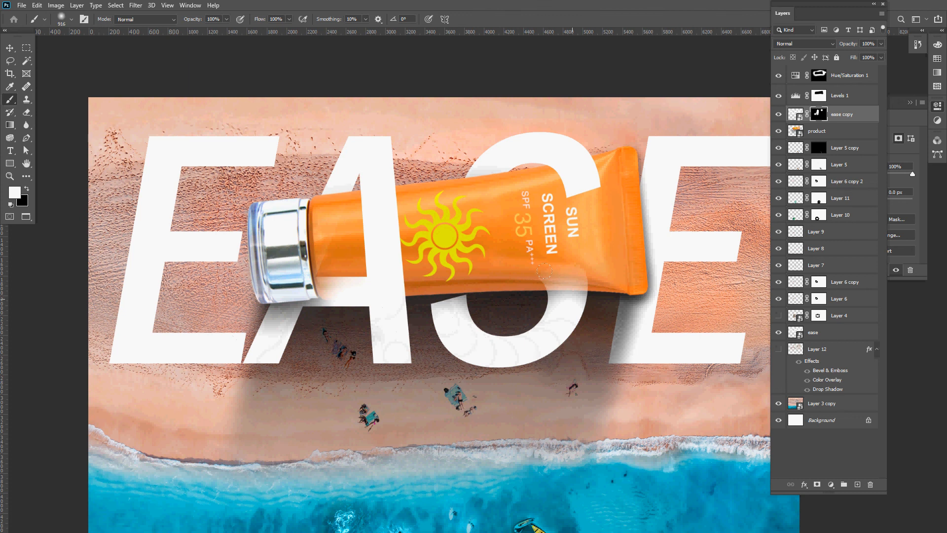
{"action": "key", "text": "x"}
{"action": "left_click", "coordinate": [562, 257]}
{"action": "left_click", "coordinate": [565, 271]}
{"action": "left_click", "coordinate": [566, 274]}
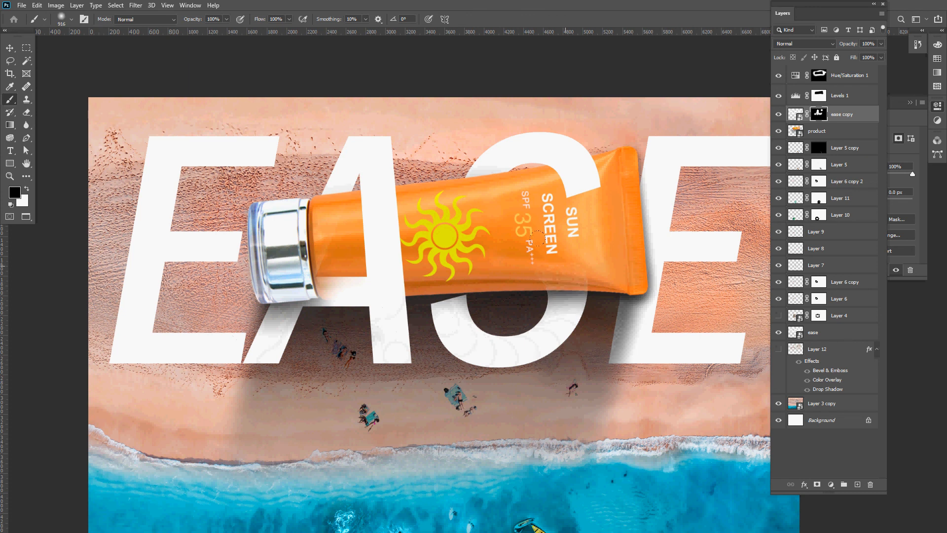
{"action": "left_click", "coordinate": [567, 277]}
{"action": "left_click", "coordinate": [568, 277]}
Touch up the ease copy mask where the A's crossbar meets the tube beside the cap, so the crossbar stays solid white
{"action": "key", "text": "x"}
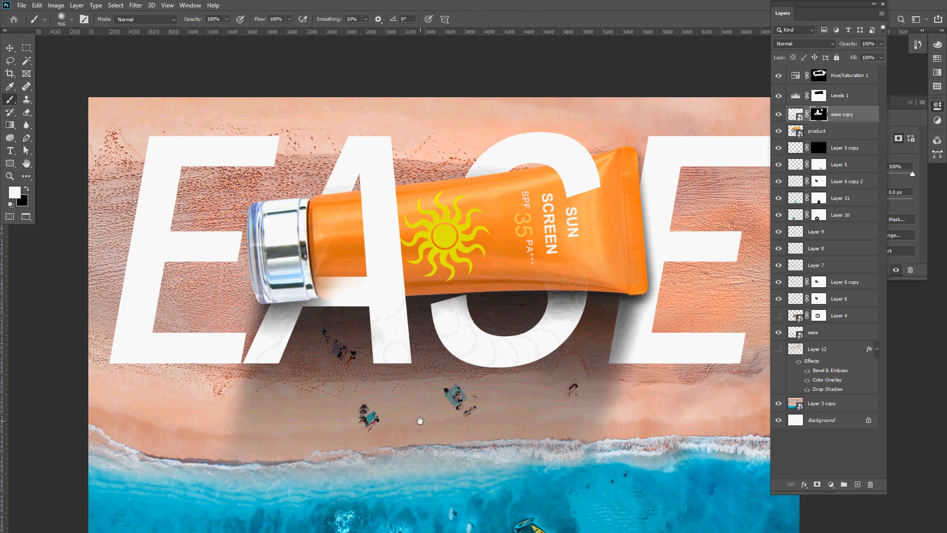
{"action": "left_click_drag", "start_coordinate": [420, 420], "coordinate": [434, 420]}
{"action": "key", "text": "x"}
{"action": "left_click", "coordinate": [346, 305]}
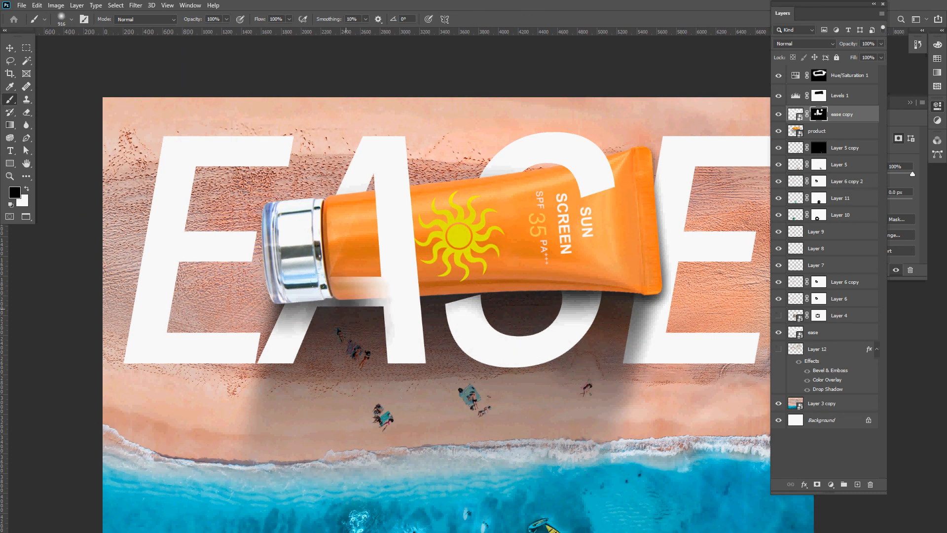
{"action": "key", "text": "x"}
{"action": "left_click", "coordinate": [344, 303]}
{"action": "left_click", "coordinate": [369, 307]}
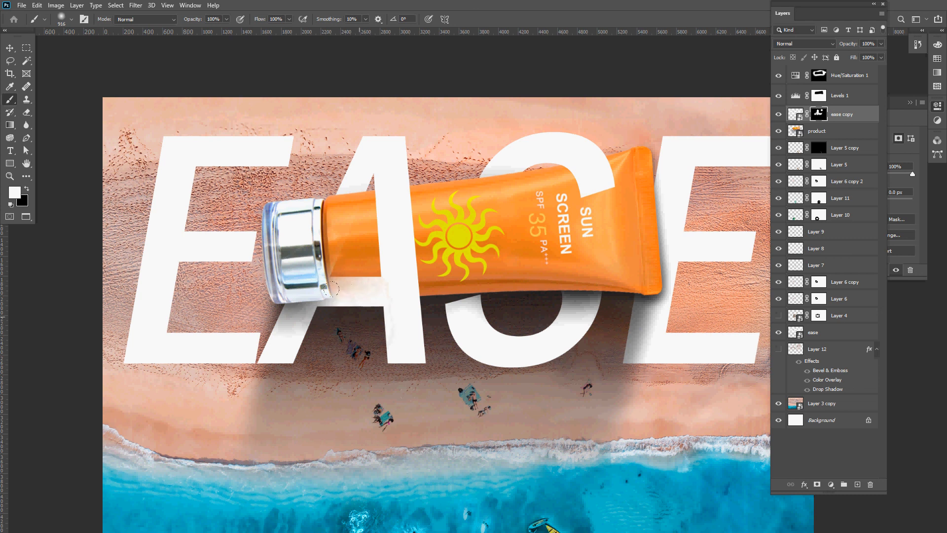
{"action": "left_click", "coordinate": [353, 315]}
{"action": "left_click", "coordinate": [339, 288]}
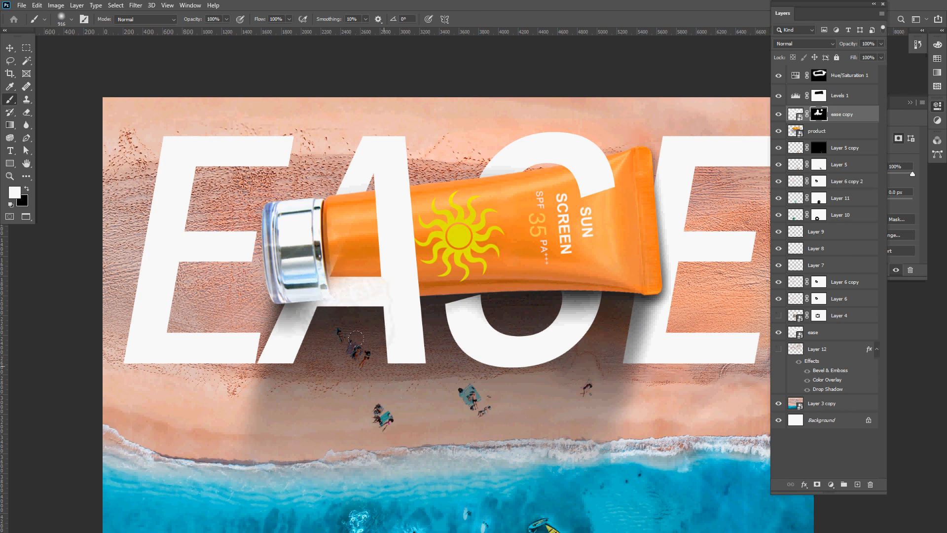
{"action": "key", "text": "x"}
{"action": "key", "text": "z"}
{"action": "left_click", "coordinate": [634, 367], "text": "alt"}
{"action": "left_click_drag", "start_coordinate": [642, 389], "coordinate": [547, 339]}
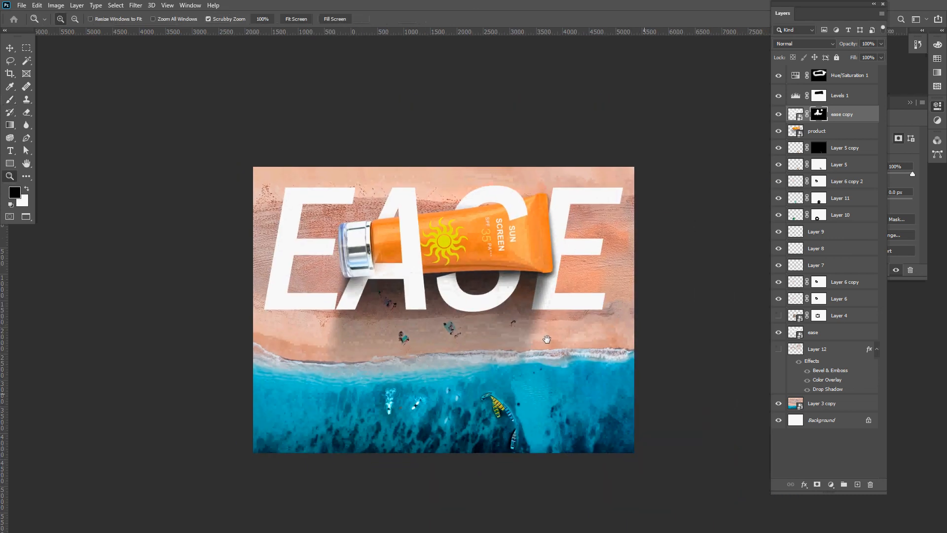
{"action": "key", "text": "v"}
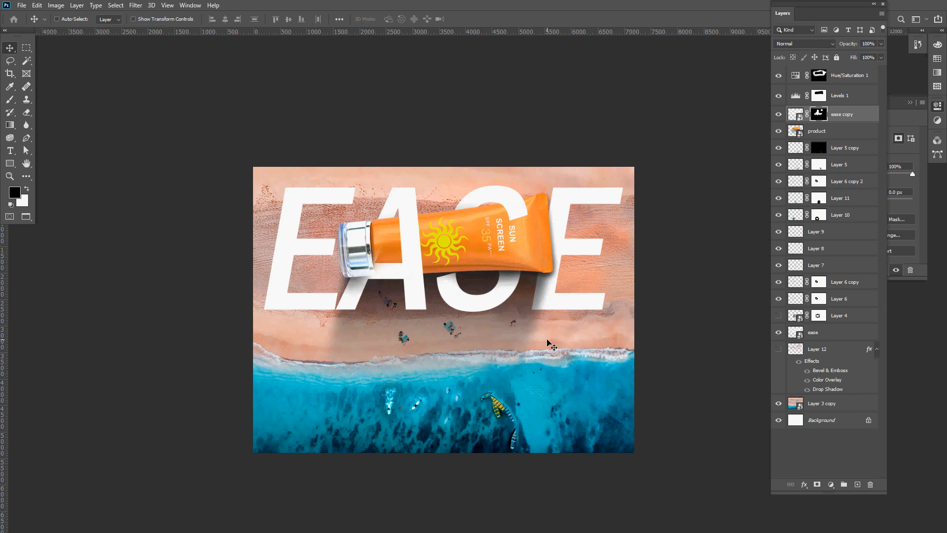
{"action": "key", "text": "alt+bracketright"}
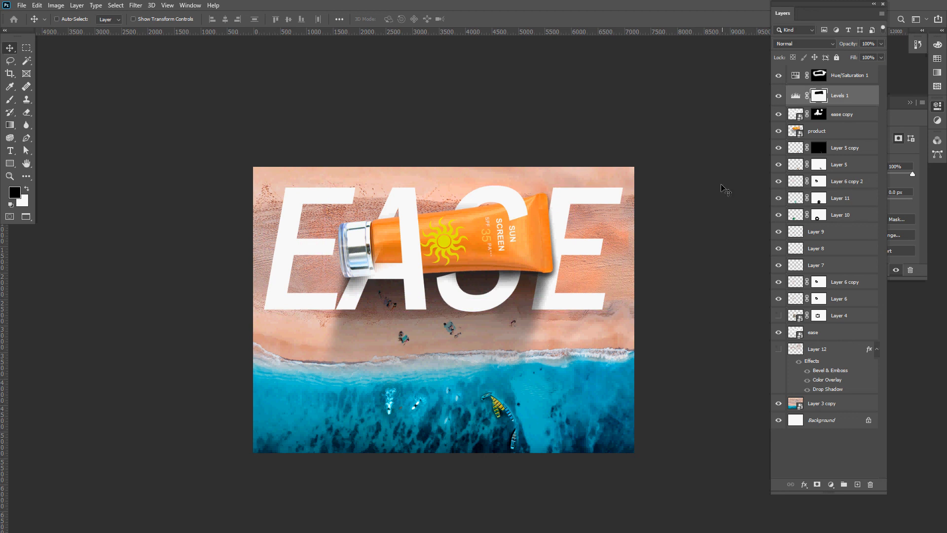
{"action": "left_click", "coordinate": [869, 117]}
{"action": "left_click", "coordinate": [778, 119]}
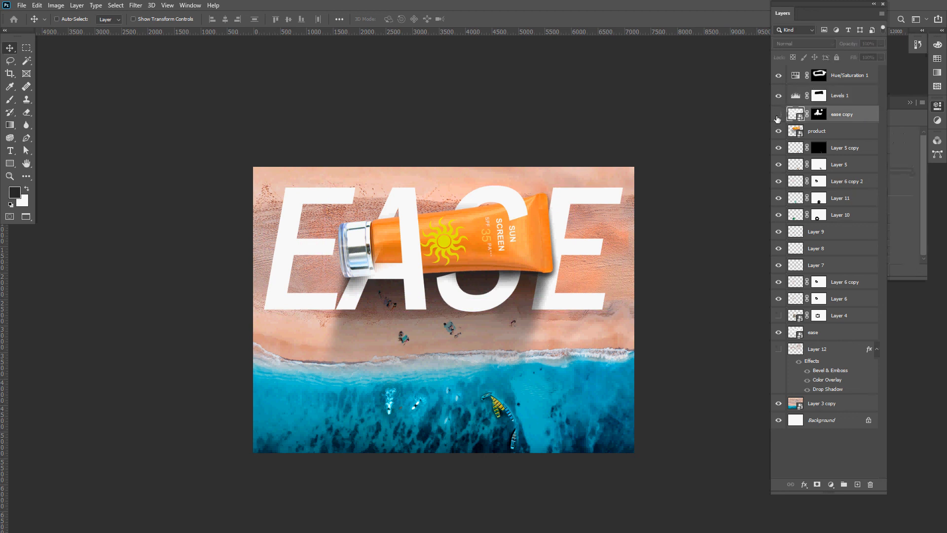
{"action": "left_click", "coordinate": [778, 118]}
{"action": "double_click", "coordinate": [870, 121]}
{"action": "left_click", "coordinate": [596, 212]}
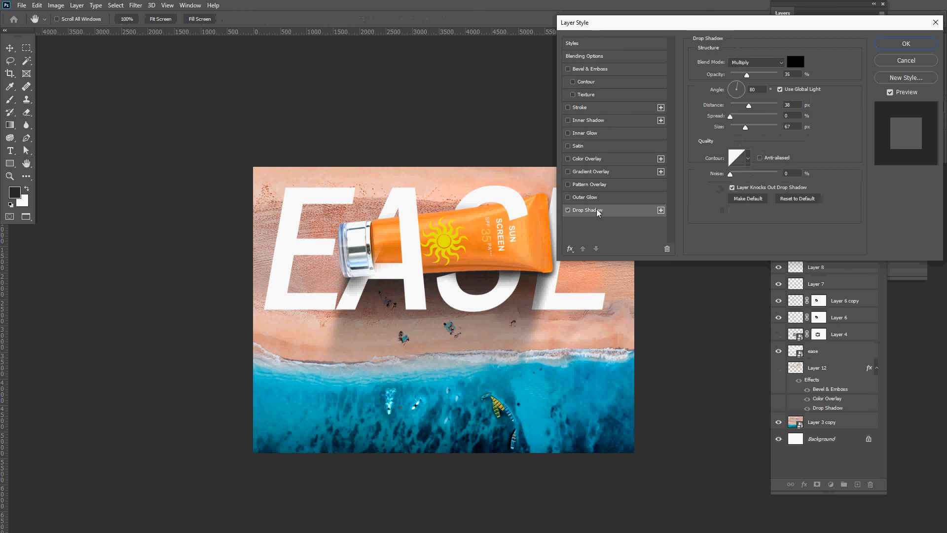
{"action": "left_click", "coordinate": [567, 211]}
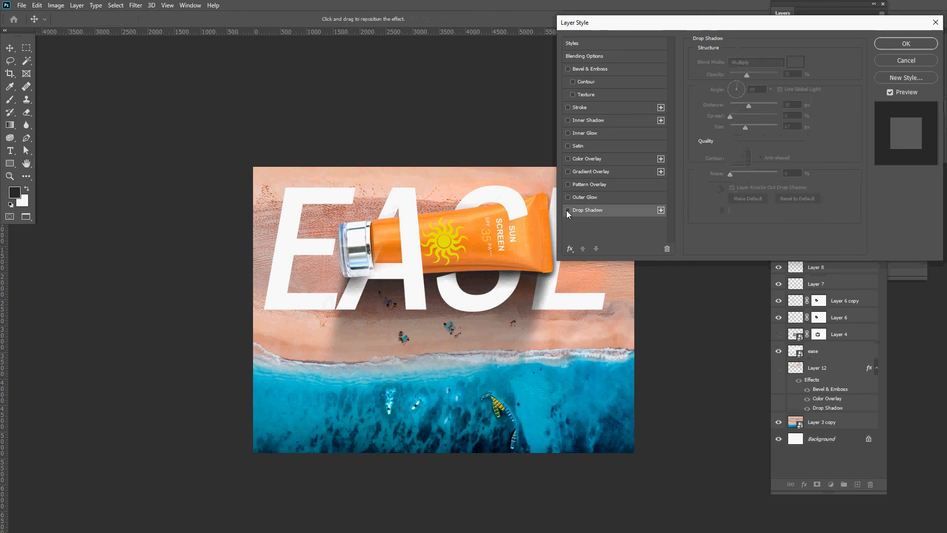
{"action": "left_click", "coordinate": [903, 61]}
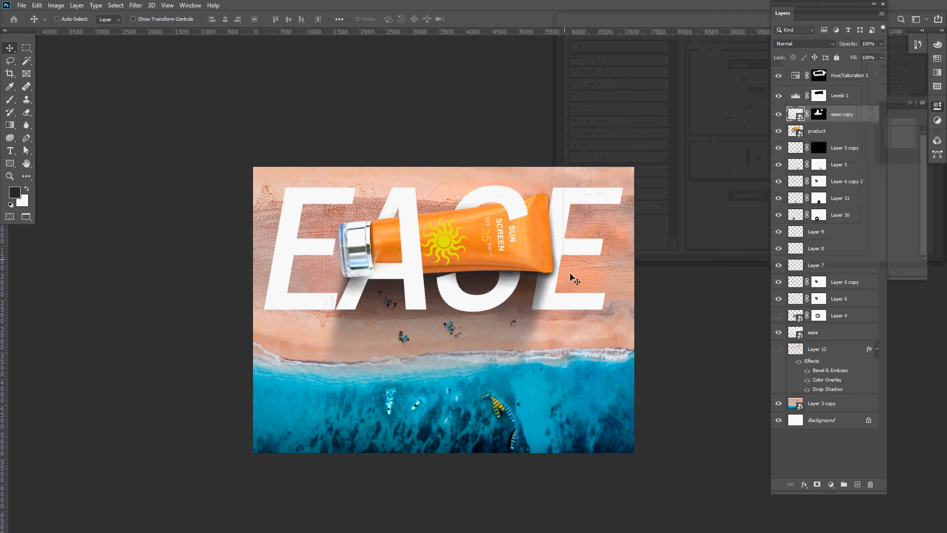
Add a new layer above Hue/Saturation 1 and paint it with the tube's orange over the right side, using a 5000 px soft brush
{"action": "left_click", "coordinate": [860, 78]}
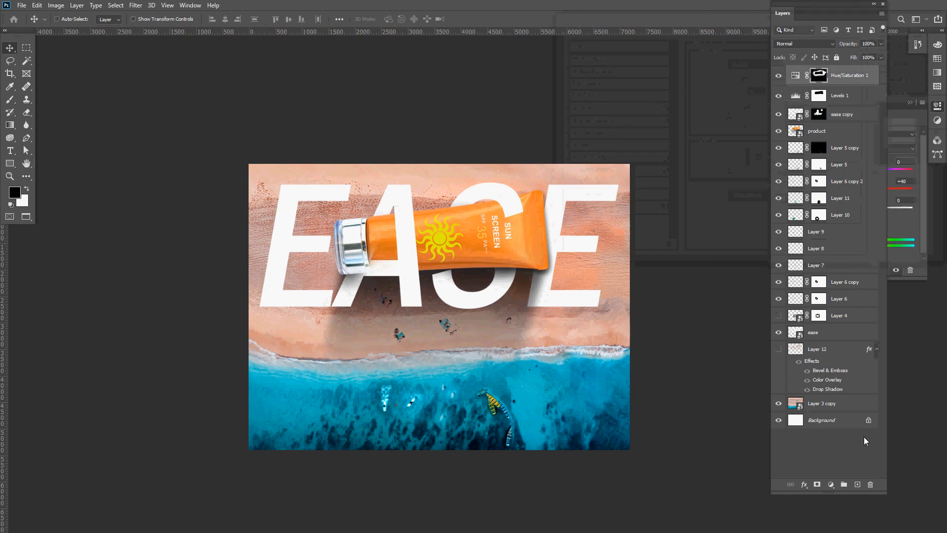
{"action": "left_click", "coordinate": [857, 484]}
{"action": "key", "text": "b"}
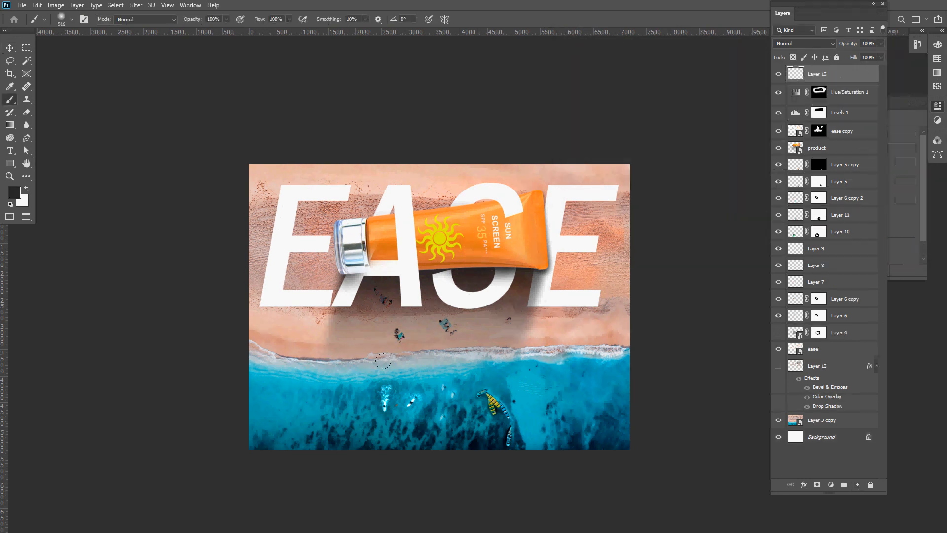
{"action": "left_click_drag", "start_coordinate": [383, 361], "coordinate": [571, 377]}
{"action": "left_click_drag", "start_coordinate": [790, 377], "coordinate": [693, 356]}
{"action": "left_click", "coordinate": [476, 245], "text": "alt"}
{"action": "mouse_move", "coordinate": [427, 120]}
{"action": "left_mouse_down"}
{"action": "mouse_move", "coordinate": [474, 143]}
{"action": "mouse_move", "coordinate": [540, 202]}
{"action": "mouse_move", "coordinate": [567, 404]}
{"action": "left_mouse_up"}
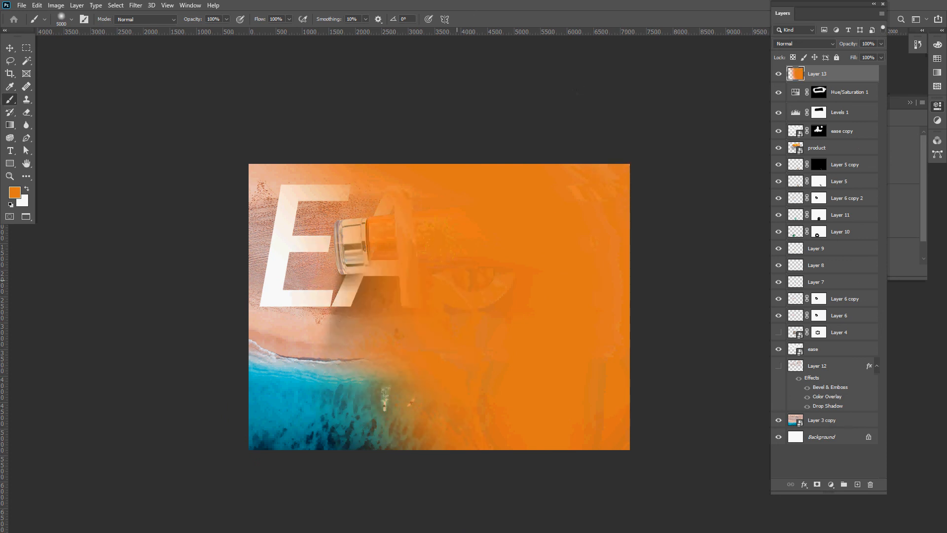
Soften the orange on Layer 13 by erasing its inner edge so it fades toward the left side of the banner
{"action": "key", "text": "e"}
{"action": "mouse_move", "coordinate": [349, 303]}
{"action": "left_mouse_down"}
{"action": "mouse_move", "coordinate": [428, 373]}
{"action": "mouse_move", "coordinate": [487, 348]}
{"action": "mouse_move", "coordinate": [508, 4]}
{"action": "mouse_move", "coordinate": [812, 2]}
{"action": "left_mouse_up"}
{"action": "key", "text": "ctrl+z"}
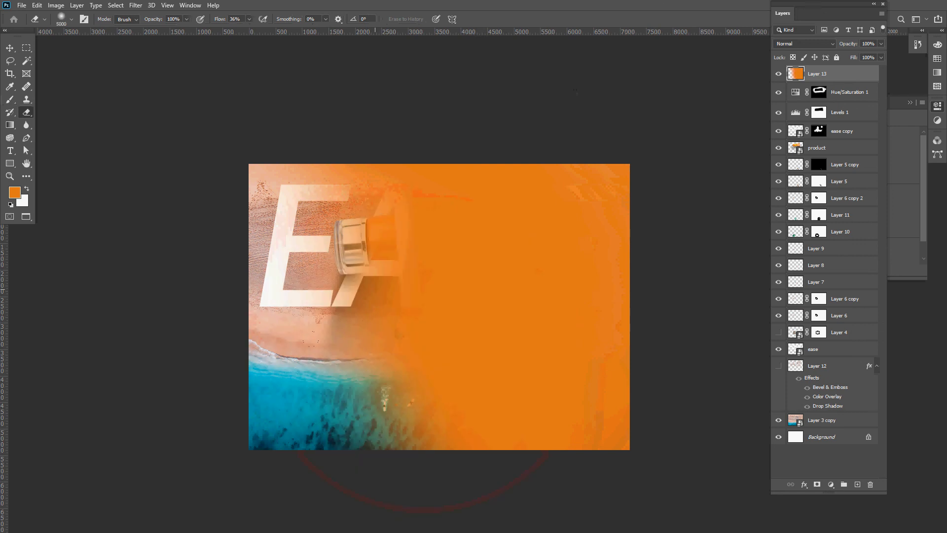
{"action": "left_click_drag", "start_coordinate": [375, 289], "coordinate": [408, 419]}
{"action": "key", "text": "v"}
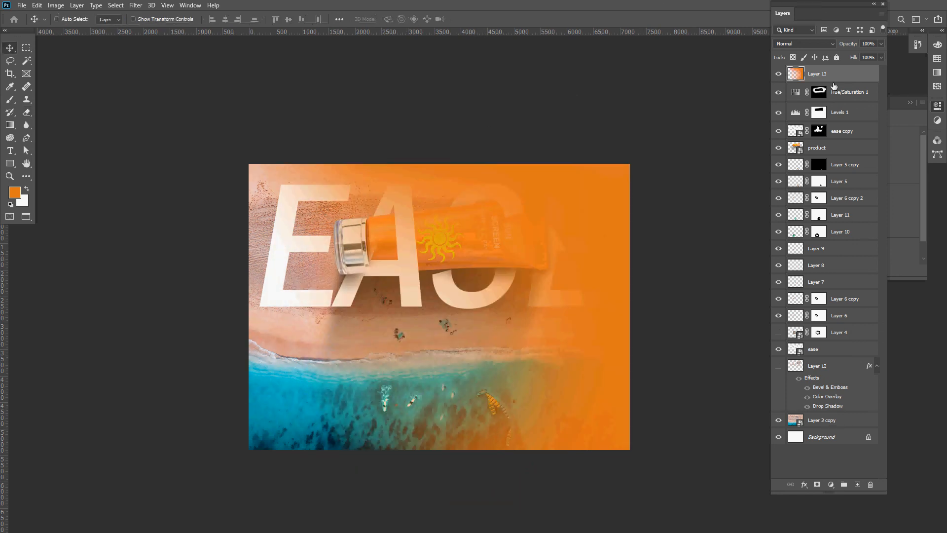
Set Layer 13's blend mode to Linear Burn and its opacity to 56%
{"action": "double_click", "coordinate": [818, 45]}
{"action": "key", "text": "Down"}
{"action": "key", "text": "Down"}
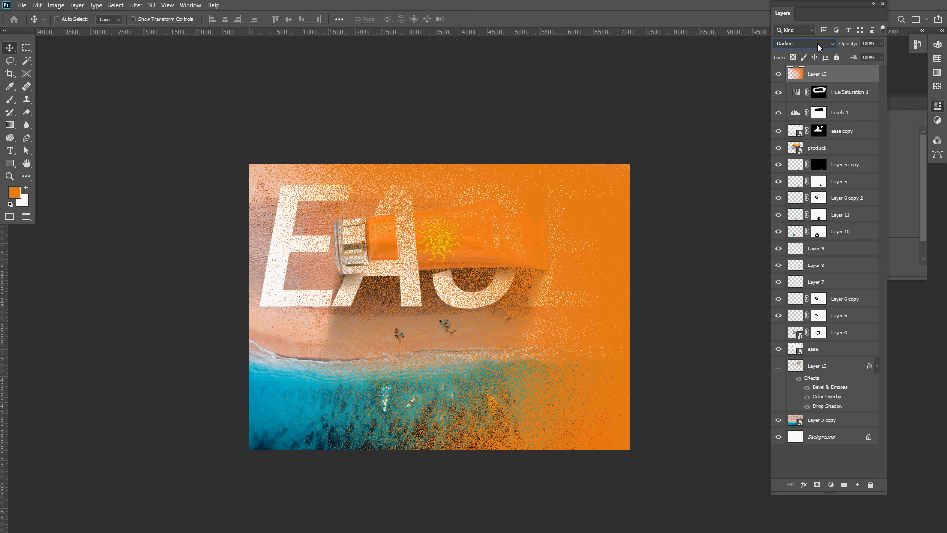
{"action": "key", "text": "Down"}
{"action": "key", "text": "Down"}
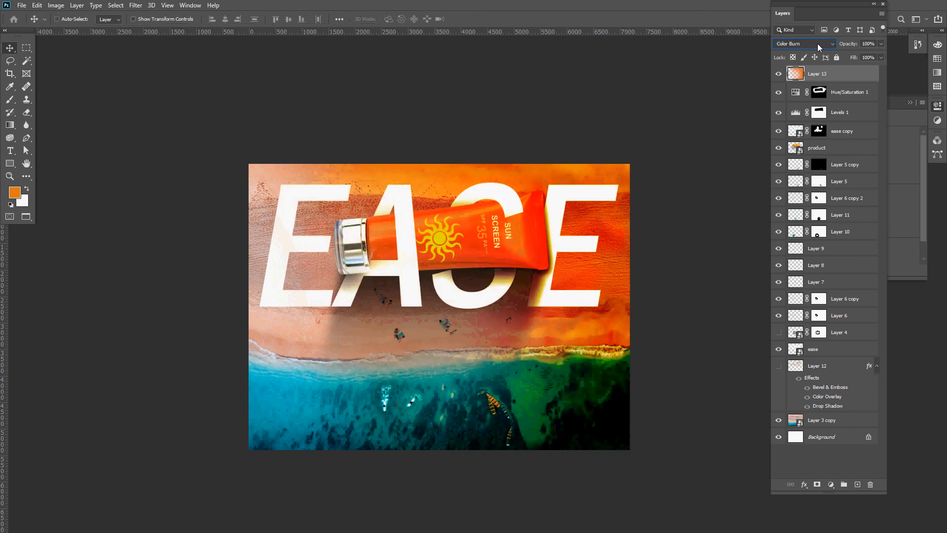
{"action": "key", "text": "Down"}
{"action": "key", "text": "Down"}
{"action": "key", "text": "Up"}
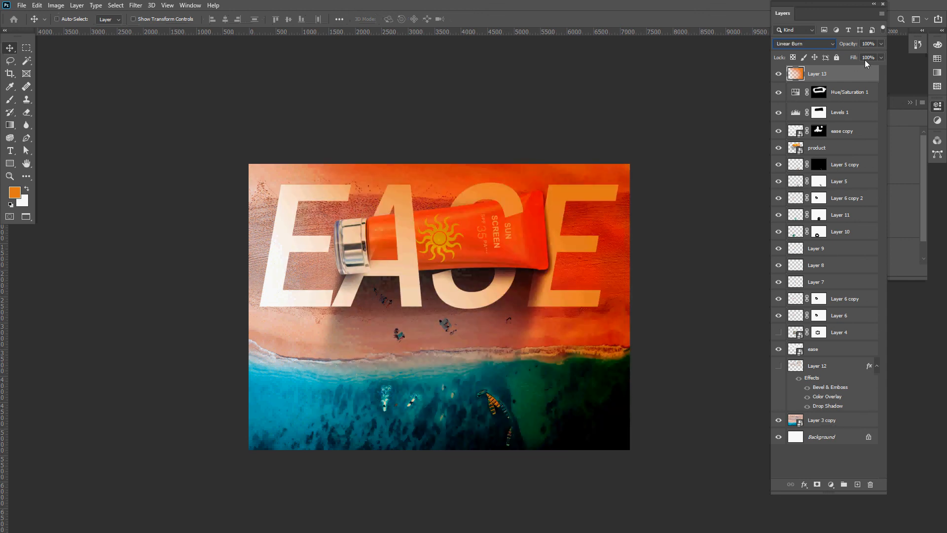
{"action": "left_click_drag", "start_coordinate": [847, 44], "coordinate": [825, 47]}
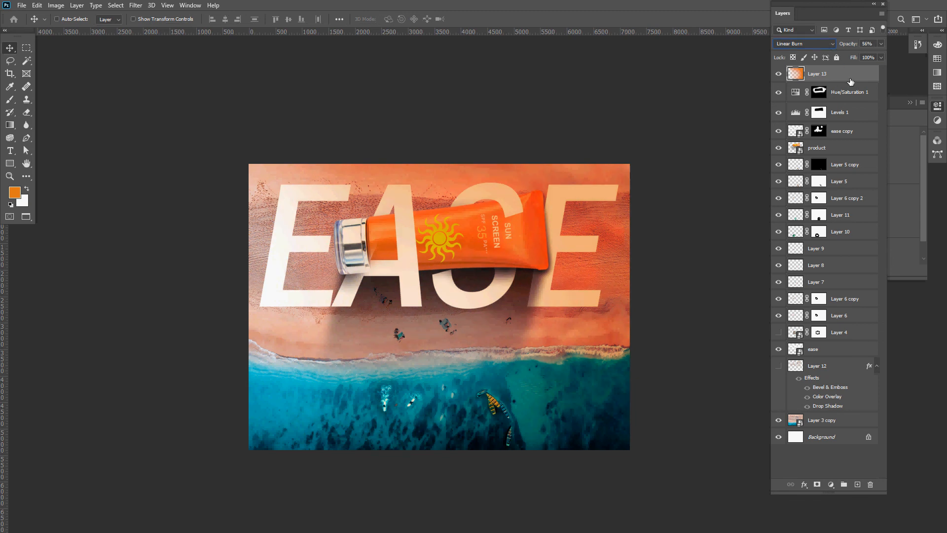
Duplicate Layer 13 and rotate the copy so its orange tint covers the opposite side of the banner
{"action": "key", "text": "ctrl"}
{"action": "key", "text": "ctrl+j"}
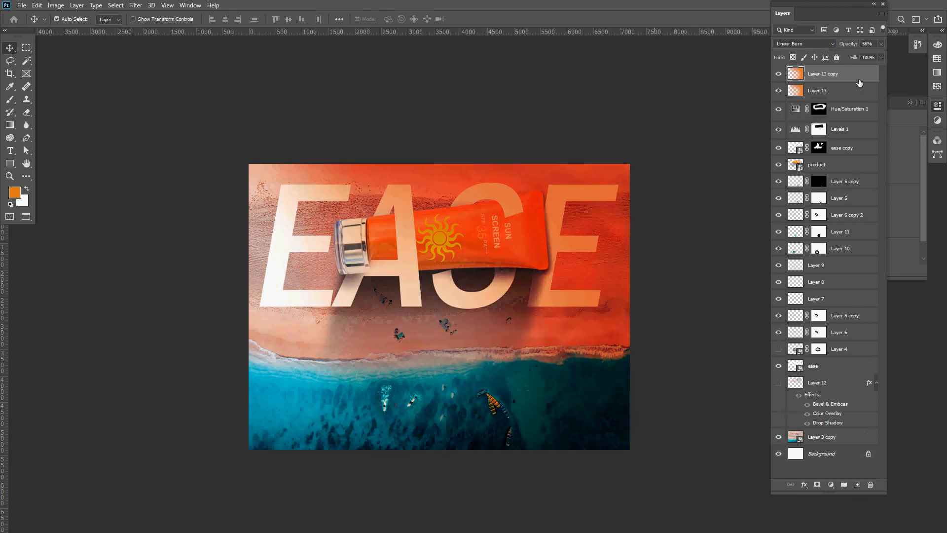
{"action": "key", "text": "ctrl+t"}
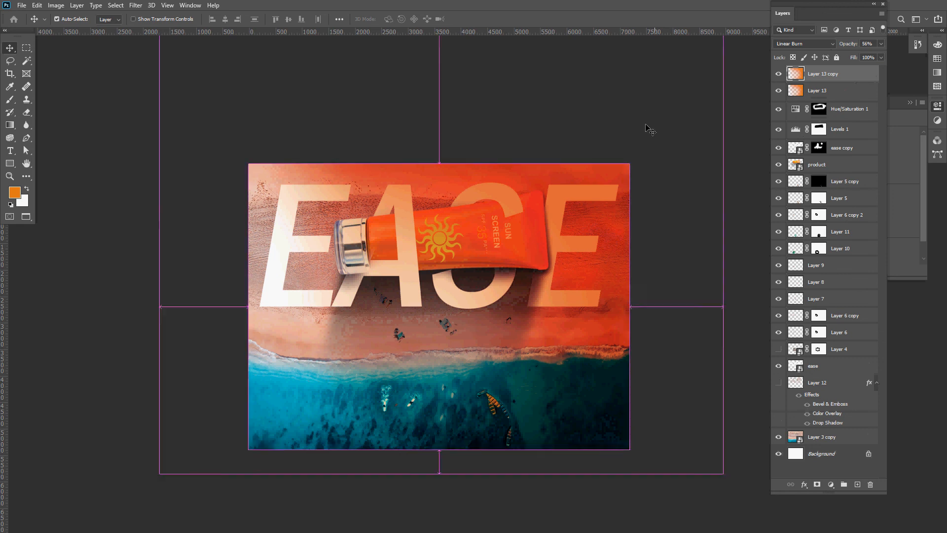
{"action": "left_click_drag", "start_coordinate": [655, 120], "coordinate": [350, 434]}
{"action": "key", "text": "Return"}
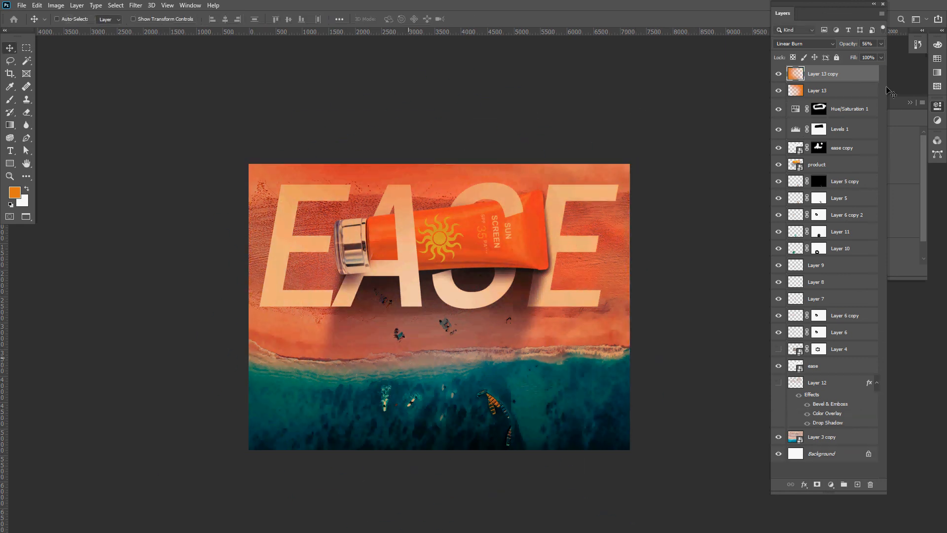
Add a Hue/Saturation adjustment clipped to Layer 13 copy with the hue at +33 to turn its orange tint yellow
{"action": "left_click", "coordinate": [838, 488]}
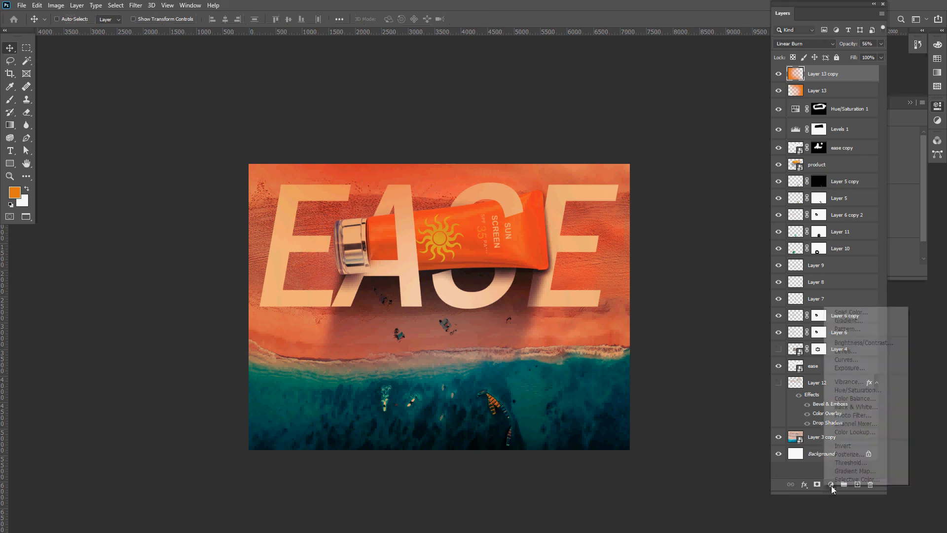
{"action": "left_click", "coordinate": [863, 391]}
{"action": "key", "text": "d"}
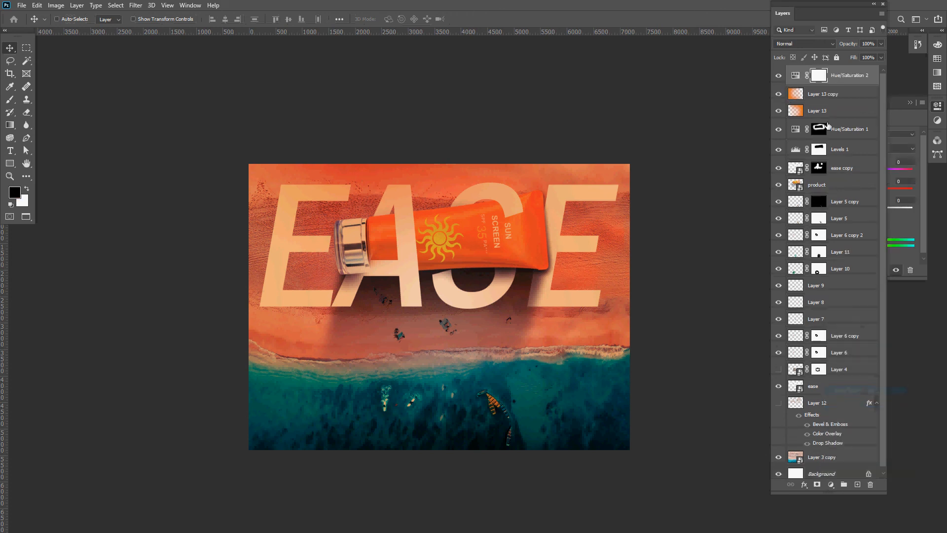
{"action": "left_click_drag", "start_coordinate": [854, 172], "coordinate": [873, 177]}
{"action": "left_click", "coordinate": [854, 270]}
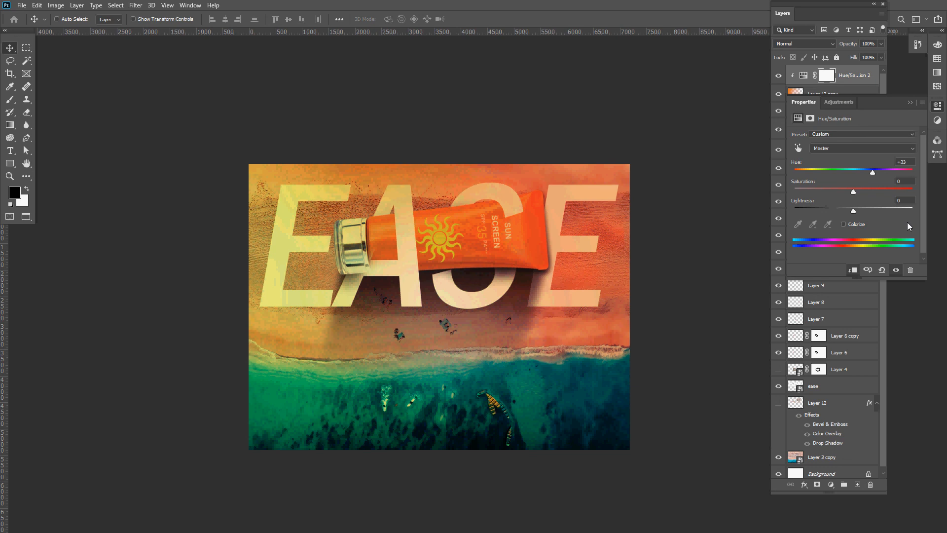
{"action": "left_click", "coordinate": [911, 103]}
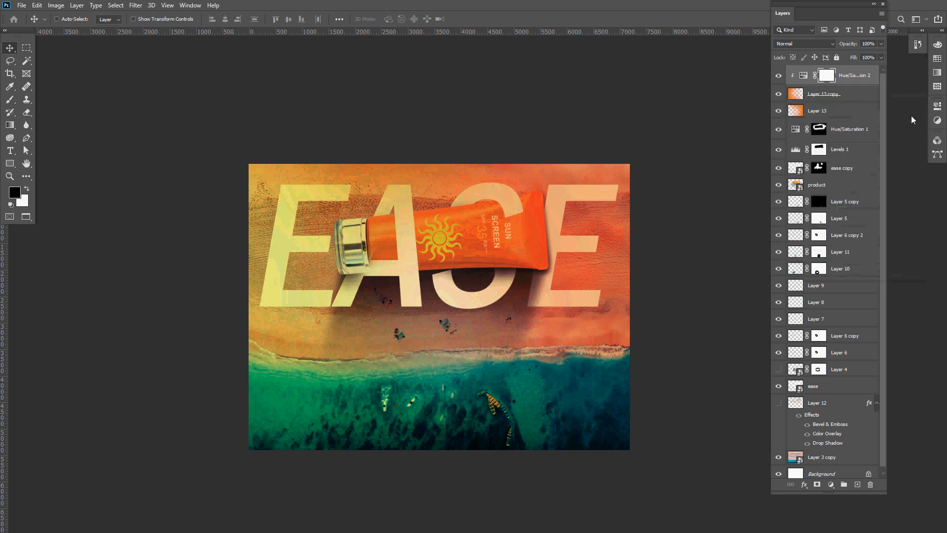
Combine Layer 13 copy and its Hue/Saturation adjustment into one smart object, set to Darken at 57% opacity
{"action": "left_click", "coordinate": [858, 94], "text": "shift"}
{"action": "right_click", "coordinate": [859, 94]}
{"action": "left_click", "coordinate": [878, 219]}
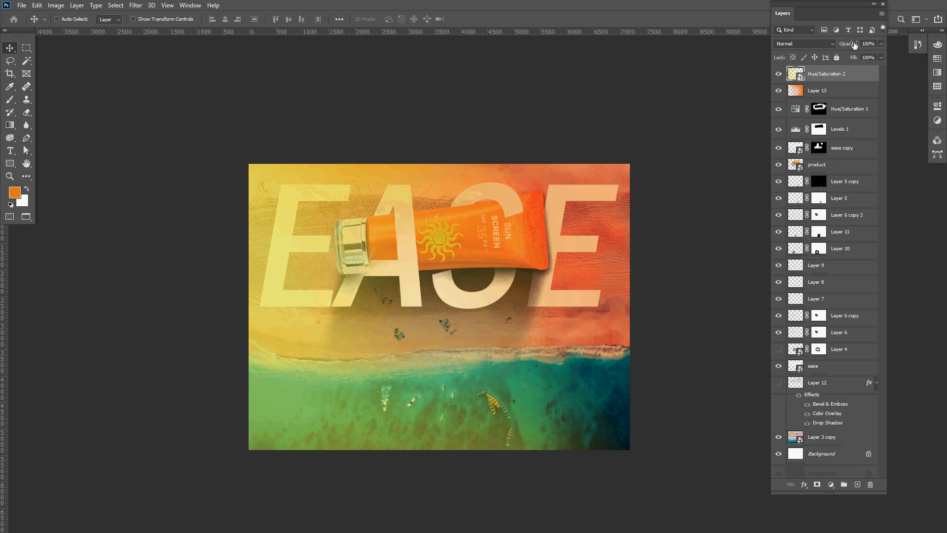
{"action": "scroll", "coordinate": [822, 48], "scroll_direction": "down", "scroll_amount": 2}
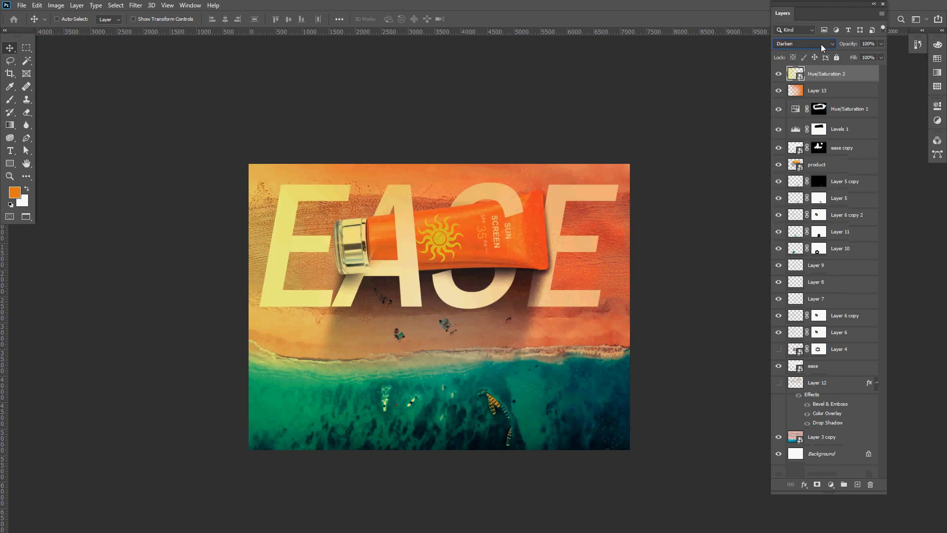
{"action": "key", "text": "Tab"}
{"action": "type", "text": "57"}
{"action": "key", "text": "Return"}
Lower the opacity of Layer 13 to 26%
{"action": "left_click", "coordinate": [842, 91]}
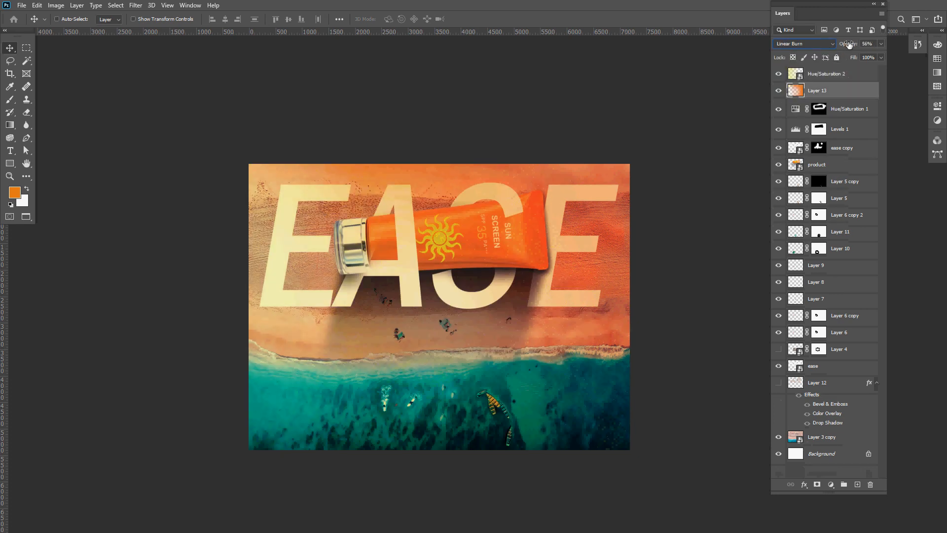
{"action": "left_click_drag", "start_coordinate": [848, 44], "coordinate": [832, 46]}
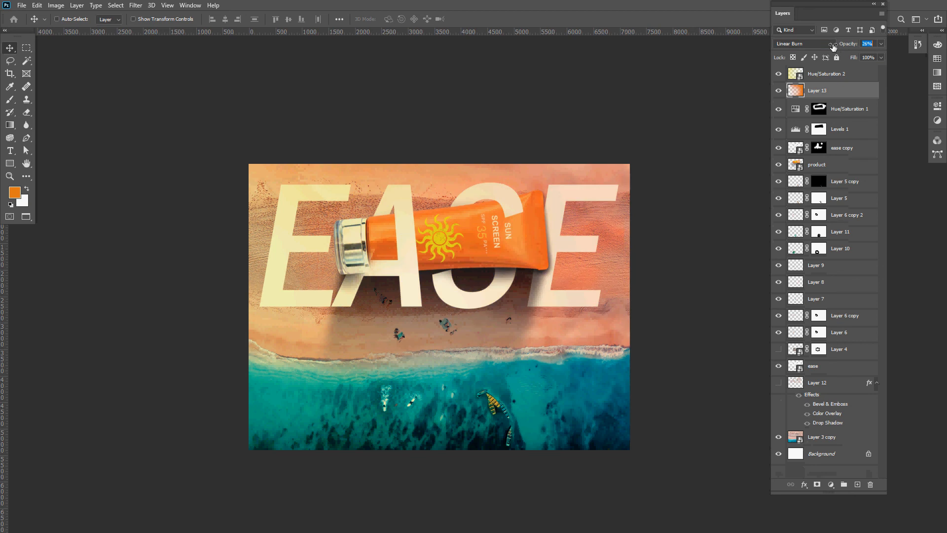
{"action": "left_click", "coordinate": [833, 45]}
Shift the orange tint of Layer 13 and the yellow Hue/Saturation 2 tint outward toward opposite sides of the banner
{"action": "left_click_drag", "start_coordinate": [633, 236], "coordinate": [668, 209]}
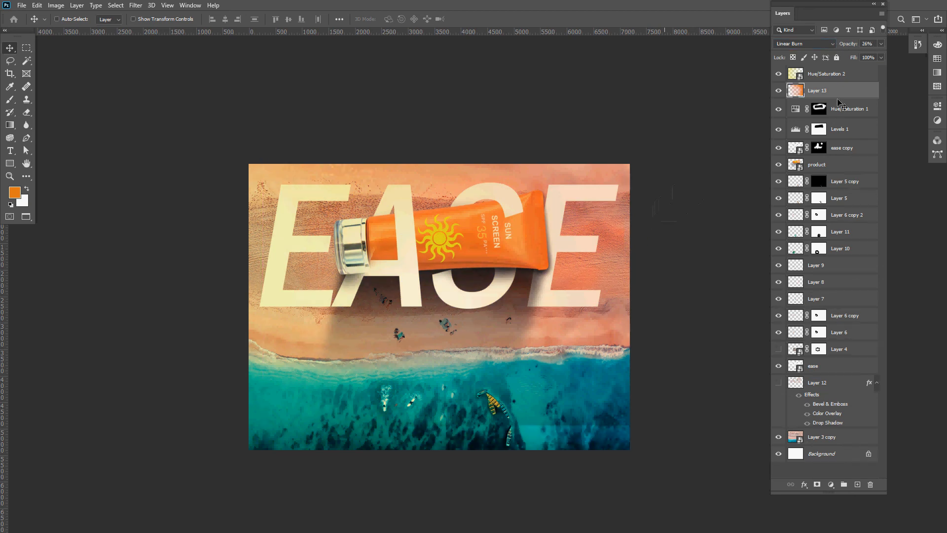
{"action": "left_click", "coordinate": [834, 75]}
{"action": "left_click_drag", "start_coordinate": [517, 205], "coordinate": [454, 189]}
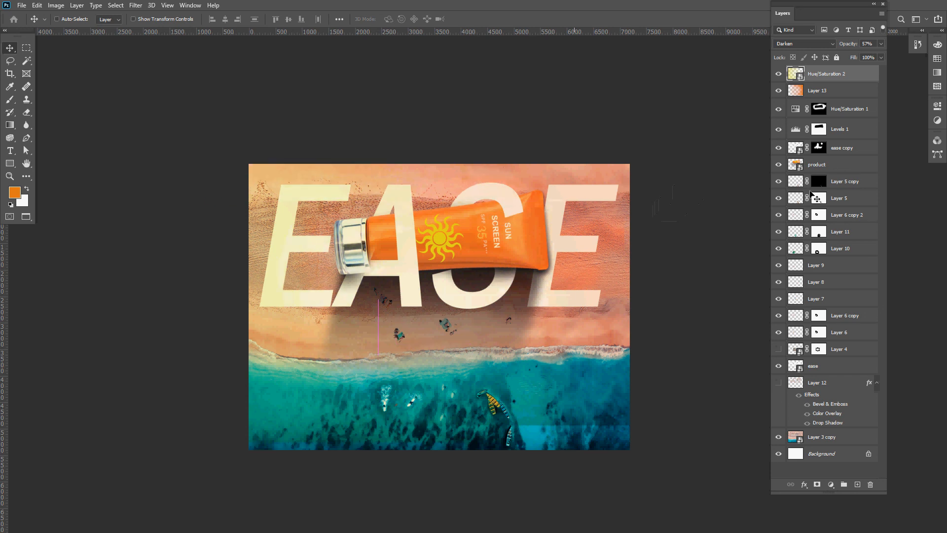
{"action": "left_click", "coordinate": [855, 93]}
{"action": "mouse_move", "coordinate": [633, 186]}
{"action": "left_mouse_down"}
{"action": "mouse_move", "coordinate": [678, 169]}
{"action": "mouse_move", "coordinate": [683, 194]}
{"action": "mouse_move", "coordinate": [709, 189]}
{"action": "left_mouse_up"}
Try erasing Layer 13's inner and lower orange with a 5000 px soft eraser, and undo the latest changes
{"action": "key", "text": "e"}
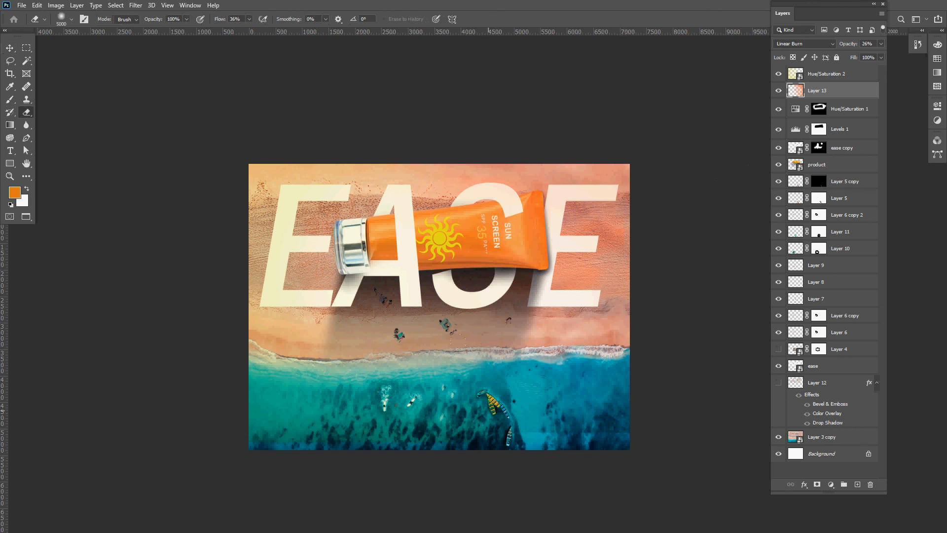
{"action": "left_click_drag", "start_coordinate": [489, 411], "coordinate": [453, 450]}
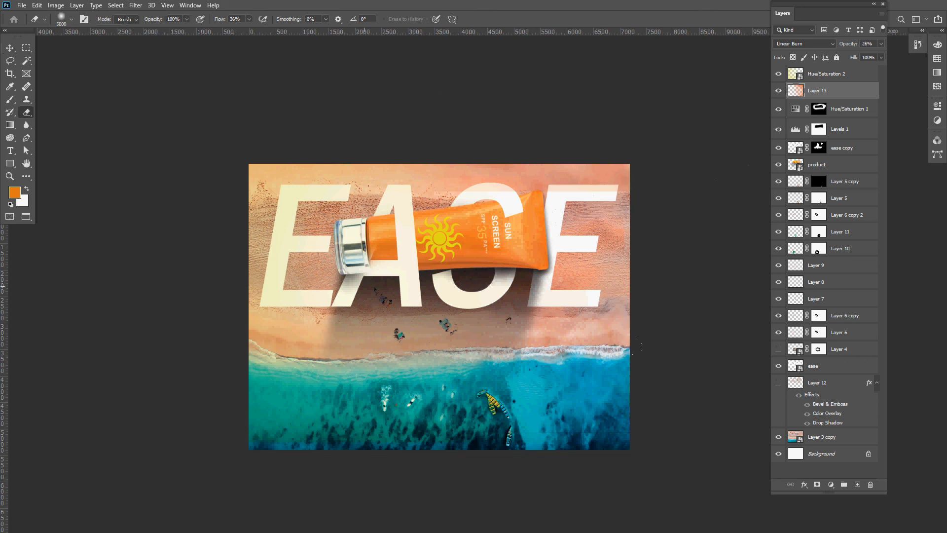
{"action": "left_click", "coordinate": [423, 274]}
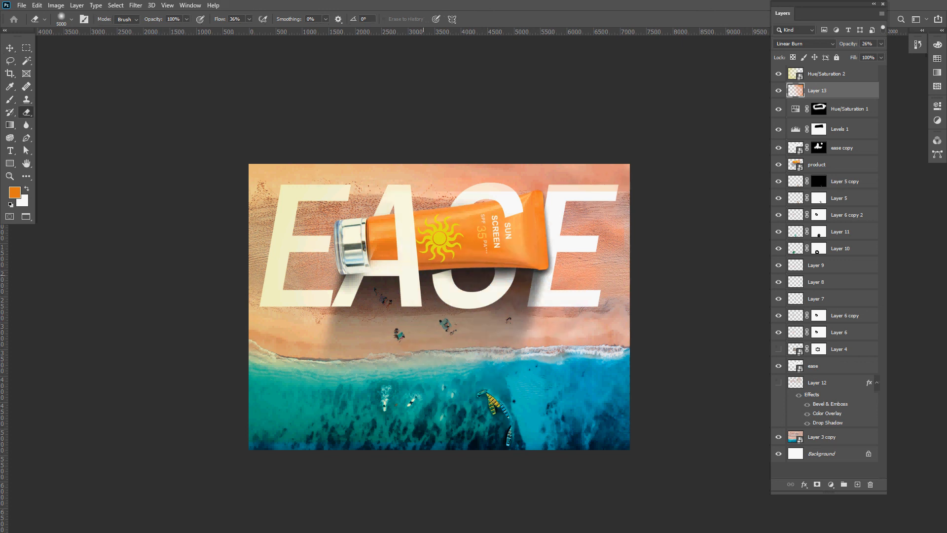
{"action": "key", "text": "v"}
{"action": "left_click_drag", "start_coordinate": [593, 225], "coordinate": [598, 200]}
{"action": "left_click_drag", "start_coordinate": [588, 314], "coordinate": [591, 308]}
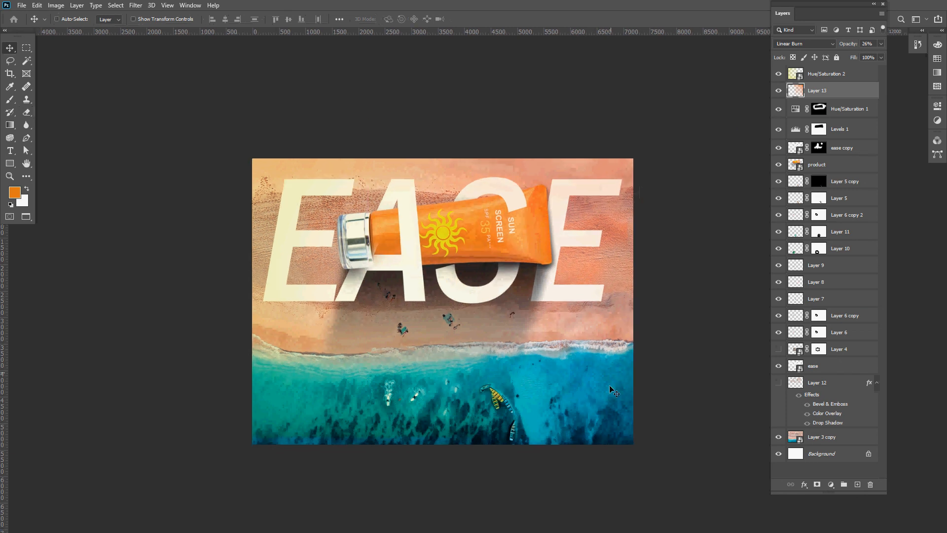
{"action": "key", "text": "ctrl"}
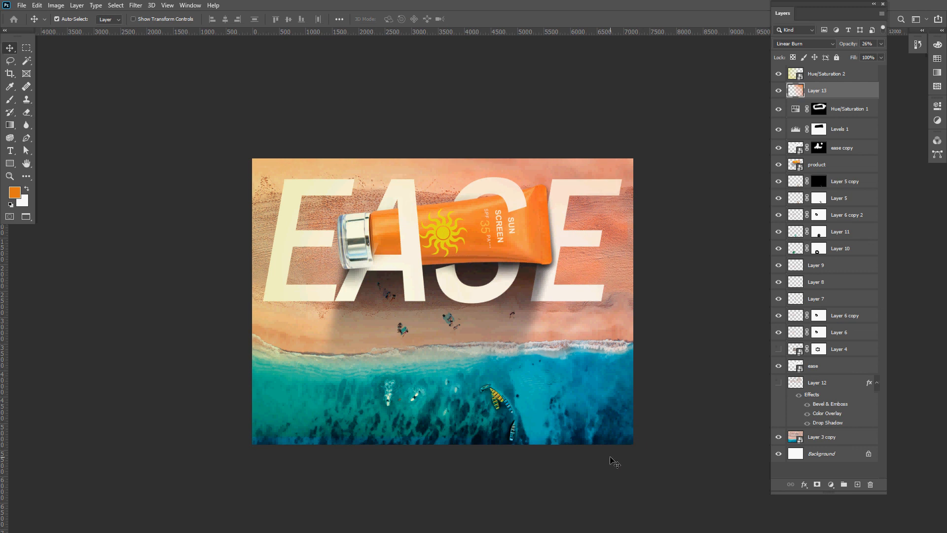
{"action": "key", "text": "ctrl+z"}
{"action": "key", "text": "ctrl+z"}
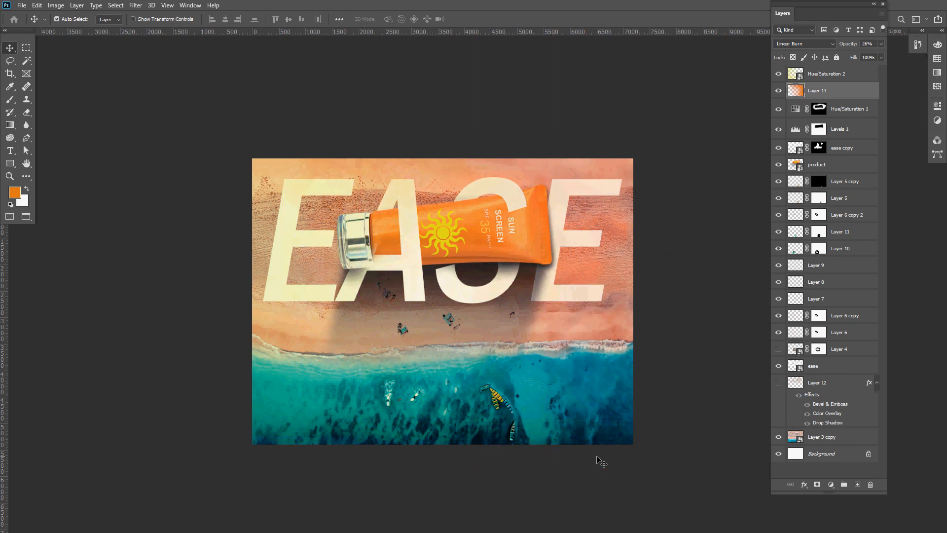
{"action": "left_click_drag", "start_coordinate": [710, 348], "coordinate": [707, 349]}
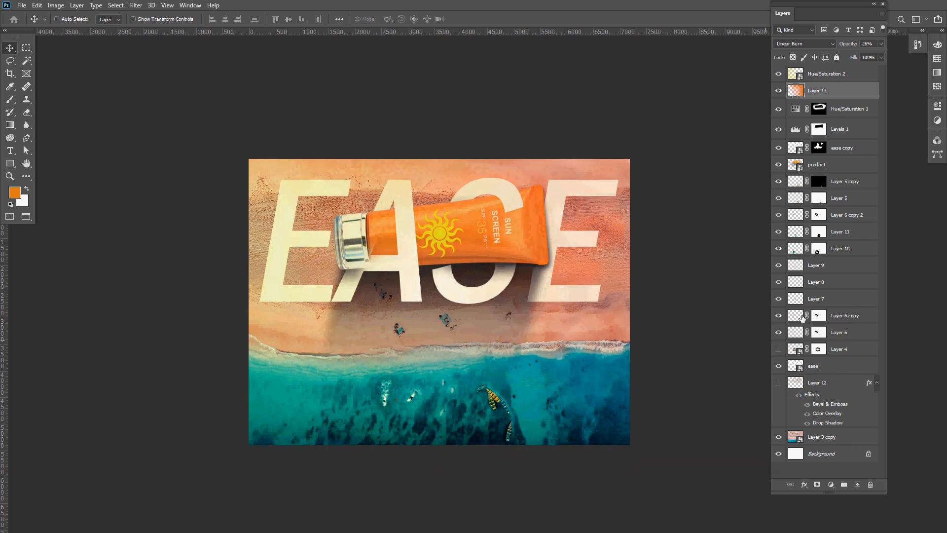
Add a Curves adjustment above Hue/Saturation 2 and raise its midpoint, with anchor points holding the shadows and highlights
{"action": "left_click", "coordinate": [854, 80]}
{"action": "left_click", "coordinate": [831, 484]}
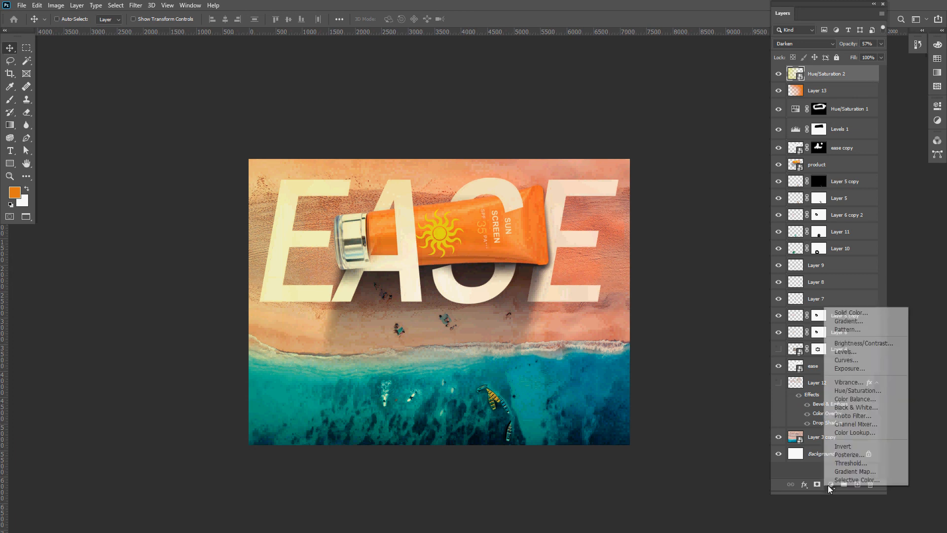
{"action": "left_click", "coordinate": [874, 360]}
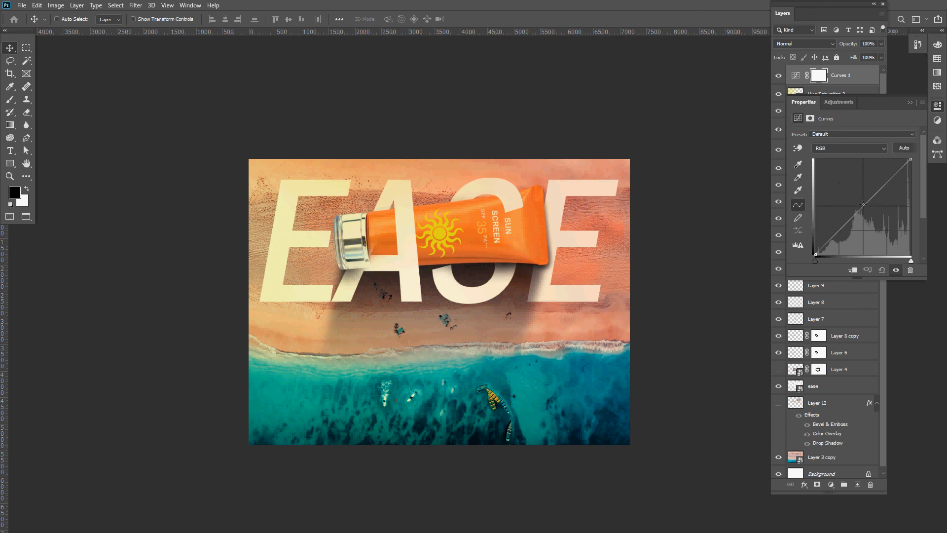
{"action": "left_click", "coordinate": [863, 204]}
{"action": "left_click_drag", "start_coordinate": [840, 230], "coordinate": [841, 231]}
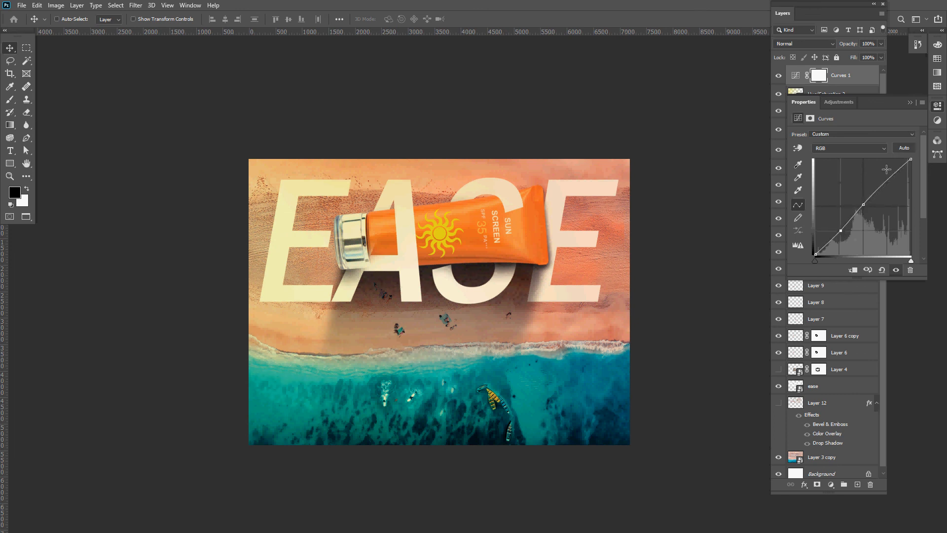
{"action": "left_click_drag", "start_coordinate": [887, 179], "coordinate": [862, 201]}
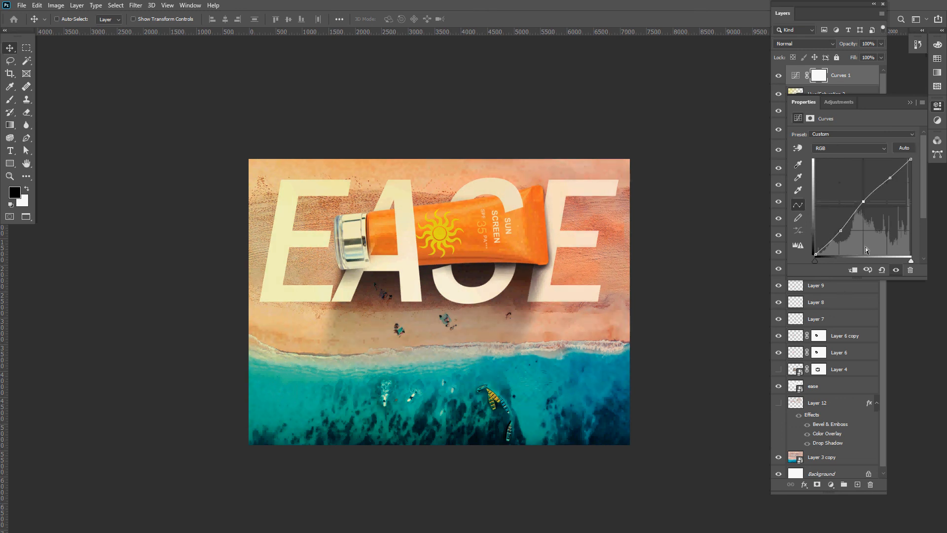
Examine the whole banner enlarged in full-screen view
{"action": "key", "text": "z"}
{"action": "left_click_drag", "start_coordinate": [708, 250], "coordinate": [715, 250]}
{"action": "left_click_drag", "start_coordinate": [653, 307], "coordinate": [592, 261]}
{"action": "key", "text": "ctrl+1"}
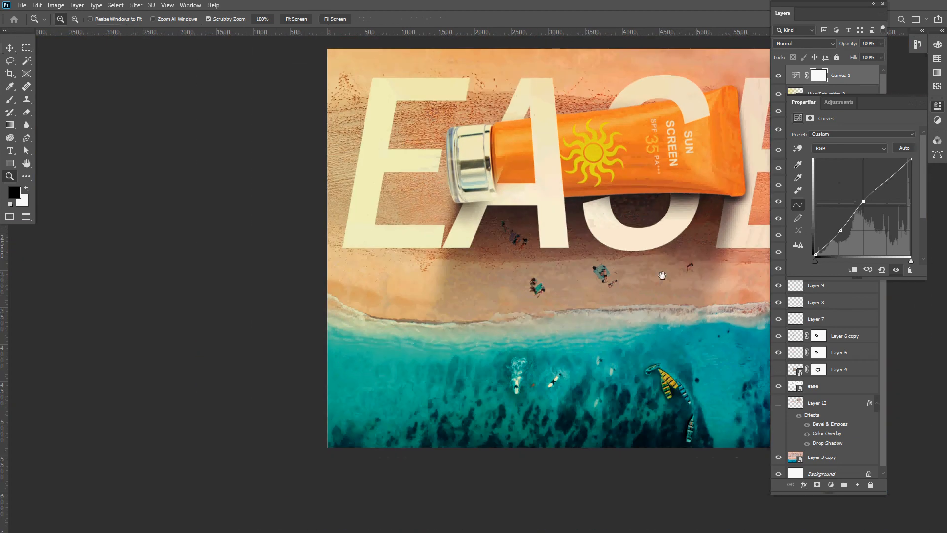
{"action": "left_click_drag", "start_coordinate": [656, 277], "coordinate": [522, 286]}
{"action": "key", "text": "f"}
{"action": "key", "text": "f"}
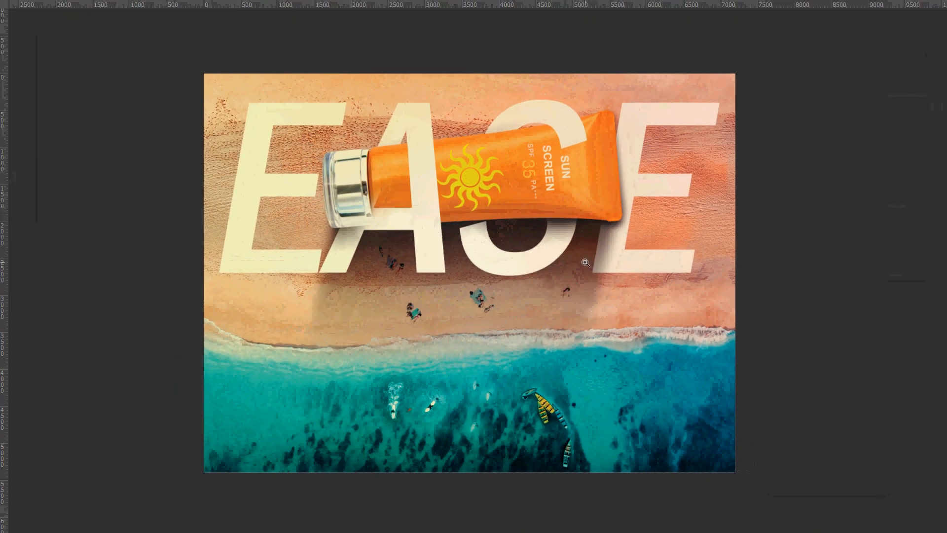
{"action": "left_click_drag", "start_coordinate": [570, 246], "coordinate": [588, 260]}
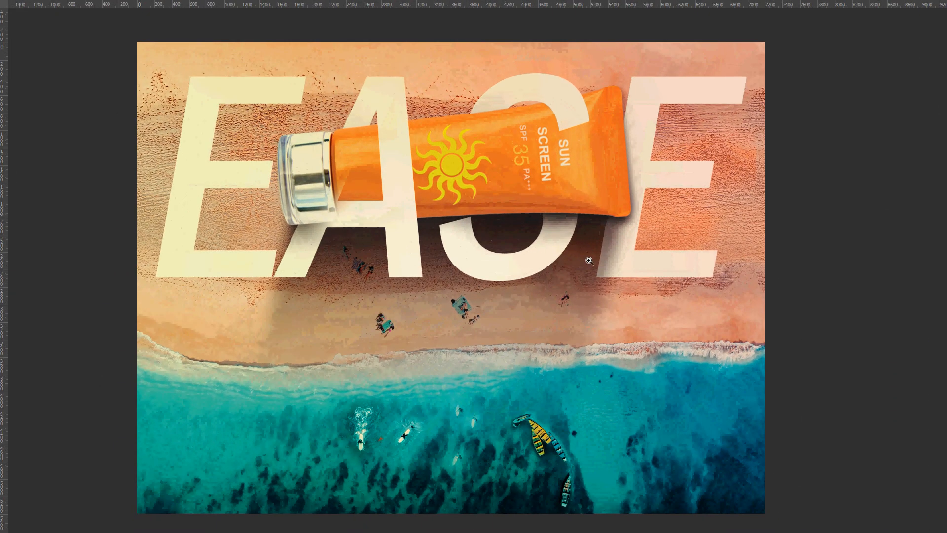
{"action": "left_click_drag", "start_coordinate": [609, 298], "coordinate": [612, 286]}
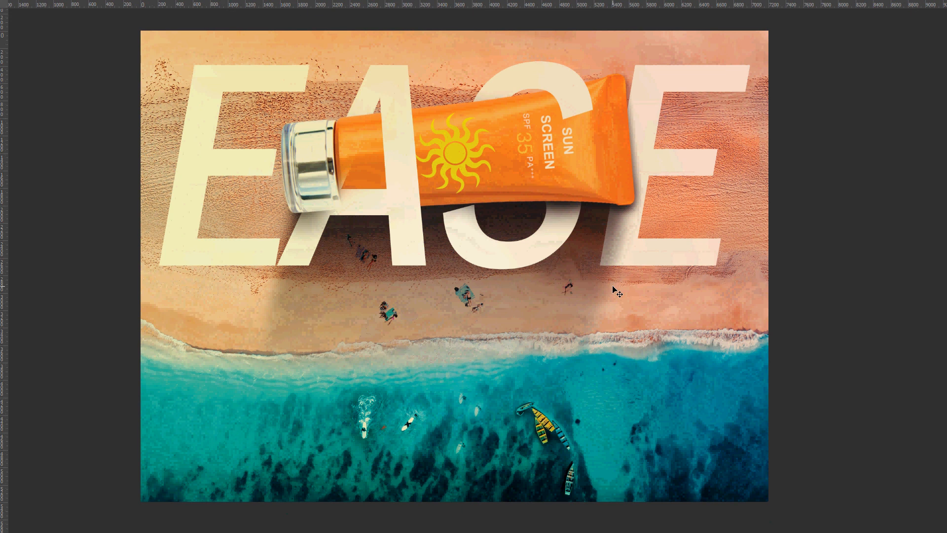
{"action": "left_click_drag", "start_coordinate": [627, 252], "coordinate": [630, 283]}
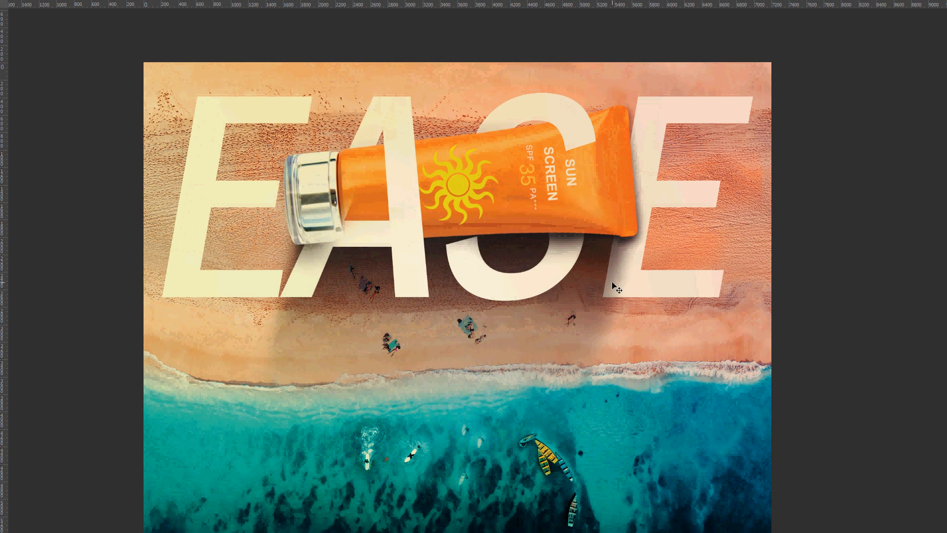
Try cropping the banner to its upper part with the EASE headline, 7200 × 3324 px, check it rotated, and undo the crop
{"action": "left_click_drag", "start_coordinate": [137, 45], "coordinate": [919, 352]}
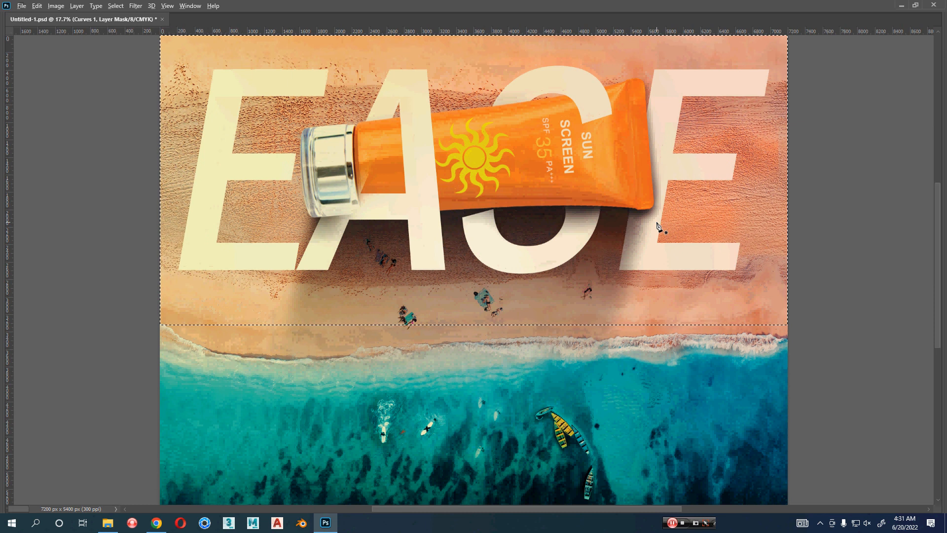
{"action": "key", "text": "ctrl+i"}
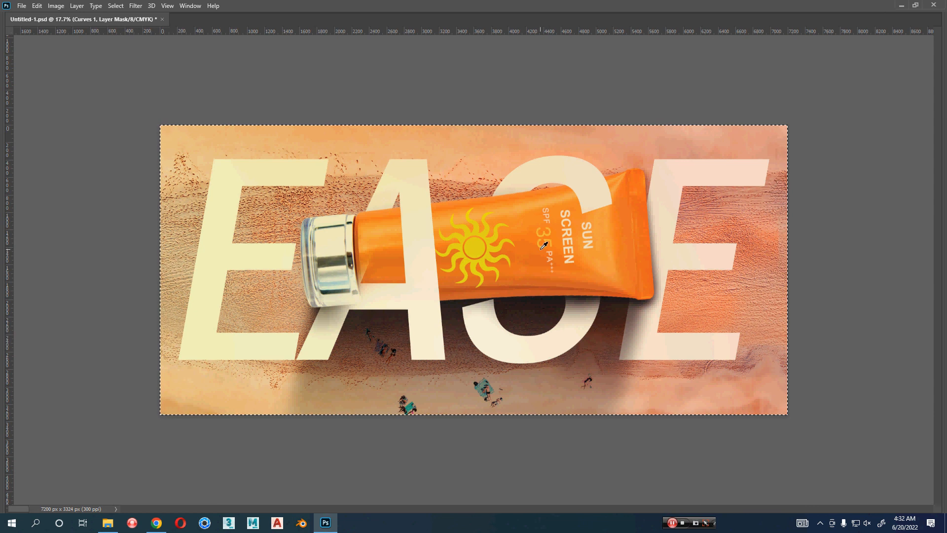
{"action": "left_click_drag", "start_coordinate": [576, 231], "coordinate": [538, 282]}
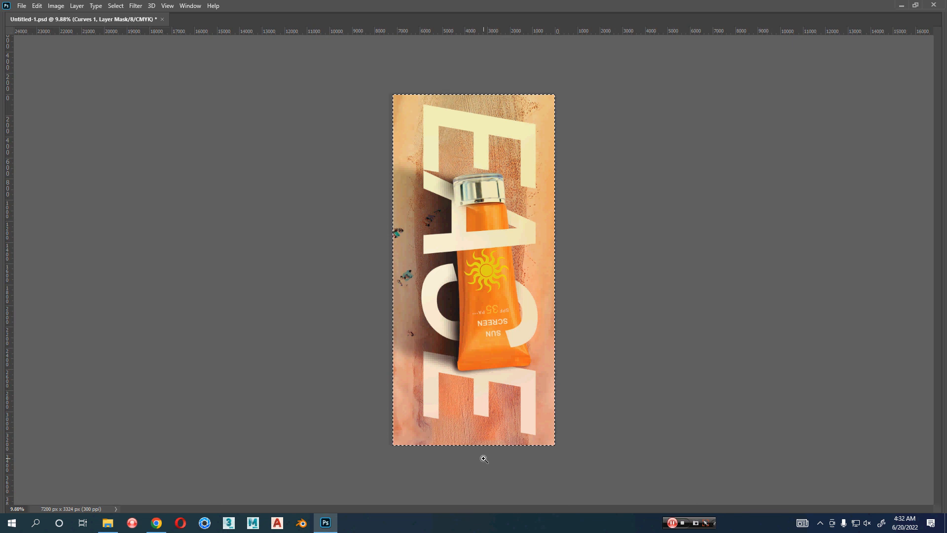
{"action": "key", "text": "ctrl+z"}
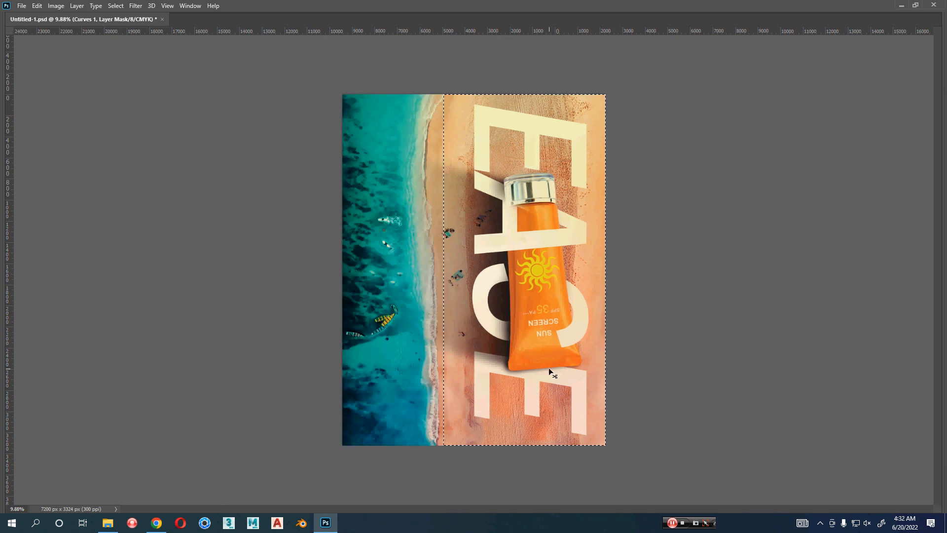
{"action": "key", "text": "r"}
{"action": "left_click_drag", "start_coordinate": [562, 190], "coordinate": [443, 236]}
{"action": "key", "text": "v"}
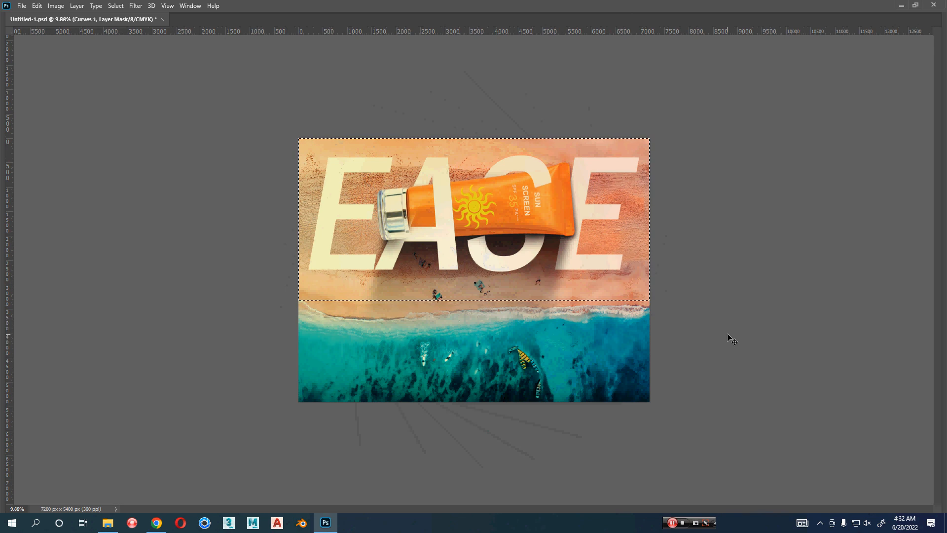
{"action": "left_click_drag", "start_coordinate": [654, 301], "coordinate": [696, 307]}
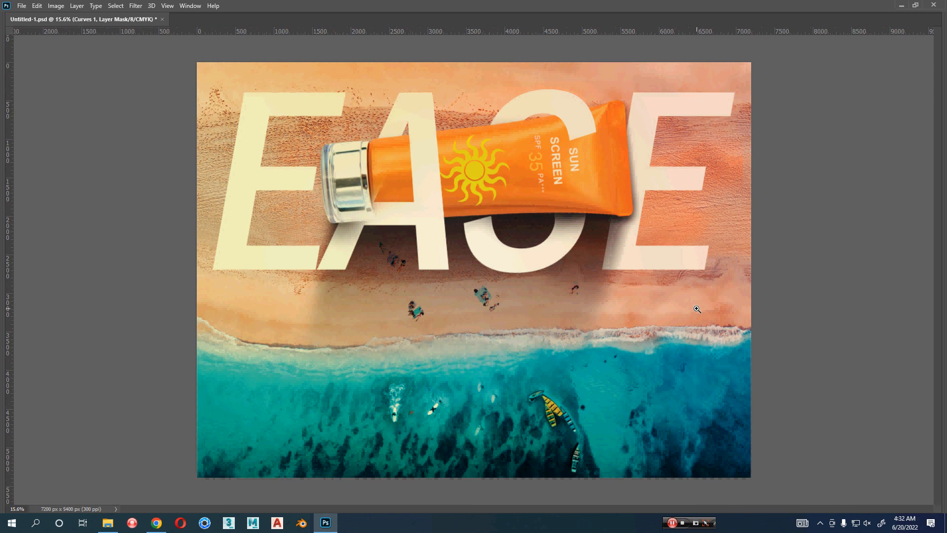
Crop the banner to its lower part with the sunbathers, surfers and boats, 7200 × 2582 px
{"action": "left_click_drag", "start_coordinate": [181, 280], "coordinate": [824, 477]}
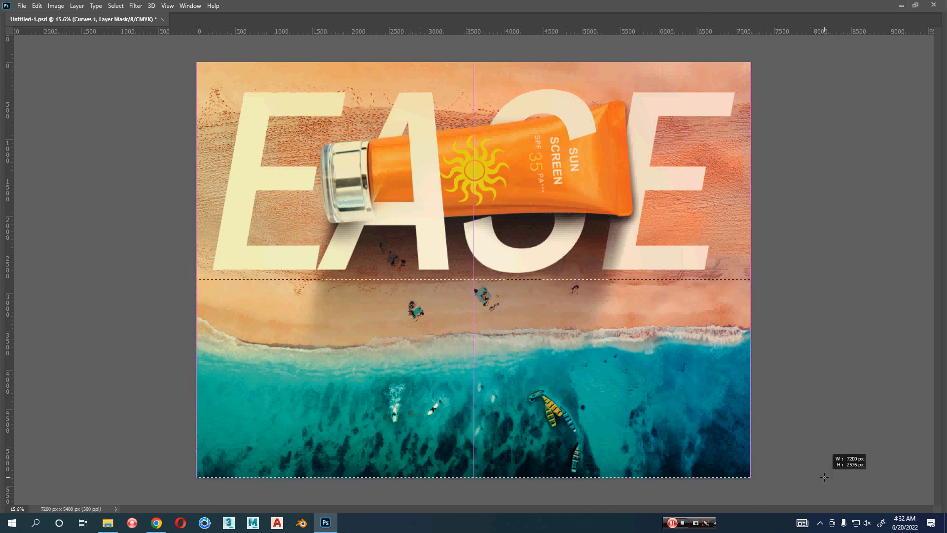
{"action": "key", "text": "i"}
{"action": "key", "text": "p"}
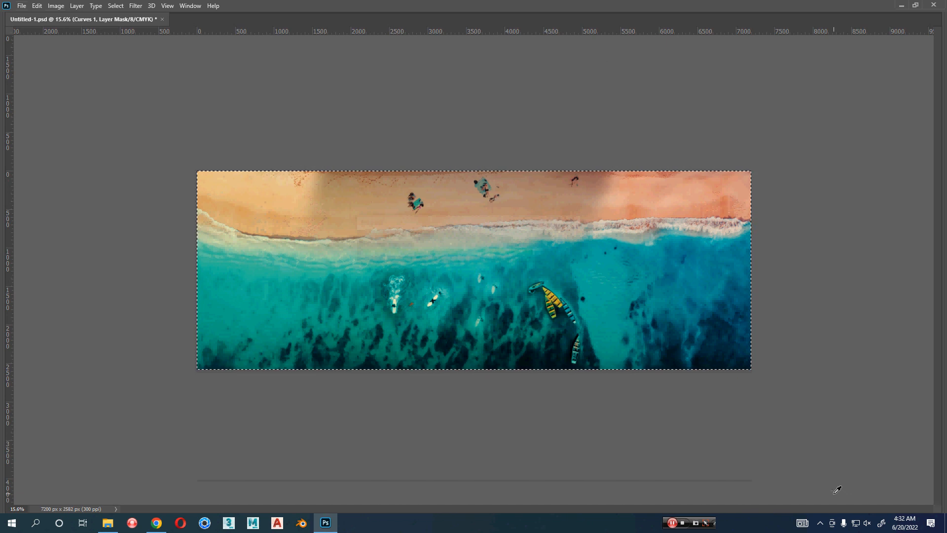
{"action": "key", "text": "ctrl+d"}
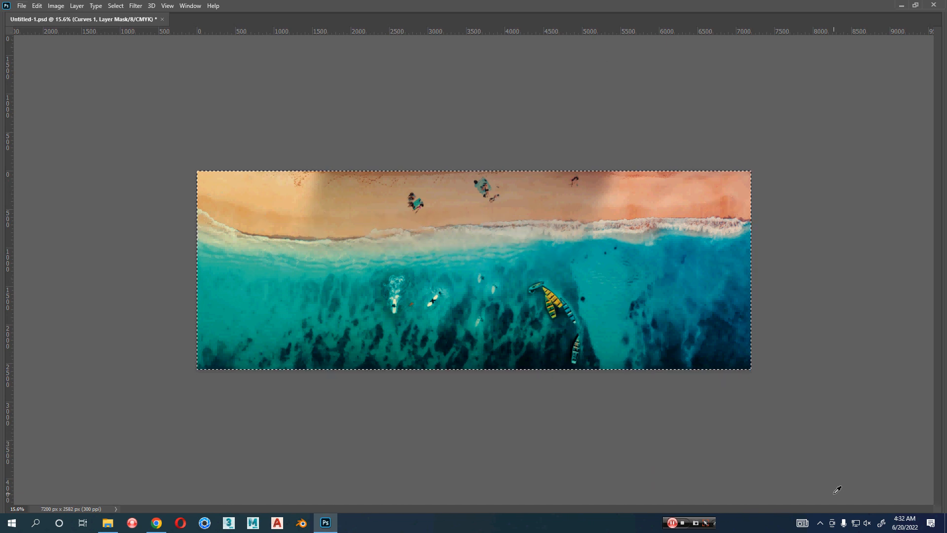